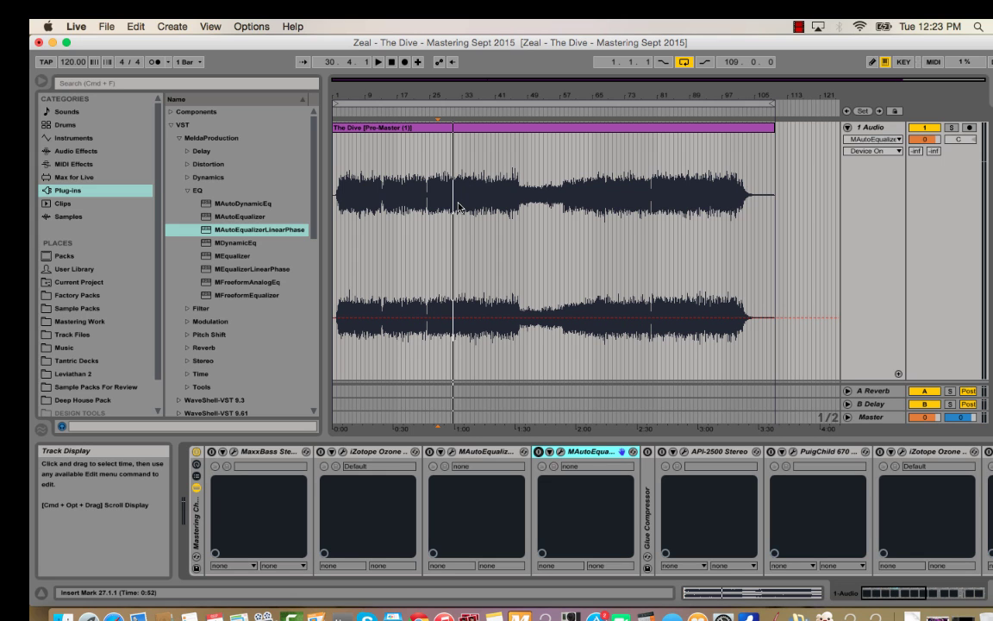
# - Look over the plug-ins in the 1 Audio track's mastering chain, from the MAutoEqualizer devices back to MaxxBass
pyautogui.click(483, 450)
pyautogui.moveTo(908, 593)
pyautogui.mouseDown()
pyautogui.moveTo(967, 593)
pyautogui.moveTo(910, 593)
pyautogui.mouseUp()
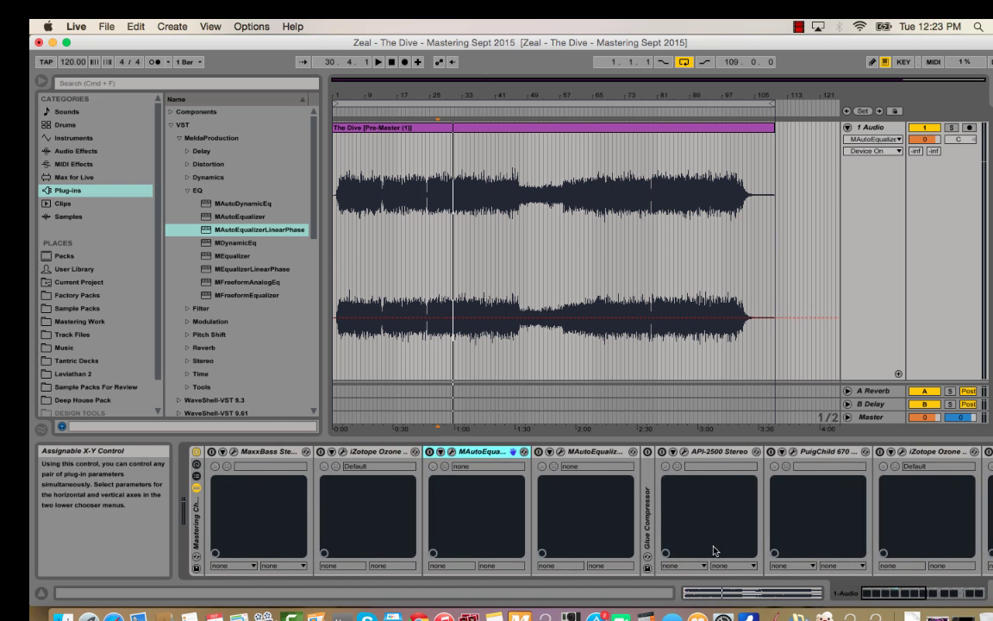
pyautogui.moveTo(907, 593)
pyautogui.mouseDown()
pyautogui.moveTo(960, 593)
pyautogui.moveTo(896, 593)
pyautogui.mouseUp()
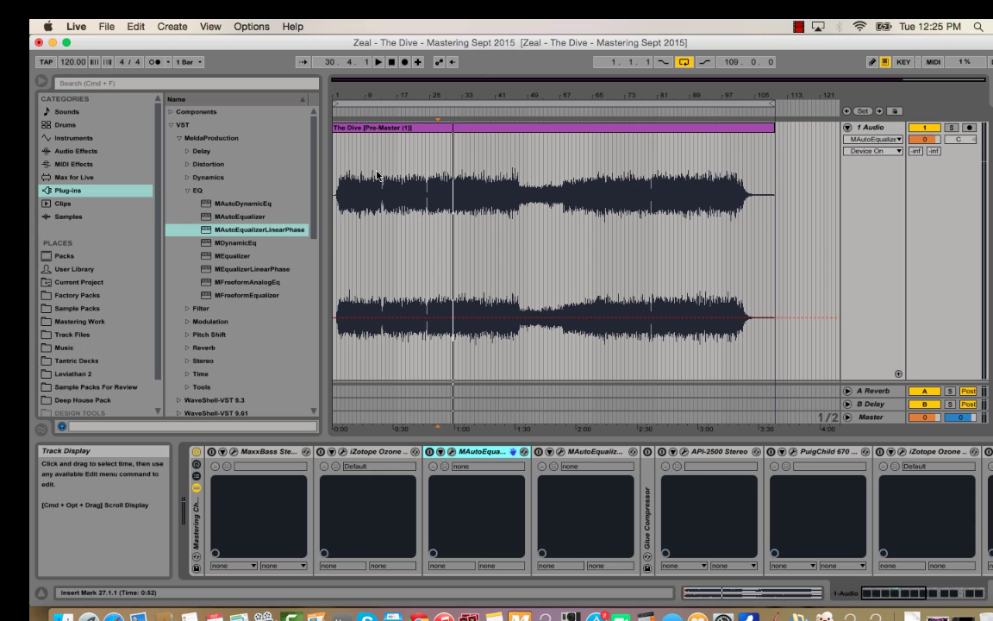
pyautogui.click(261, 452)
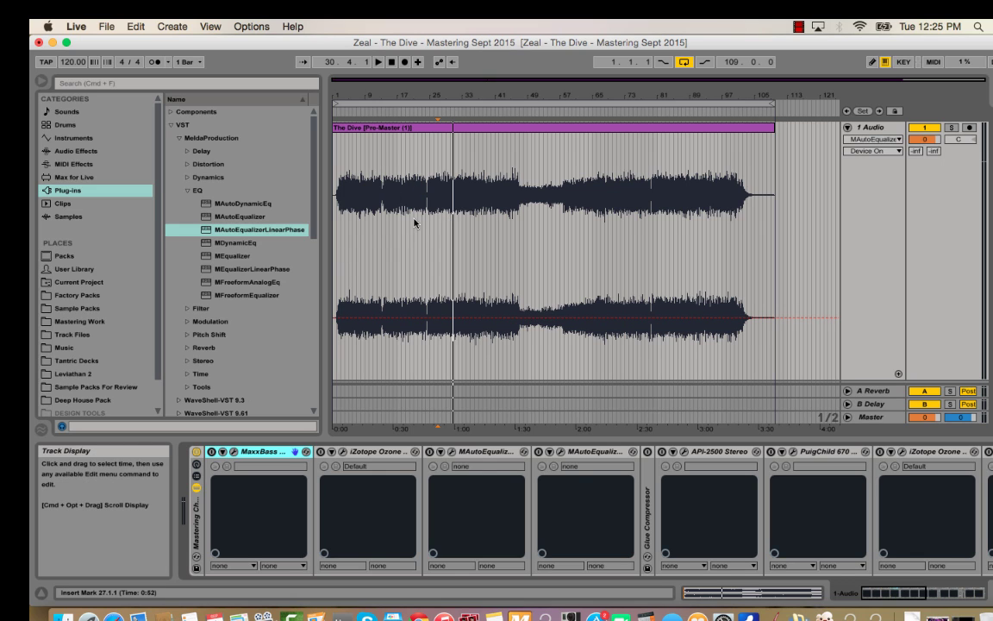
# - Audition the pre-master track from around bar 28 with the mastering plug-ins off
pyautogui.click(444, 196)
pyautogui.press('space')
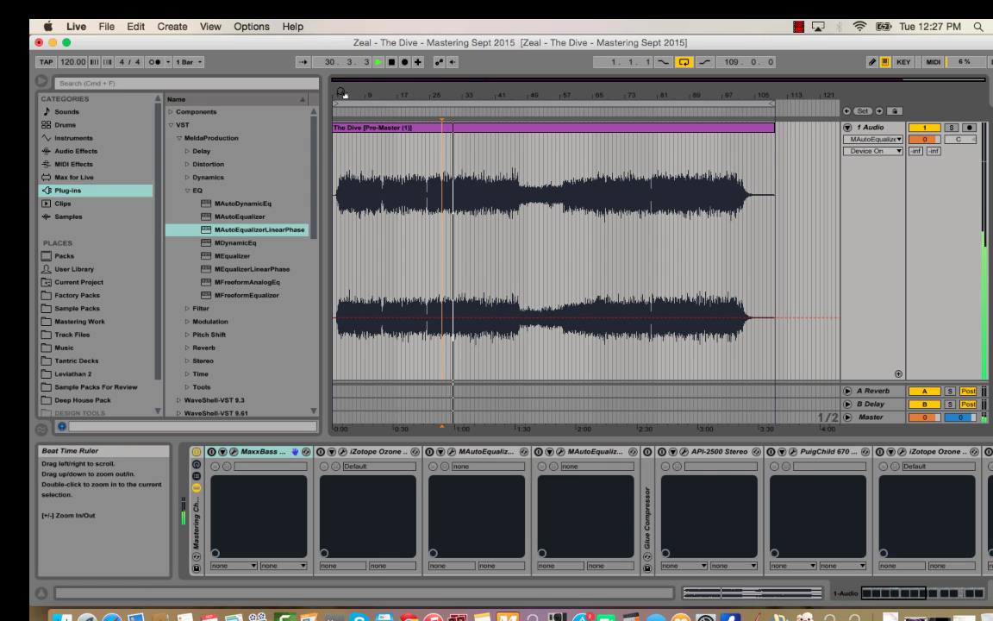
pyautogui.moveTo(387, 88); pyautogui.dragTo(387, 121)
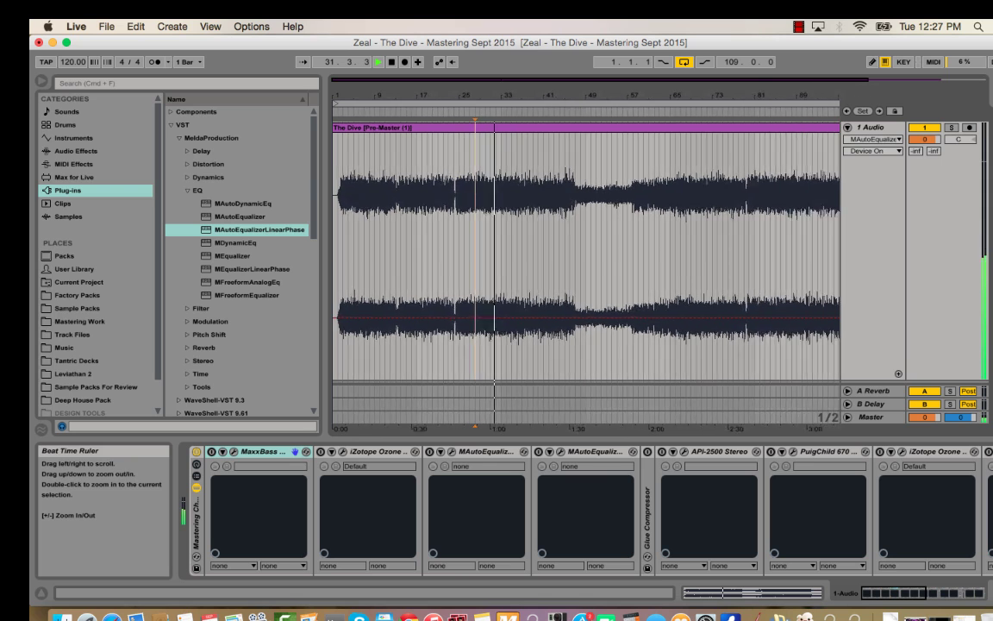
pyautogui.moveTo(342, 92); pyautogui.dragTo(343, 69)
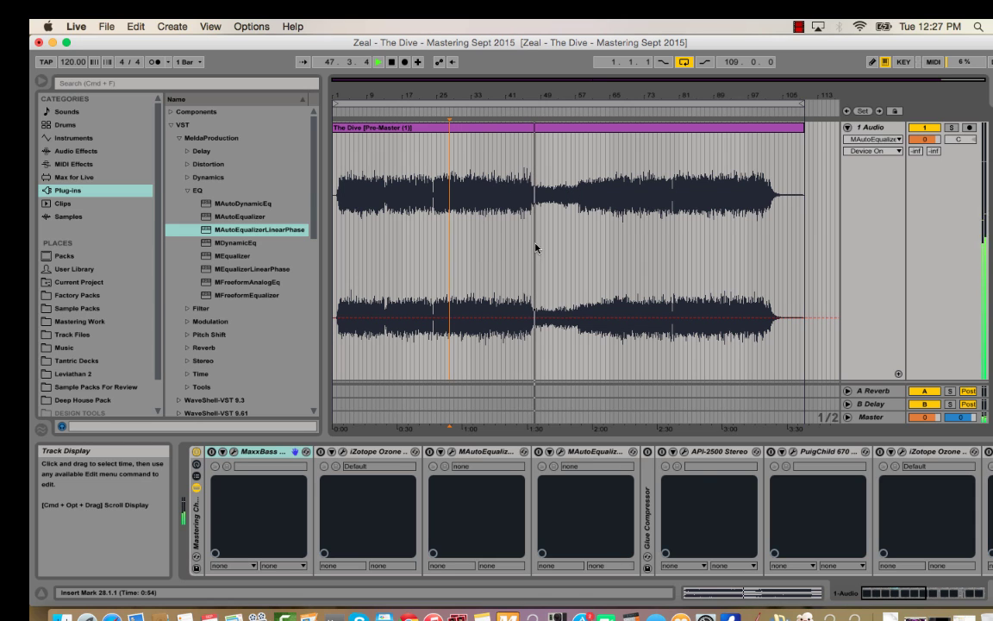
pyautogui.press('space')
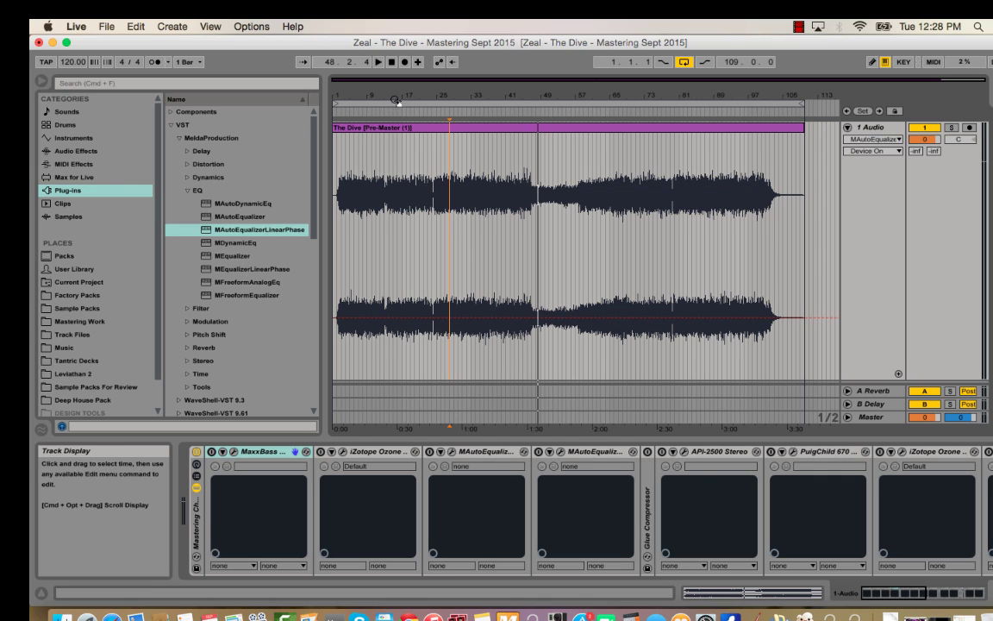
pyautogui.press('space')
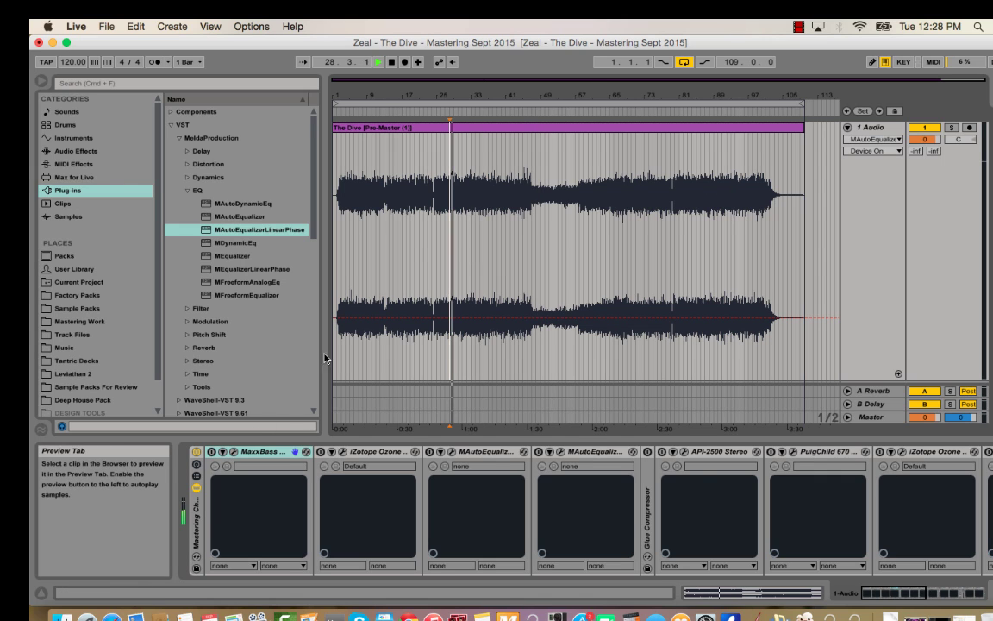
pyautogui.press('space')
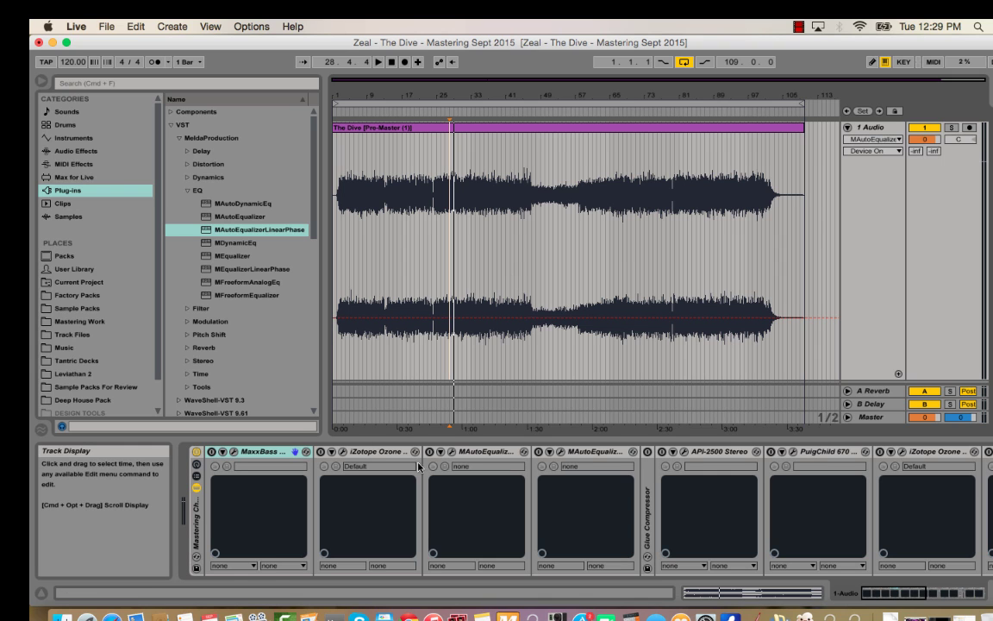
# - Activate the second MAutoEqualizerLinearPhase and sweep its boosted band 2 to about 650 Hz, 2 kHz and down to 50 Hz
pyautogui.click(560, 452)
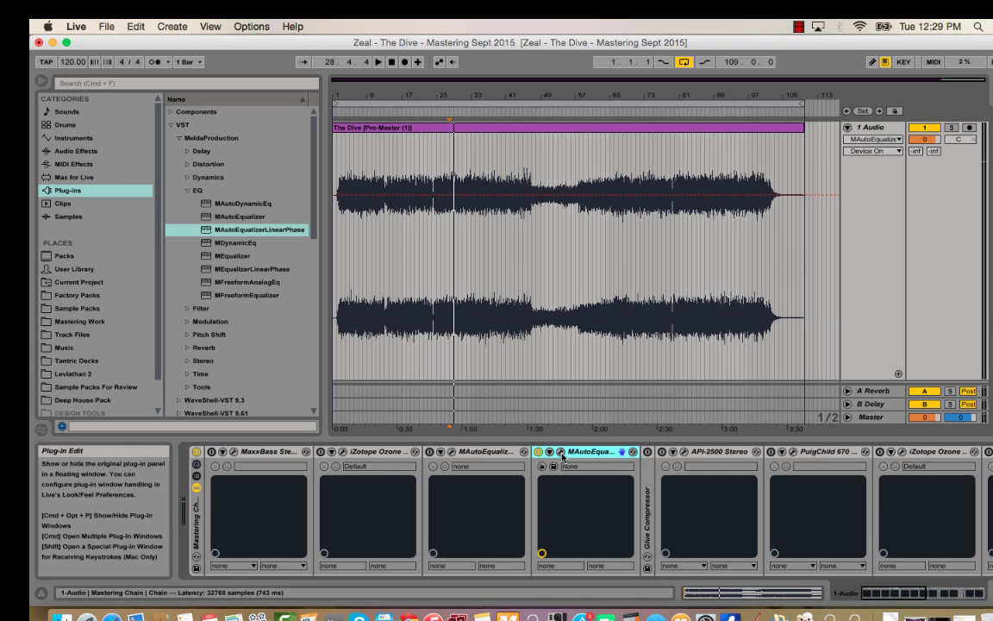
pyautogui.moveTo(323, 355); pyautogui.dragTo(374, 328)
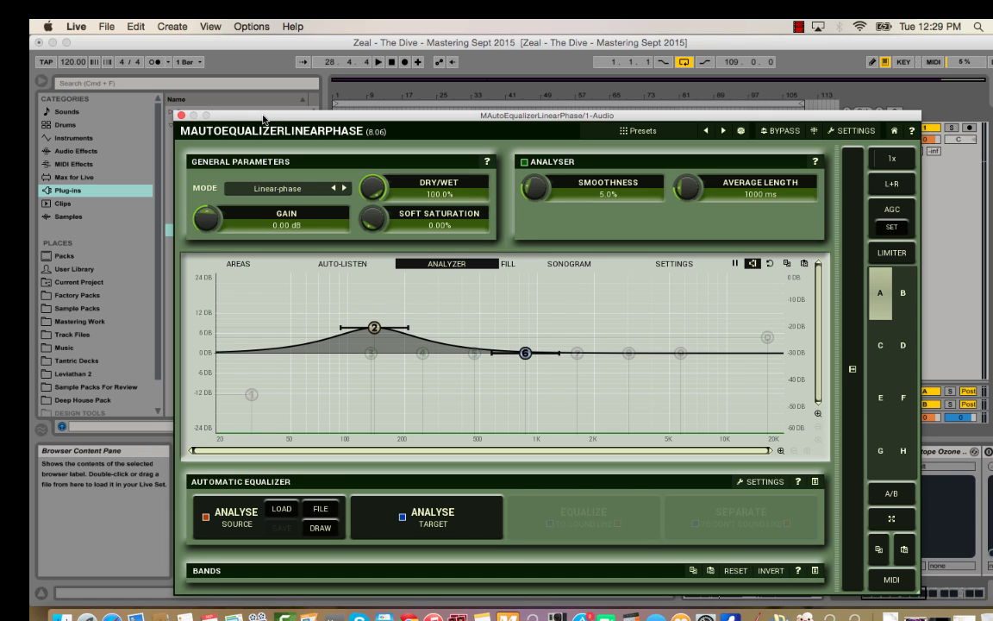
pyautogui.moveTo(374, 328); pyautogui.dragTo(499, 324)
pyautogui.scroll(5, 290, 288)
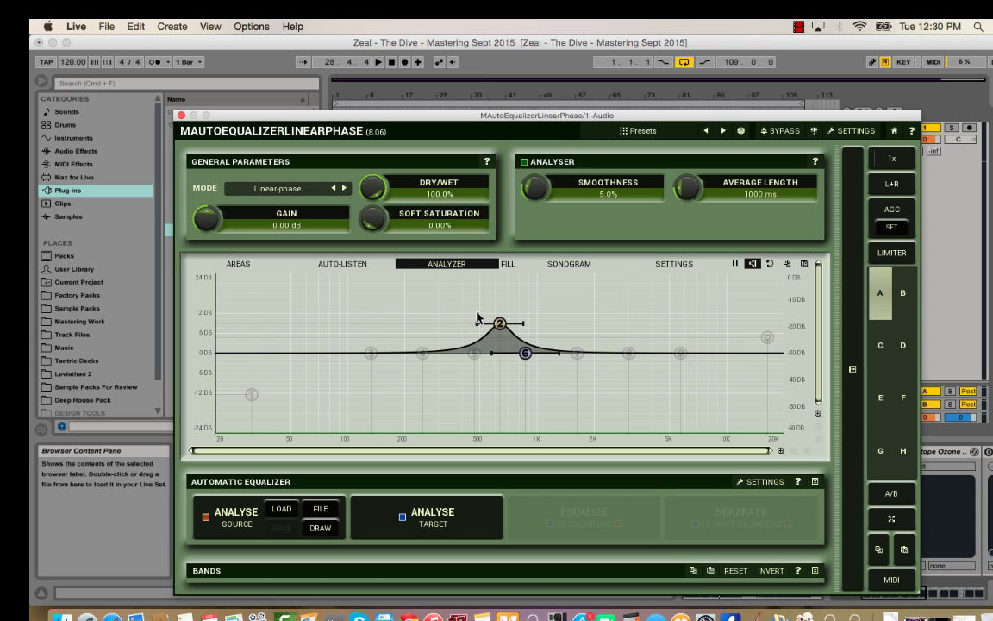
pyautogui.moveTo(499, 324); pyautogui.dragTo(599, 326)
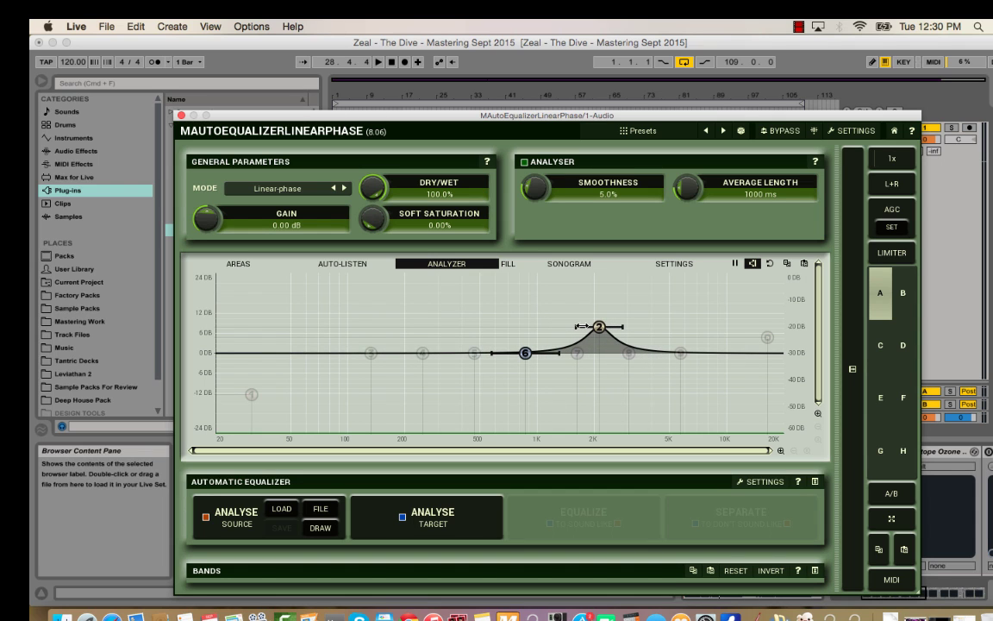
pyautogui.moveTo(601, 327); pyautogui.dragTo(293, 320)
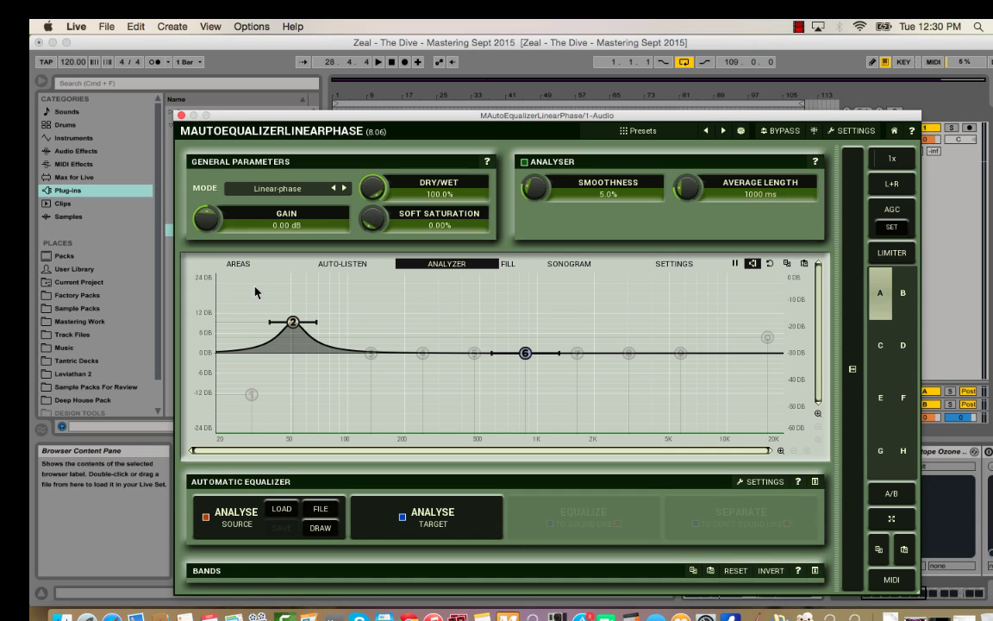
# - Disable band 2 in MAutoEqualizerLinearPhase and close the equalizer's window
pyautogui.doubleClick(293, 322)
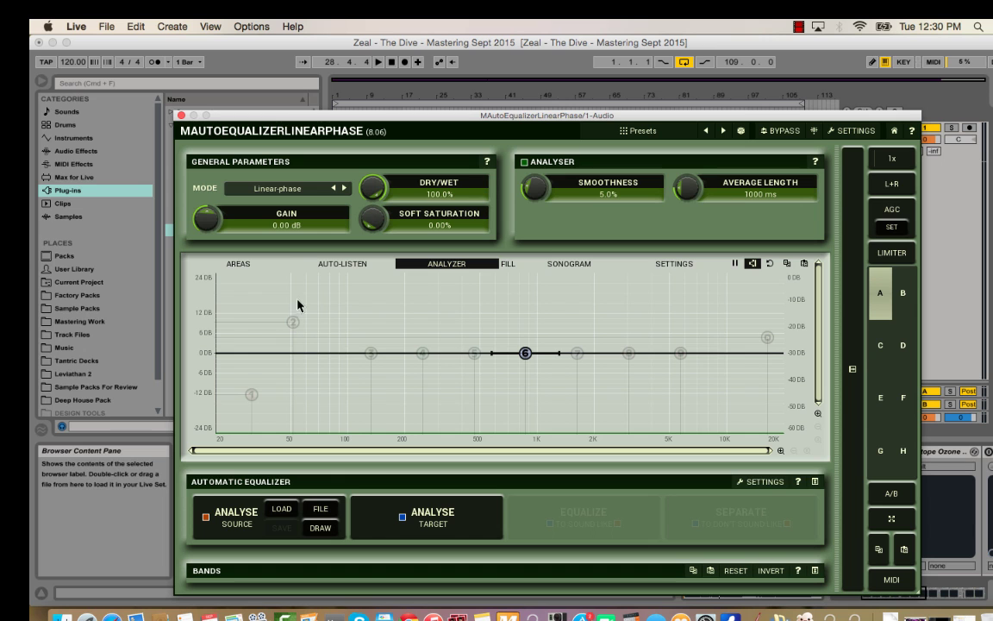
pyautogui.moveTo(428, 123); pyautogui.dragTo(420, 89)
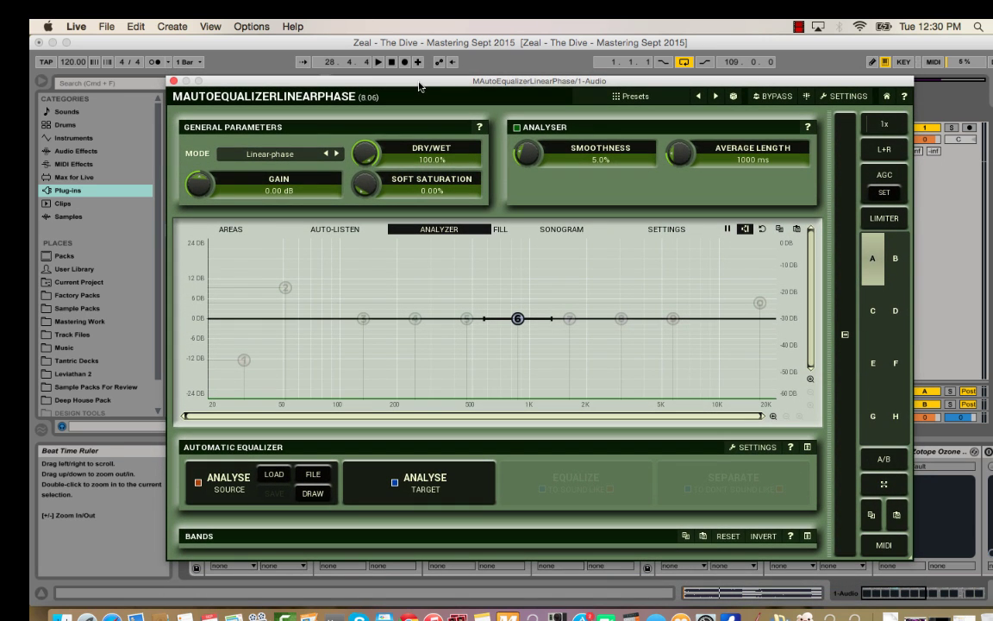
pyautogui.click(172, 82)
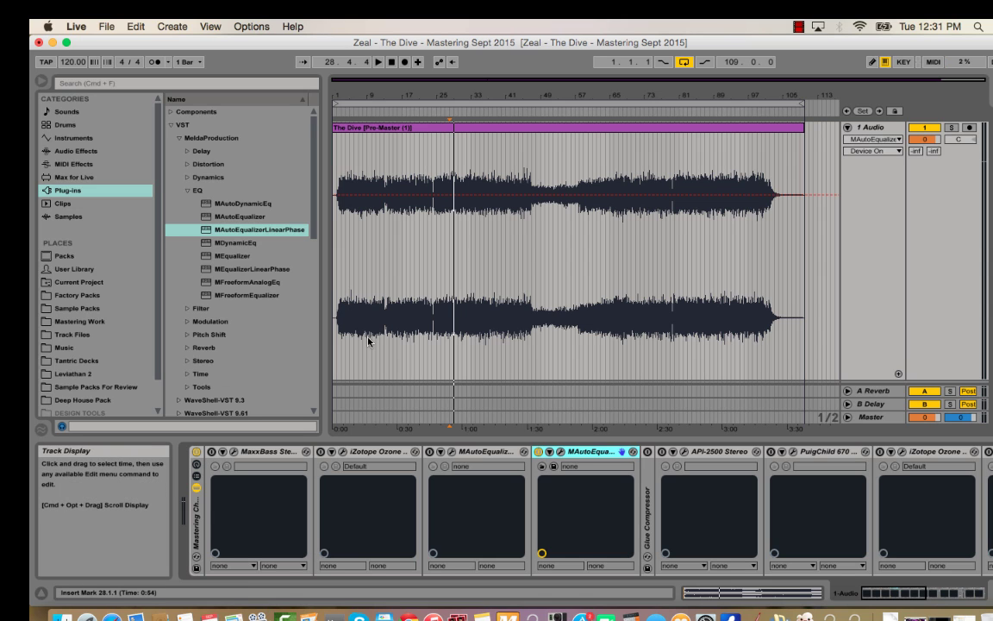
# - Activate MaxxBass Stereo in the mastering chain and lower its MaxxBass level to -22.1, keeping the frequency at 75
pyautogui.click(211, 451)
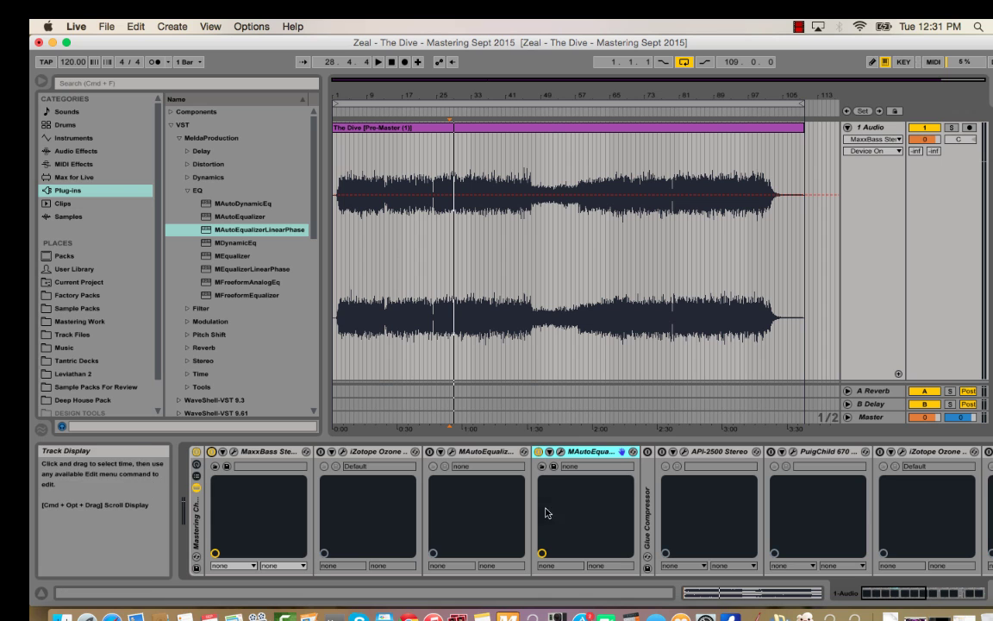
pyautogui.hscroll(5, 860, 602)
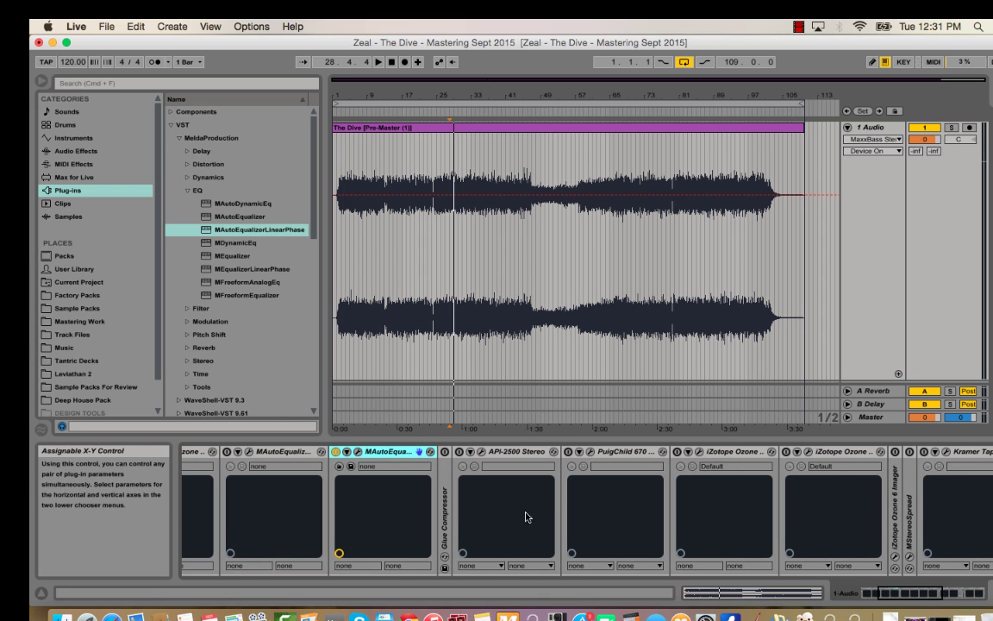
pyautogui.hscroll(-5, 862, 594)
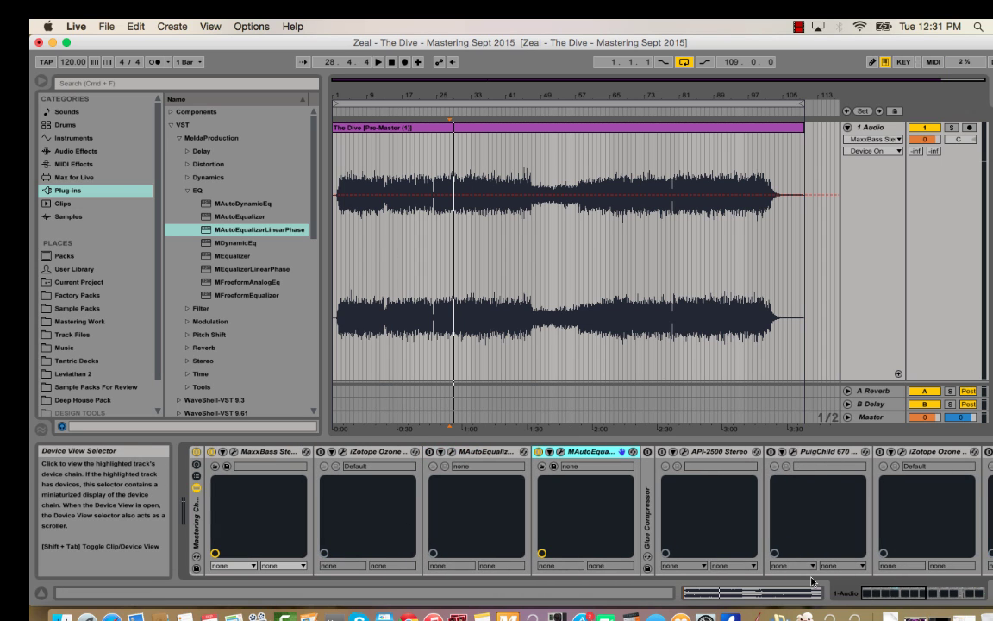
pyautogui.click(233, 455)
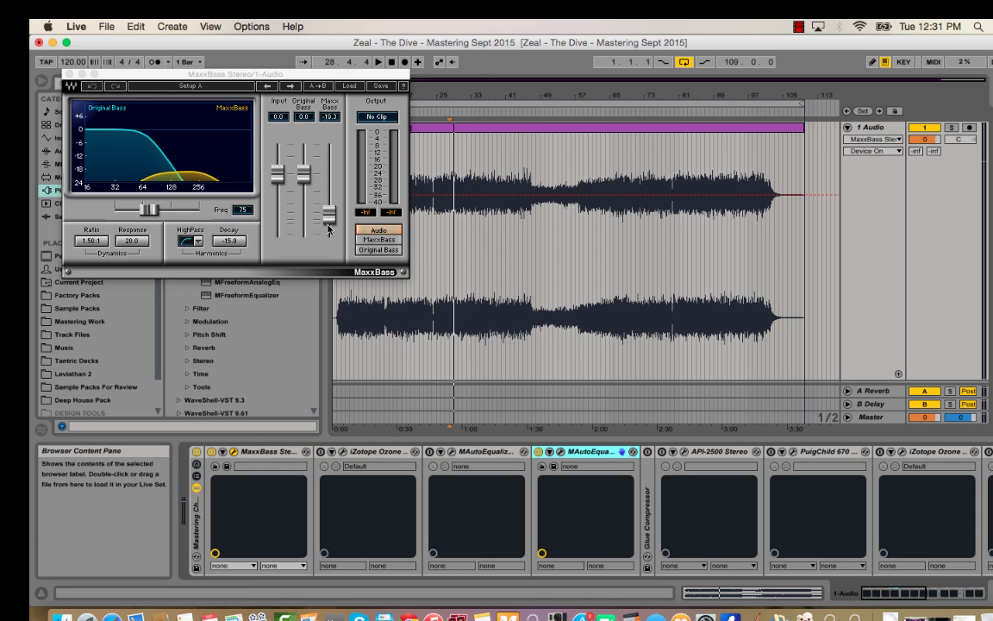
pyautogui.moveTo(118, 75); pyautogui.dragTo(412, 210)
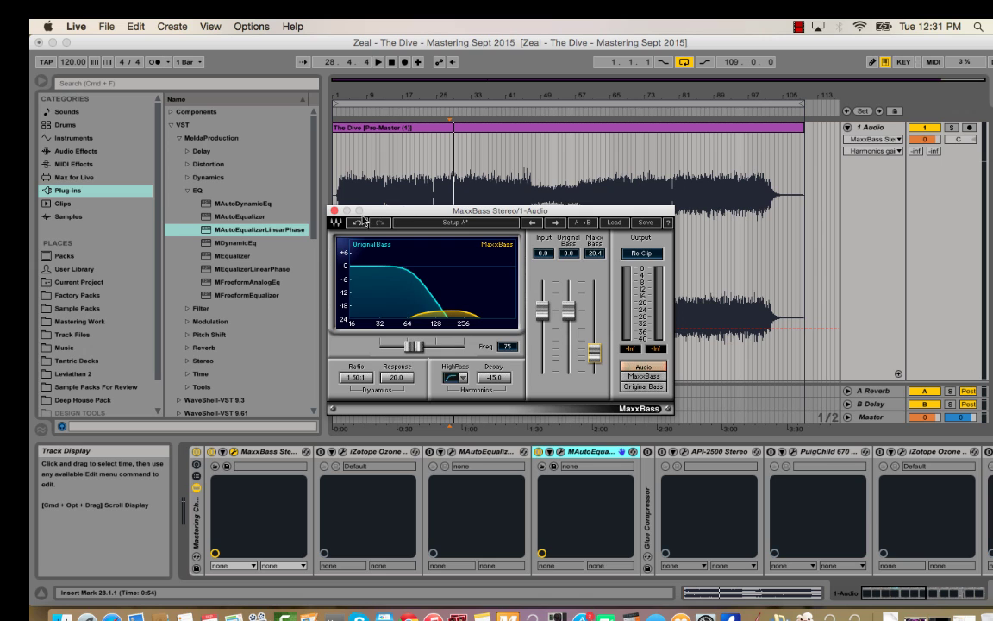
pyautogui.moveTo(405, 211); pyautogui.dragTo(395, 197)
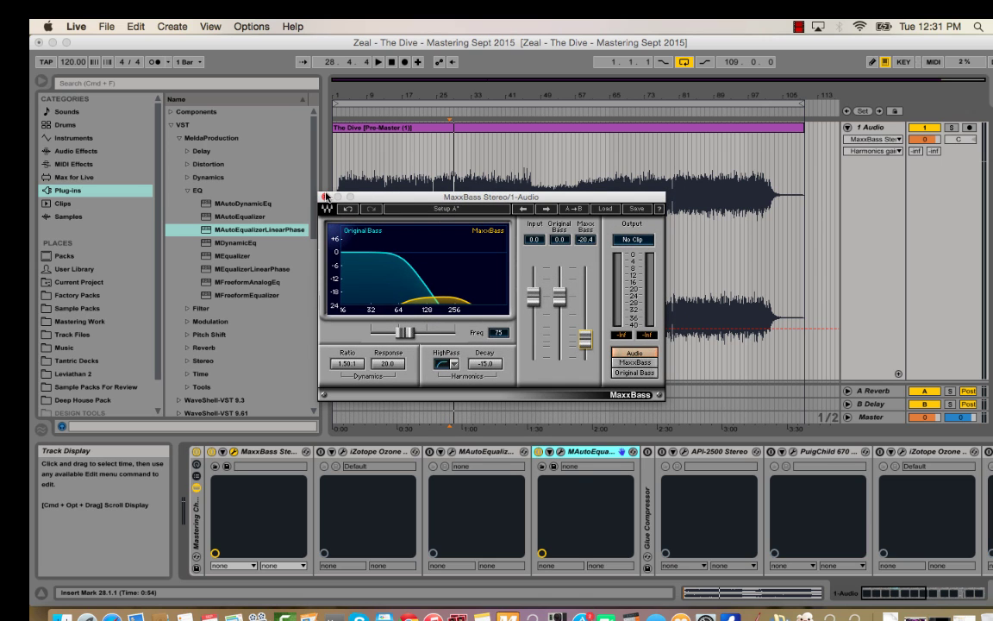
pyautogui.moveTo(520, 301)
pyautogui.mouseDown()
pyautogui.moveTo(522, 323)
pyautogui.moveTo(526, 298)
pyautogui.mouseUp()
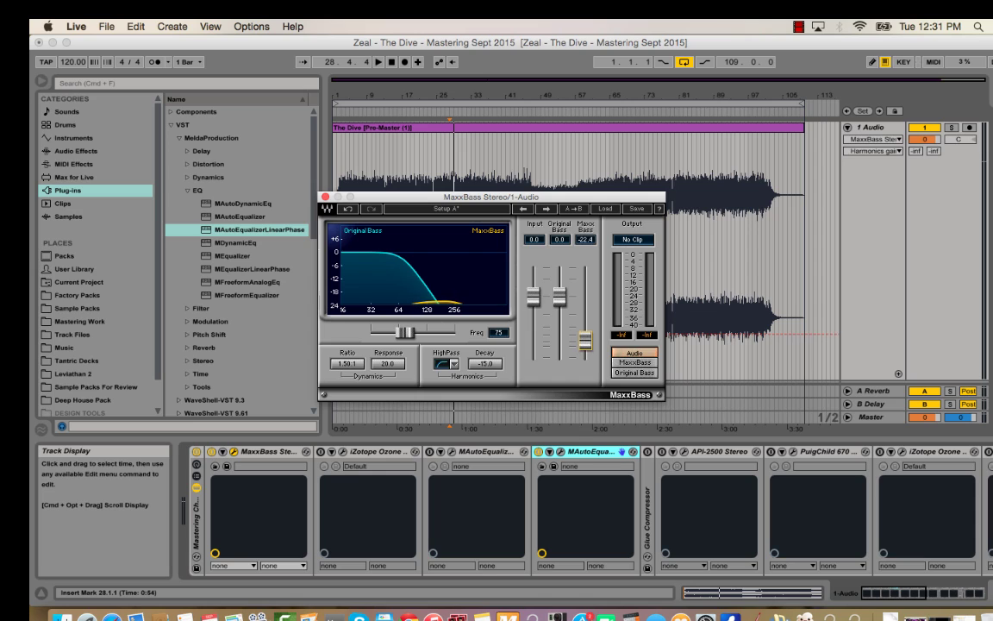
pyautogui.moveTo(404, 336); pyautogui.dragTo(404, 336)
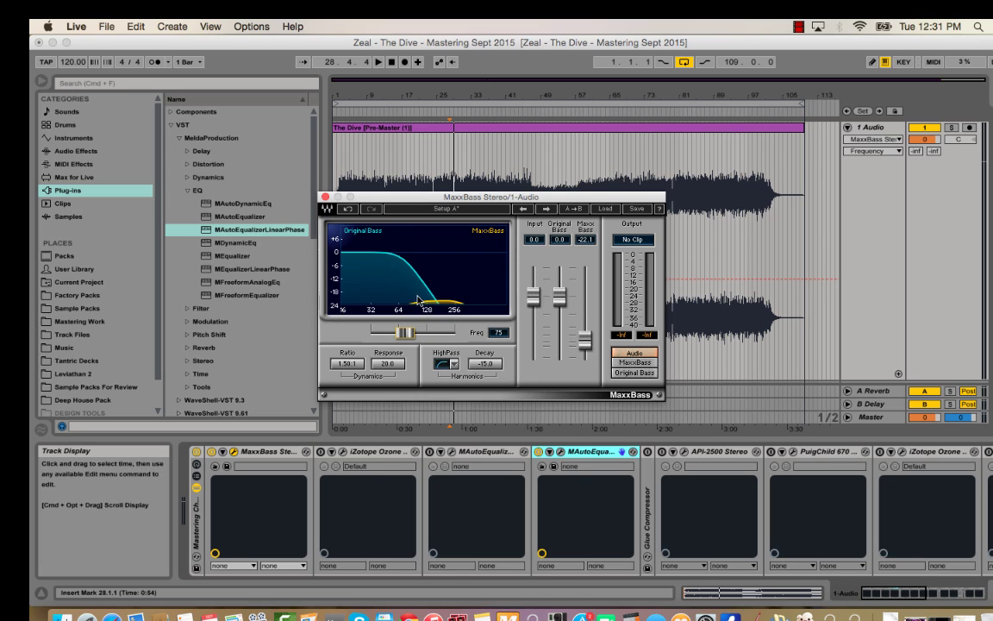
pyautogui.click(326, 197)
# - Play the track while sweeping the MaxxBass level up and back down to a low amount, and place the insert marker at bar 29
pyautogui.press('space')
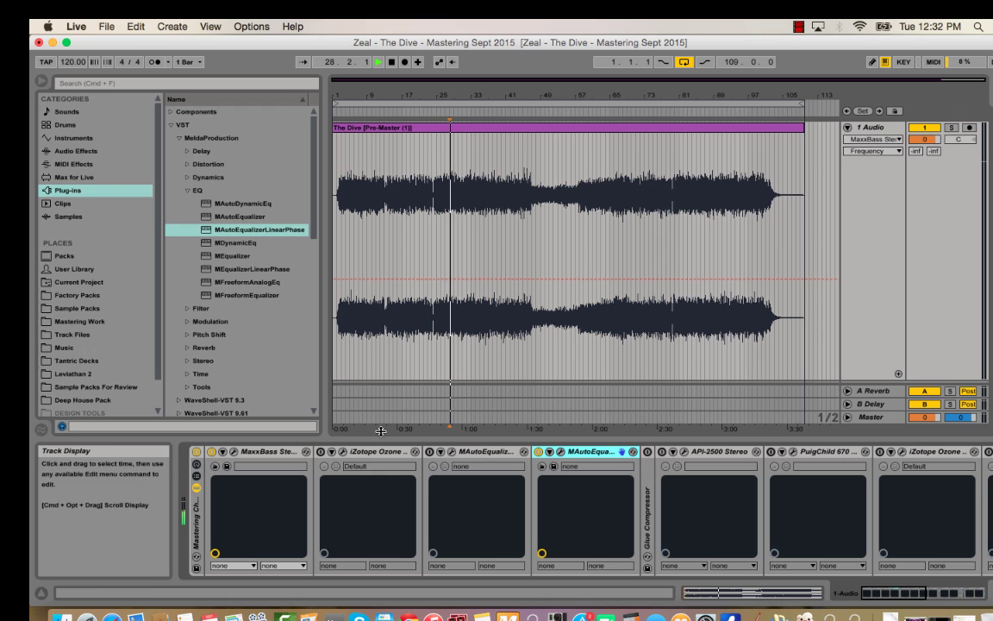
pyautogui.click(233, 451)
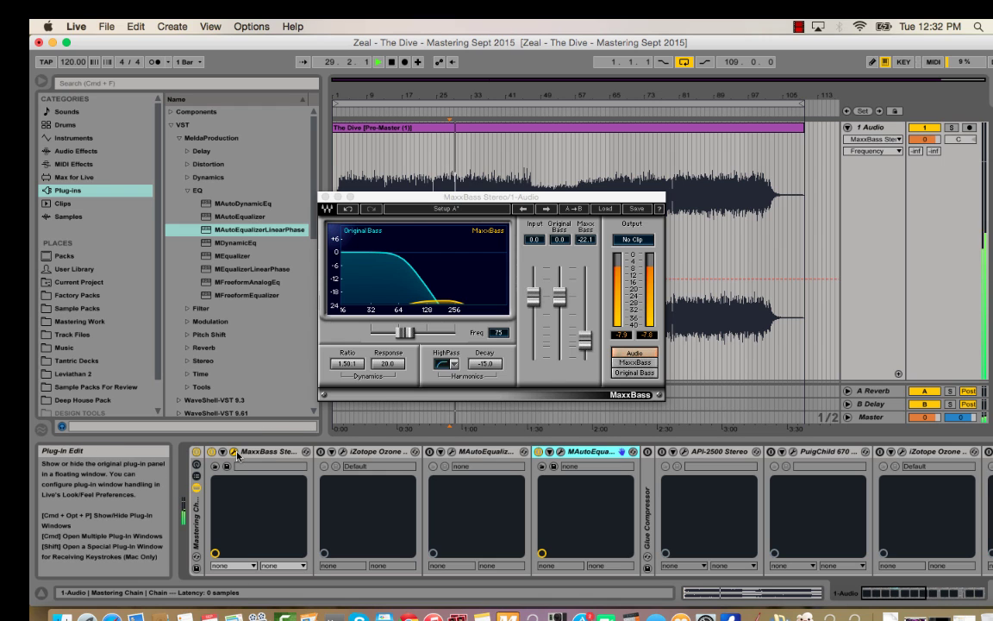
pyautogui.moveTo(584, 341); pyautogui.dragTo(586, 249)
pyautogui.moveTo(586, 297); pyautogui.dragTo(587, 343)
pyautogui.press('super+alt+p')
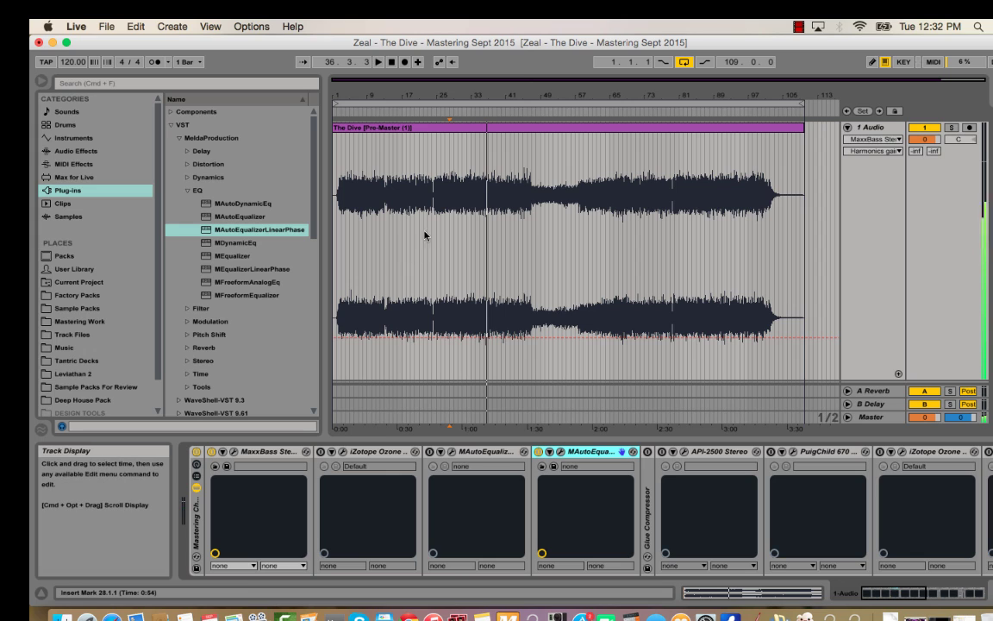
pyautogui.click(454, 212)
pyautogui.press('space')
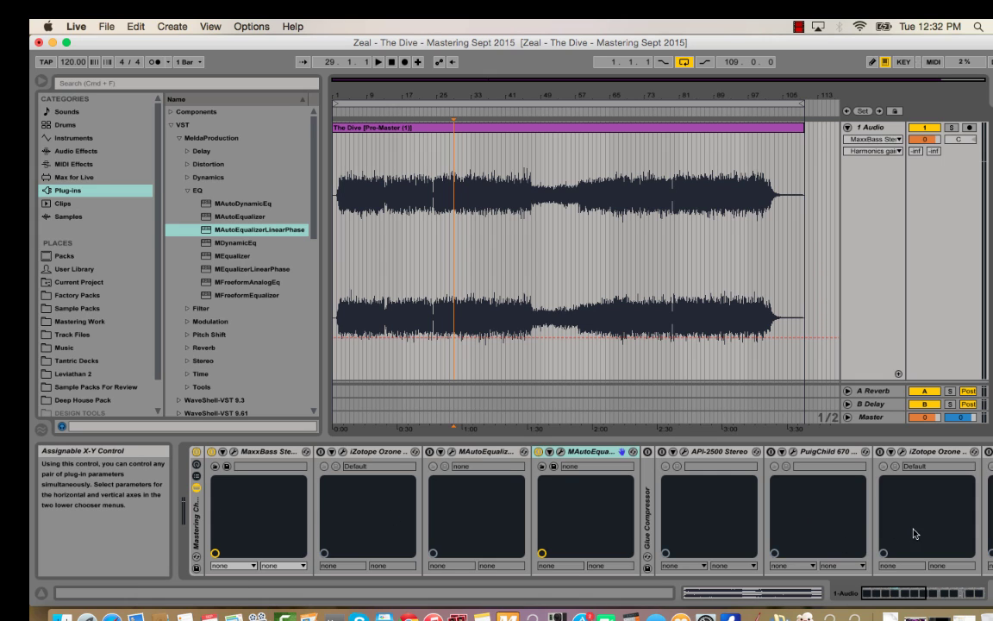
# - Deactivate the second MAutoEqualizerLinearPhase, activate the iZotope Ozone 6 Equalizer after MaxxBass and show its Mid channel
pyautogui.click(538, 452)
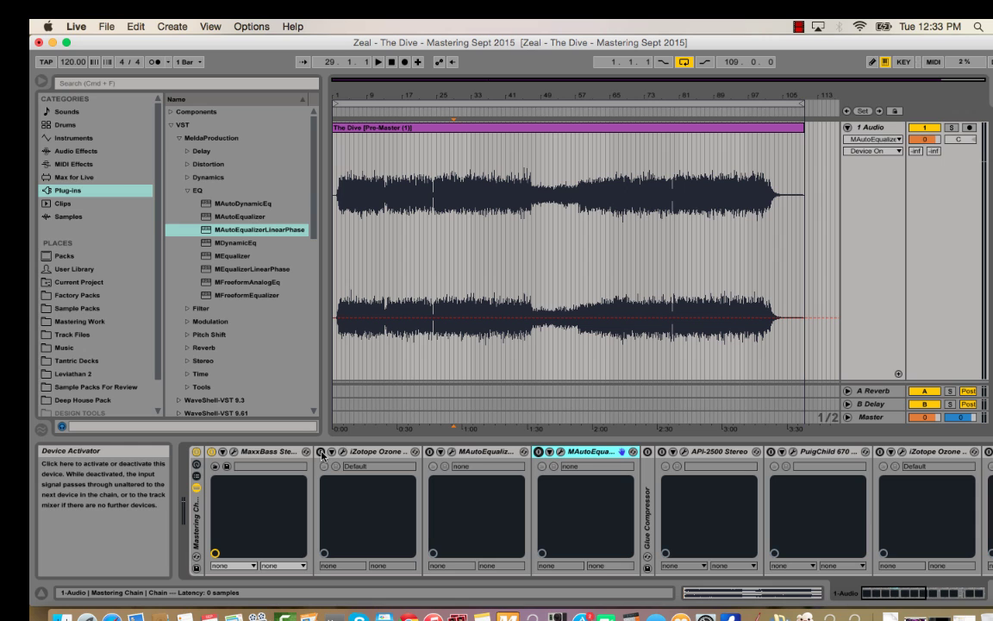
pyautogui.click(323, 451)
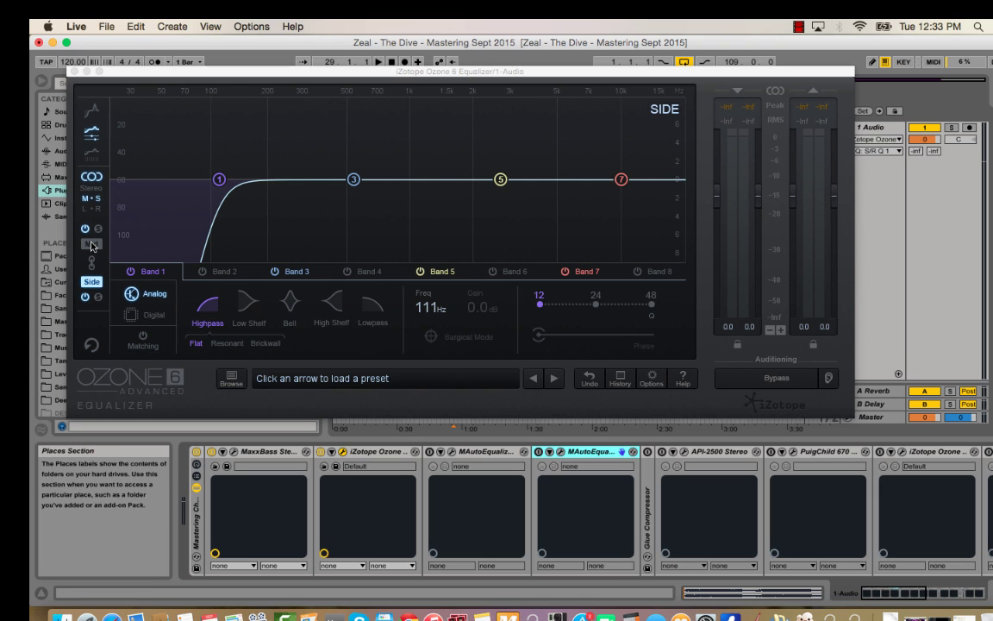
pyautogui.click(92, 246)
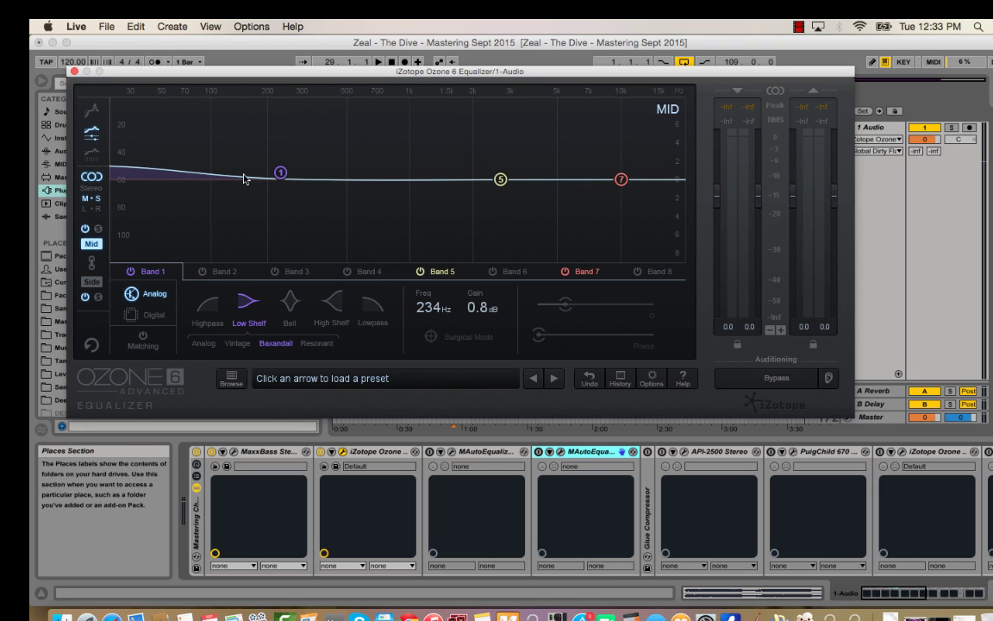
# - Reset the Mid channel's band 1 low shelf in the Ozone 6 Equalizer to 100 Hz and 0.0 dB
pyautogui.moveTo(157, 74); pyautogui.dragTo(260, 121)
pyautogui.doubleClick(382, 216)
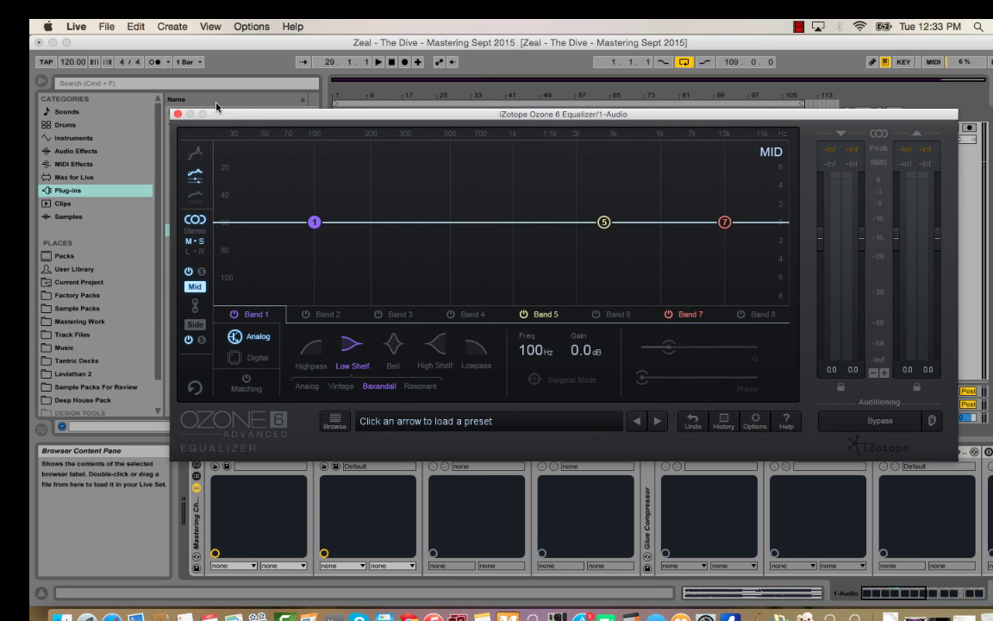
pyautogui.moveTo(235, 109); pyautogui.dragTo(217, 94)
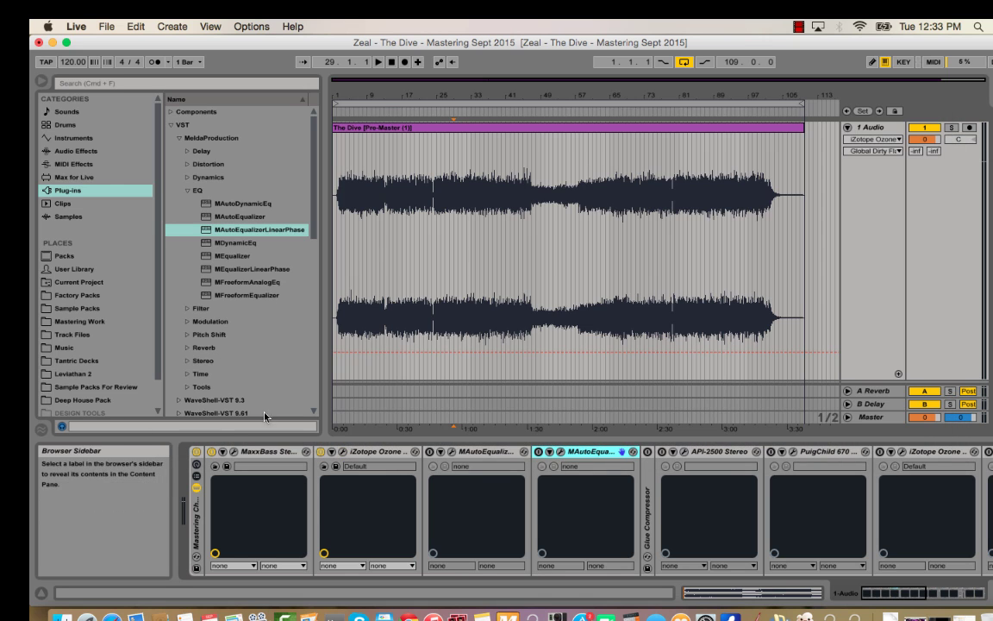
pyautogui.click(166, 100)
pyautogui.click(322, 467)
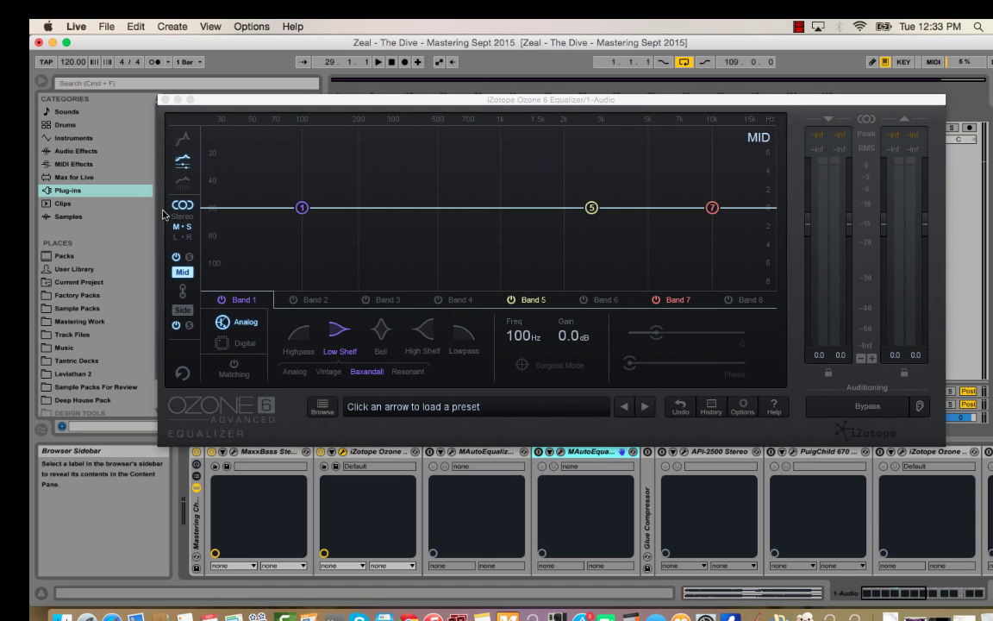
# - Compare the Ozone 6 Equalizer's stereo and mid/side modes, and examine the separate Mid and Side curves
pyautogui.click(182, 217)
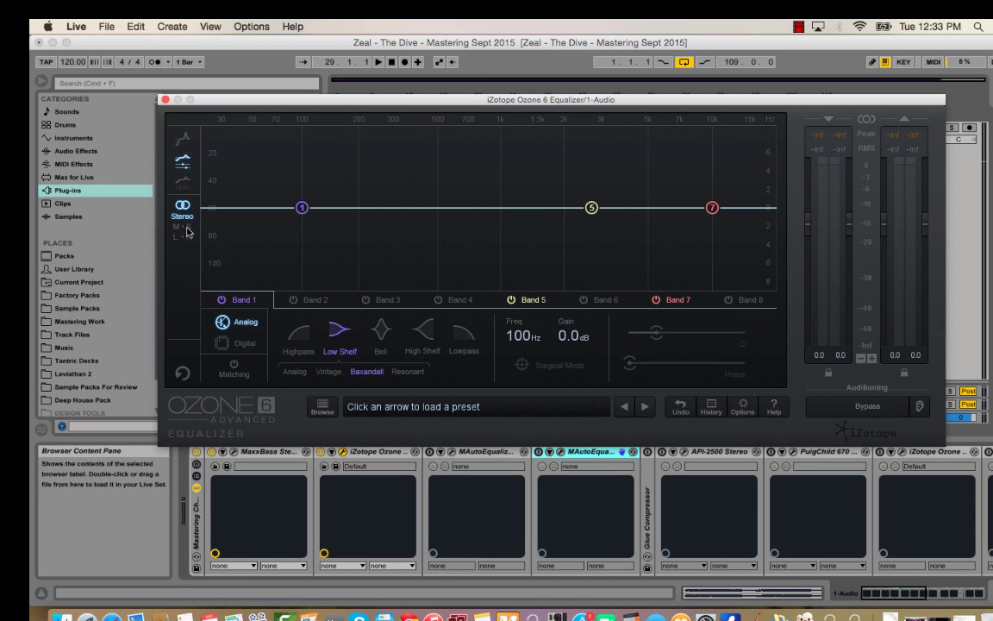
pyautogui.click(182, 226)
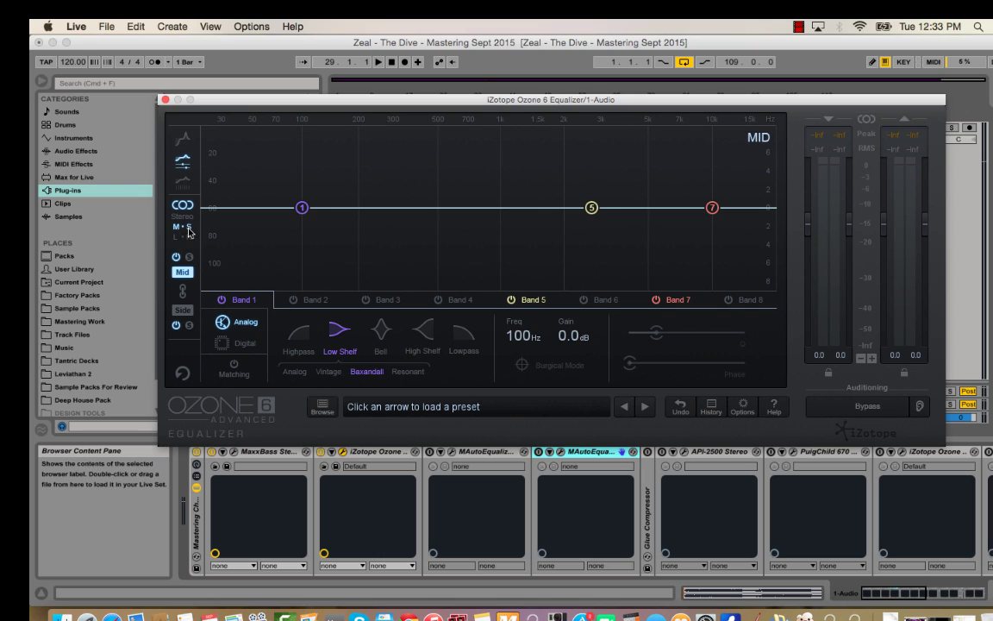
pyautogui.click(181, 310)
pyautogui.click(182, 271)
pyautogui.click(182, 309)
pyautogui.click(185, 273)
pyautogui.click(182, 312)
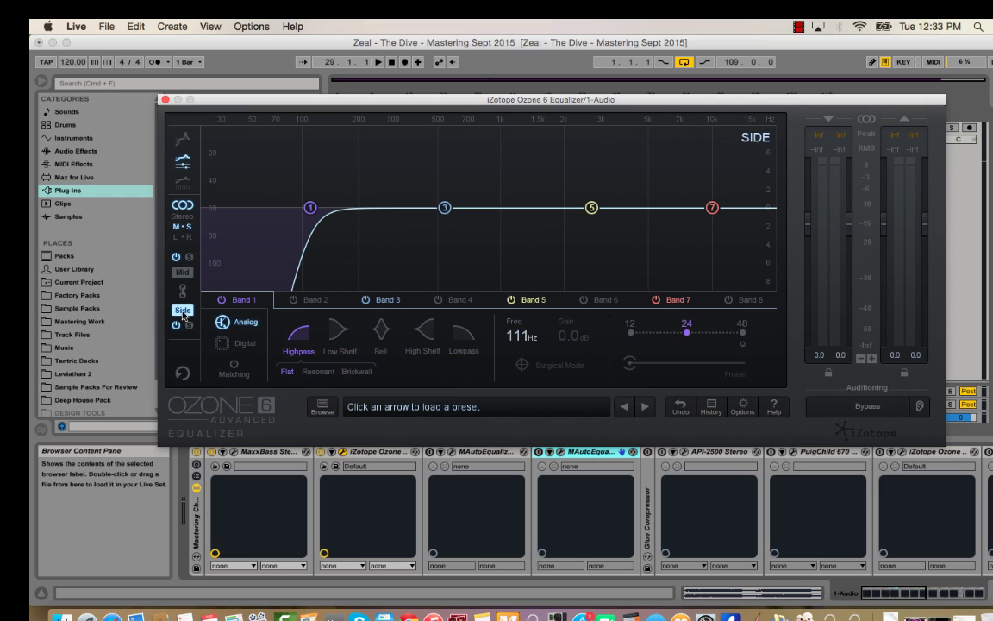
pyautogui.click(182, 271)
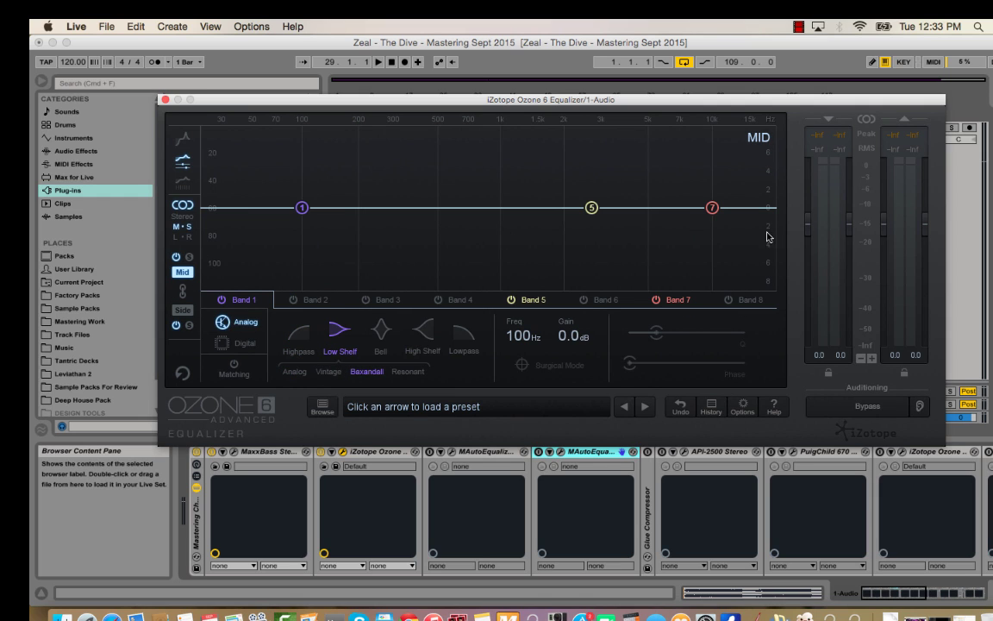
# - Sweep the Side channel's band 1 highpass up to 693 Hz and return it to 118 Hz
pyautogui.click(182, 309)
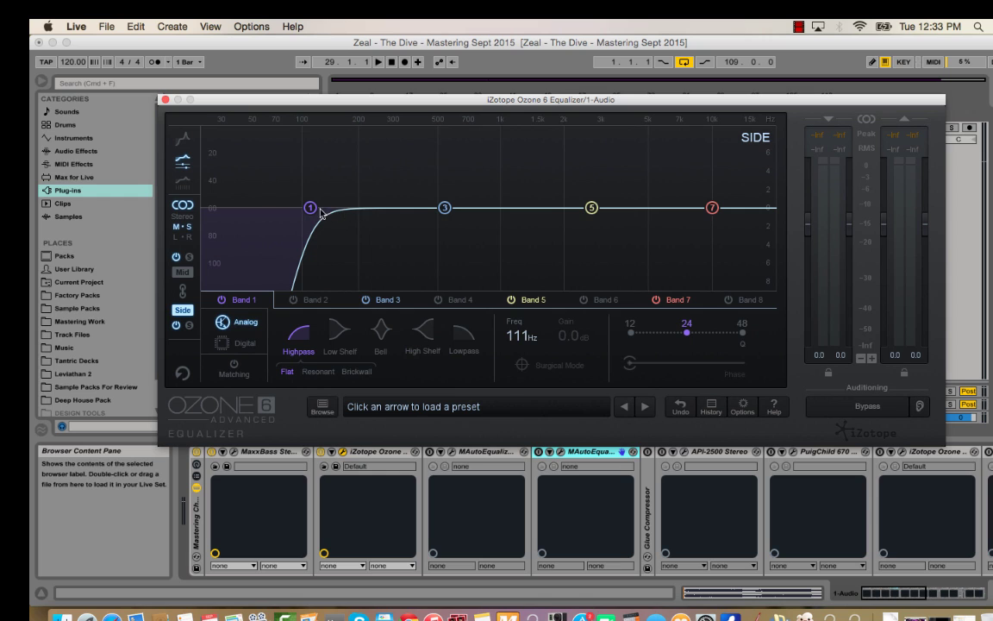
pyautogui.moveTo(306, 207); pyautogui.dragTo(466, 208)
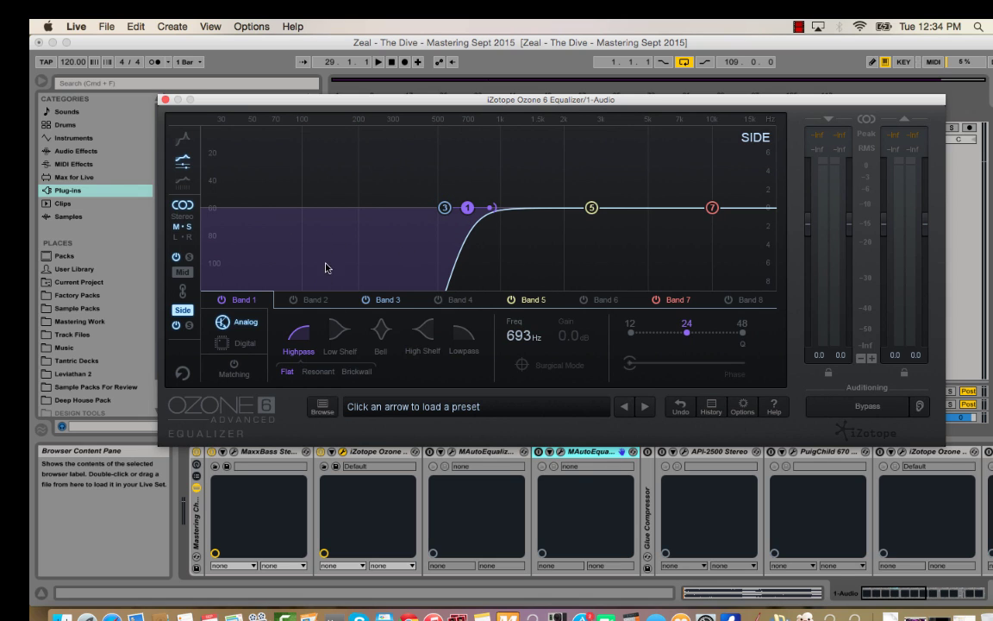
pyautogui.moveTo(466, 215); pyautogui.dragTo(315, 226)
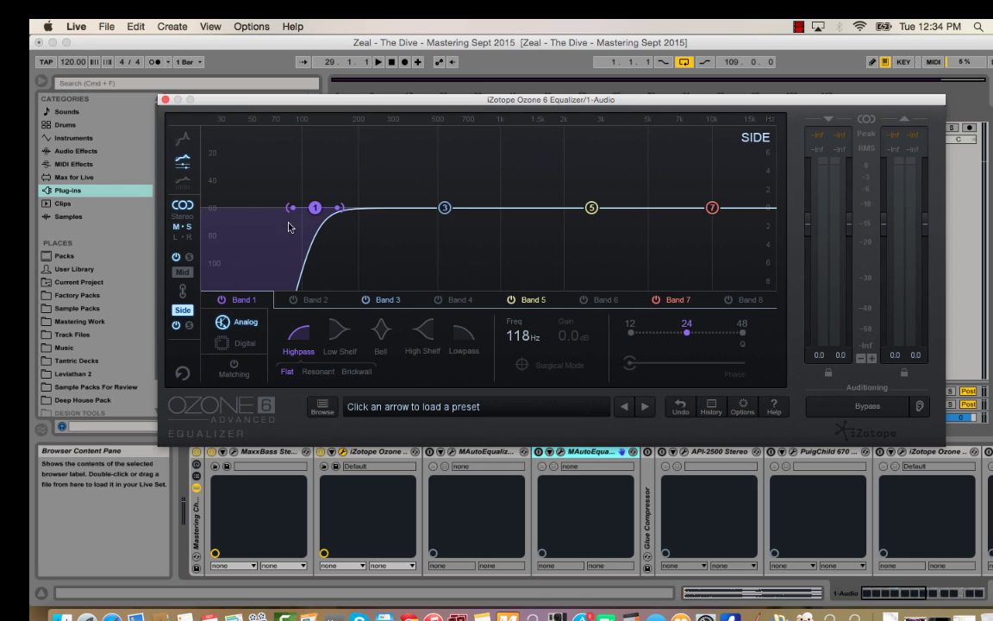
# - Check the Mid channel's curve and raise the Side channel's band 1 highpass to 130 Hz
pyautogui.click(181, 272)
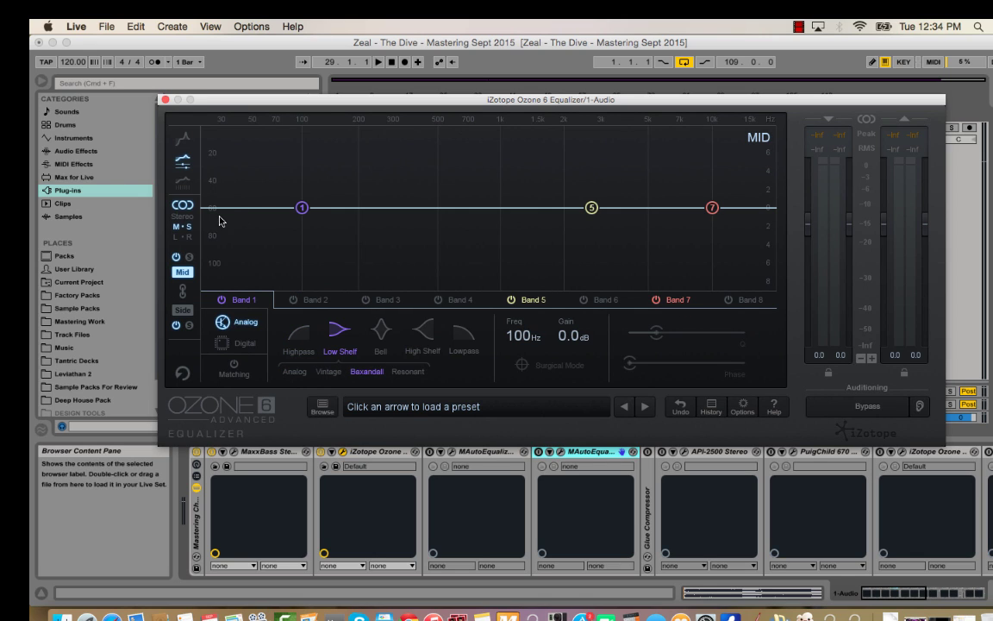
pyautogui.click(182, 309)
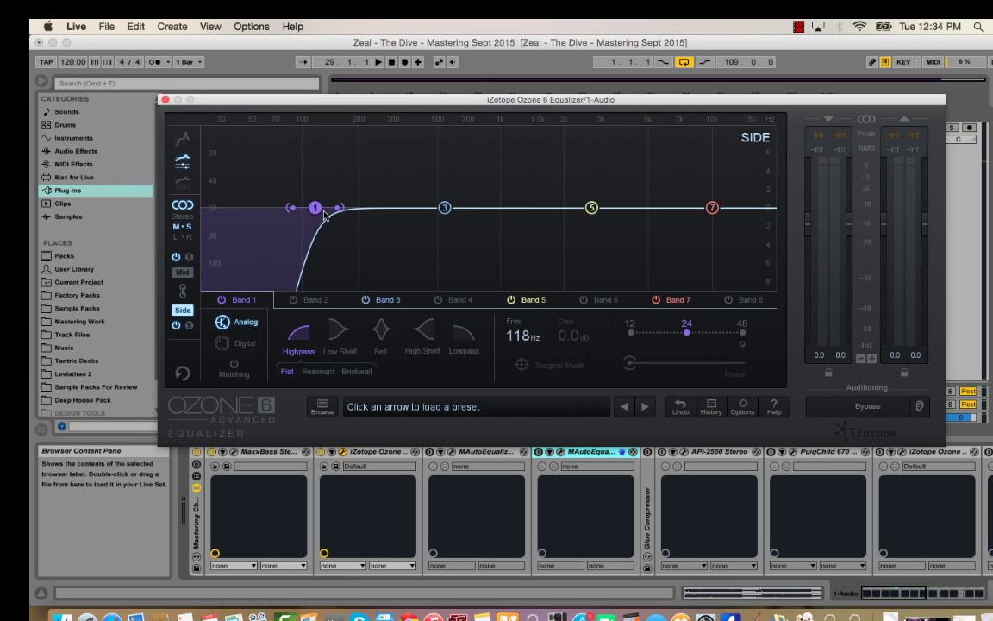
pyautogui.moveTo(324, 214); pyautogui.dragTo(323, 212)
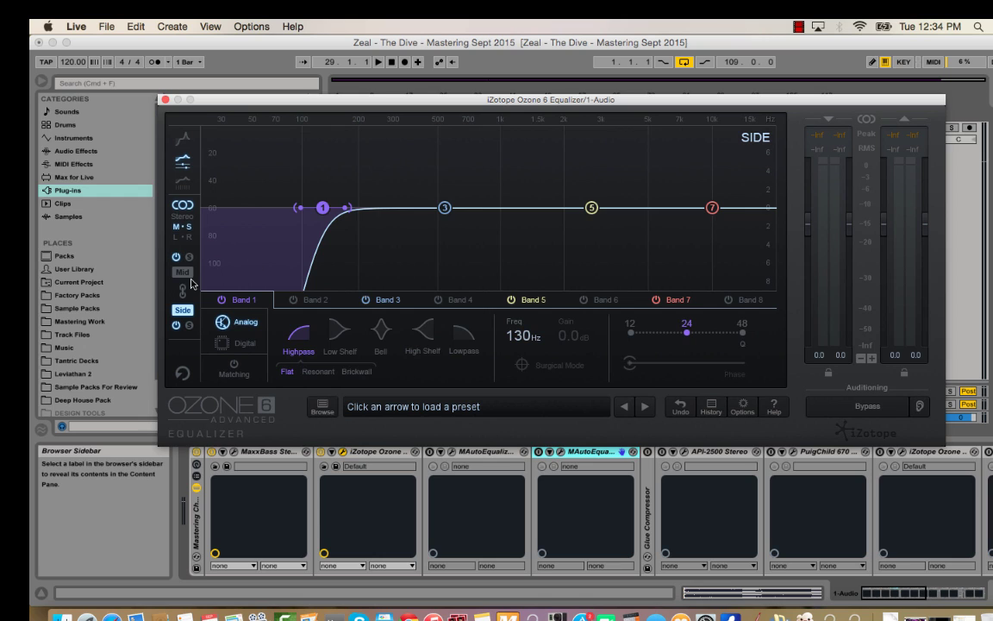
# - Compare the Mid and Side curves, and try the Side band 1 highpass at 156 Hz, 117 Hz and 125 Hz
pyautogui.click(182, 271)
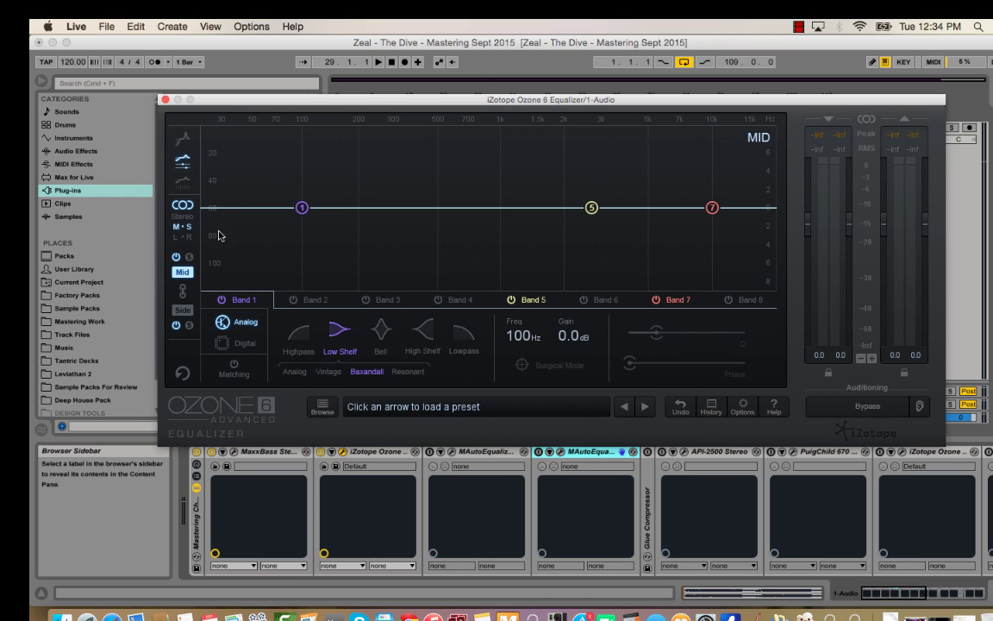
pyautogui.click(181, 312)
pyautogui.click(180, 272)
pyautogui.click(179, 311)
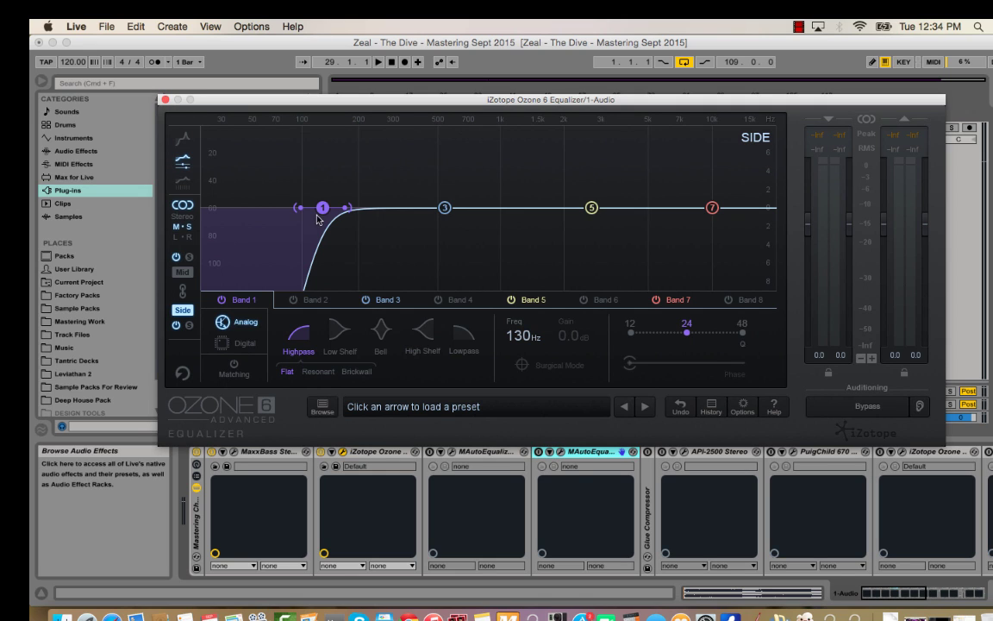
pyautogui.moveTo(325, 211); pyautogui.dragTo(339, 208)
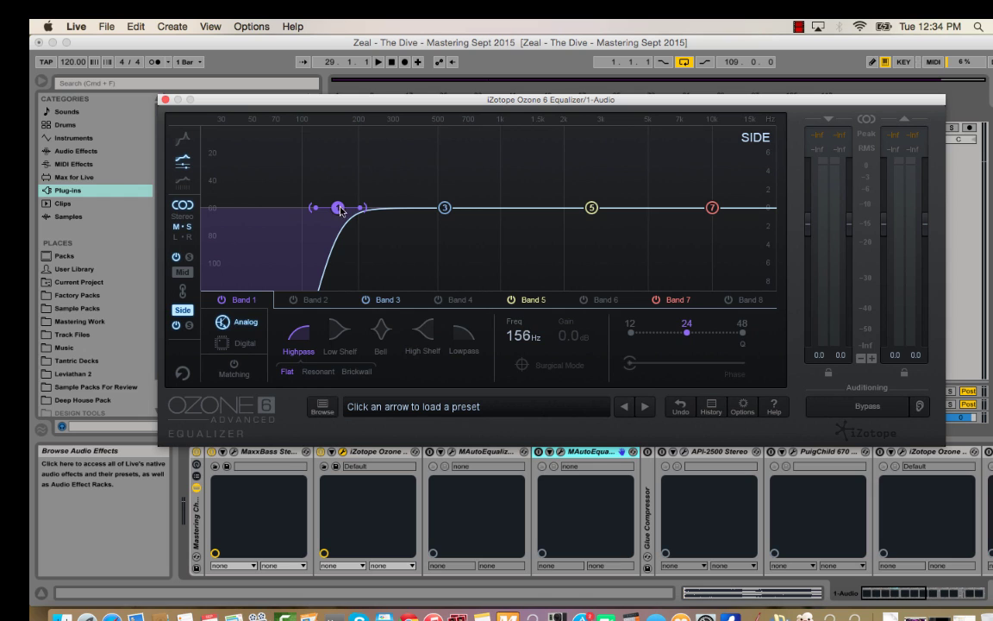
pyautogui.moveTo(341, 209)
pyautogui.mouseDown()
pyautogui.moveTo(329, 210)
pyautogui.moveTo(412, 210)
pyautogui.moveTo(317, 212)
pyautogui.moveTo(324, 218)
pyautogui.mouseUp()
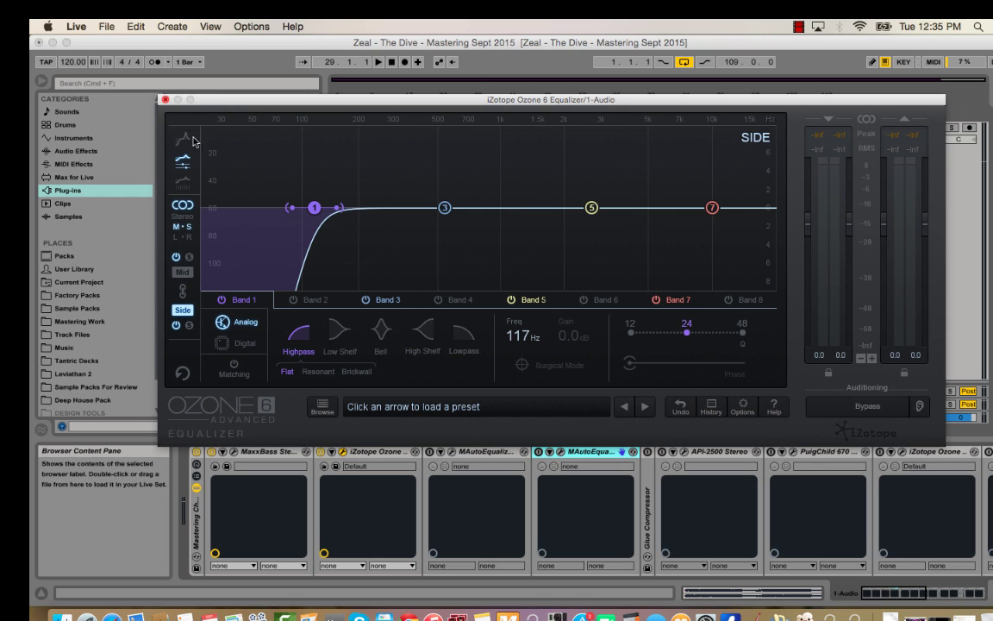
pyautogui.moveTo(314, 213)
pyautogui.mouseDown()
pyautogui.moveTo(351, 214)
pyautogui.moveTo(291, 210)
pyautogui.moveTo(327, 209)
pyautogui.mouseUp()
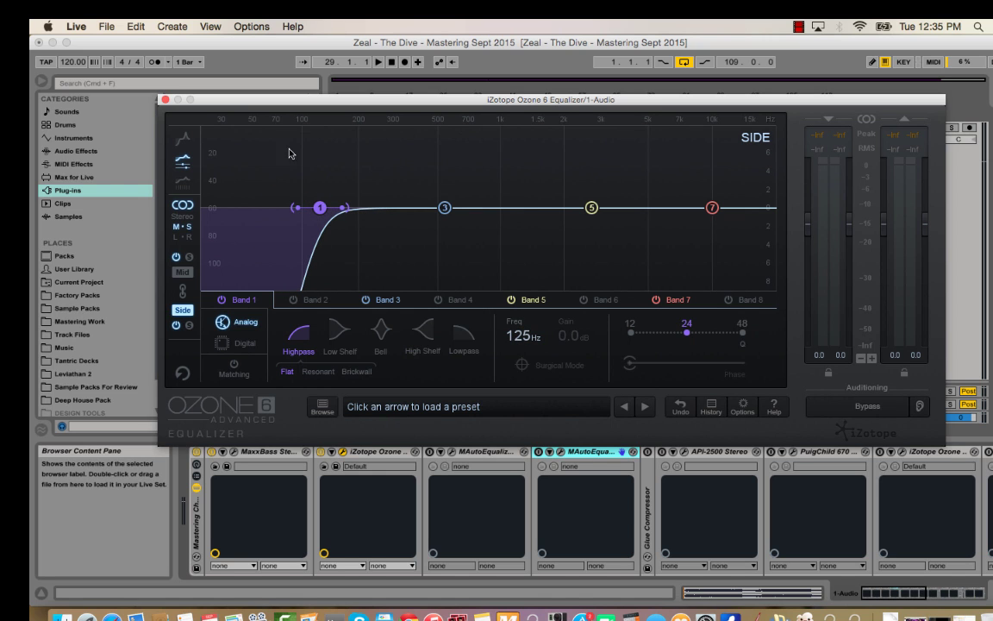
# - Play the track from bar 25 while setting the Side band 1 highpass to 120 Hz, and close the equalizer after stopping playback
pyautogui.press('super+alt+p')
pyautogui.click(437, 273)
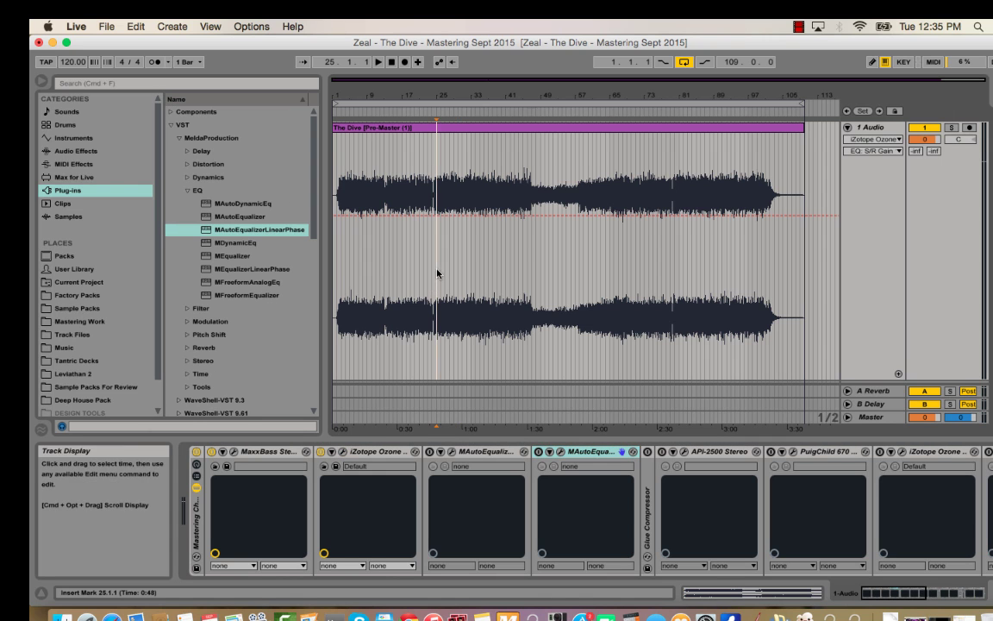
pyautogui.press('space')
pyautogui.click(332, 466)
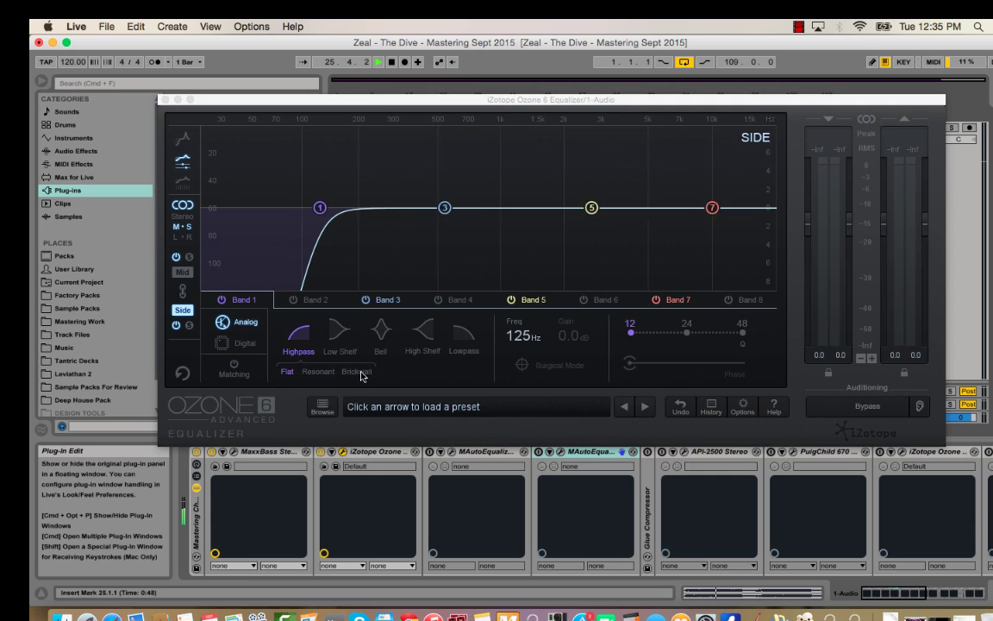
pyautogui.moveTo(319, 208)
pyautogui.mouseDown()
pyautogui.moveTo(417, 213)
pyautogui.moveTo(297, 213)
pyautogui.moveTo(320, 212)
pyautogui.mouseUp()
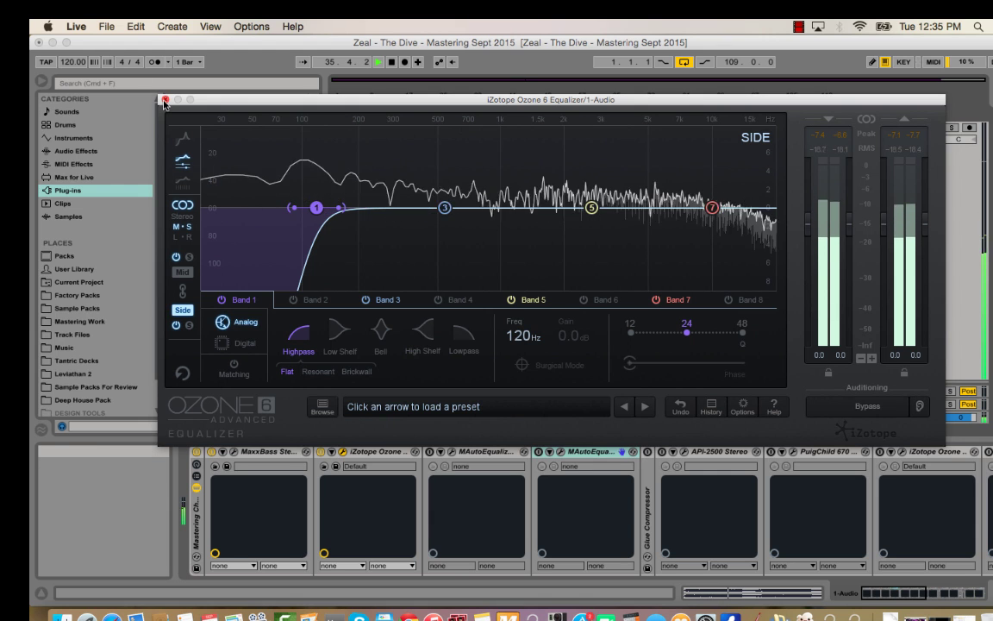
pyautogui.press('space')
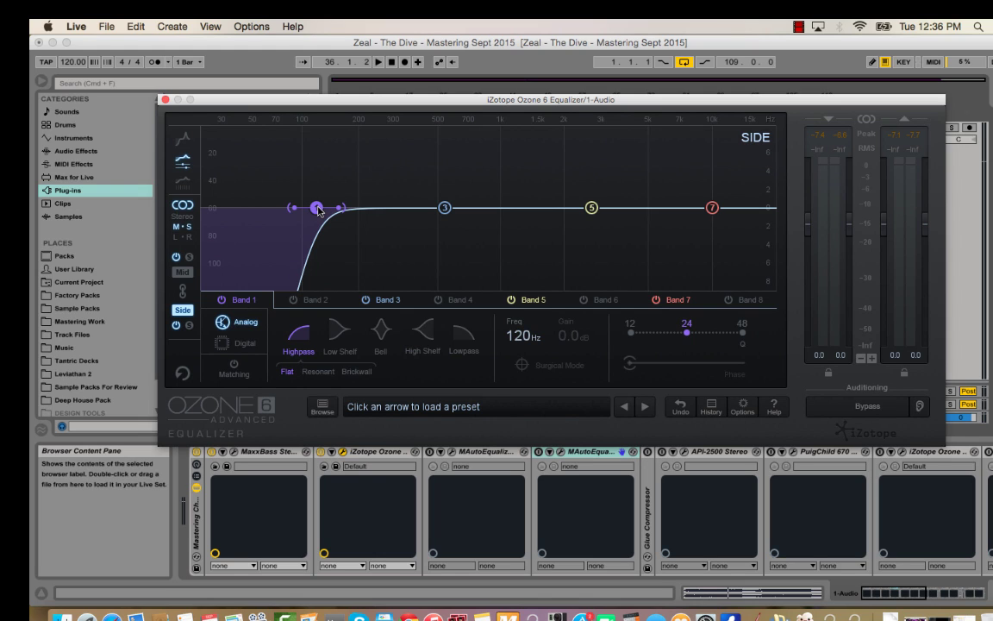
pyautogui.moveTo(318, 210)
pyautogui.mouseDown()
pyautogui.moveTo(397, 212)
pyautogui.moveTo(320, 214)
pyautogui.mouseUp()
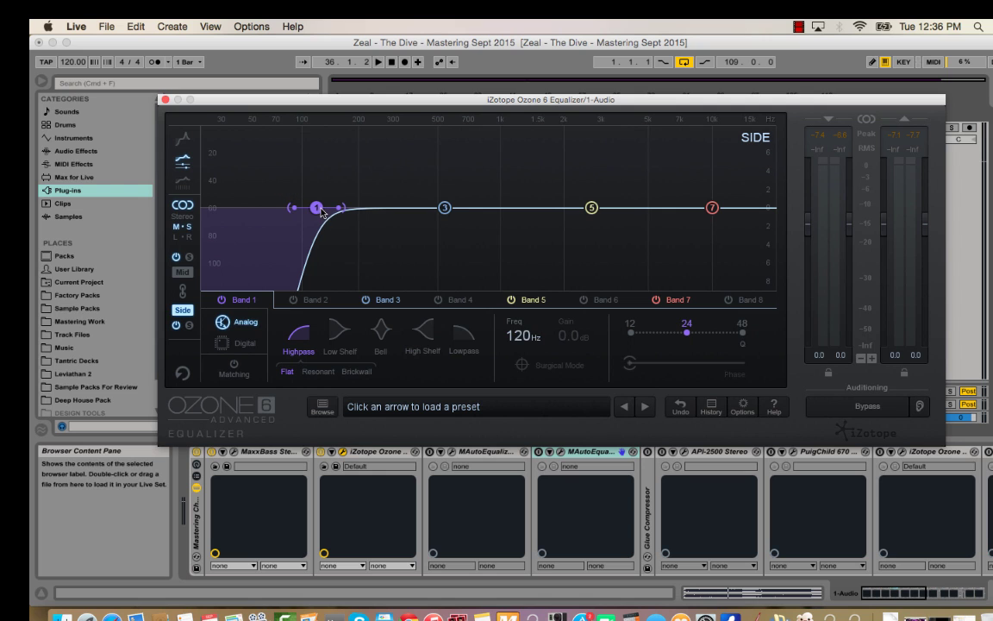
pyautogui.click(164, 100)
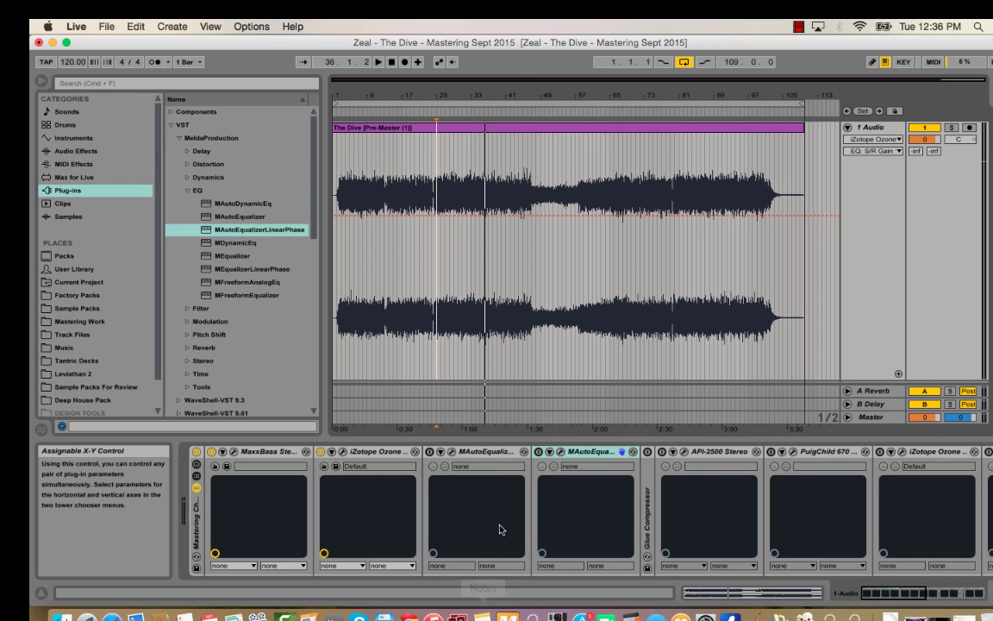
# - Activate the first MAutoEqualizerLinearPhase after the Ozone equalizer, show its plug-in window and move the window into full view
pyautogui.click(494, 456)
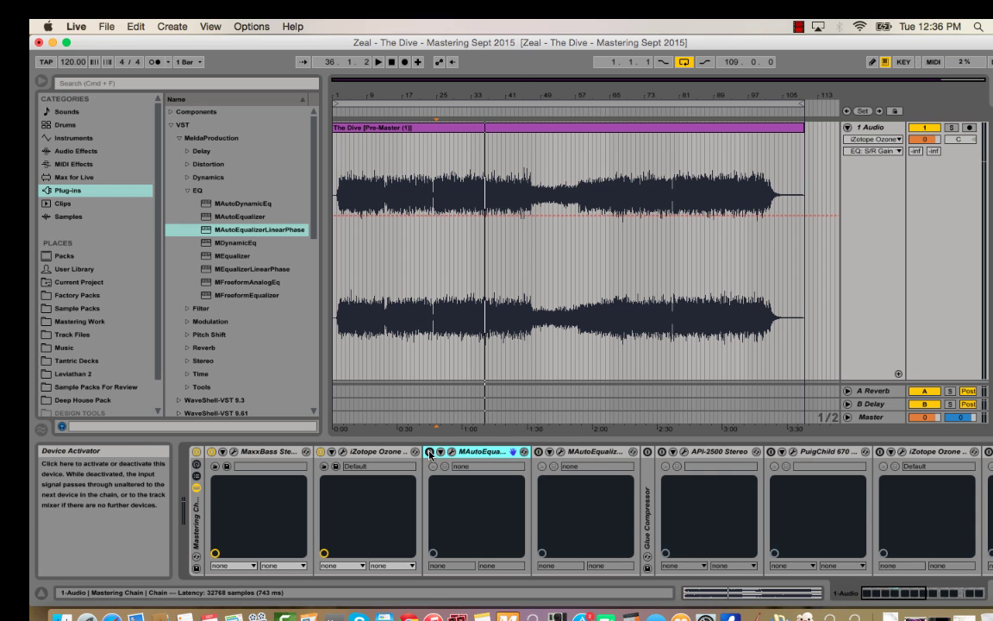
pyautogui.click(450, 451)
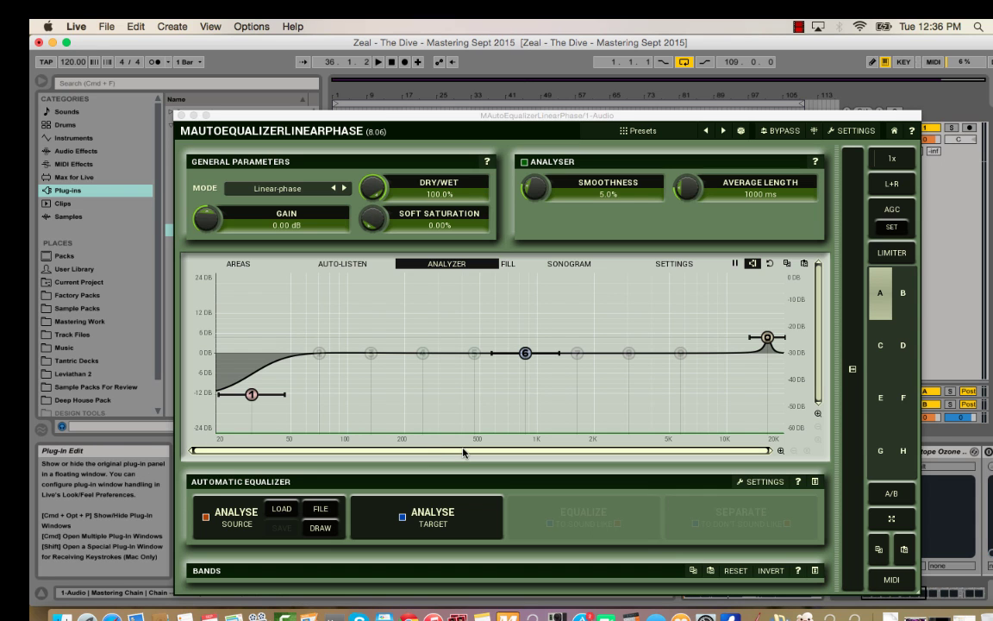
pyautogui.moveTo(234, 115); pyautogui.dragTo(233, 86)
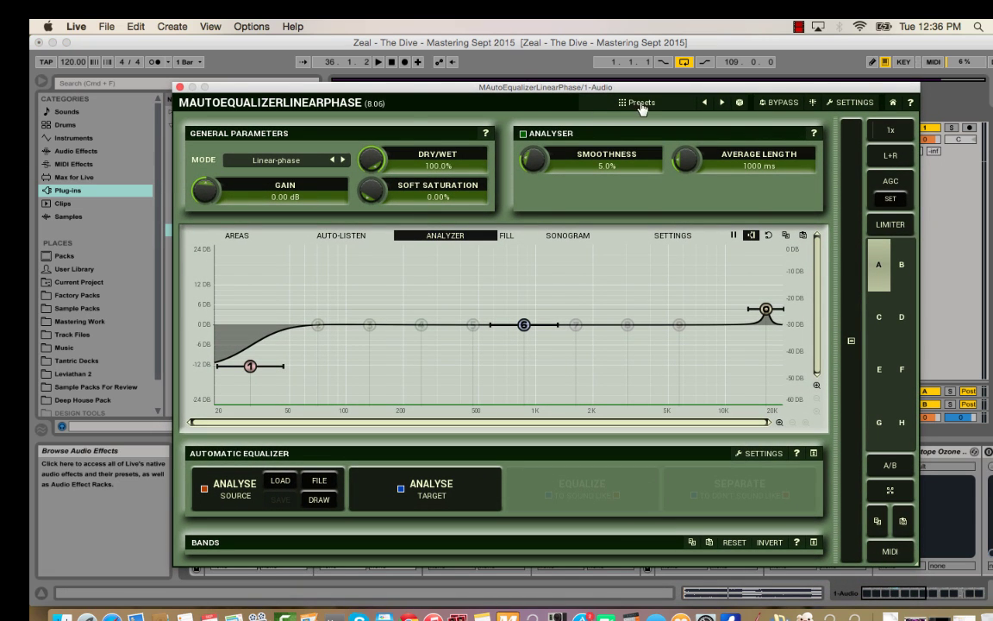
pyautogui.click(180, 89)
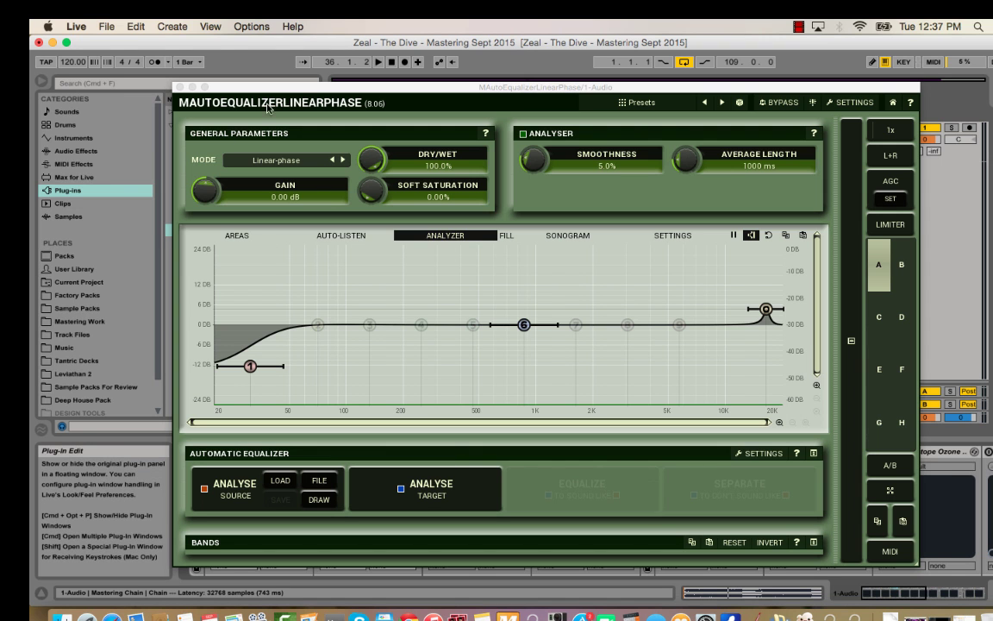
pyautogui.moveTo(256, 90); pyautogui.dragTo(270, 89)
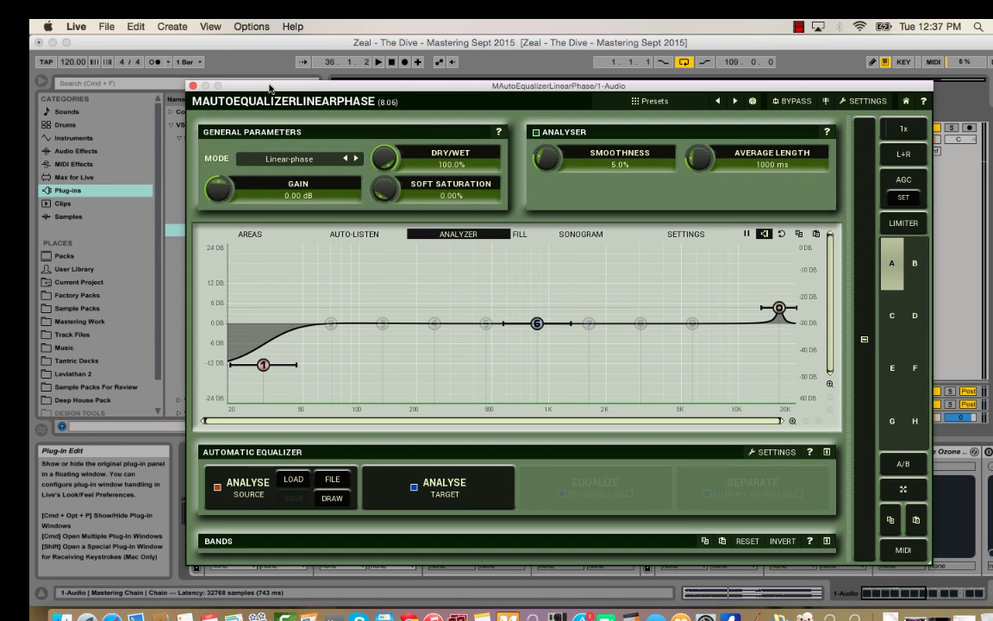
# - Enable band 5 just above 500 Hz with a boost of about 10 dB, and check the curve by closing and reopening the equalizer
pyautogui.click(487, 323)
pyautogui.moveTo(486, 323); pyautogui.dragTo(499, 290)
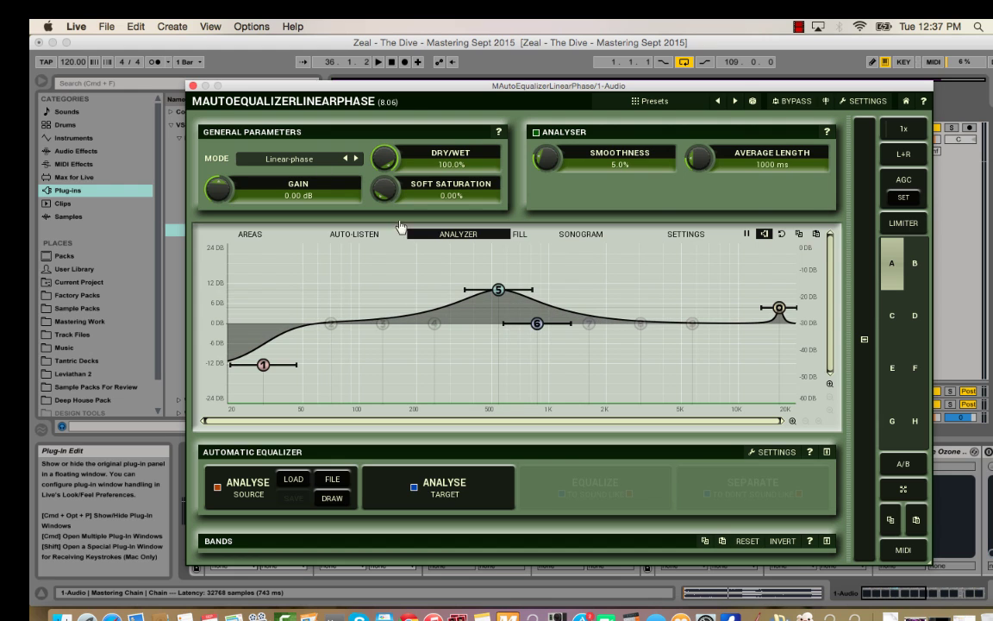
pyautogui.click(194, 86)
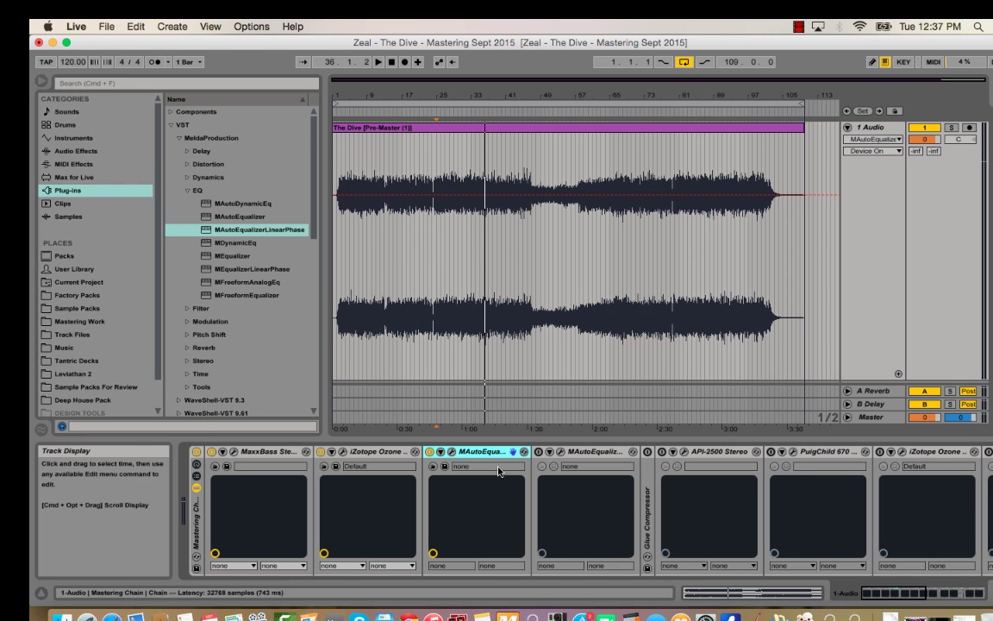
pyautogui.click(449, 451)
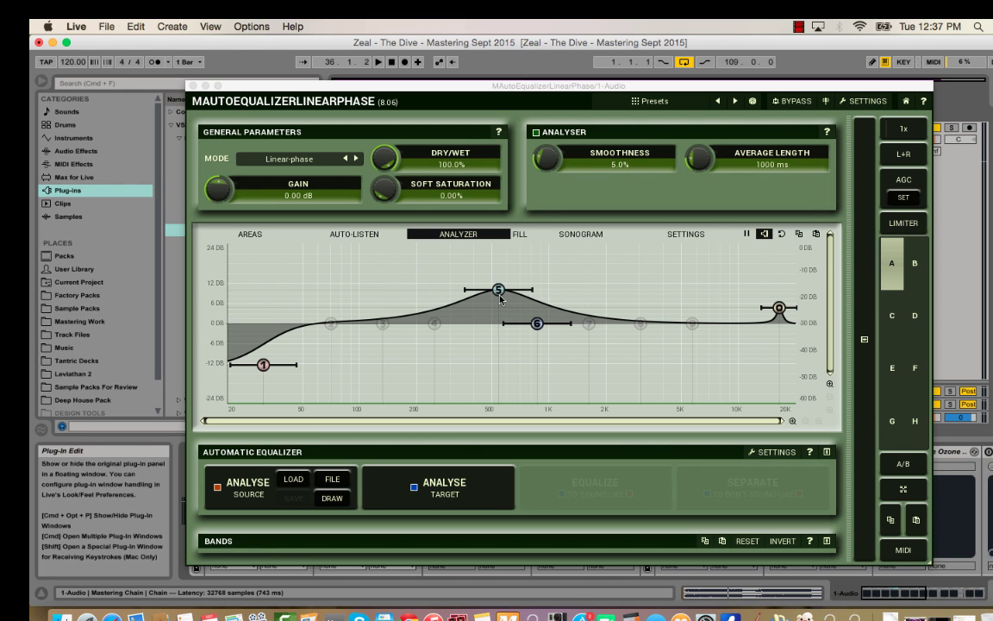
pyautogui.click(193, 86)
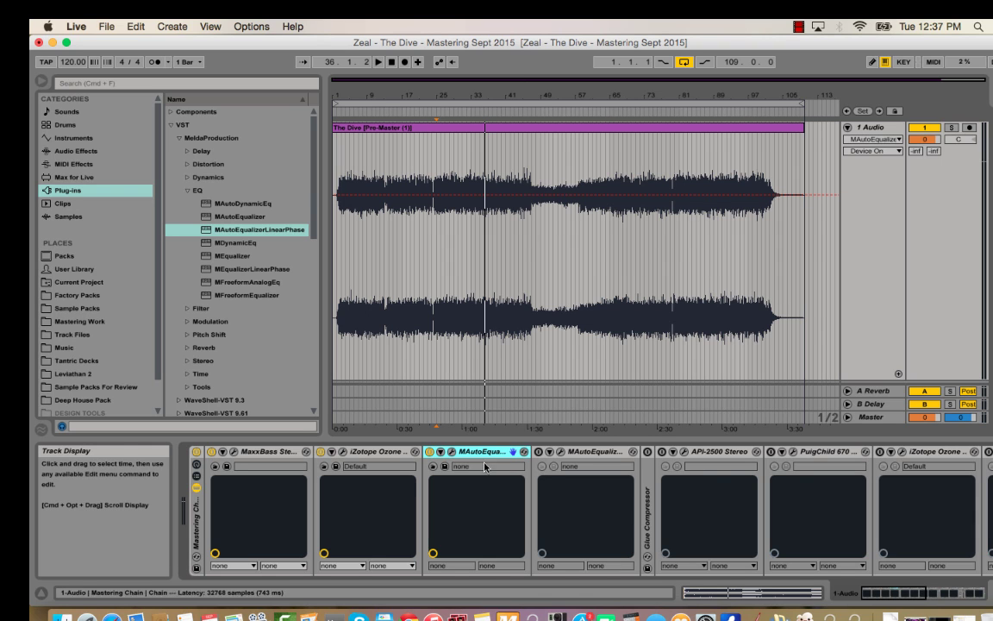
# - Reopen MAutoEqualizerLinearPhase, bring band 5 back down to about 0 dB and close the window
pyautogui.click(452, 453)
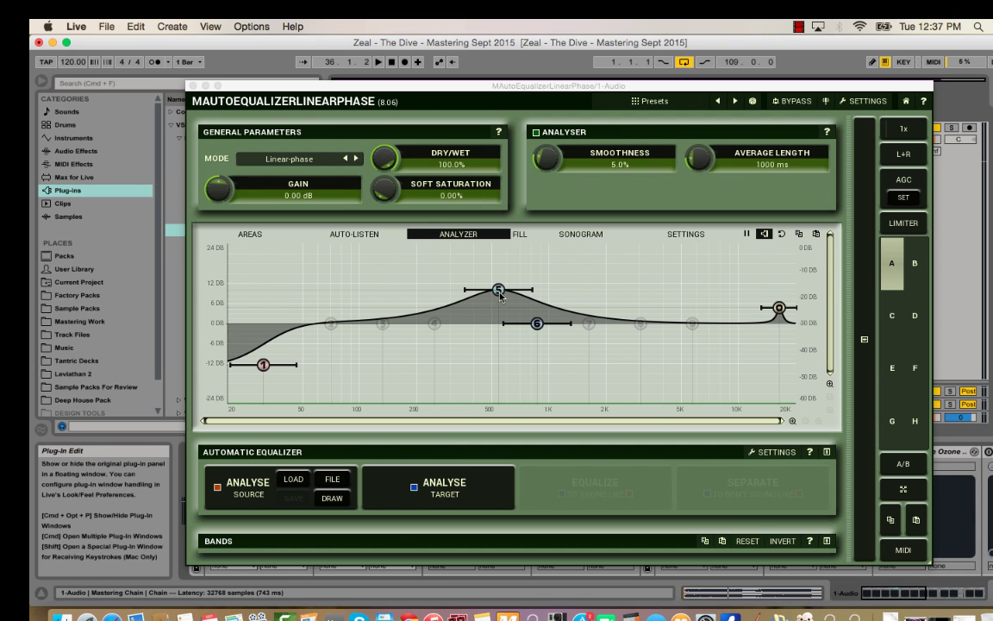
pyautogui.moveTo(499, 295); pyautogui.dragTo(503, 322)
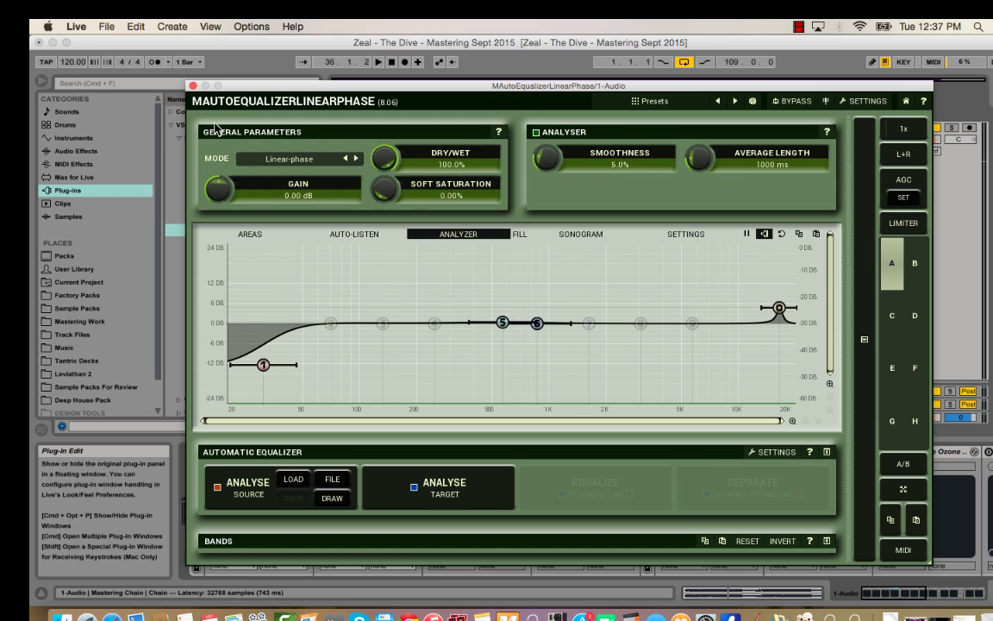
pyautogui.click(193, 86)
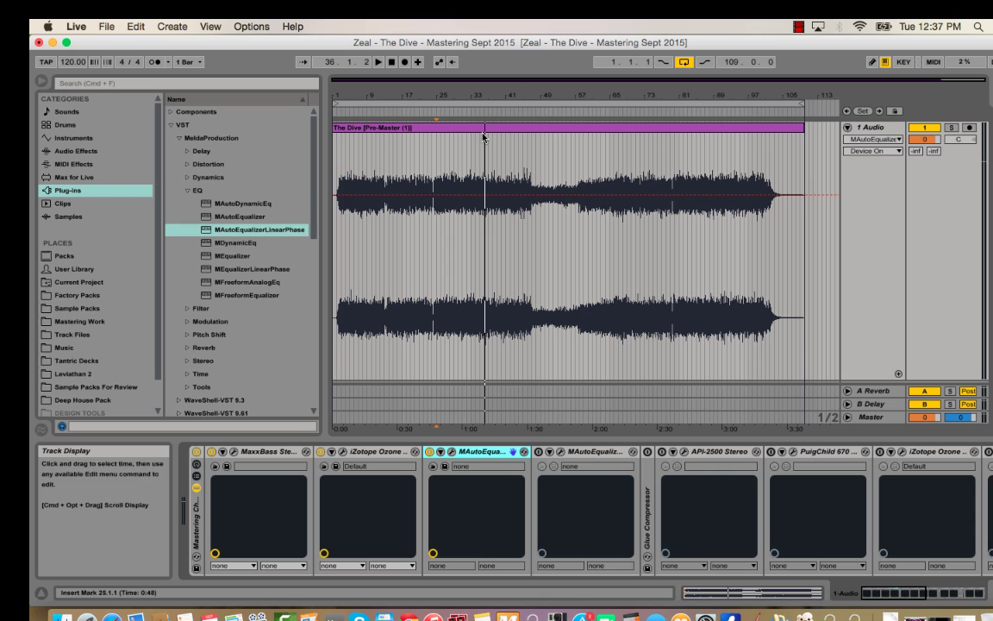
# - Show the first MAutoEqualizerLinearPhase again and raise band 5 to about 8 dB just above 500 Hz
pyautogui.click(450, 452)
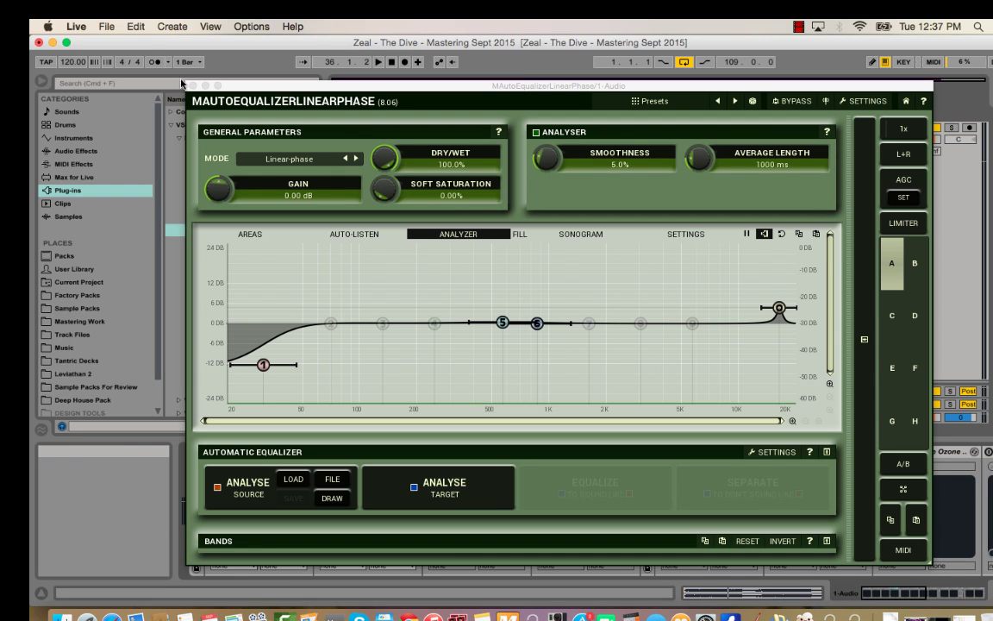
pyautogui.moveTo(502, 322); pyautogui.dragTo(503, 297)
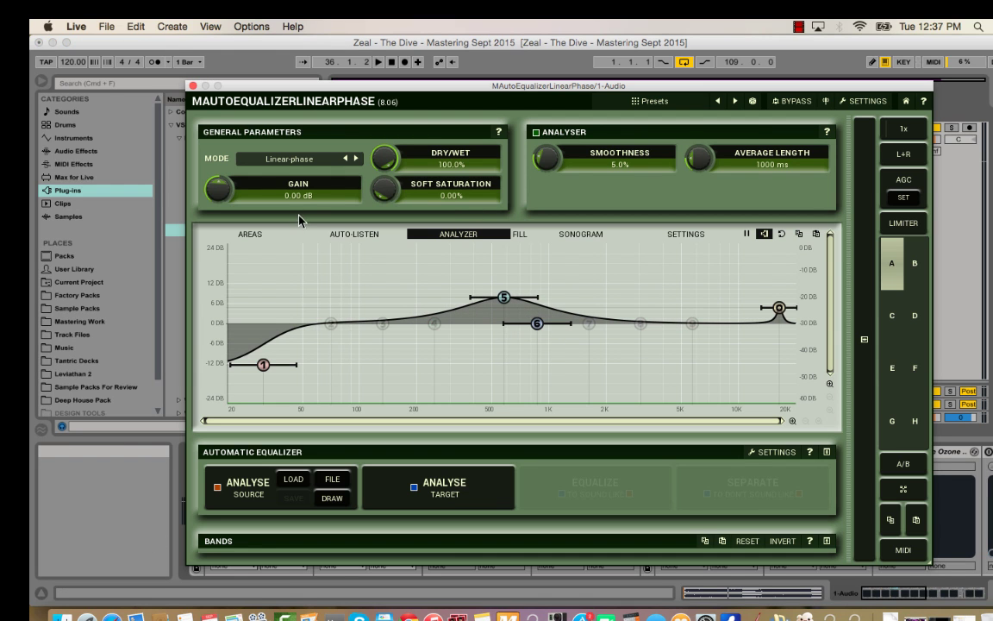
# - Reopen the first MAutoEqualizerLinearPhase, switch off band 5 and close the plug-in window
pyautogui.click(192, 86)
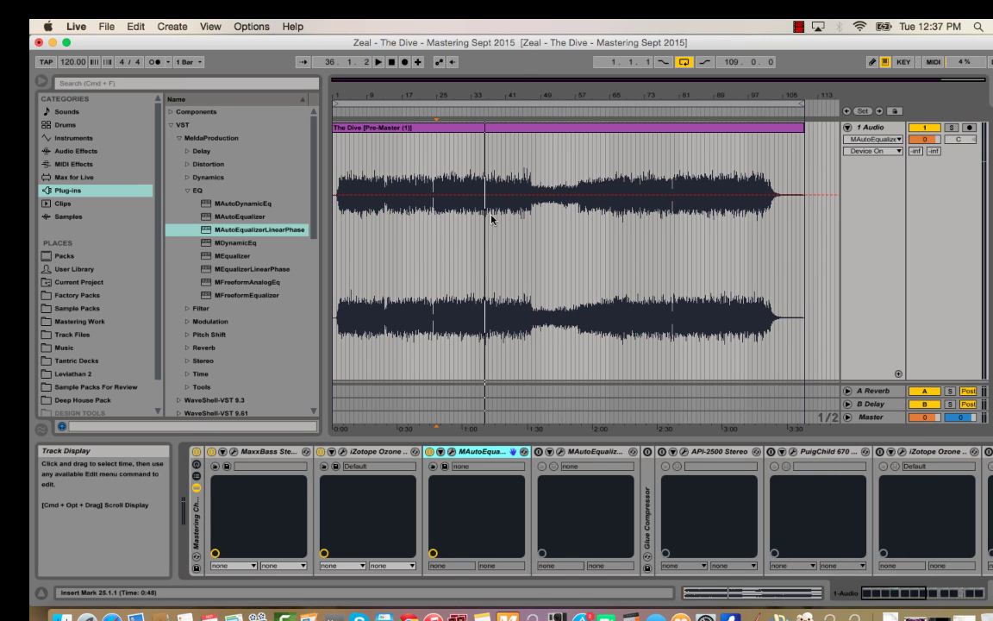
pyautogui.click(449, 452)
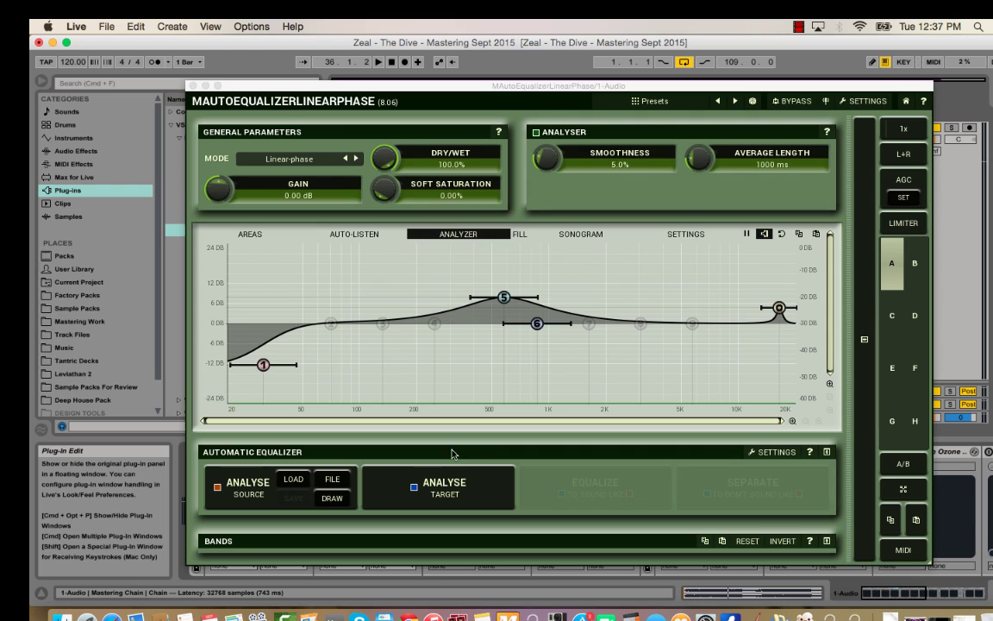
pyautogui.doubleClick(505, 296)
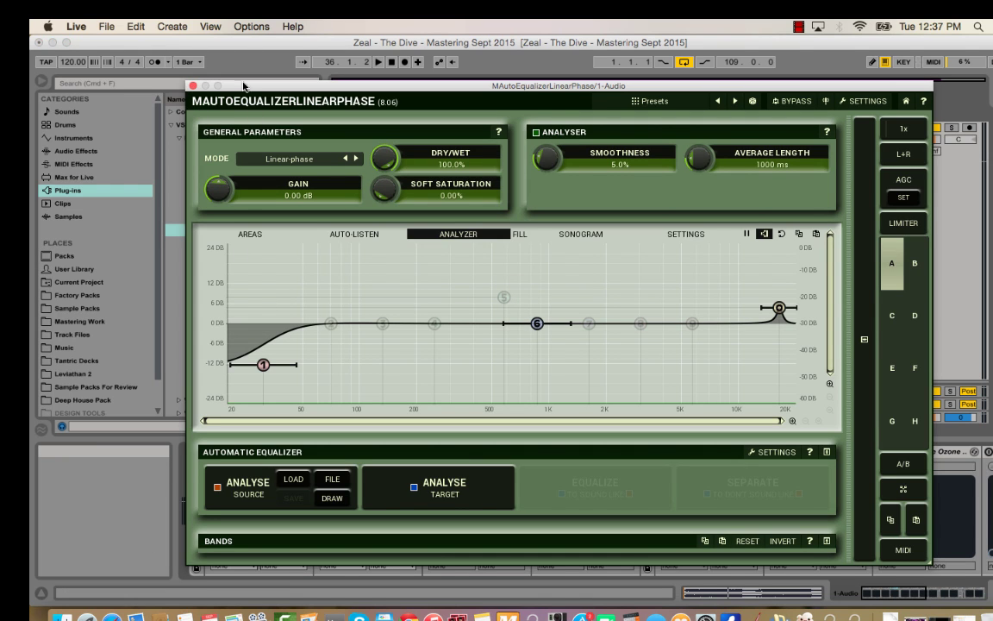
pyautogui.click(193, 86)
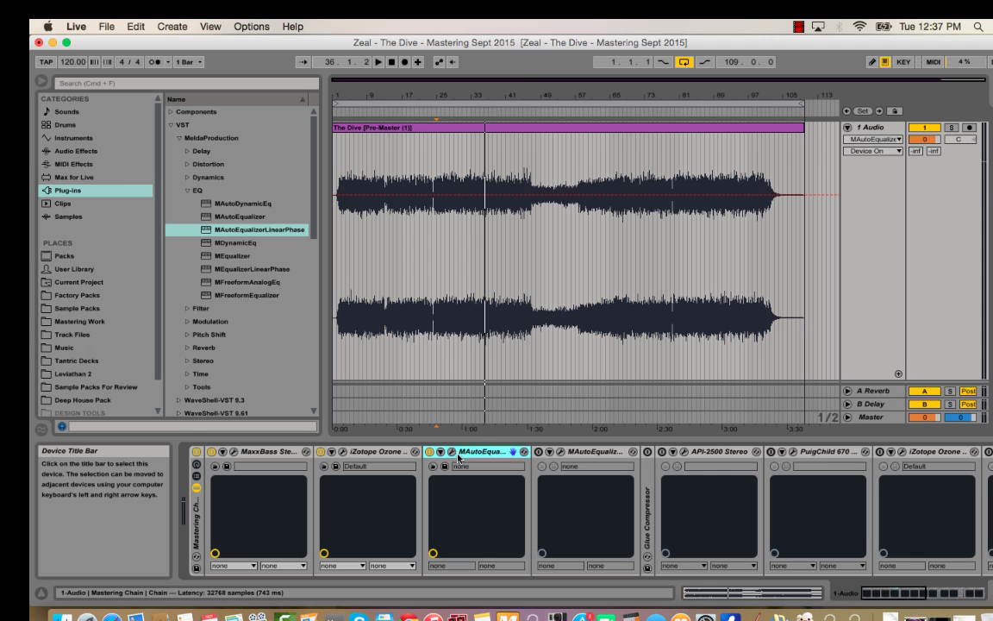
# - Show the first MAutoEqualizerLinearPhase, shift band 1 slightly down to about 30 Hz, audition the track briefly and close the window
pyautogui.click(450, 451)
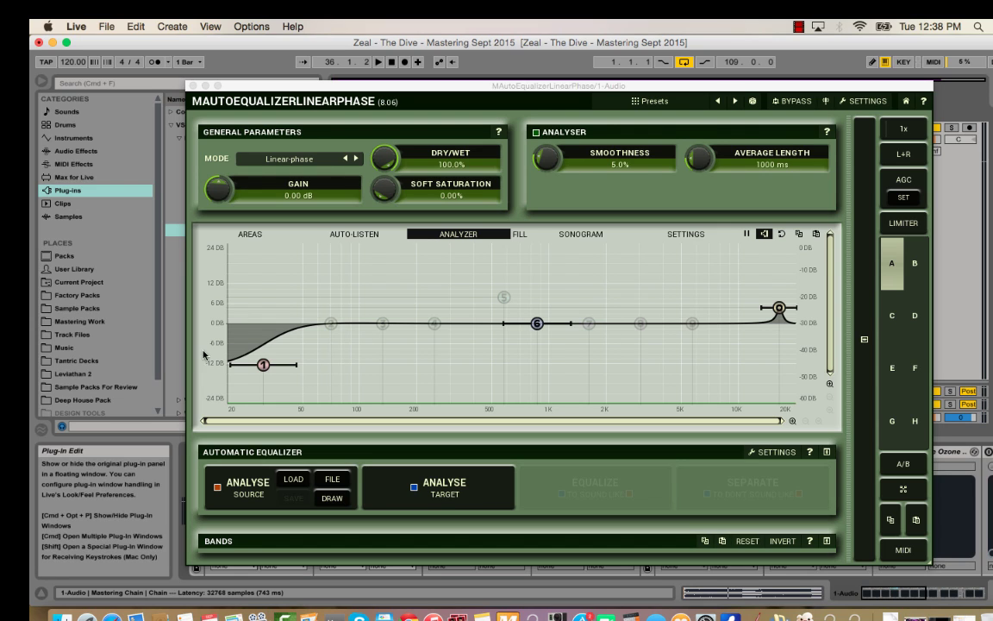
pyautogui.moveTo(282, 370)
pyautogui.mouseDown()
pyautogui.moveTo(268, 371)
pyautogui.moveTo(277, 371)
pyautogui.mouseUp()
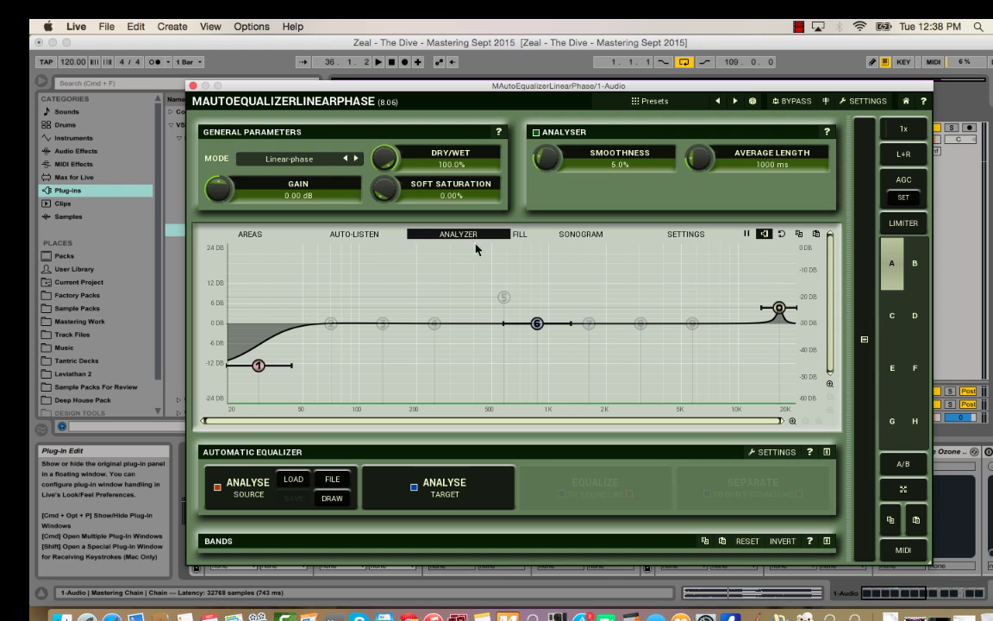
pyautogui.press('space')
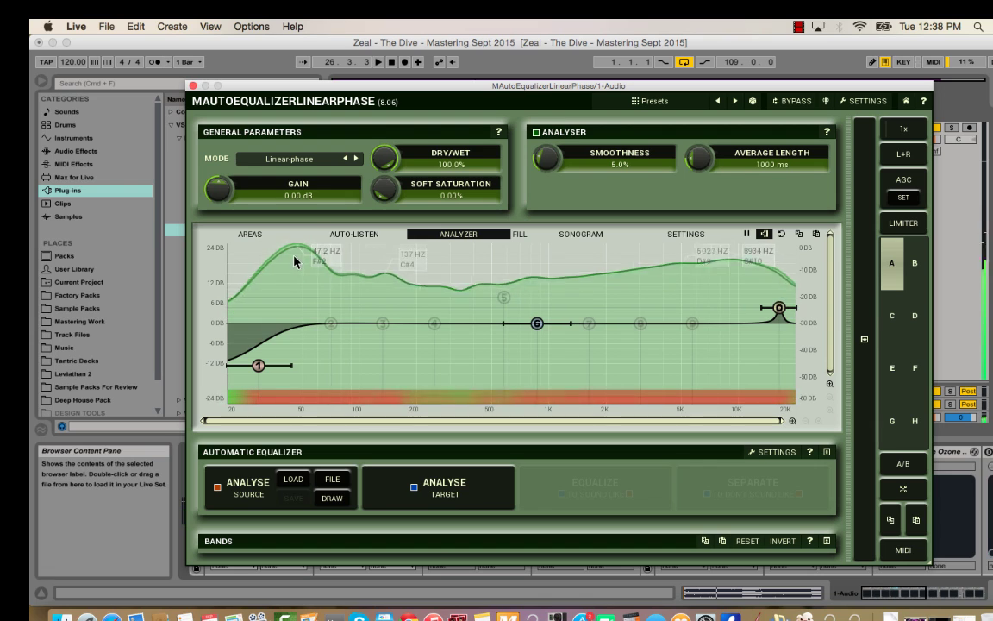
pyautogui.press('space')
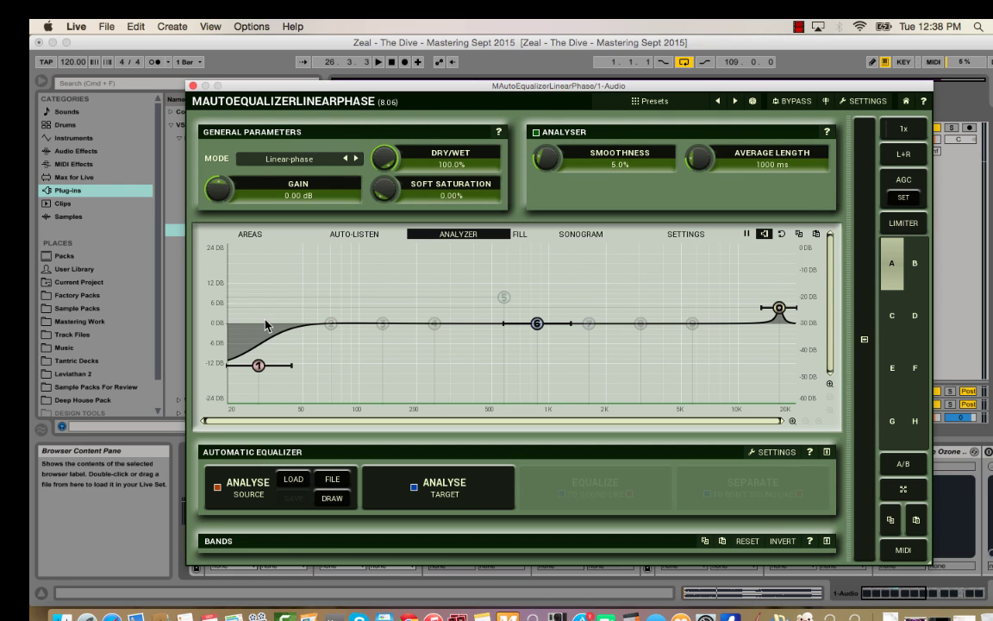
pyautogui.click(193, 87)
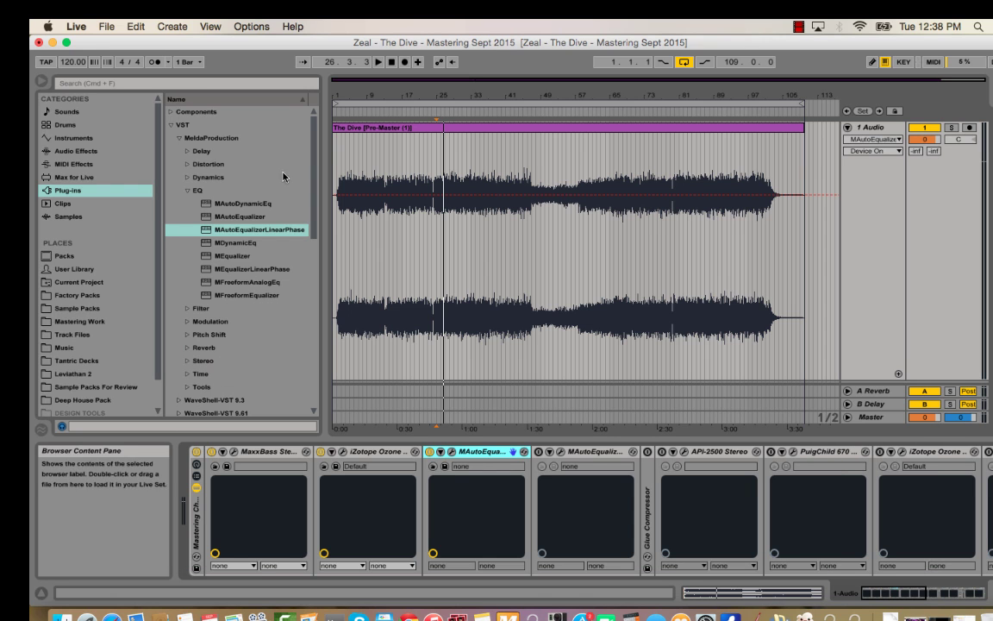
# - Reopen MAutoEqualizerLinearPhase and lower band 1 to about -15 dB just above 20 Hz while auditioning the track
pyautogui.click(456, 444)
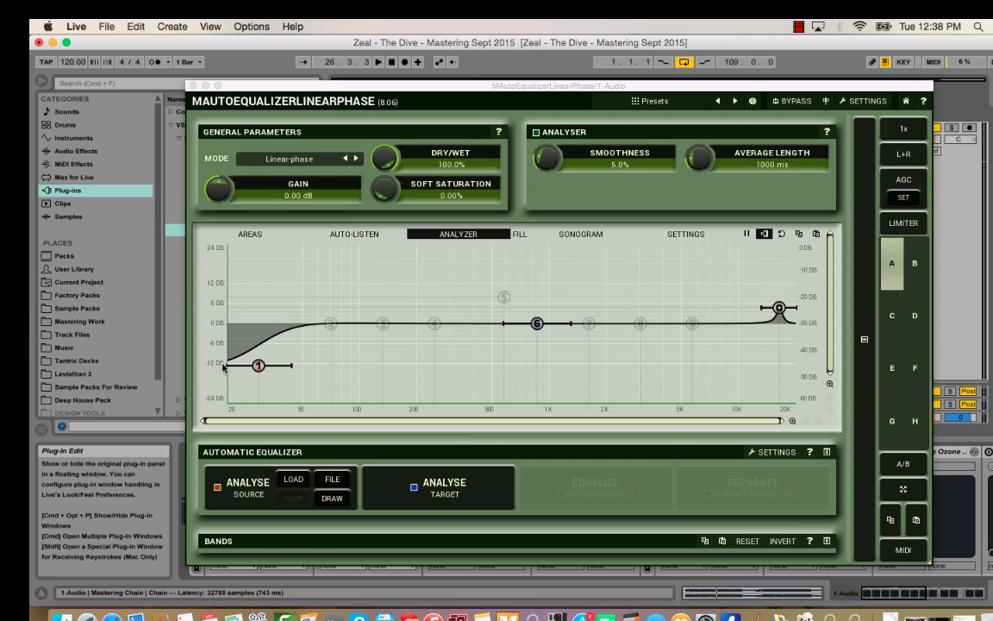
pyautogui.click(290, 367)
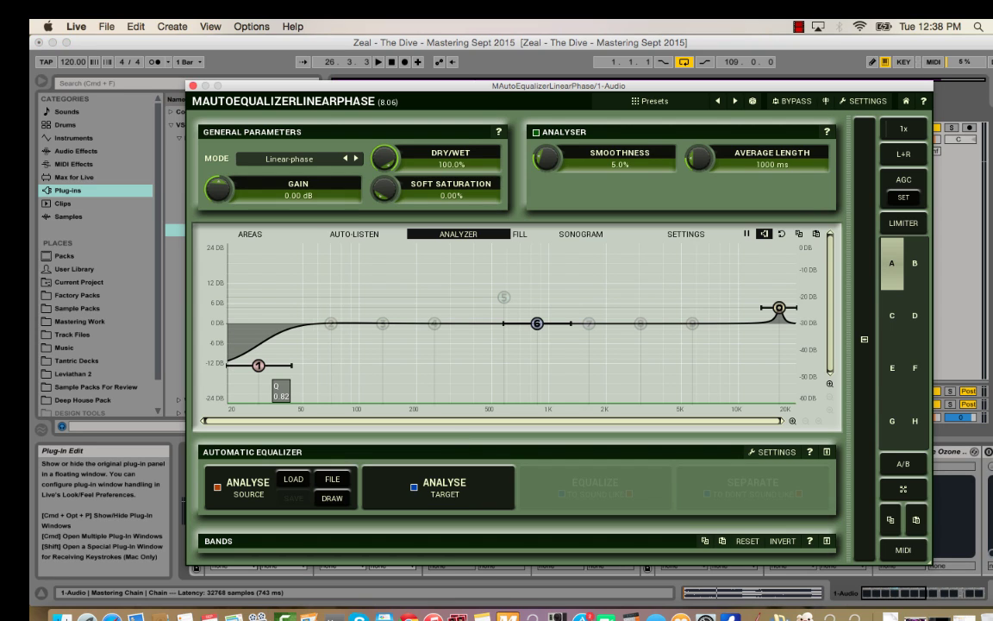
pyautogui.moveTo(258, 365); pyautogui.dragTo(250, 370)
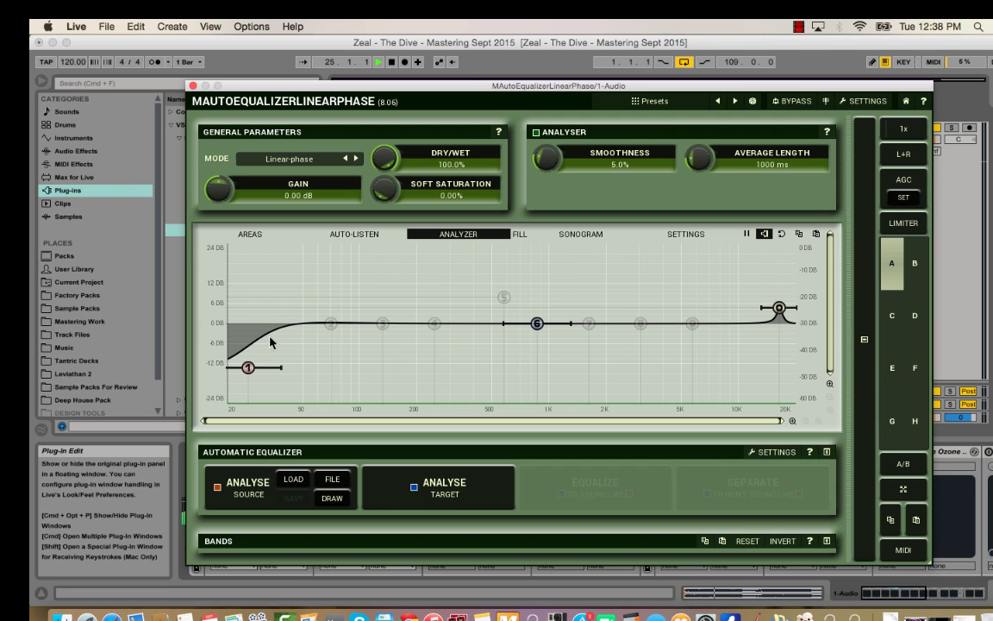
pyautogui.press('space')
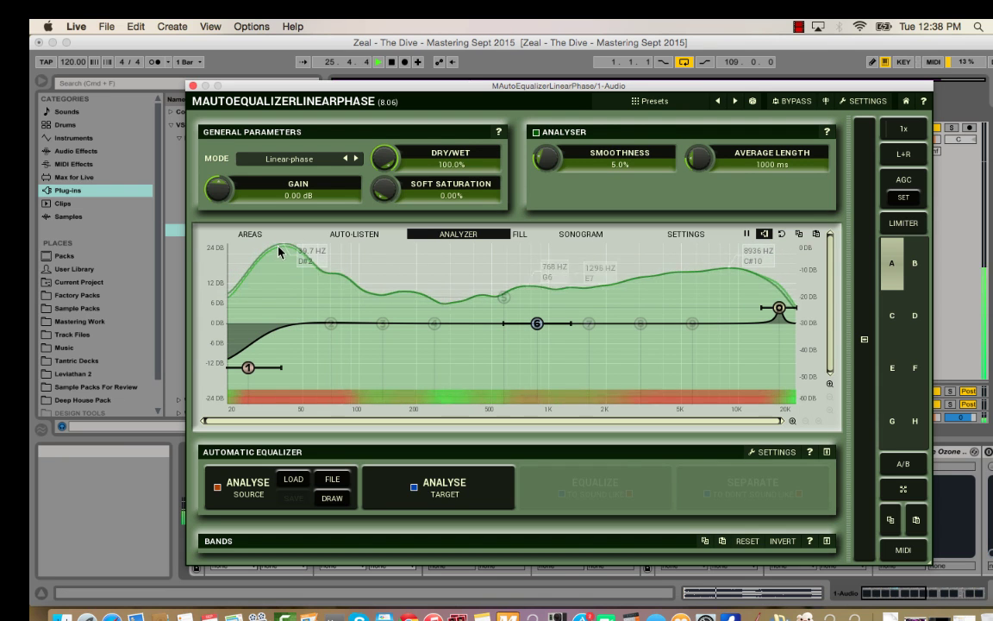
pyautogui.moveTo(255, 367); pyautogui.dragTo(239, 374)
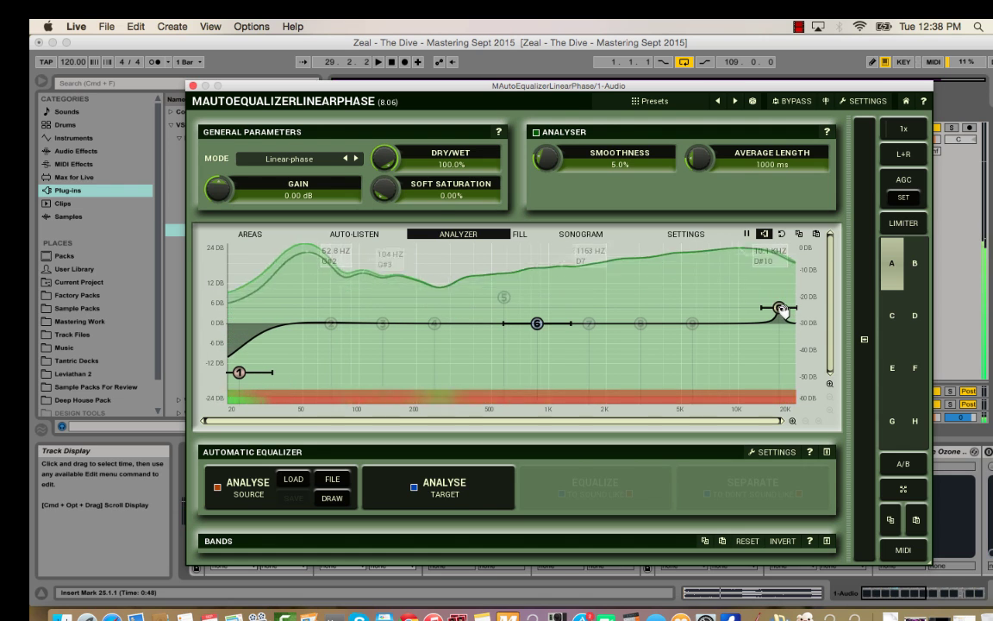
pyautogui.press('space')
# - Check the frequency and gain of the highest band in the equalizer, and close the plug-in window
pyautogui.moveTo(780, 309)
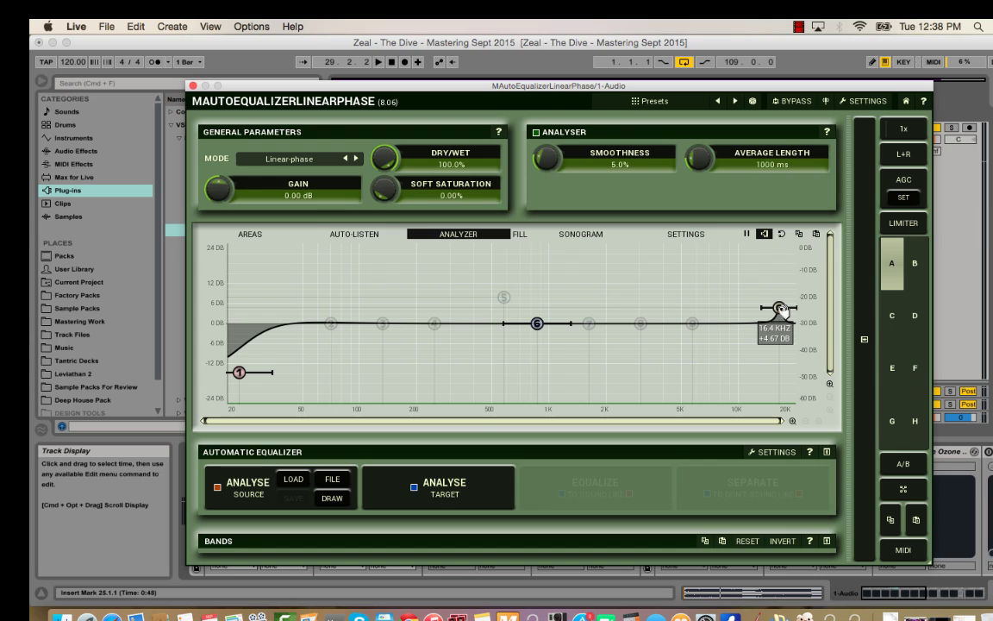
pyautogui.click(781, 308)
pyautogui.moveTo(781, 308)
pyautogui.click(193, 85)
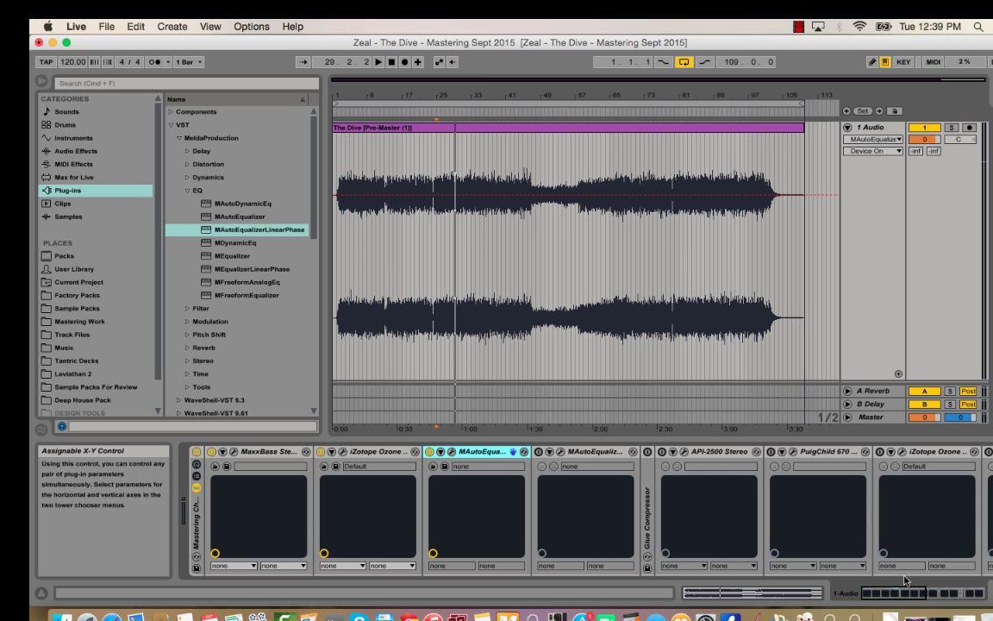
# - Bypass and re-enable the whole Mastering Chain rack twice with playback stopped
pyautogui.hscroll(10, 905, 552)
pyautogui.hscroll(-10, 905, 551)
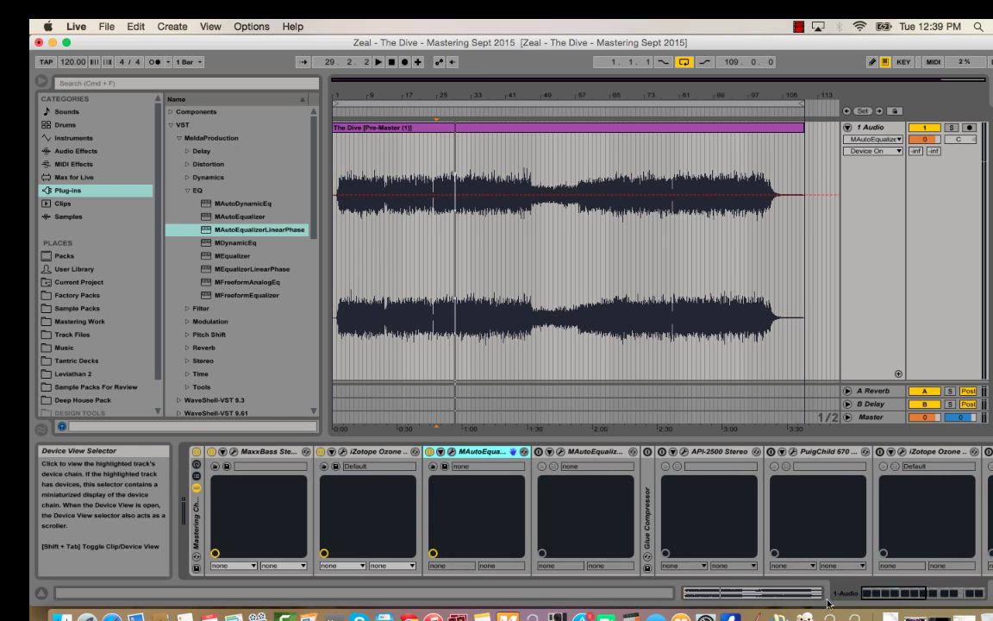
pyautogui.click(196, 451)
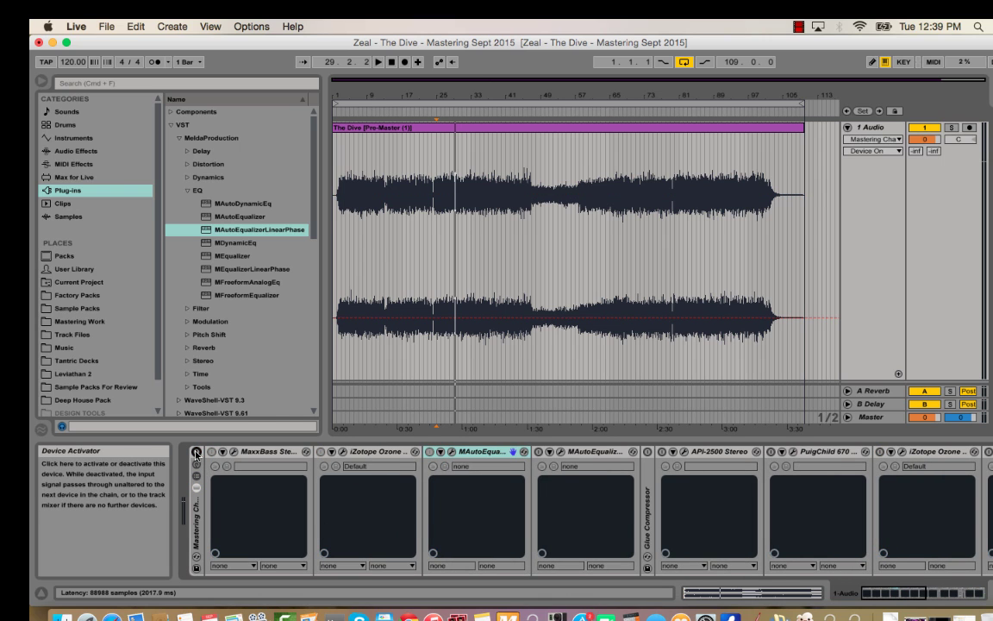
pyautogui.click(197, 451)
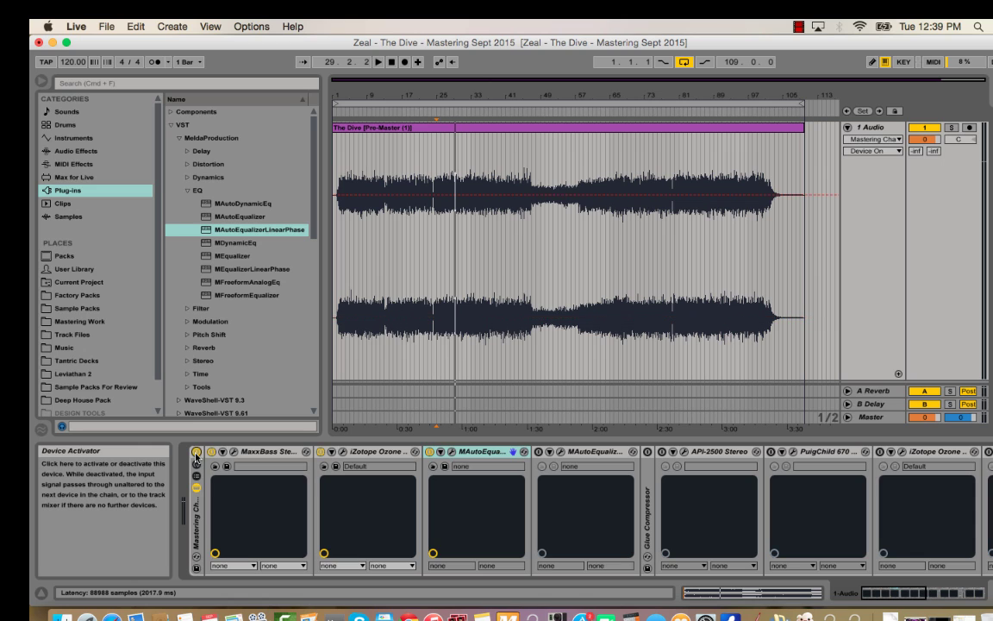
pyautogui.click(197, 451)
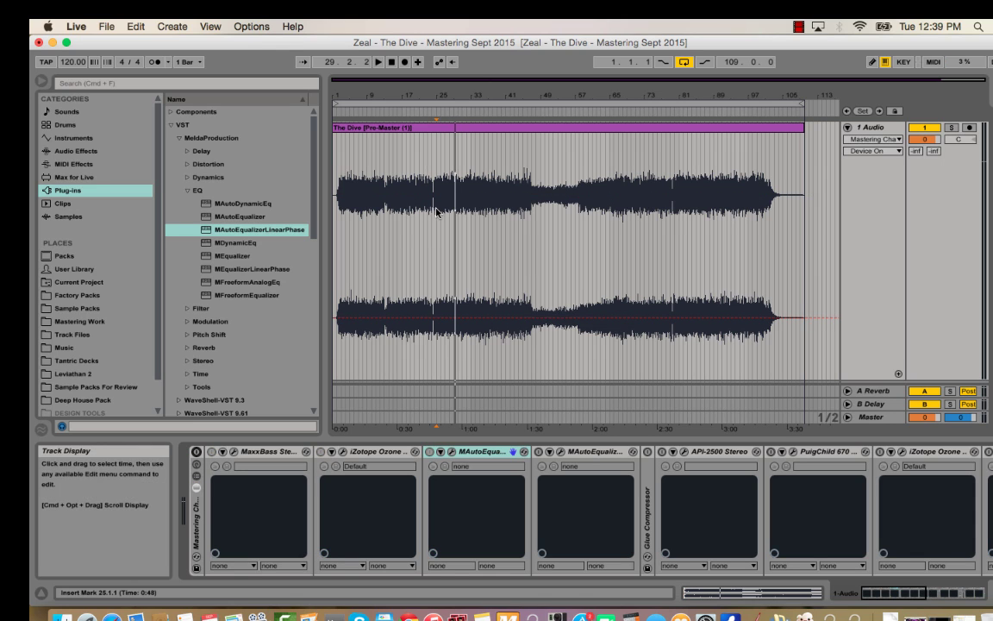
pyautogui.click(196, 453)
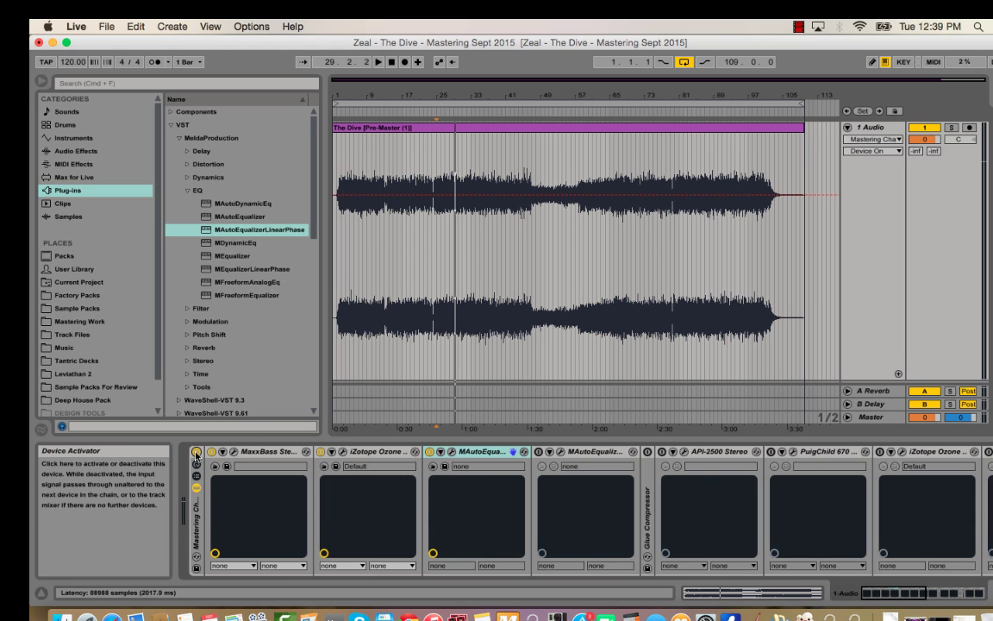
# - Play the track from bar 25 and repeatedly bypass and re-enable the Mastering Chain rack to compare the sound
pyautogui.press('space')
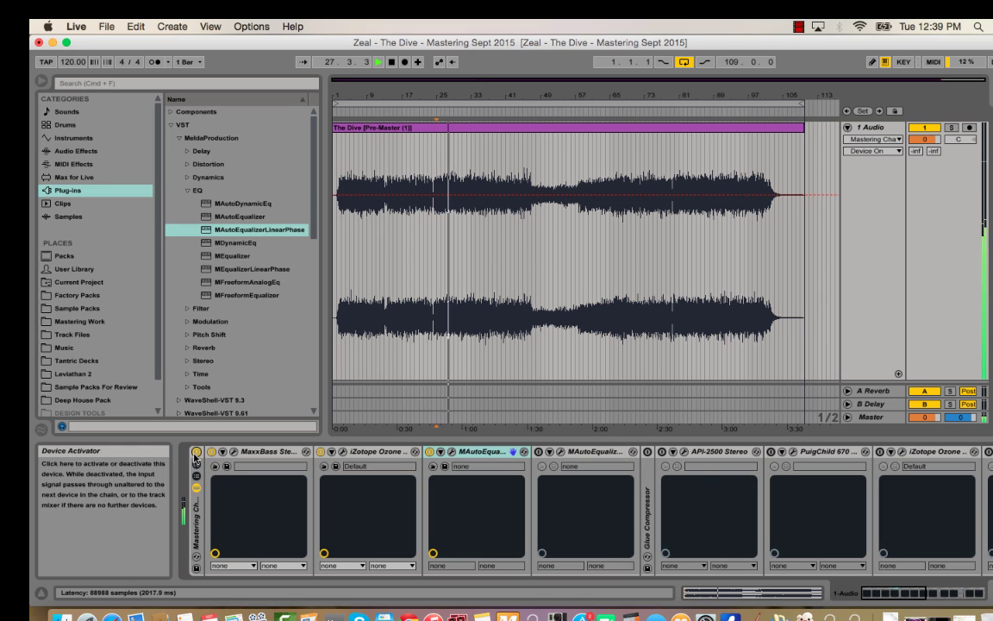
pyautogui.click(196, 453)
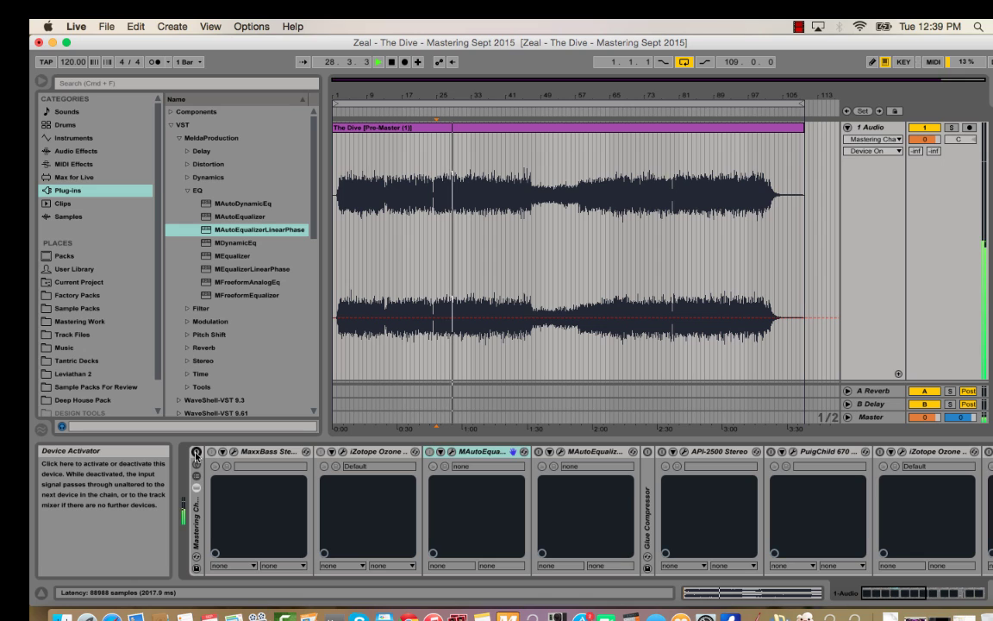
pyautogui.click(196, 454)
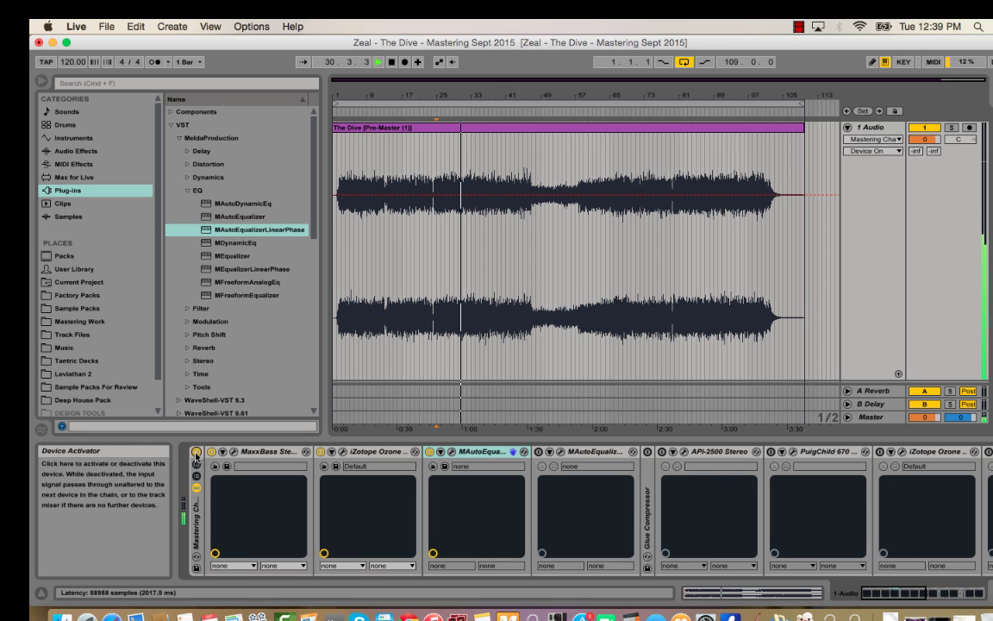
pyautogui.click(196, 453)
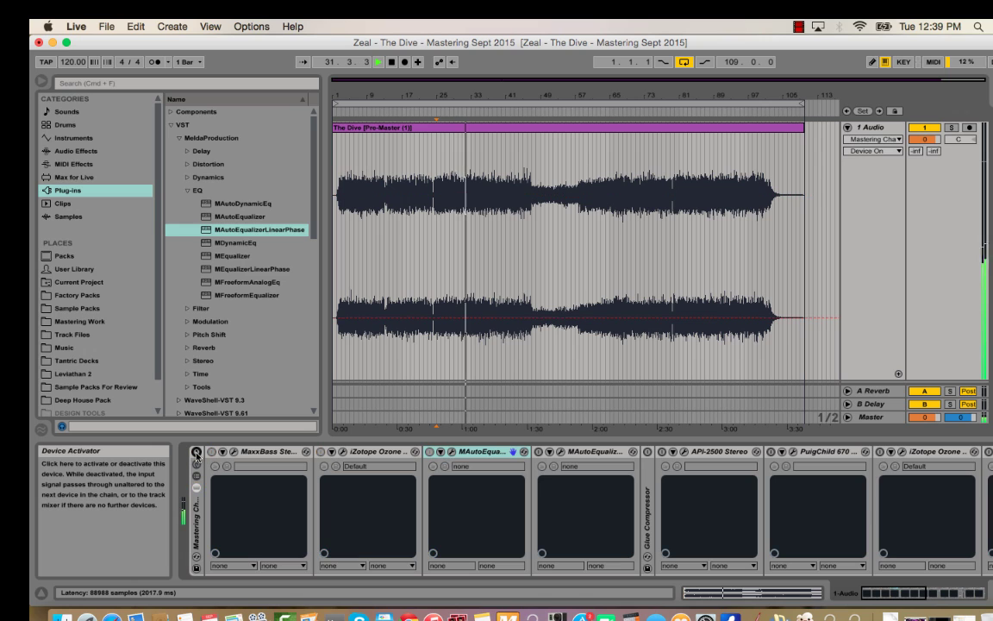
pyautogui.click(195, 453)
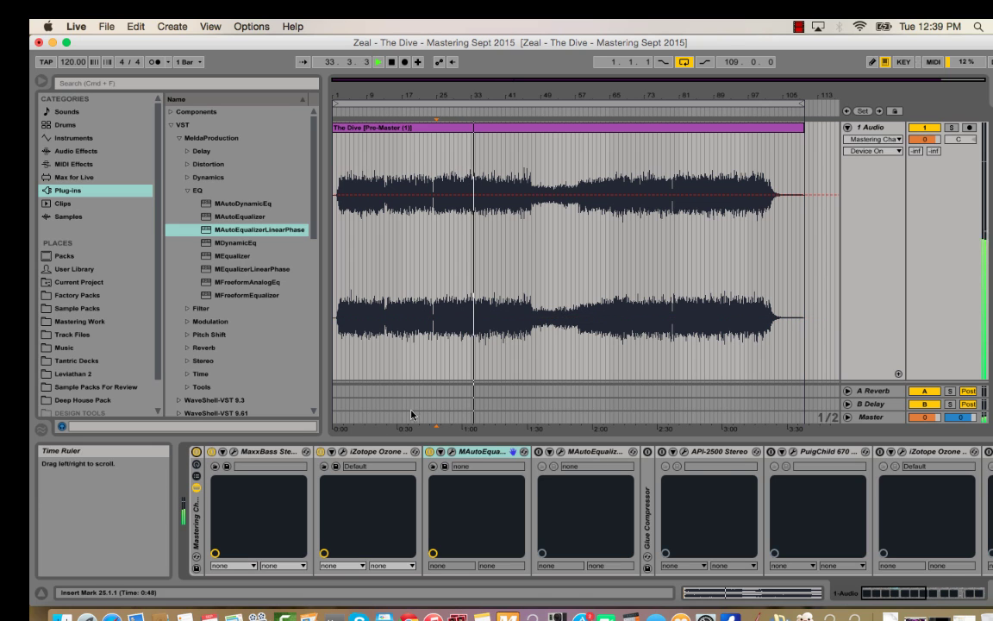
pyautogui.press('space')
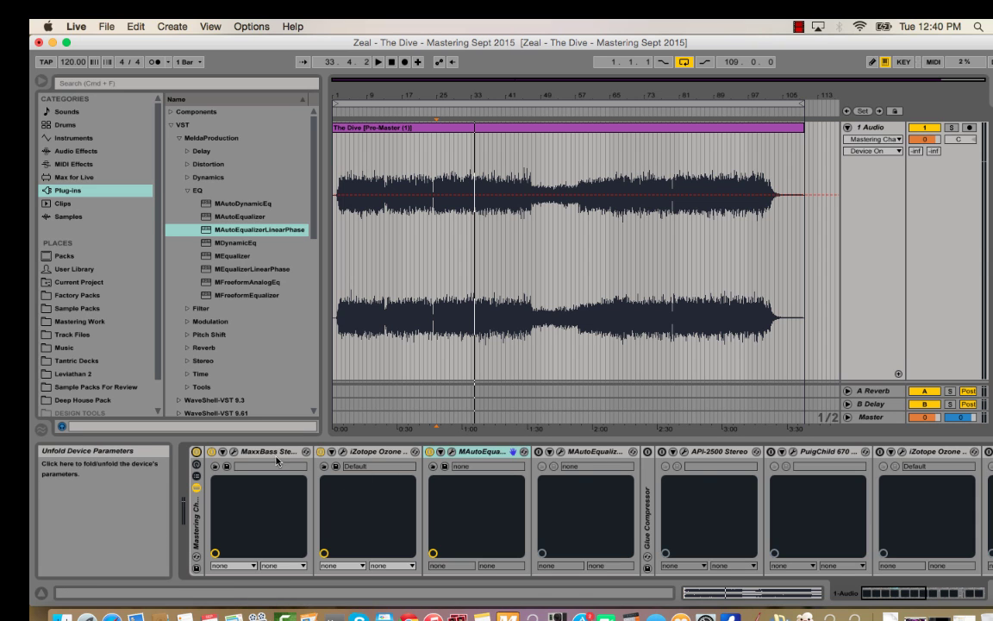
pyautogui.press('space')
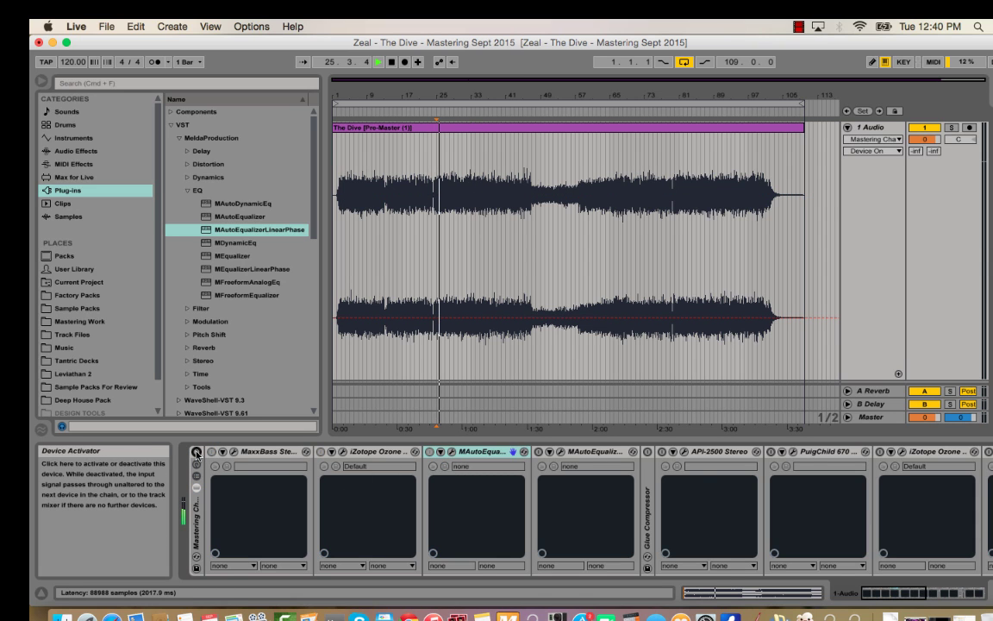
pyautogui.click(195, 452)
pyautogui.click(195, 453)
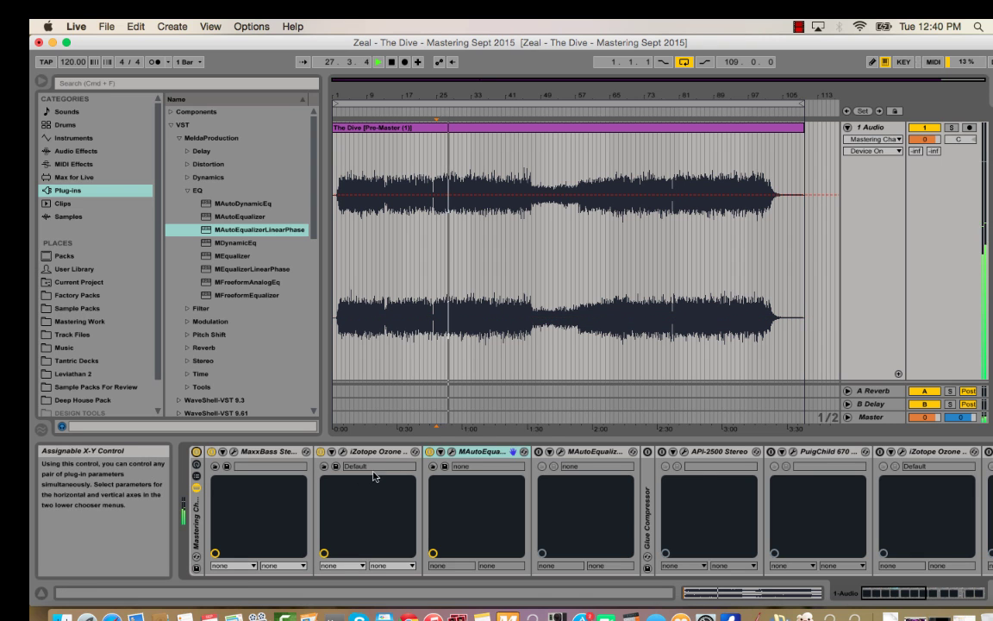
# - Reopen the first MAutoEqualizerLinearPhase, adjust the highest band to about 5 dB near 16.5 kHz, set oversampling to 2x and close the window
pyautogui.click(448, 452)
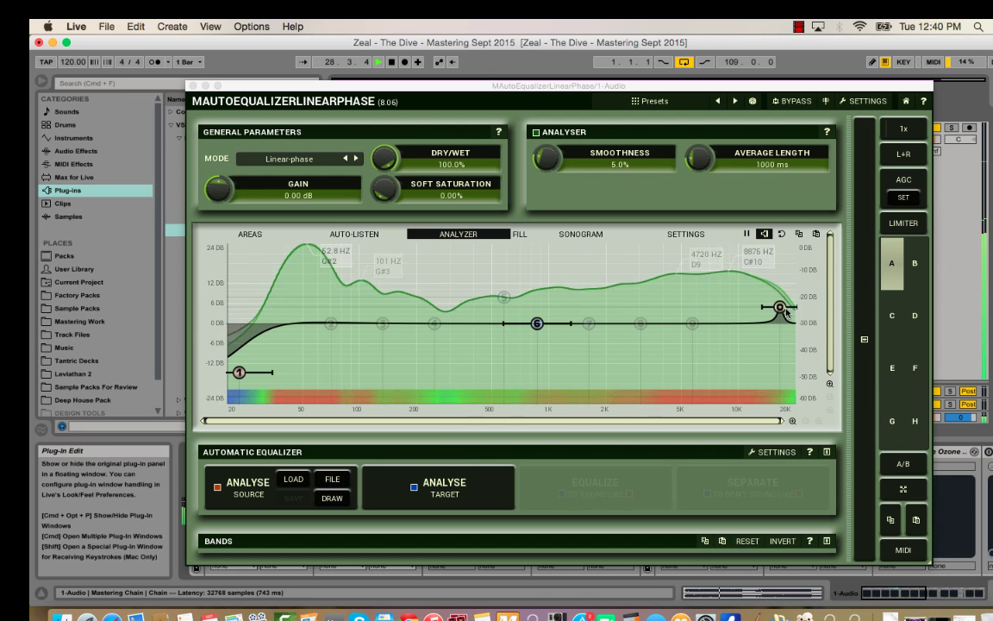
pyautogui.moveTo(780, 308)
pyautogui.mouseDown()
pyautogui.moveTo(781, 269)
pyautogui.moveTo(780, 309)
pyautogui.moveTo(738, 260)
pyautogui.moveTo(648, 257)
pyautogui.moveTo(780, 292)
pyautogui.moveTo(785, 315)
pyautogui.mouseUp()
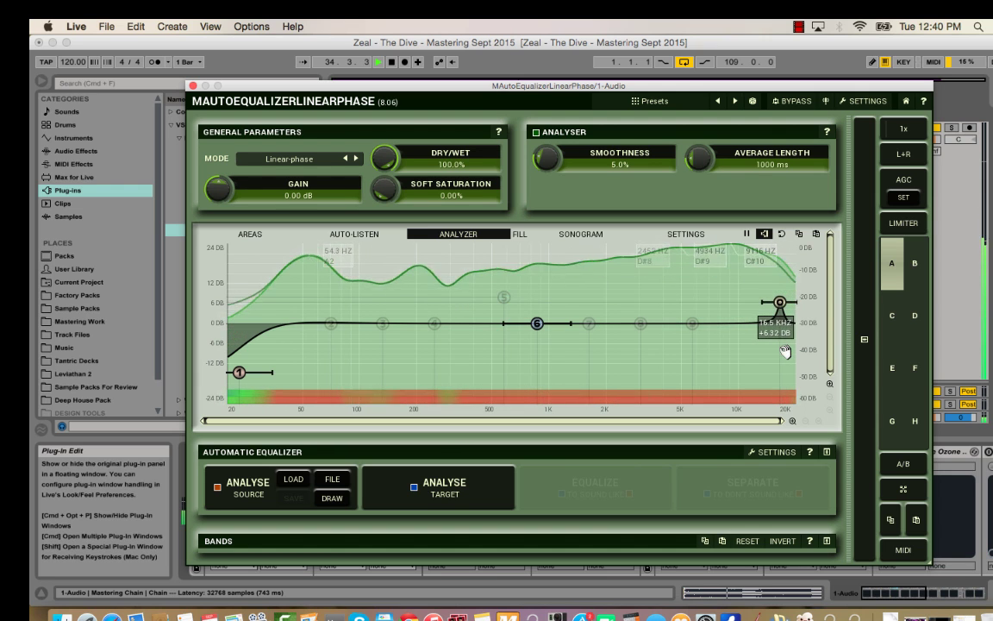
pyautogui.scroll(-3, 780, 315)
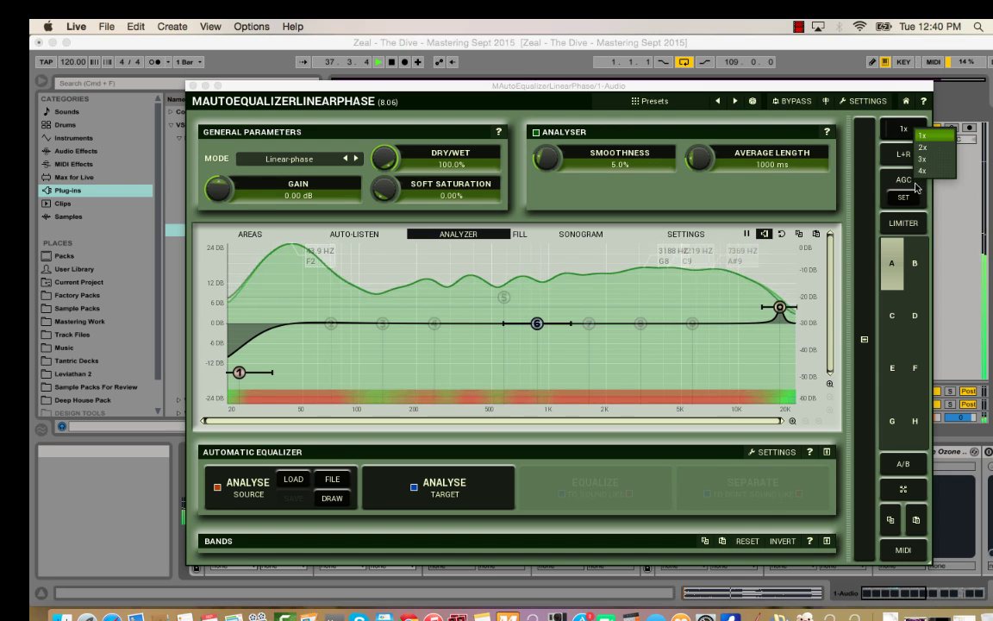
pyautogui.click(913, 131)
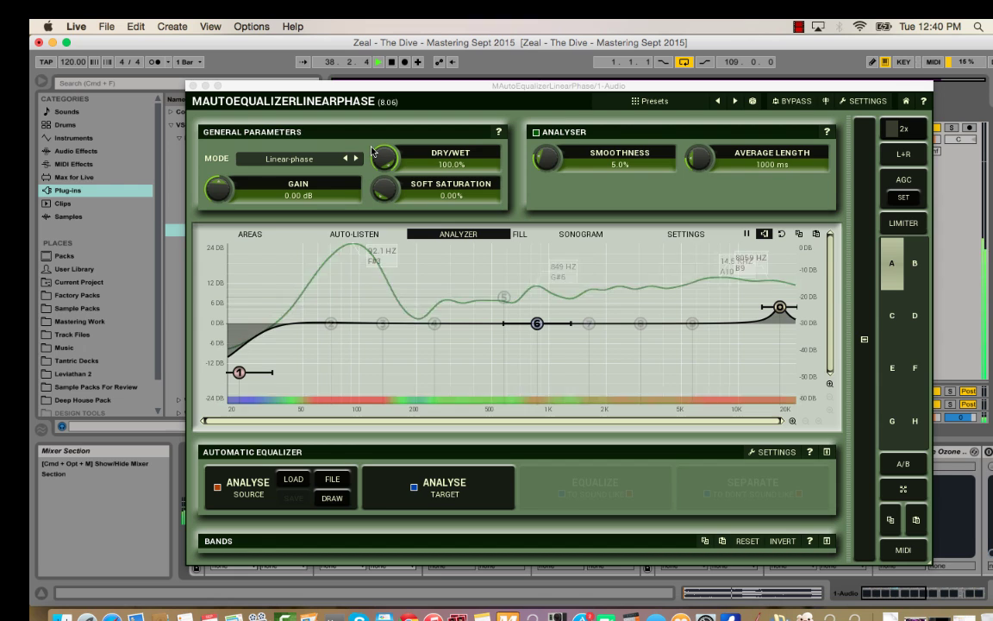
pyautogui.click(193, 85)
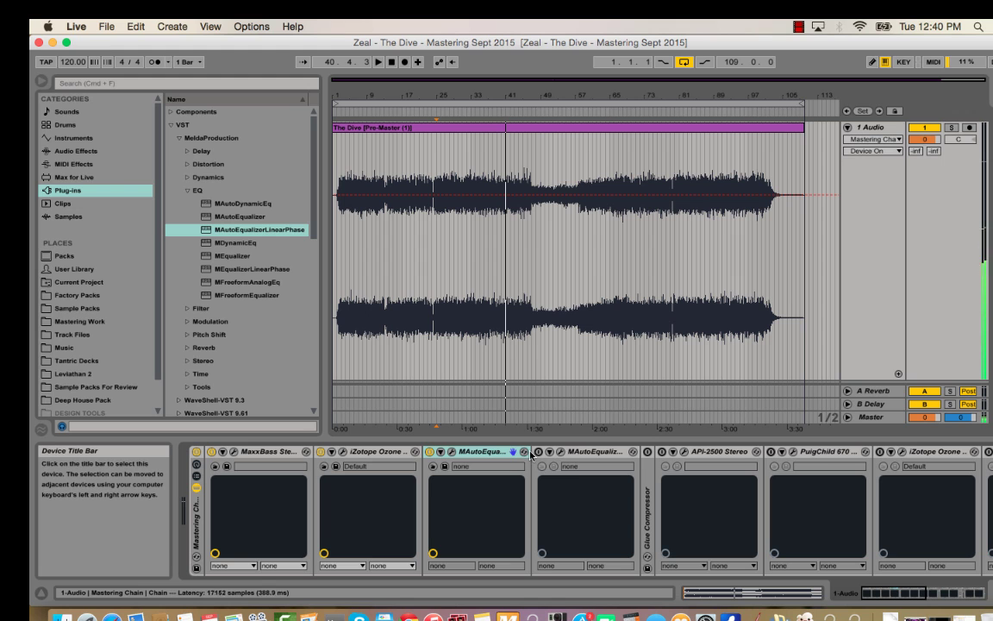
# - Activate the second MAutoEqualizerLinearPhase in the Mastering Chain, set its oversampling to 2x and close its window
pyautogui.click(539, 451)
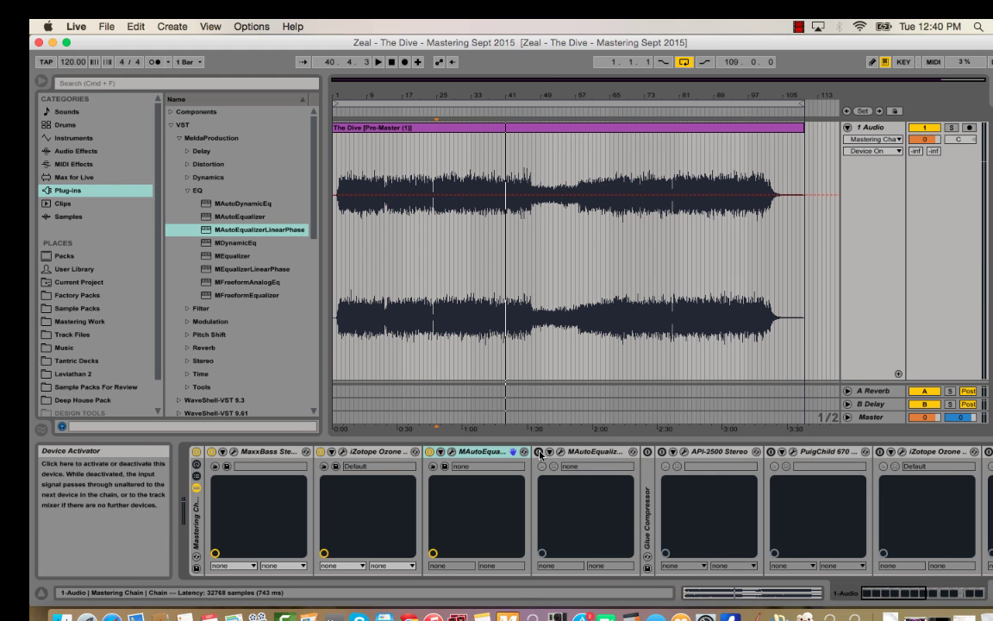
pyautogui.click(560, 452)
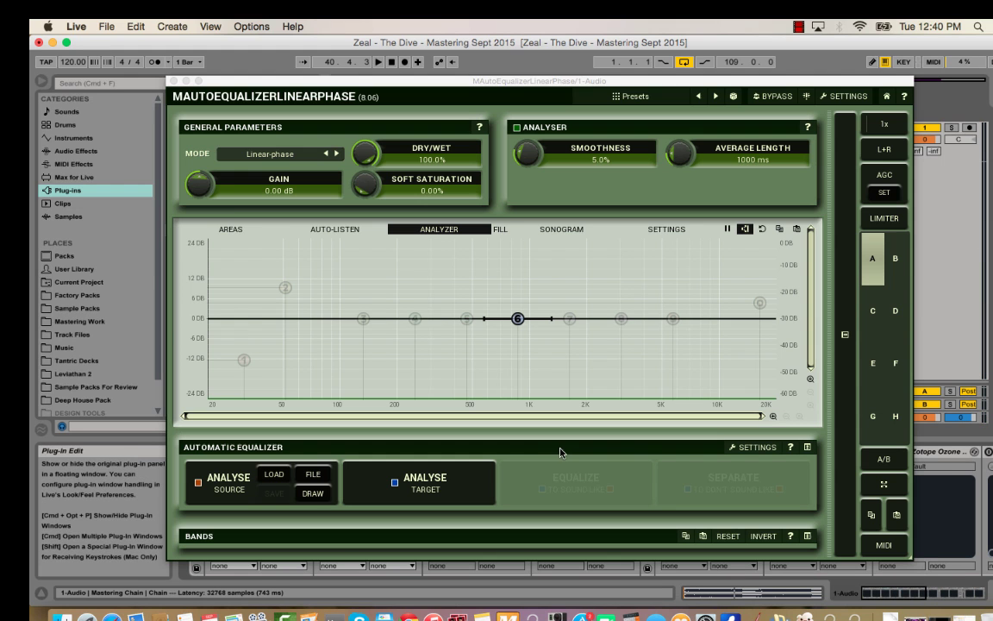
pyautogui.click(173, 80)
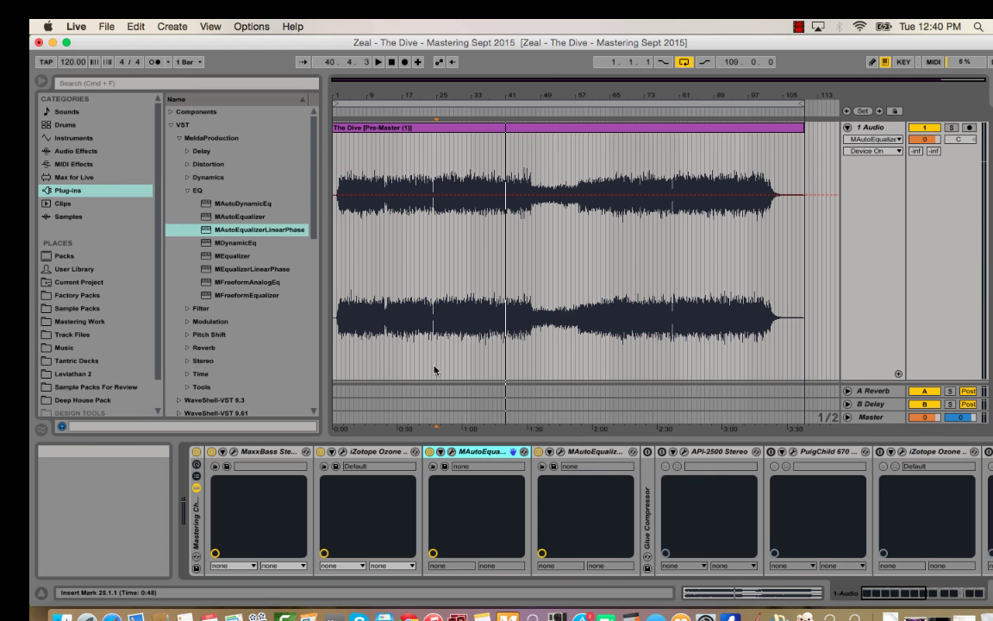
pyautogui.click(560, 451)
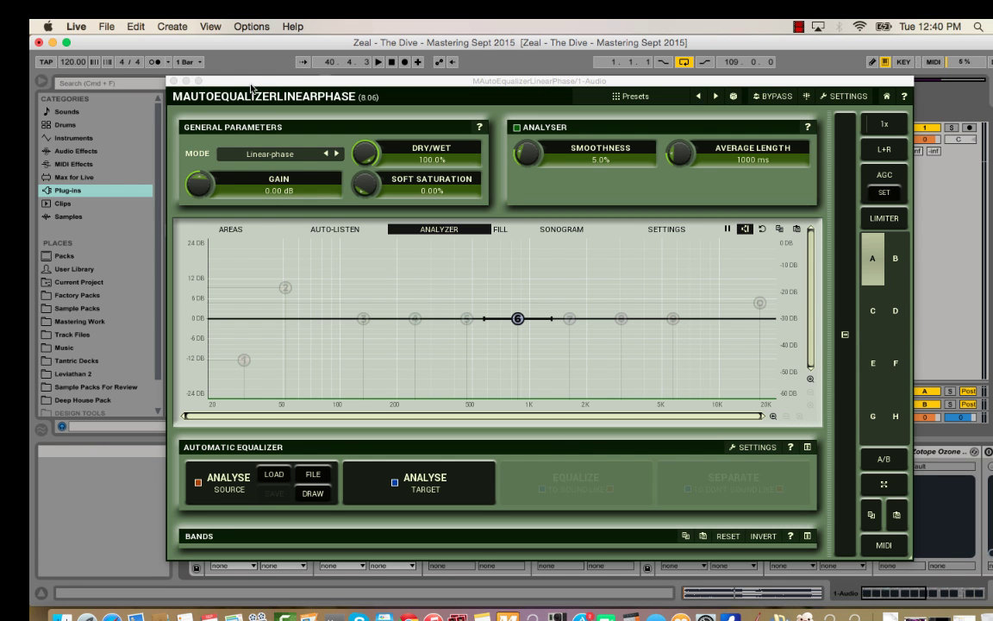
pyautogui.moveTo(256, 89)
pyautogui.mouseDown()
pyautogui.moveTo(244, 88)
pyautogui.moveTo(260, 90)
pyautogui.mouseUp()
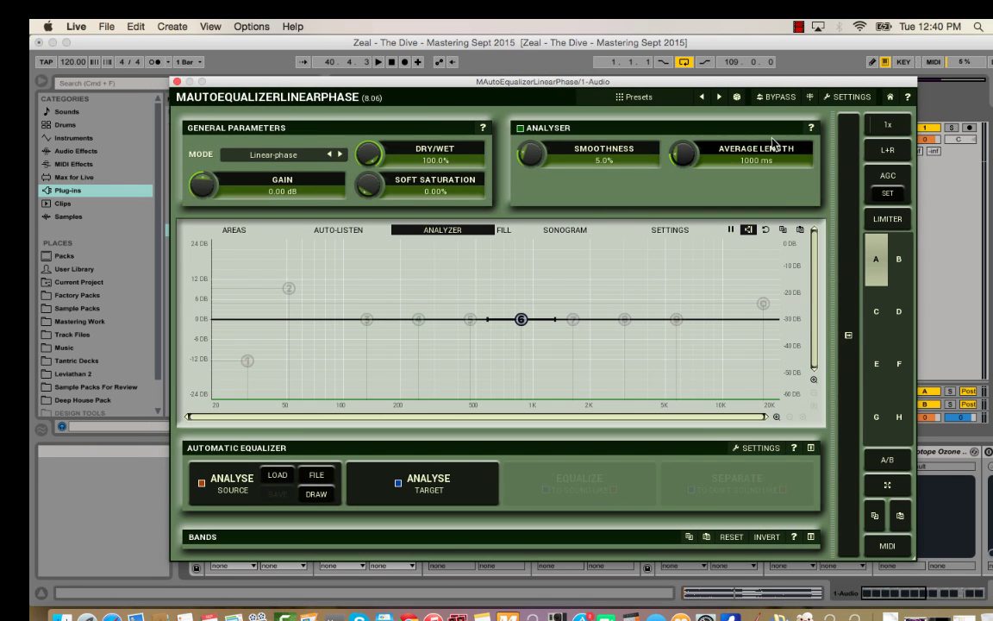
pyautogui.click(871, 126)
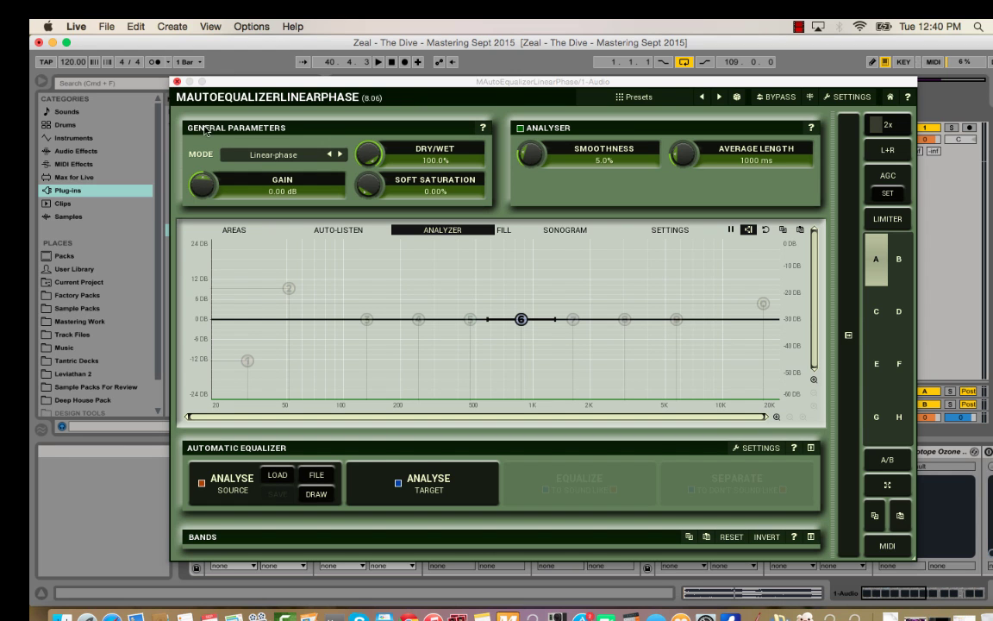
pyautogui.moveTo(272, 81)
pyautogui.mouseDown()
pyautogui.moveTo(293, 77)
pyautogui.moveTo(273, 65)
pyautogui.mouseUp()
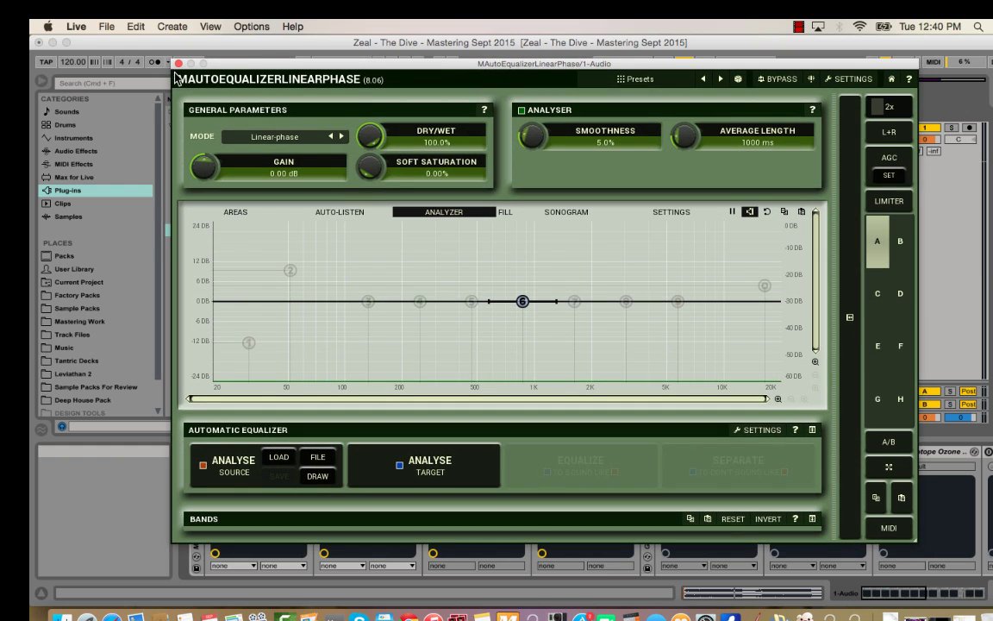
pyautogui.click(178, 64)
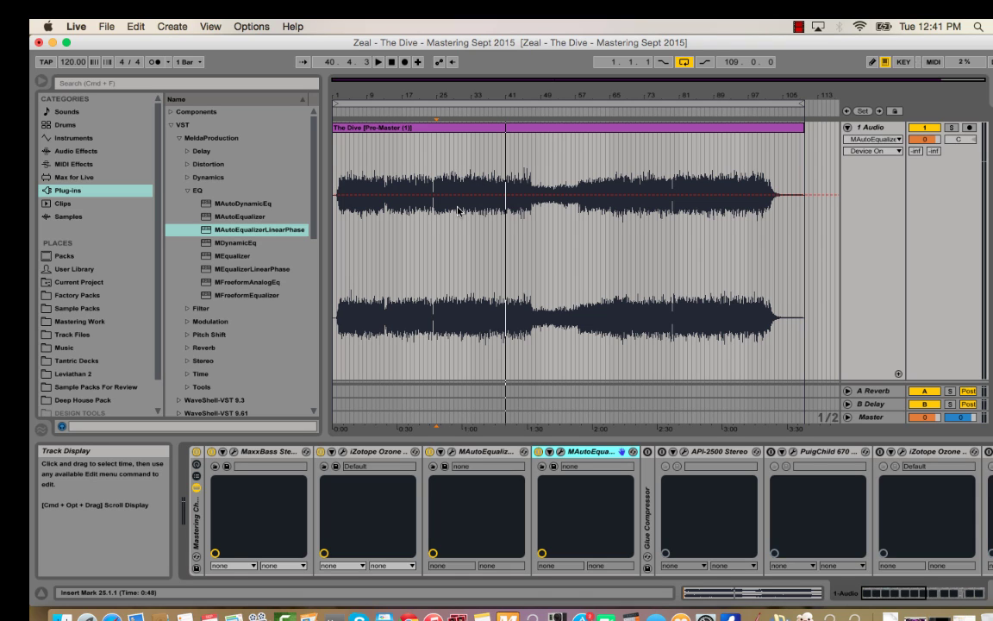
# - Play the track briefly from bar 25, move the second equalizer's band 6 to just below 5 kHz at 0 dB, and close the window
pyautogui.press('space')
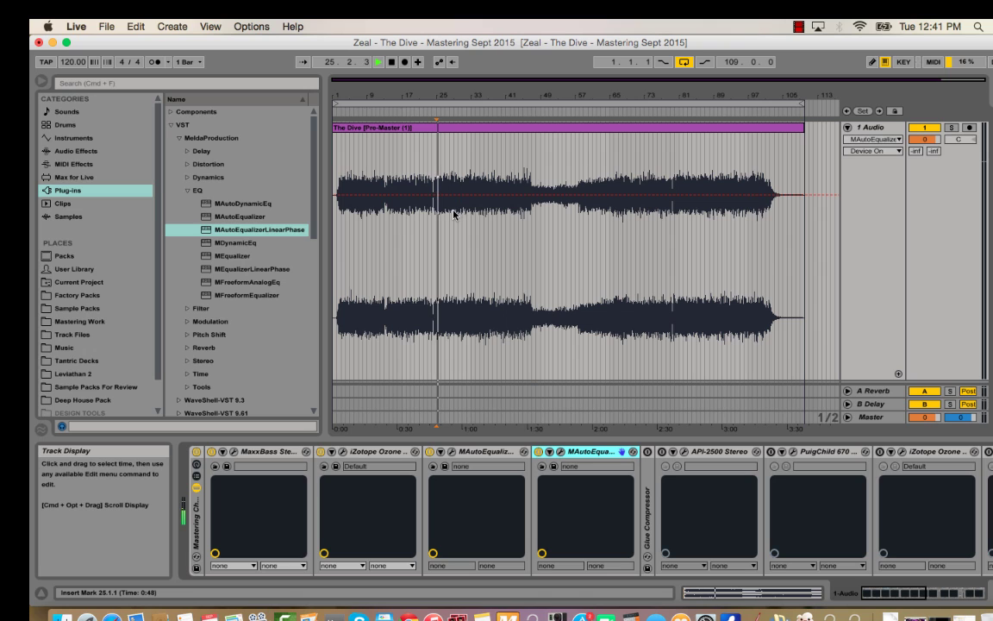
pyautogui.click(592, 451)
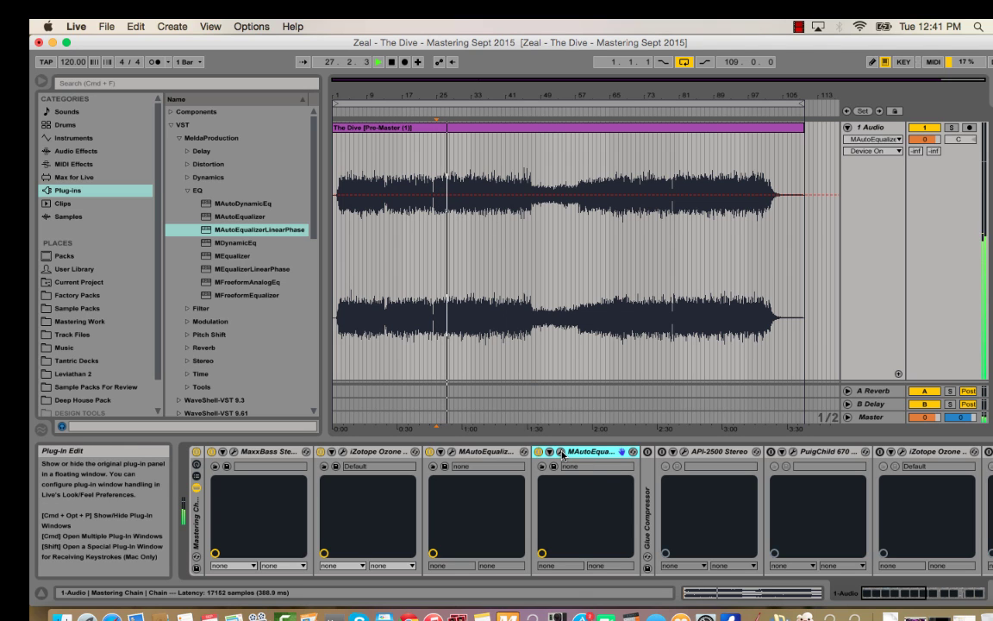
pyautogui.press('space')
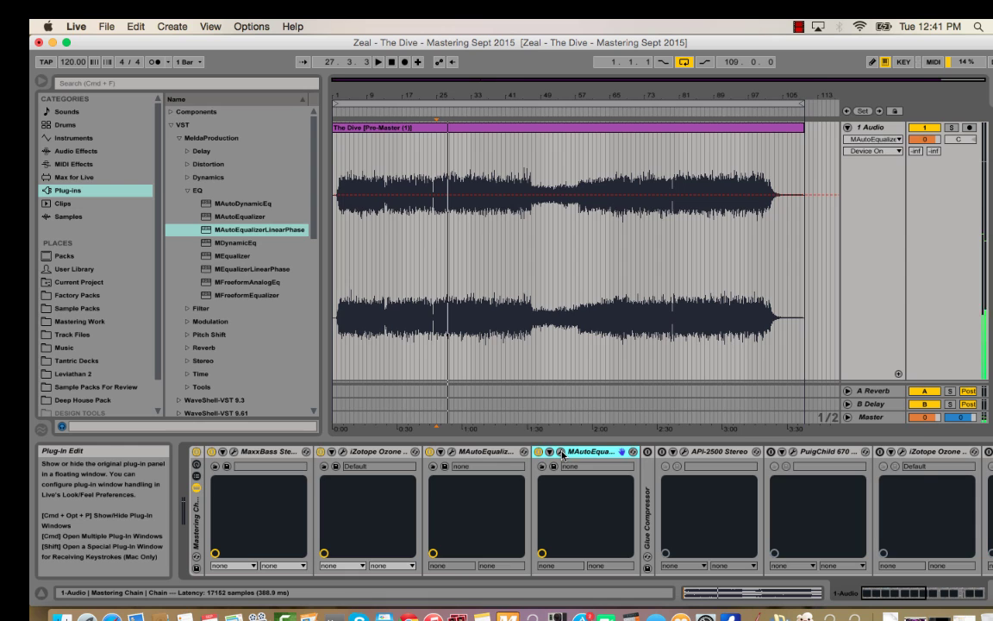
pyautogui.click(561, 452)
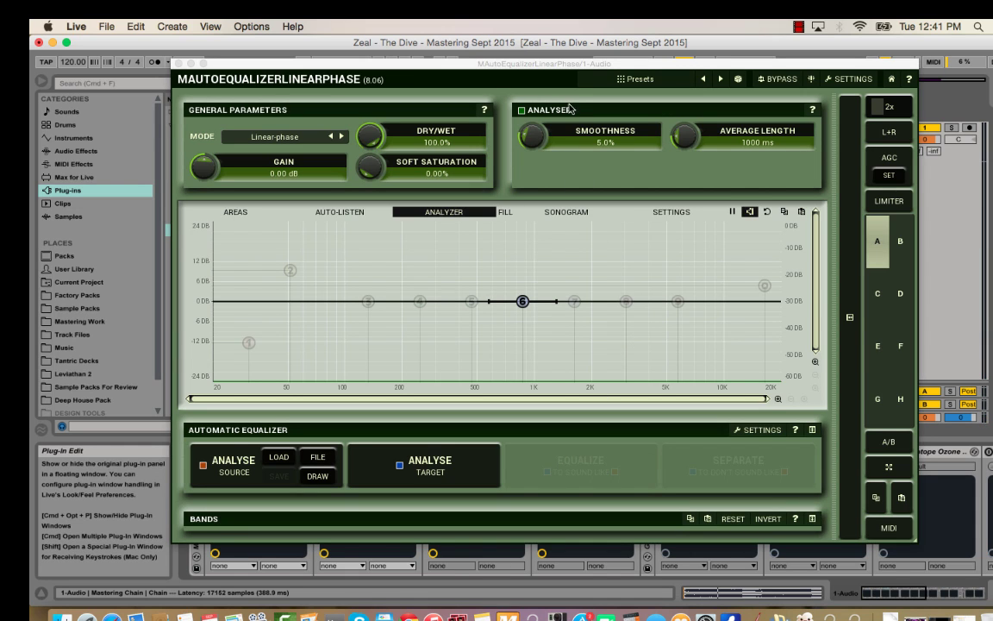
pyautogui.moveTo(571, 67); pyautogui.dragTo(564, 74)
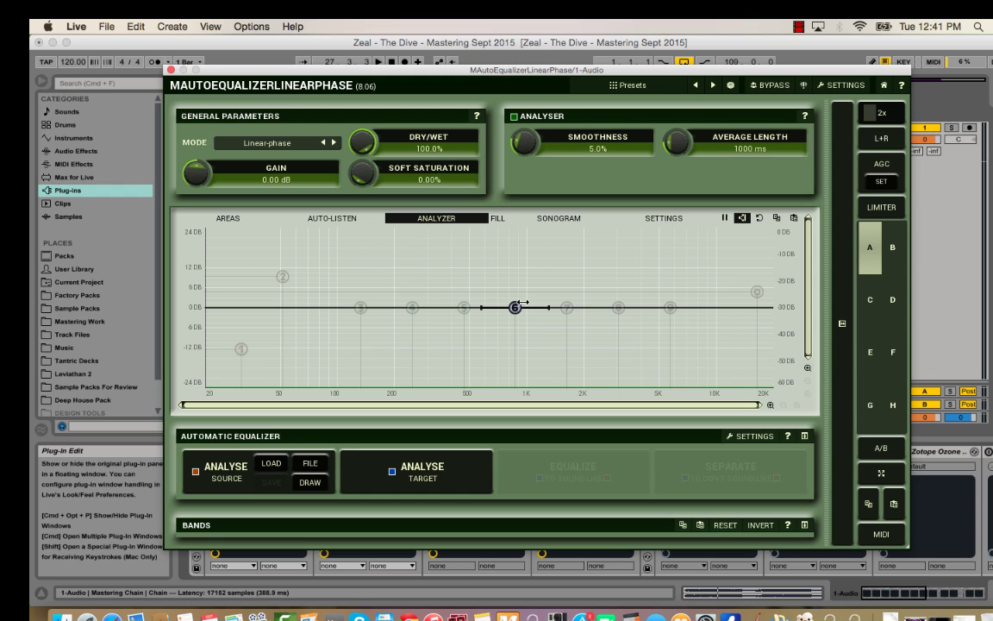
pyautogui.moveTo(523, 303); pyautogui.dragTo(653, 307)
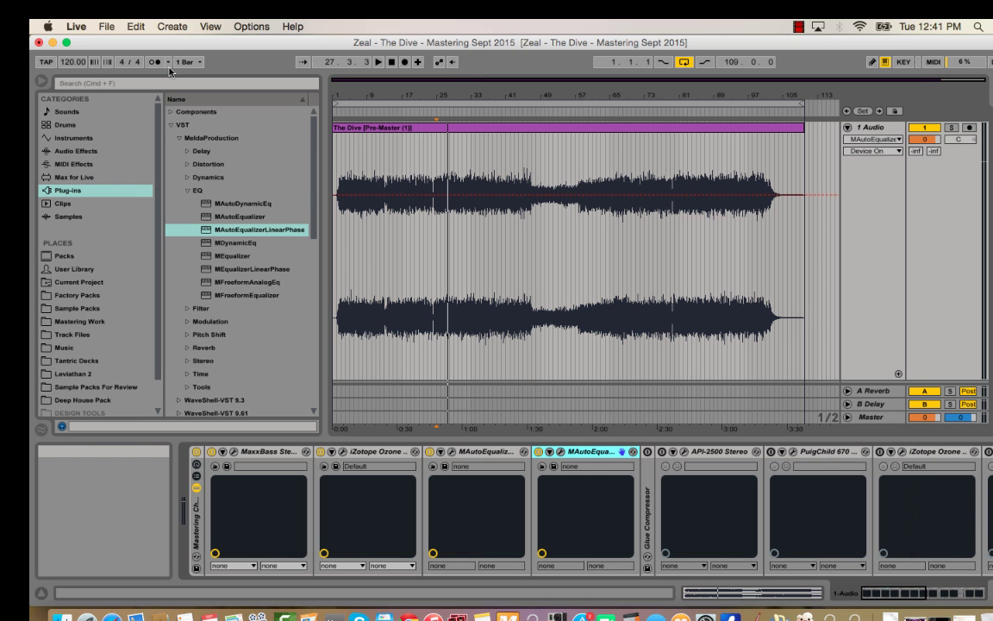
pyautogui.click(170, 70)
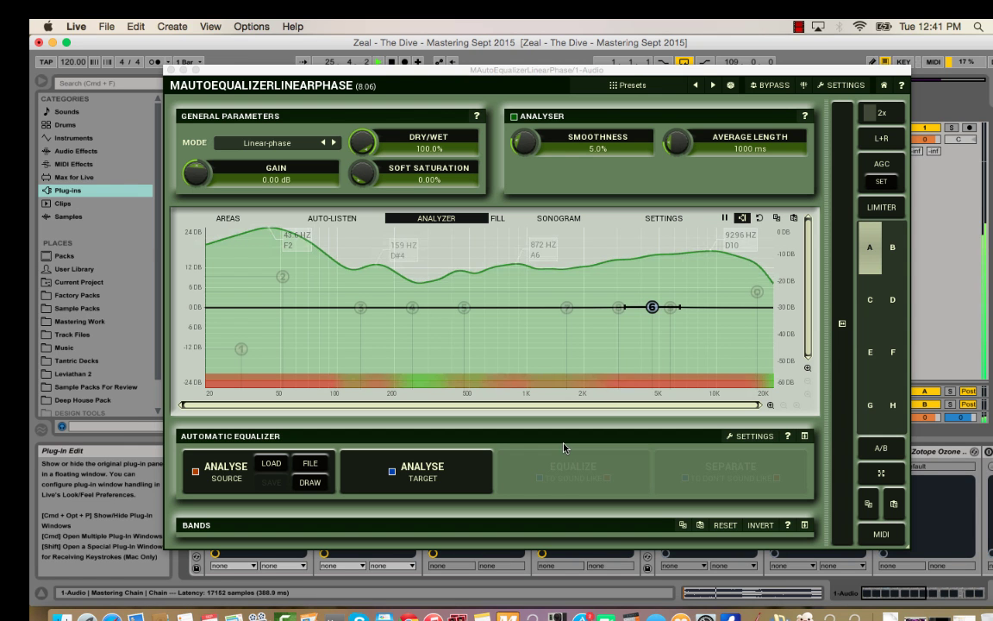
# - Boost band 6 to about 20 dB near 5.8 kHz during playback, lower it to about -1.5 dB and close the equalizer
pyautogui.click(633, 451)
pyautogui.moveTo(649, 306); pyautogui.dragTo(672, 242)
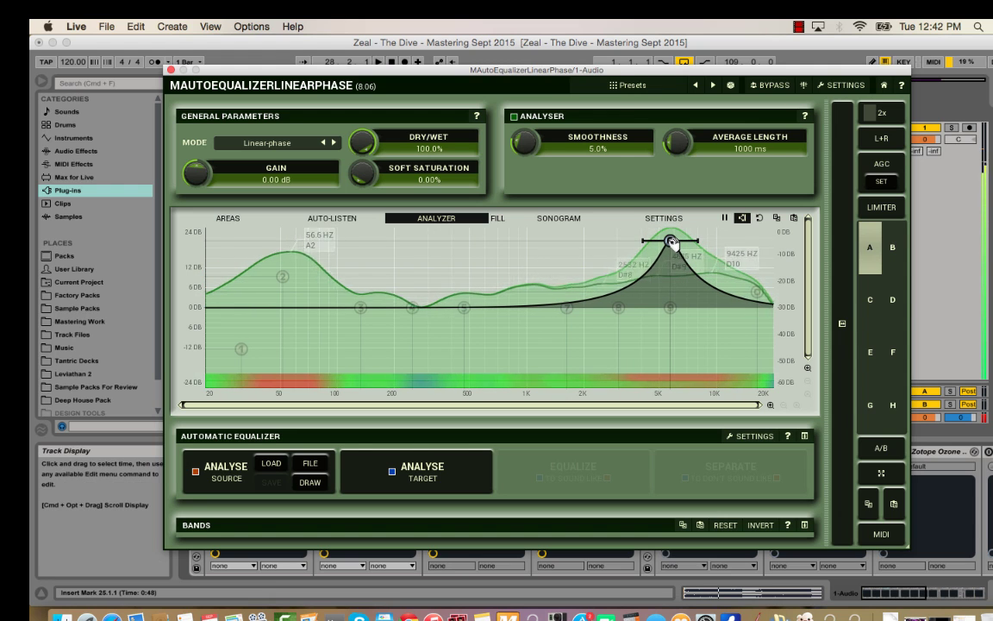
pyautogui.moveTo(672, 240); pyautogui.dragTo(672, 316)
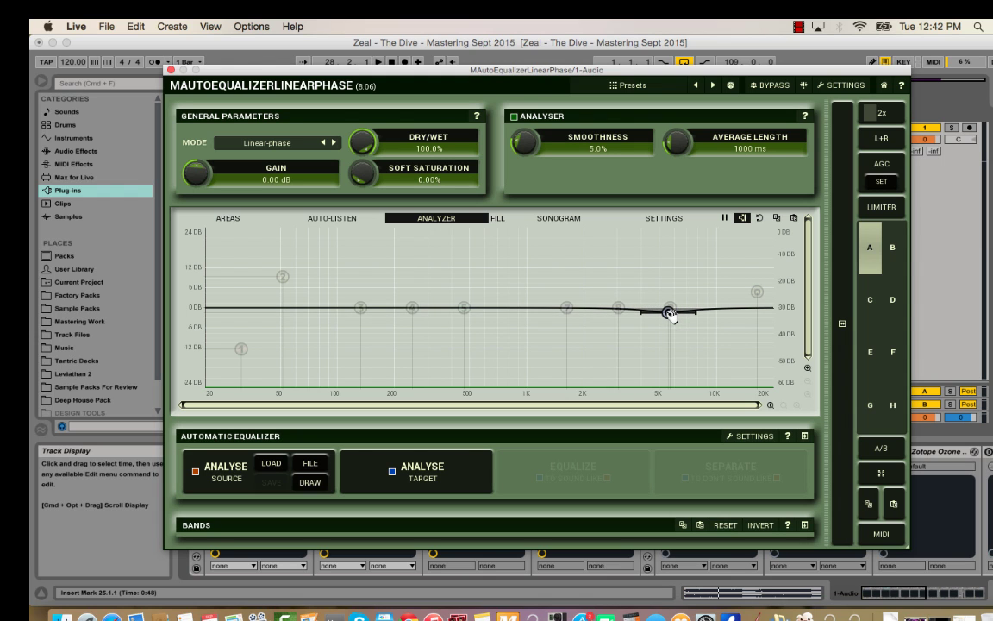
pyautogui.click(171, 69)
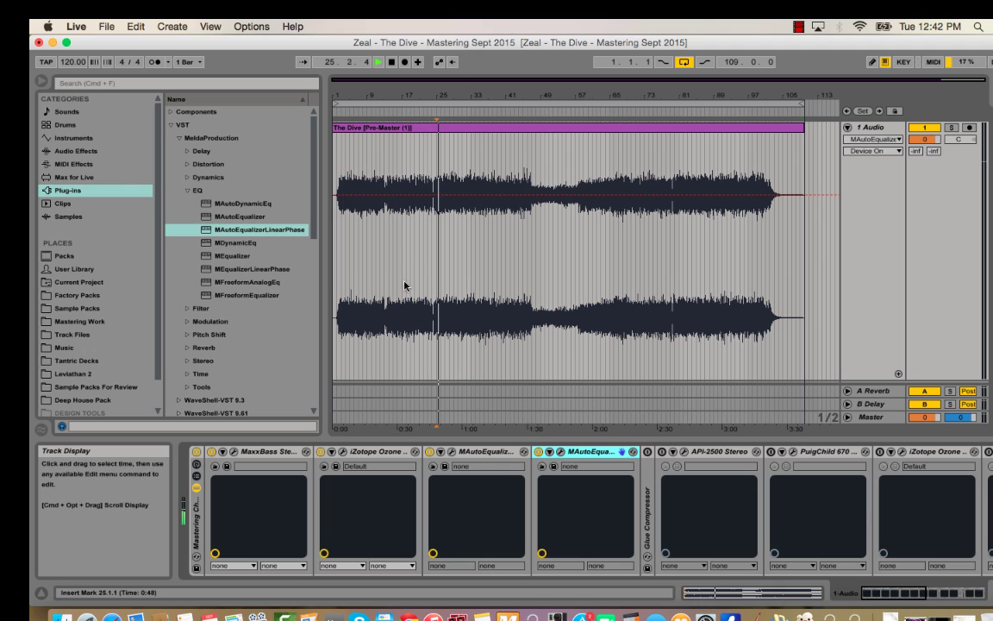
# - Reopen the second equalizer, reduce band 6's cut to about -0.8 dB, restart playback and close the window
pyautogui.click(560, 451)
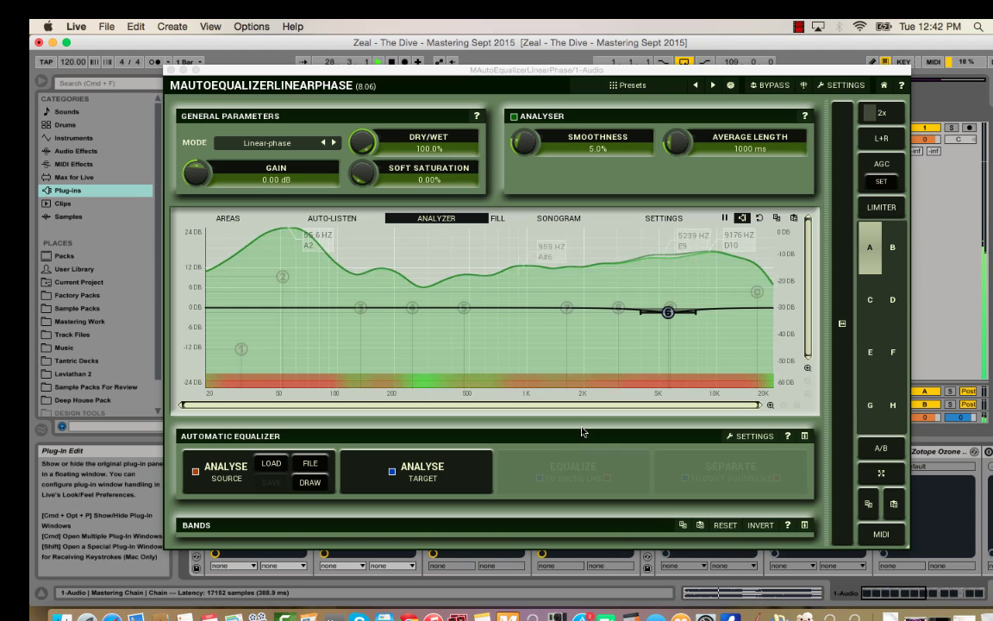
pyautogui.press('space')
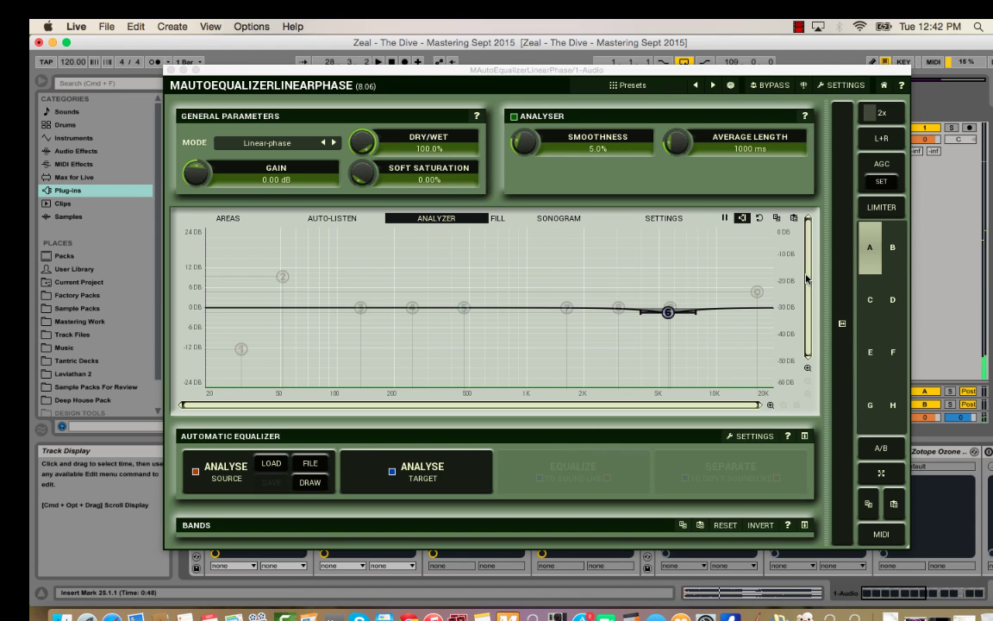
pyautogui.click(808, 368)
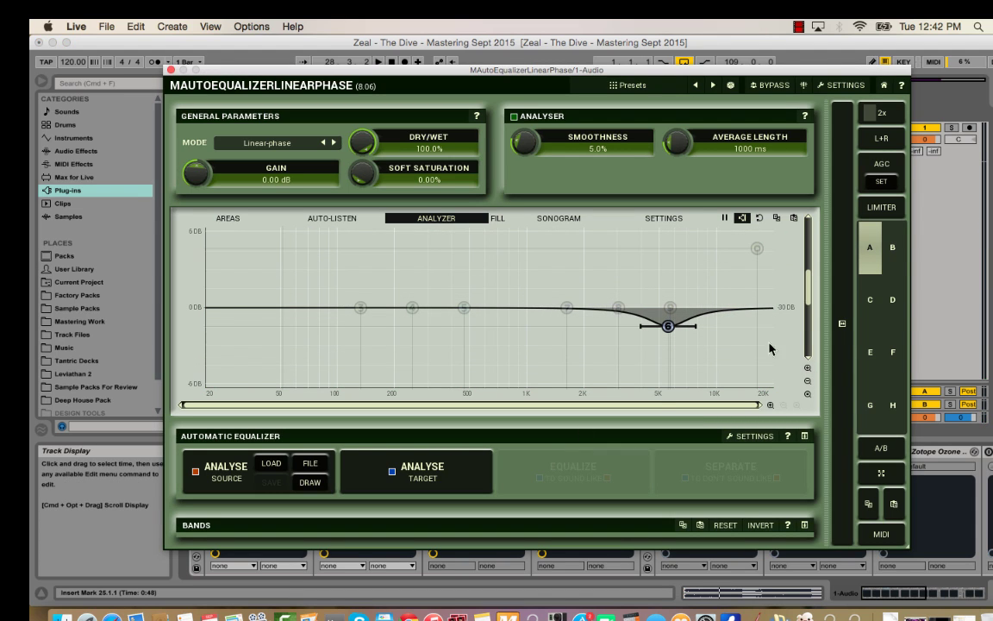
pyautogui.moveTo(669, 325); pyautogui.dragTo(672, 308)
pyautogui.press('space')
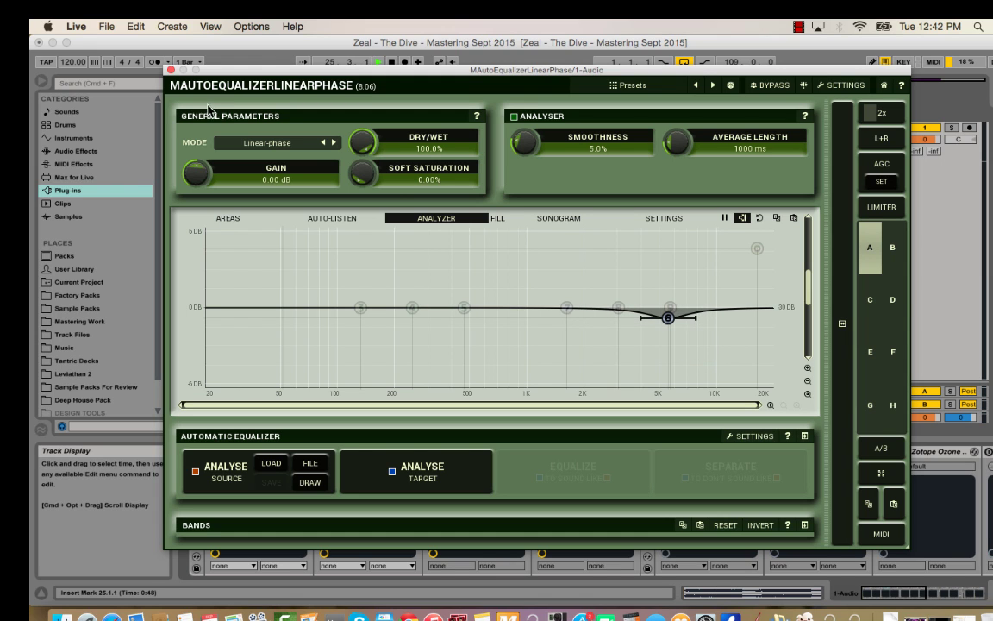
pyautogui.click(172, 69)
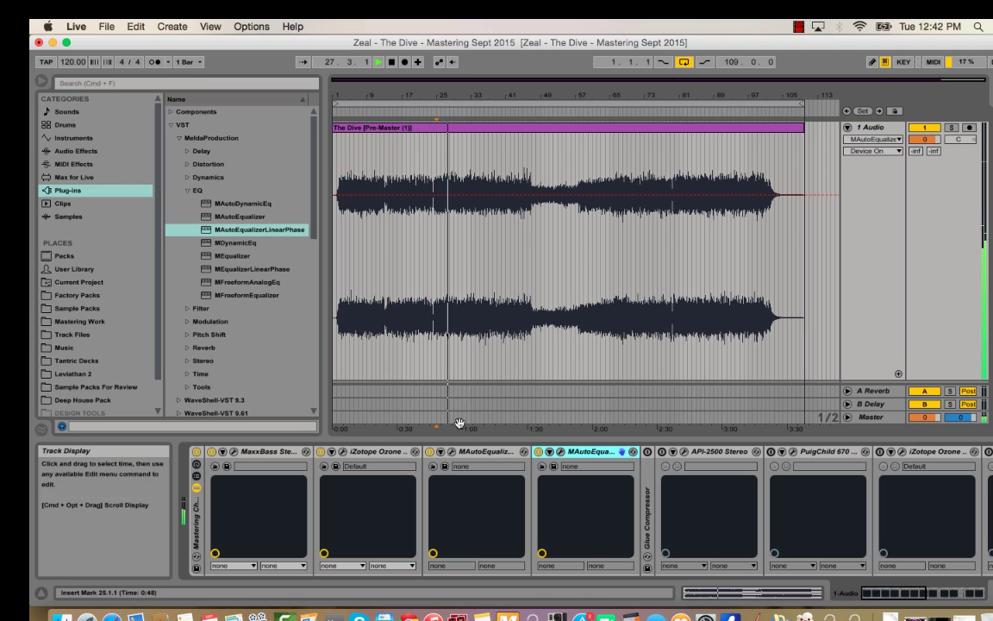
# - Bypass and re-enable the second MAutoEqualizerLinearPhase during playback to compare the sound, and stop the track
pyautogui.click(538, 451)
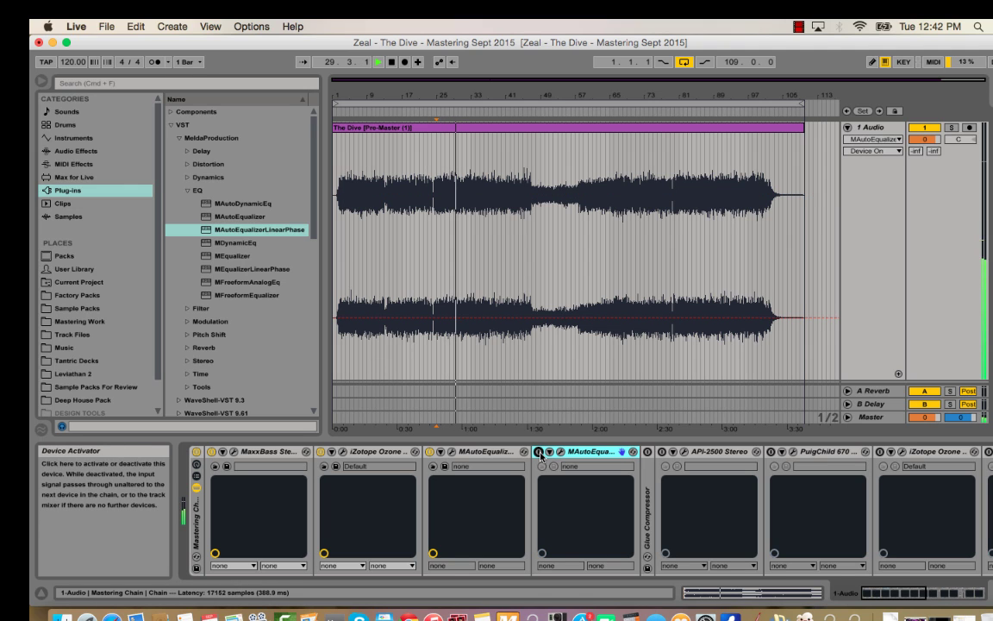
pyautogui.click(538, 452)
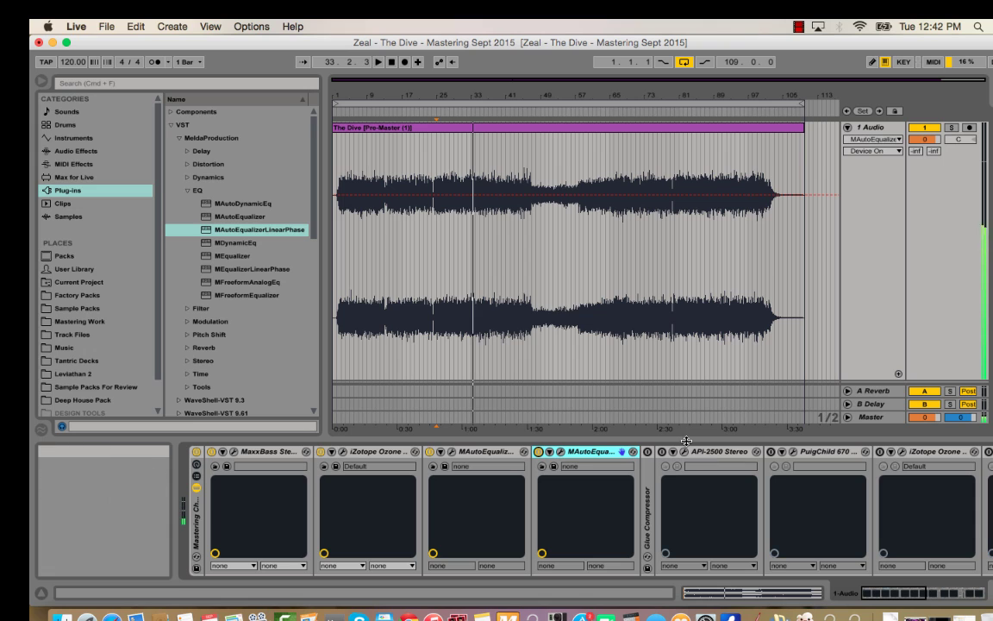
pyautogui.press('space')
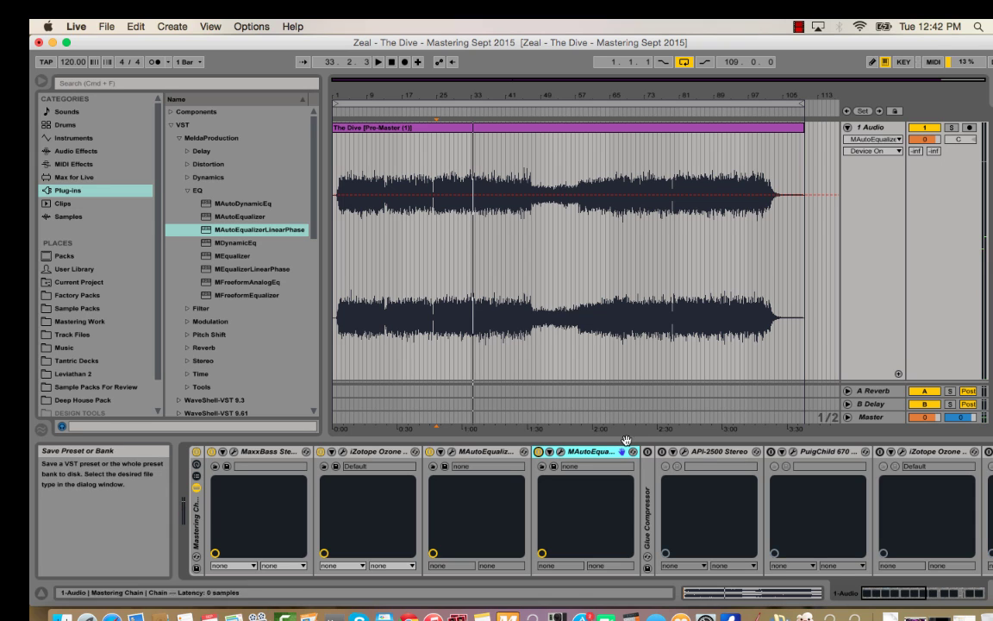
pyautogui.click(560, 451)
pyautogui.press('super+alt+p')
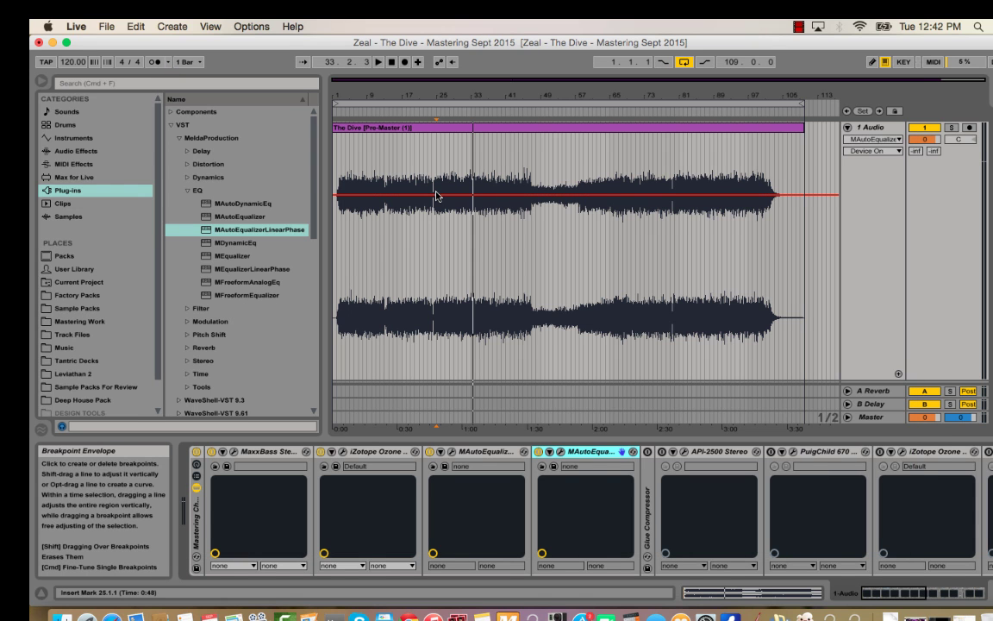
# - Activate the PuigChild 670 compressor, view its settings and close its window
pyautogui.click(855, 589)
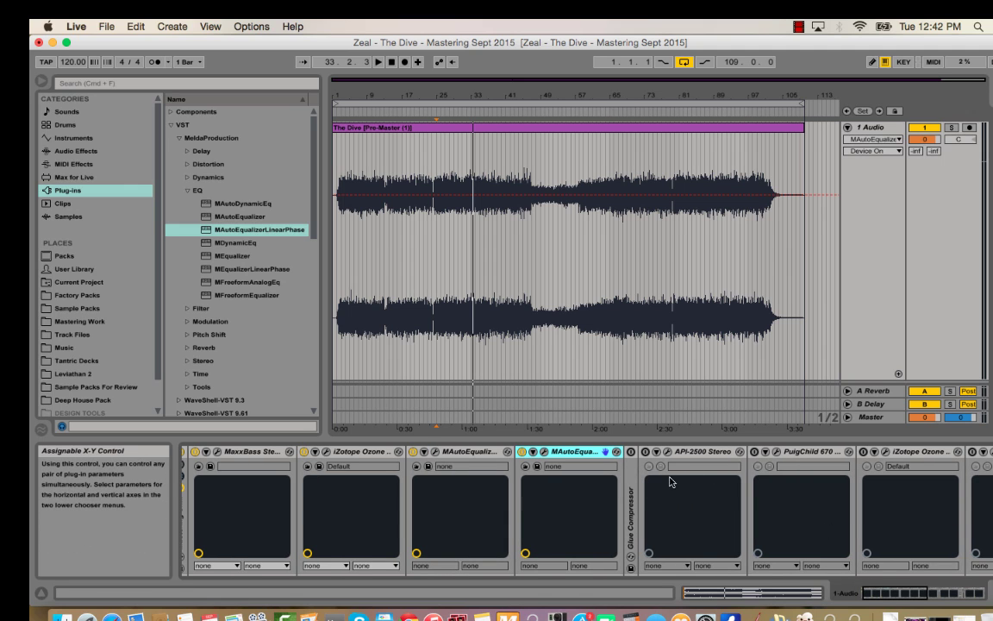
pyautogui.click(754, 452)
pyautogui.click(777, 454)
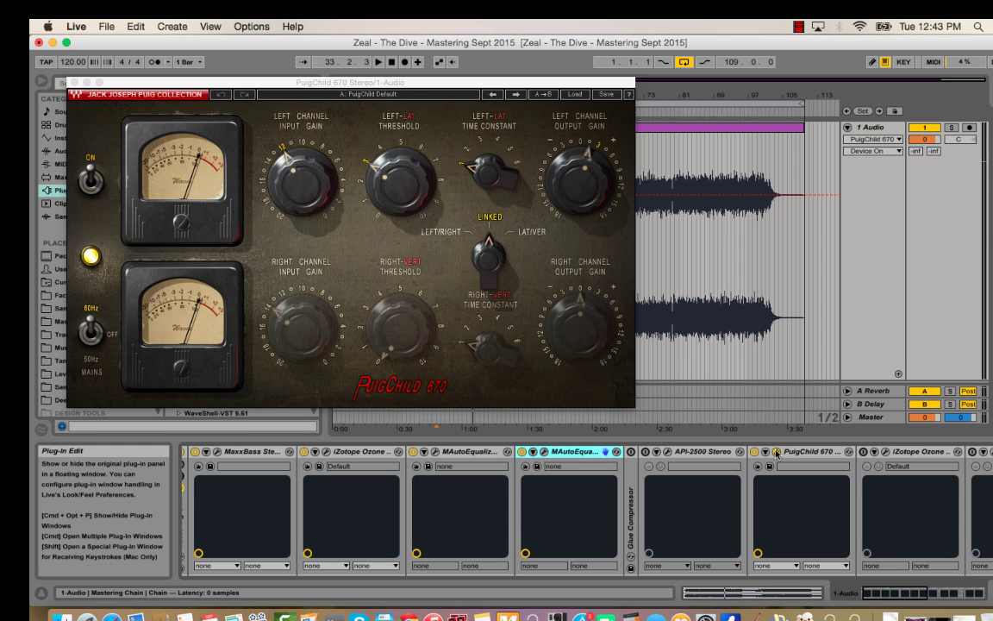
pyautogui.moveTo(219, 82); pyautogui.dragTo(379, 136)
pyautogui.click(237, 137)
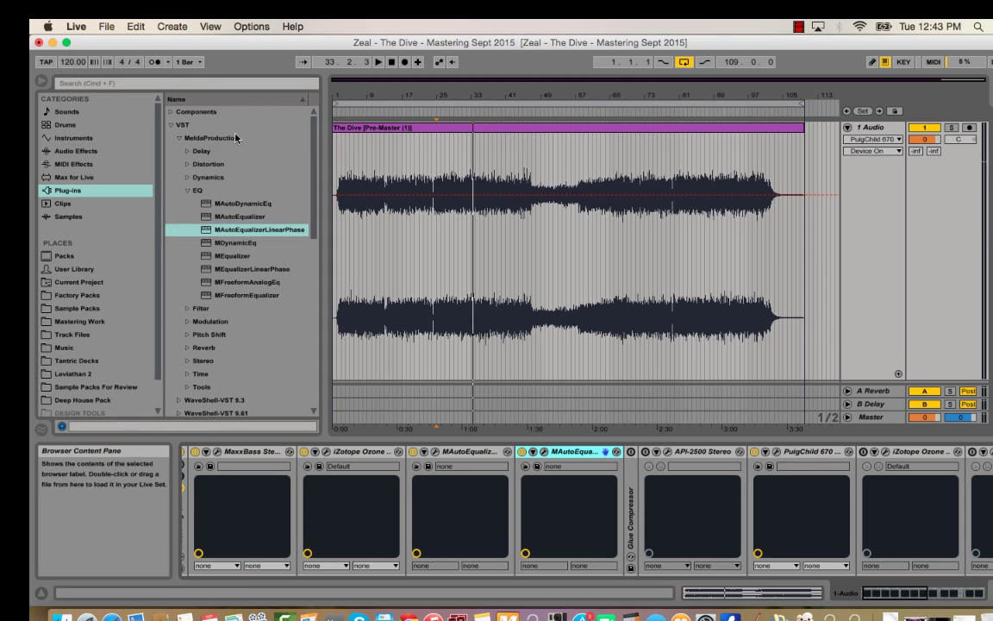
# - Examine the settings of the Glue Compressor and the API-2500, and leave the Glue Compressor unfolded in the chain
pyautogui.doubleClick(631, 495)
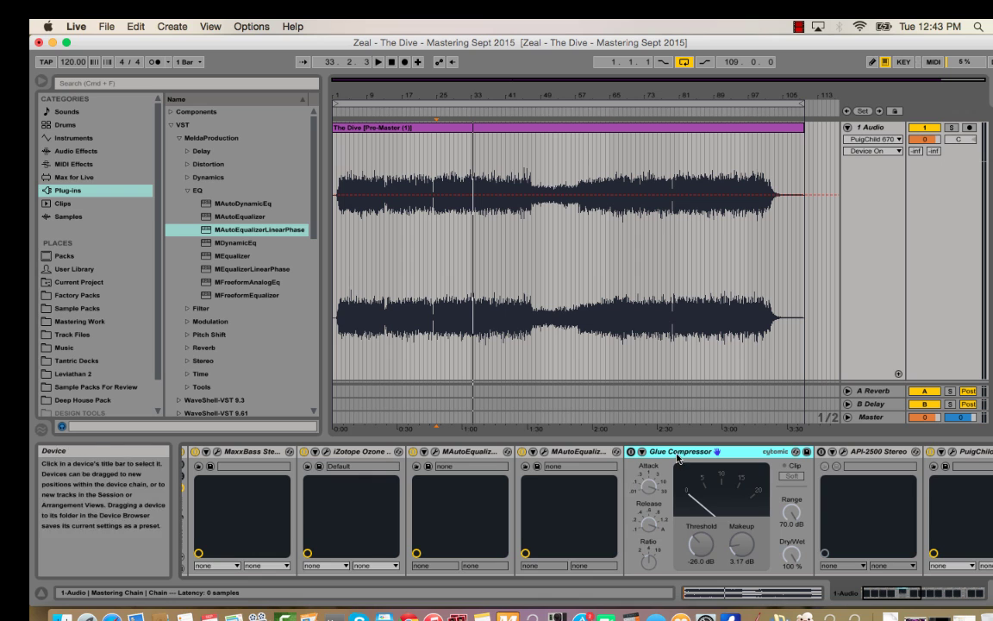
pyautogui.doubleClick(642, 451)
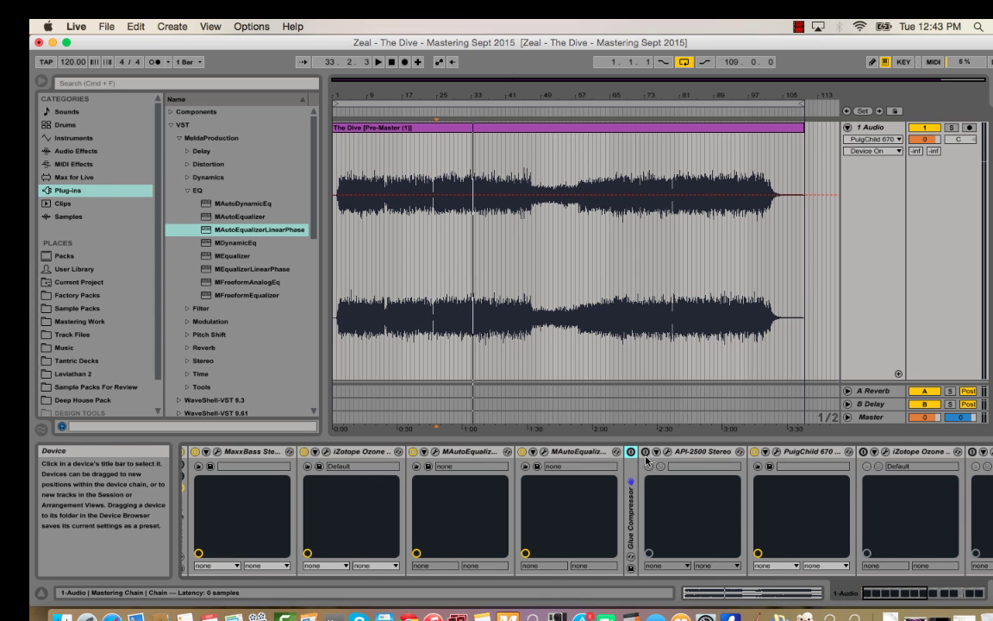
pyautogui.click(667, 453)
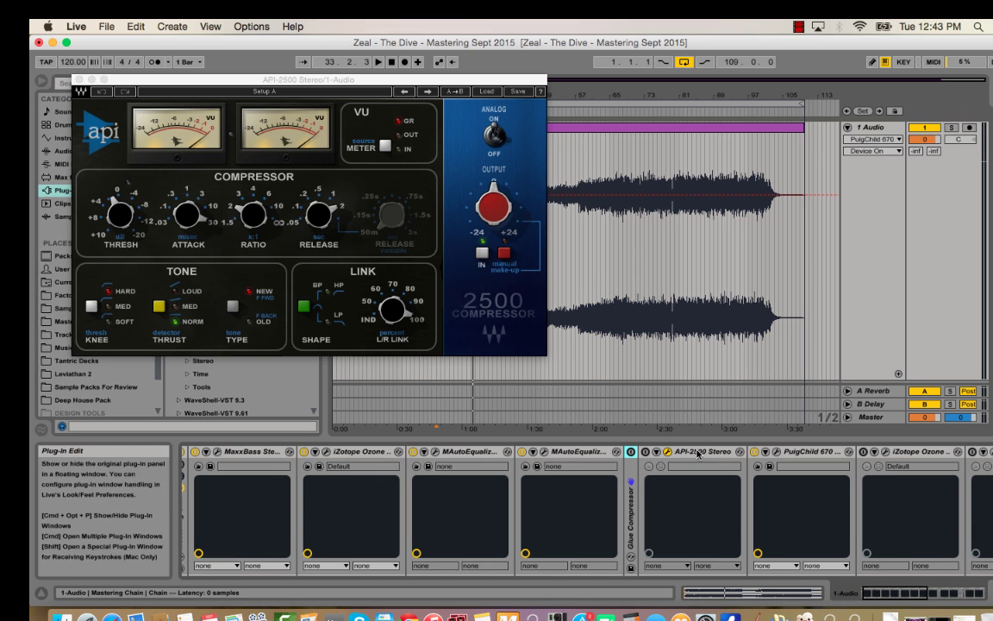
pyautogui.click(79, 80)
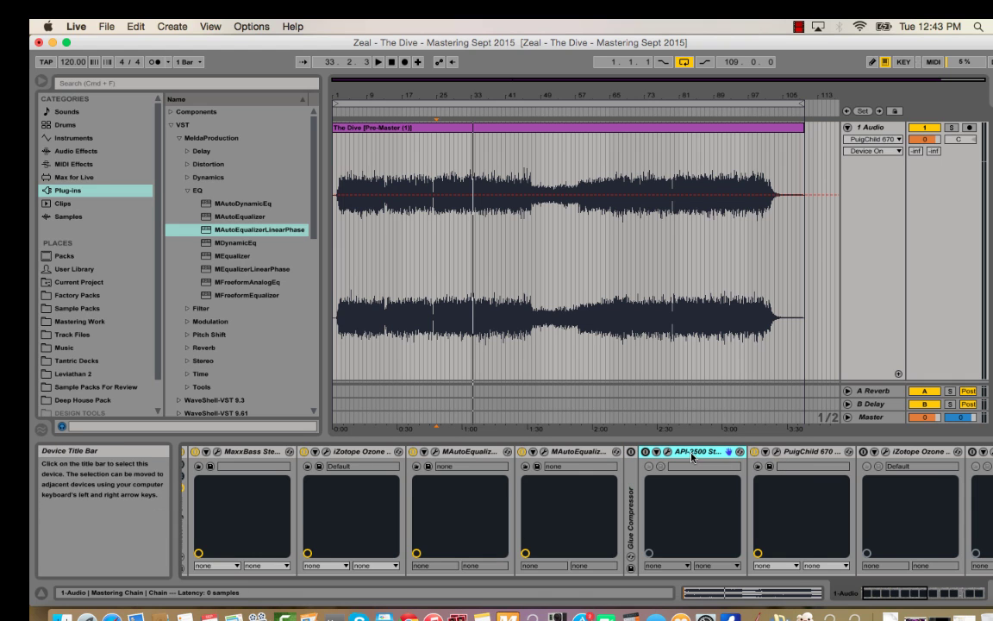
pyautogui.doubleClick(630, 480)
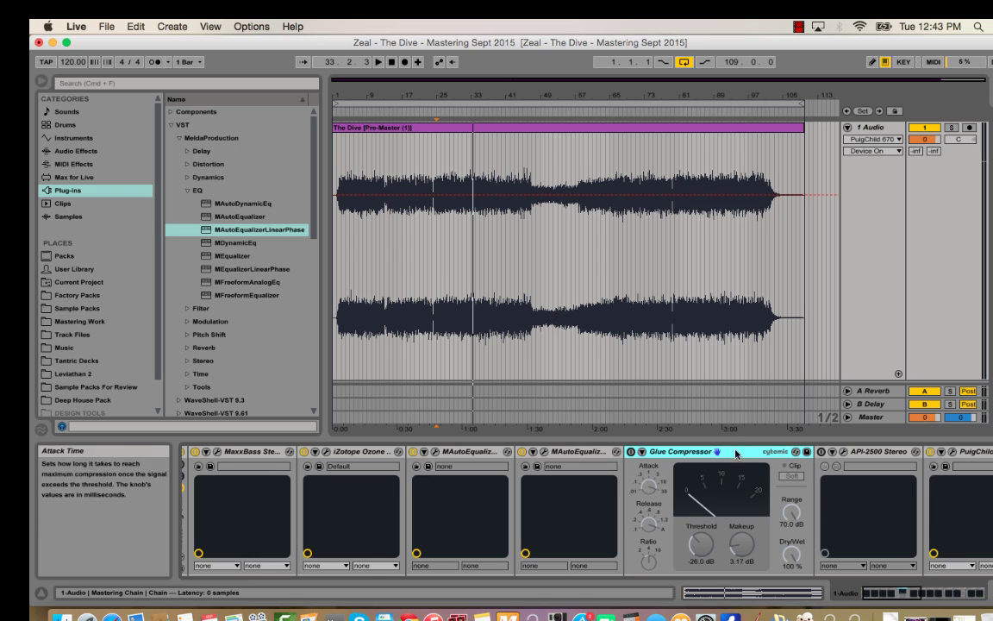
# - Fold the Glue Compressor in the device chain and open the PuigChild 670 plug-in window
pyautogui.moveTo(909, 592); pyautogui.dragTo(934, 592)
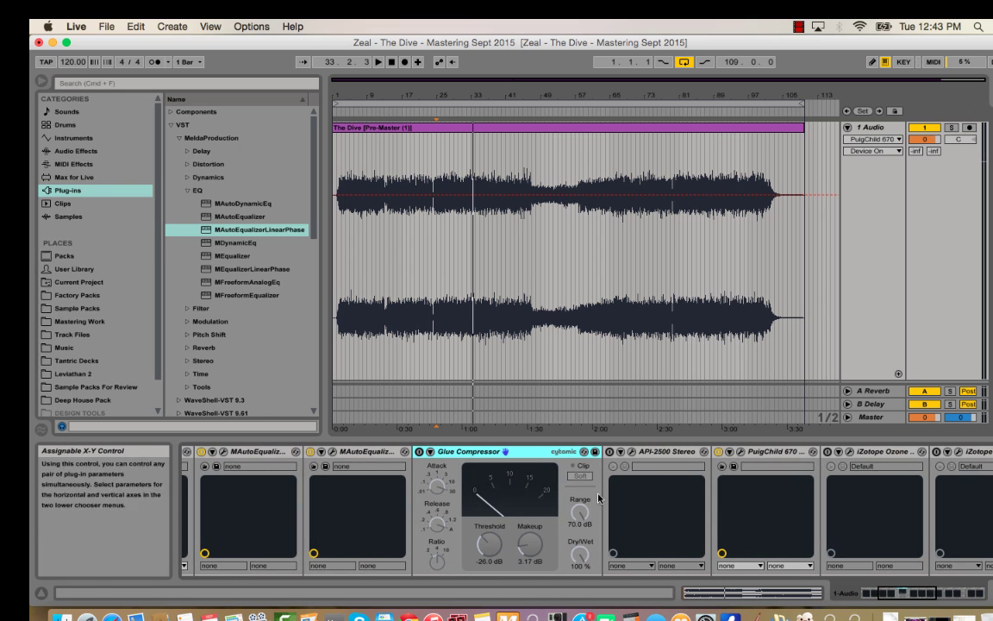
pyautogui.doubleClick(487, 453)
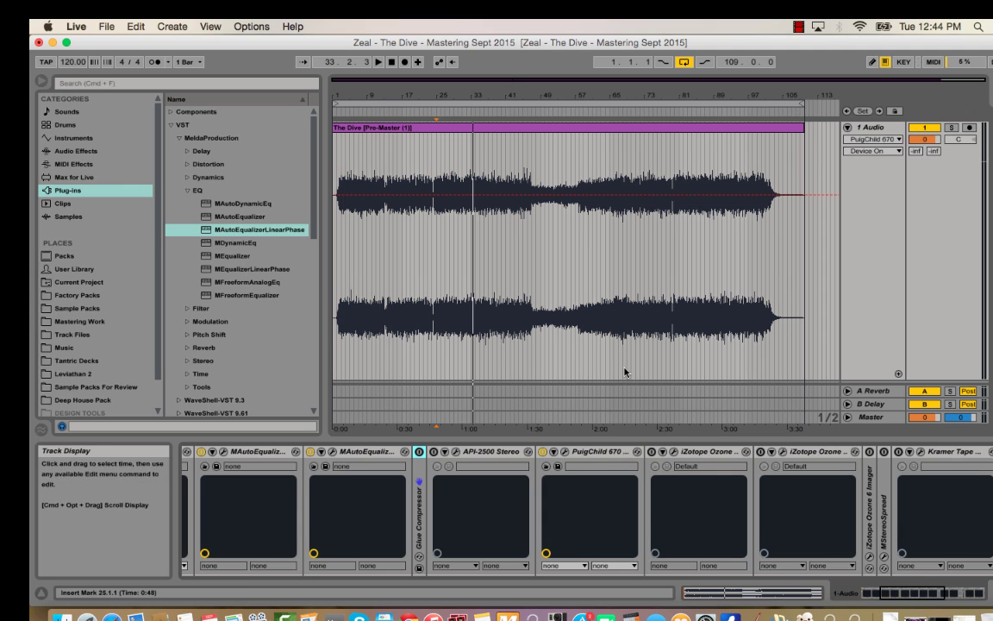
pyautogui.click(597, 455)
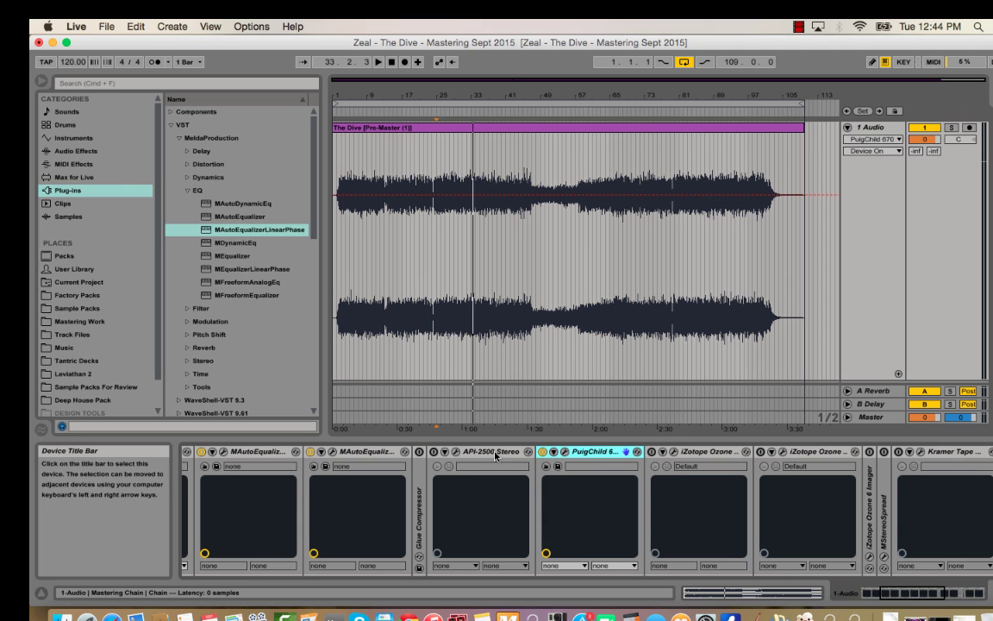
pyautogui.click(565, 452)
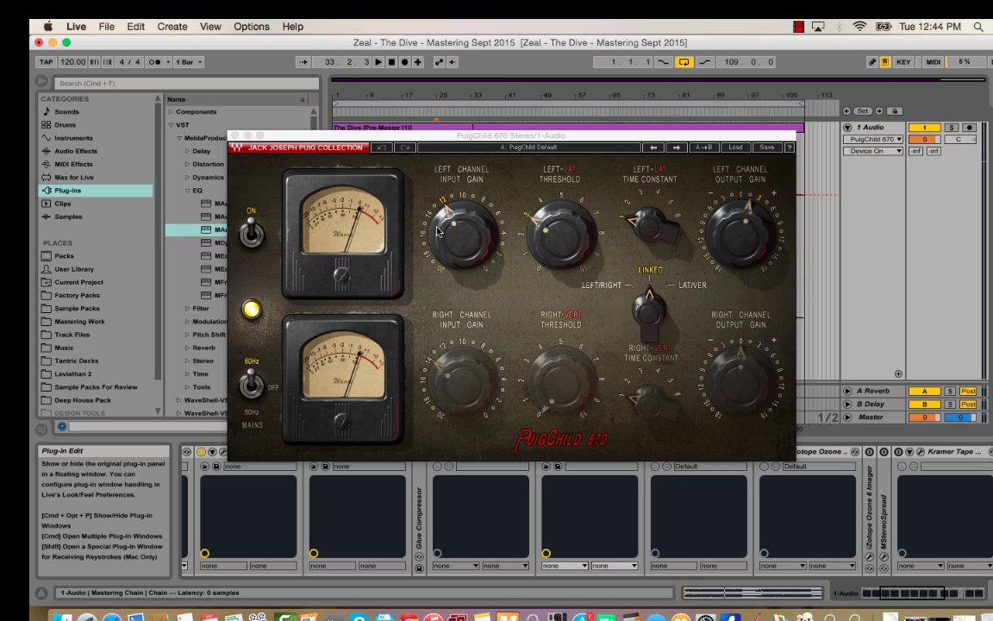
# - Play the track, set the PuigChild 670's left channel input gain to 10, and compare the sound with the compressor bypassed
pyautogui.press('space')
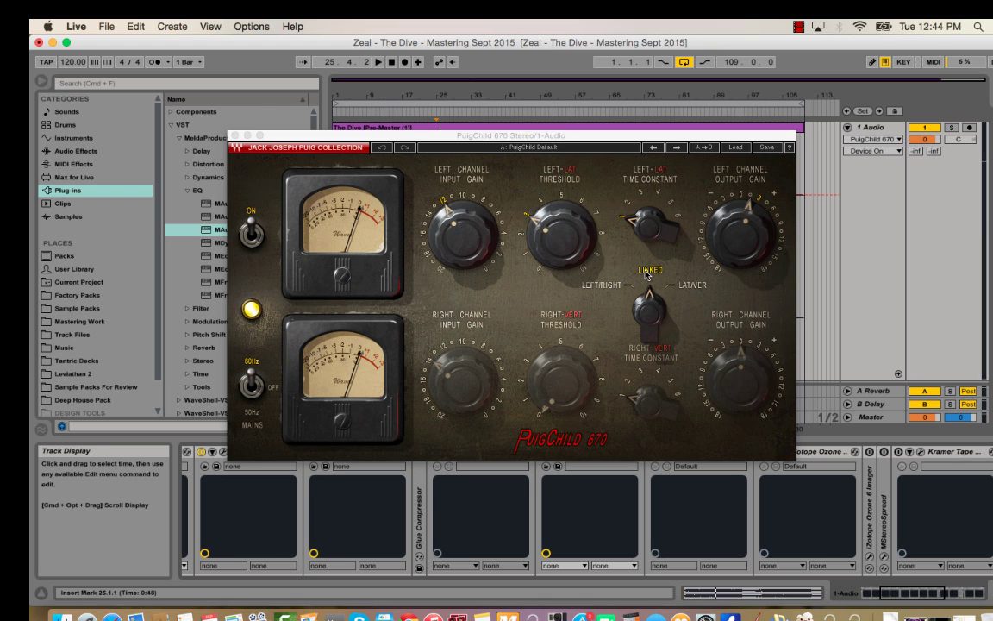
pyautogui.moveTo(412, 135); pyautogui.dragTo(421, 166)
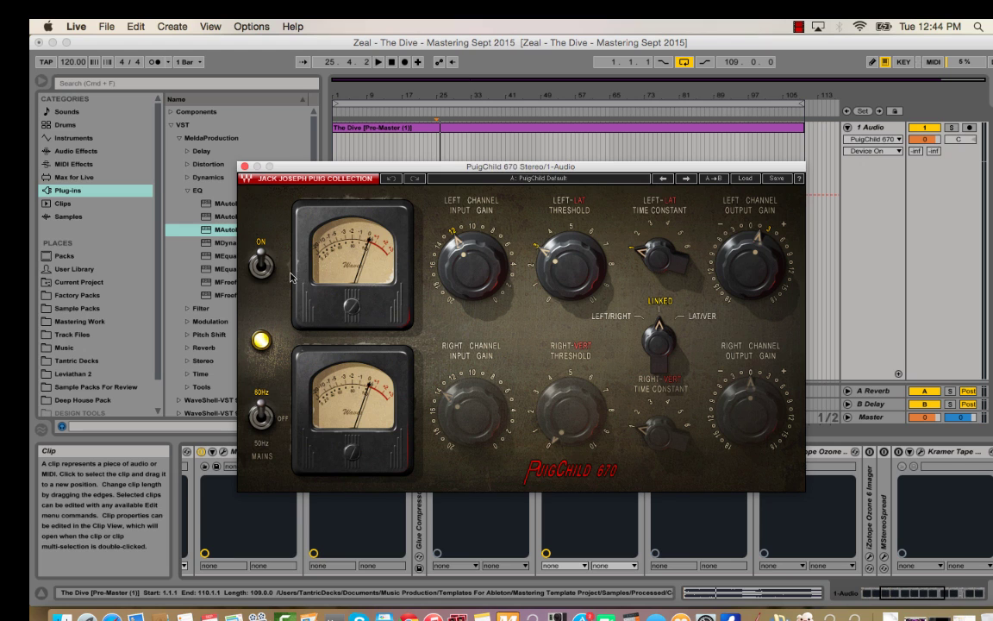
pyautogui.press('space')
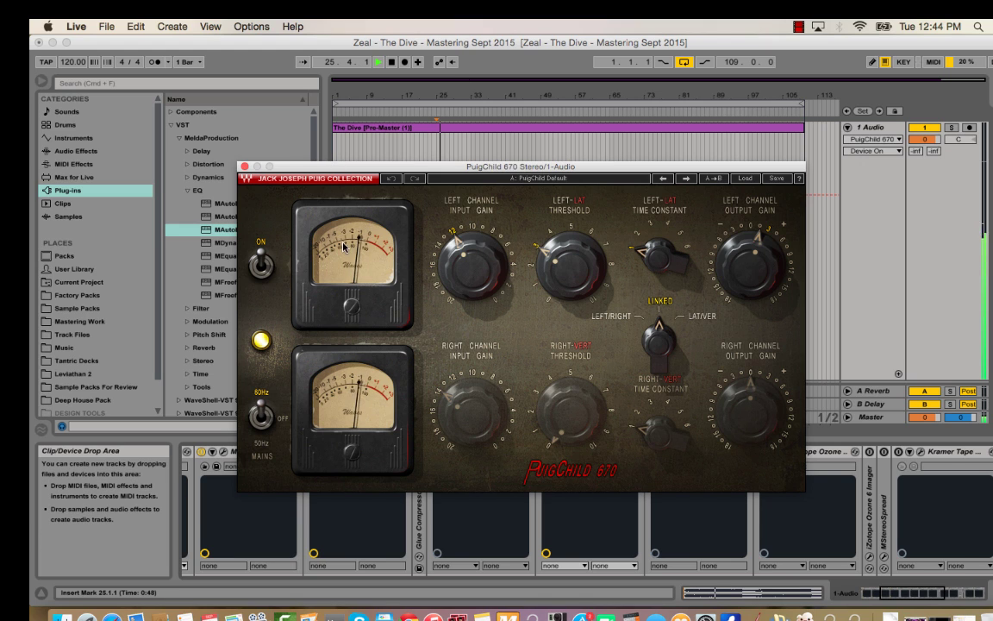
pyautogui.moveTo(469, 258)
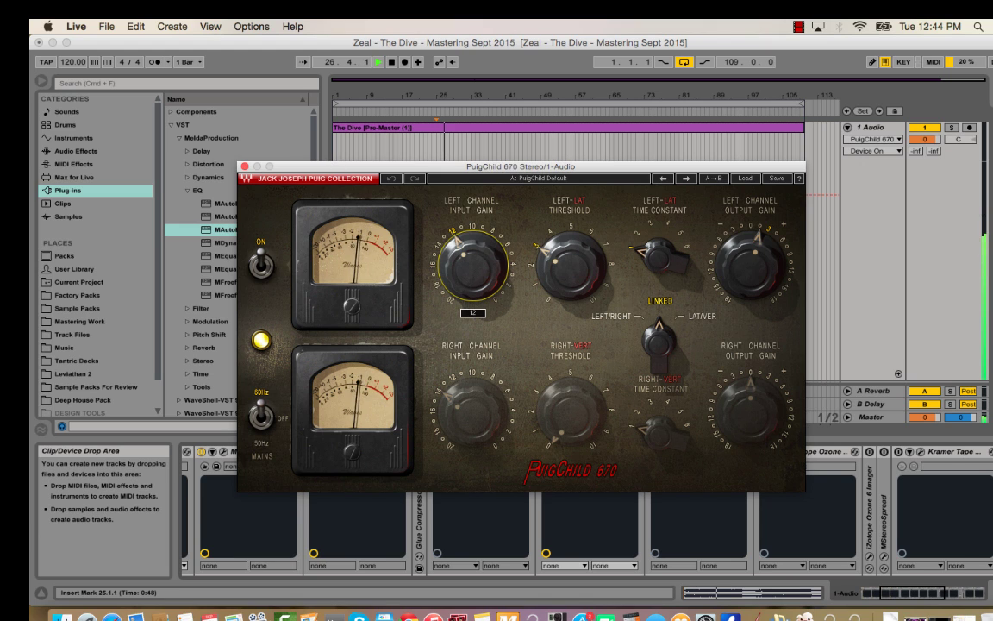
pyautogui.moveTo(470, 259); pyautogui.dragTo(470, 269)
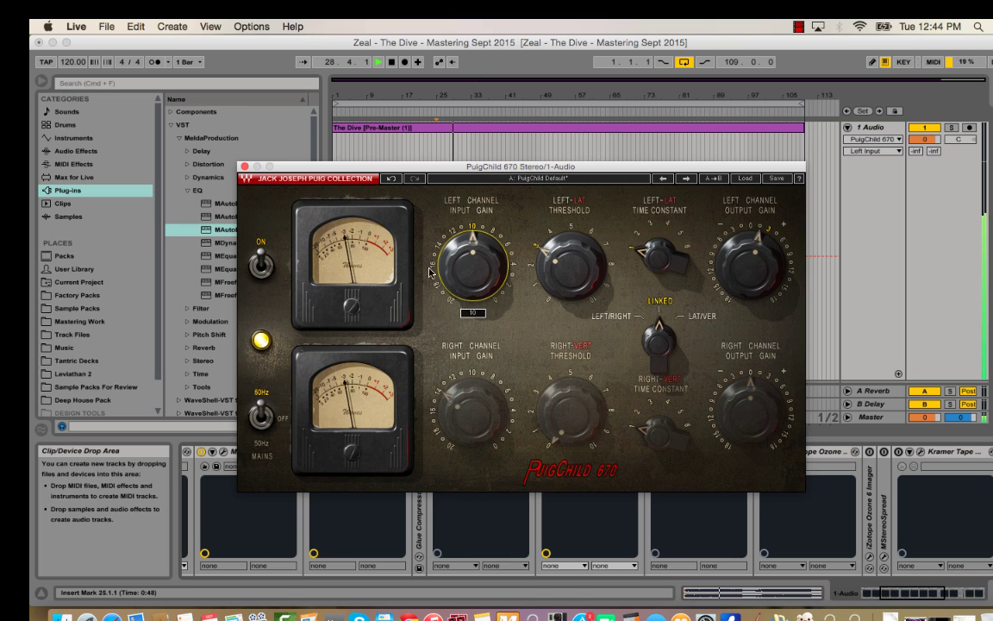
pyautogui.click(260, 265)
pyautogui.click(260, 265)
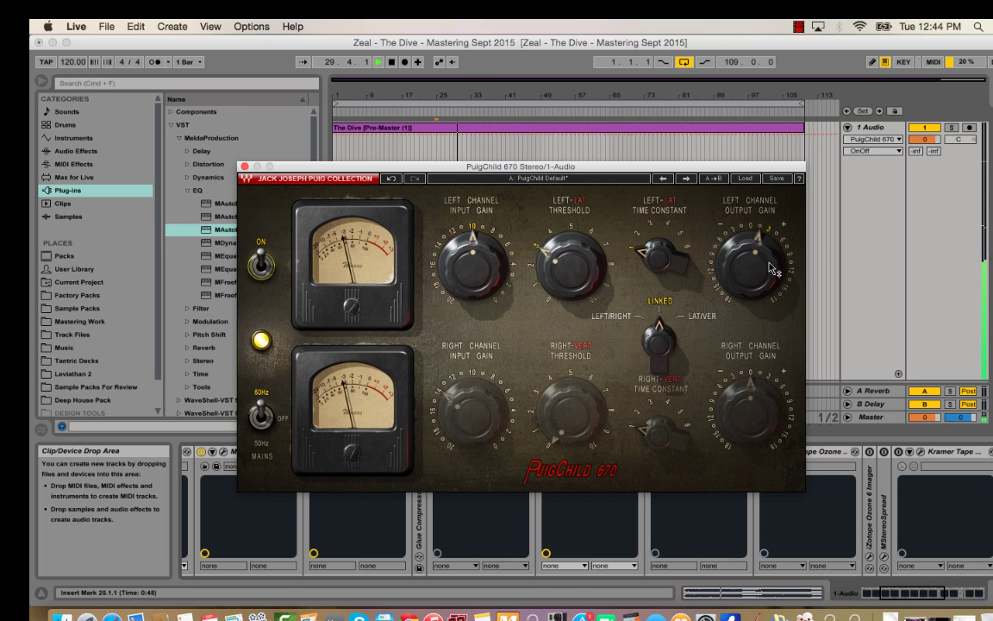
# - Lower the PuigChild 670's left channel output gain in stages to 0.0 dB, comparing against bypass, and stop playback with the compressor switched off
pyautogui.click(756, 263)
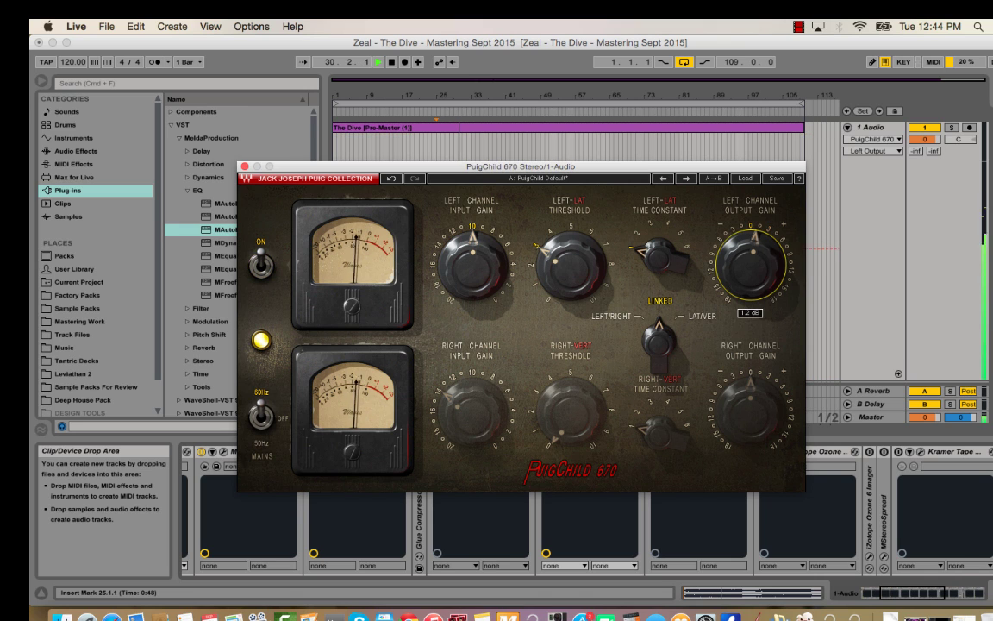
pyautogui.click(260, 265)
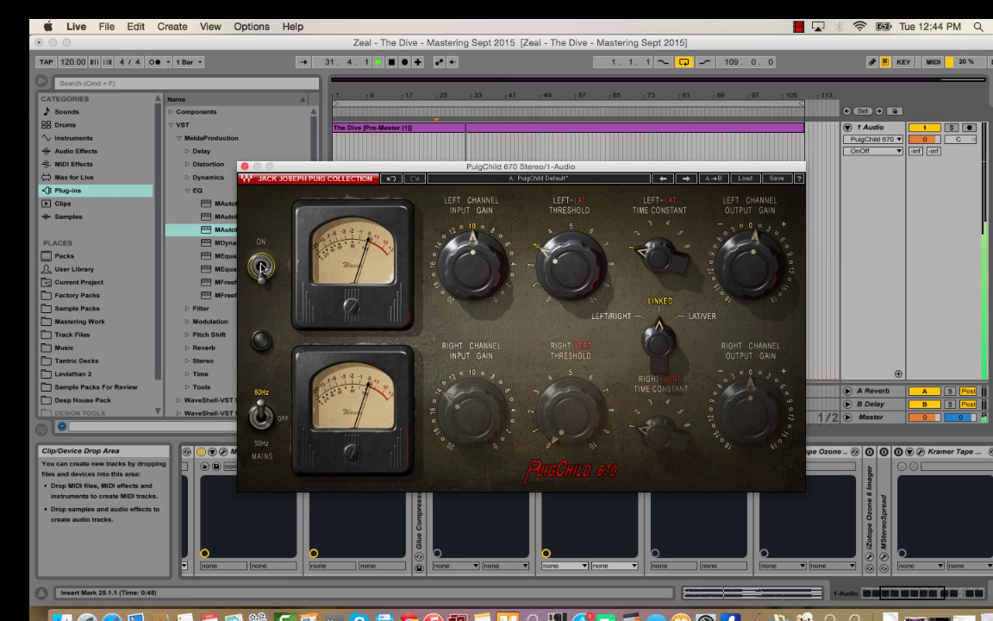
pyautogui.click(260, 265)
pyautogui.click(728, 256)
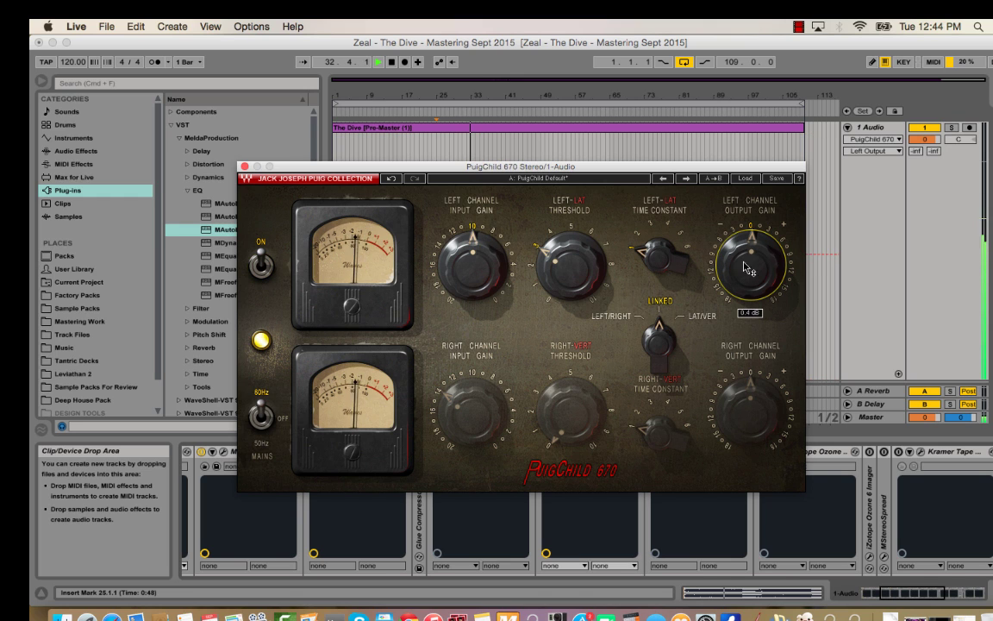
pyautogui.click(260, 265)
pyautogui.click(260, 265)
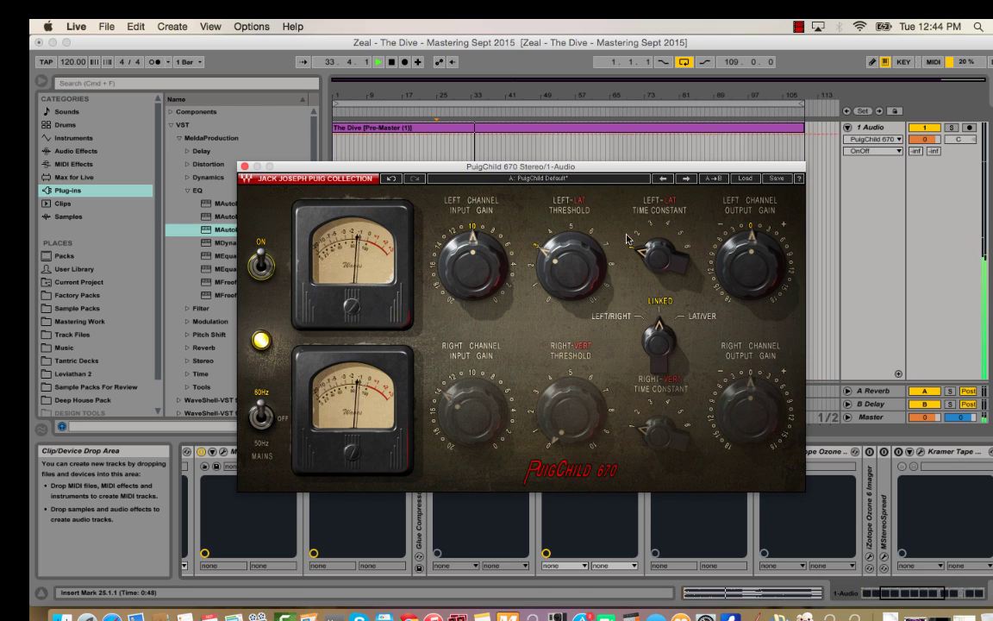
pyautogui.click(746, 263)
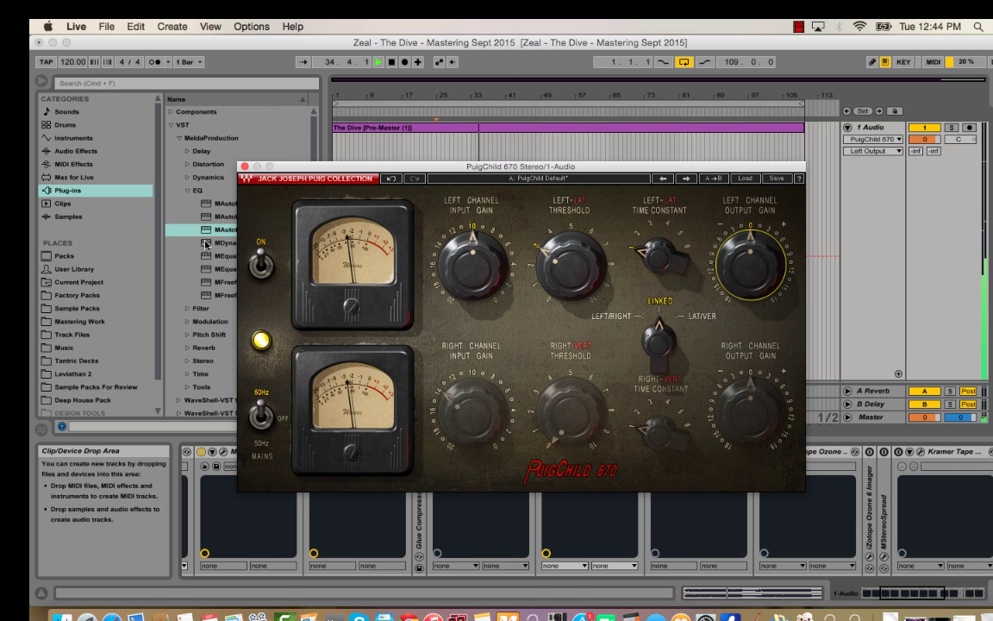
pyautogui.click(260, 266)
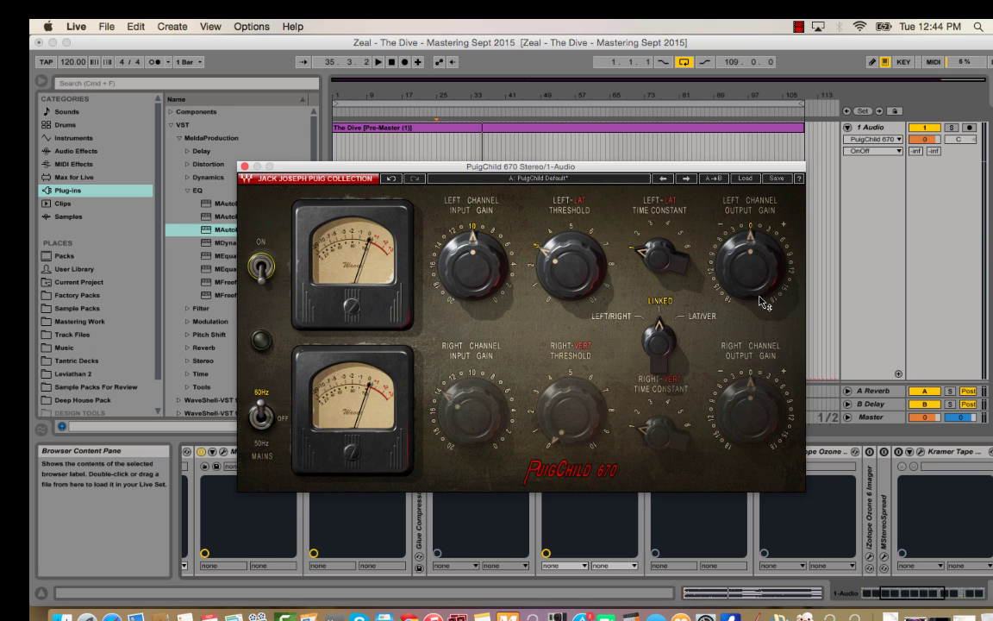
pyautogui.moveTo(757, 273)
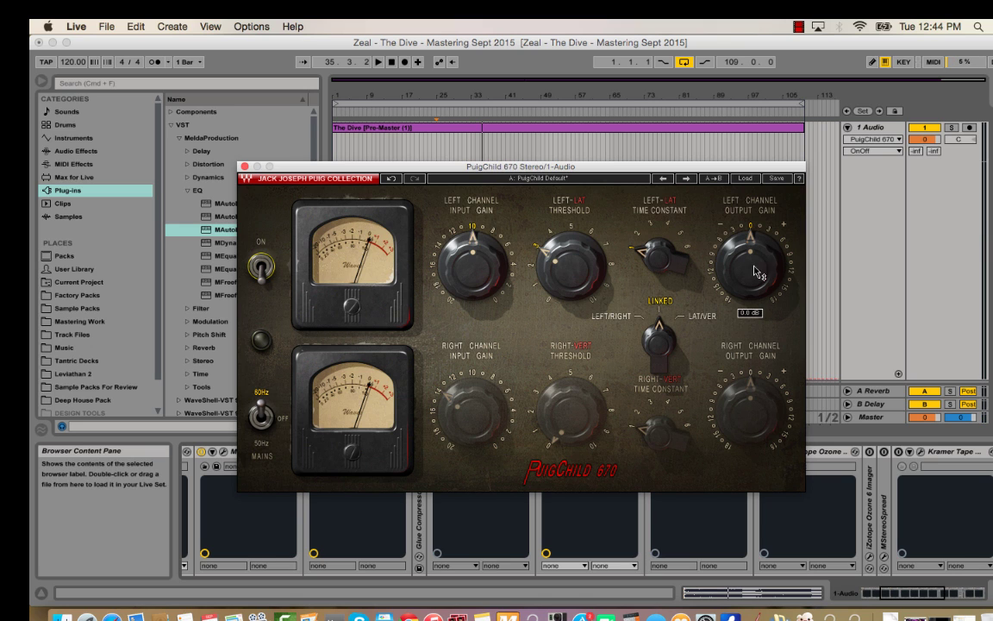
# - Close and reopen the PuigChild 670 window, and flip its power switch on and off repeatedly to demonstrate bypassing with the track stopped
pyautogui.click(244, 166)
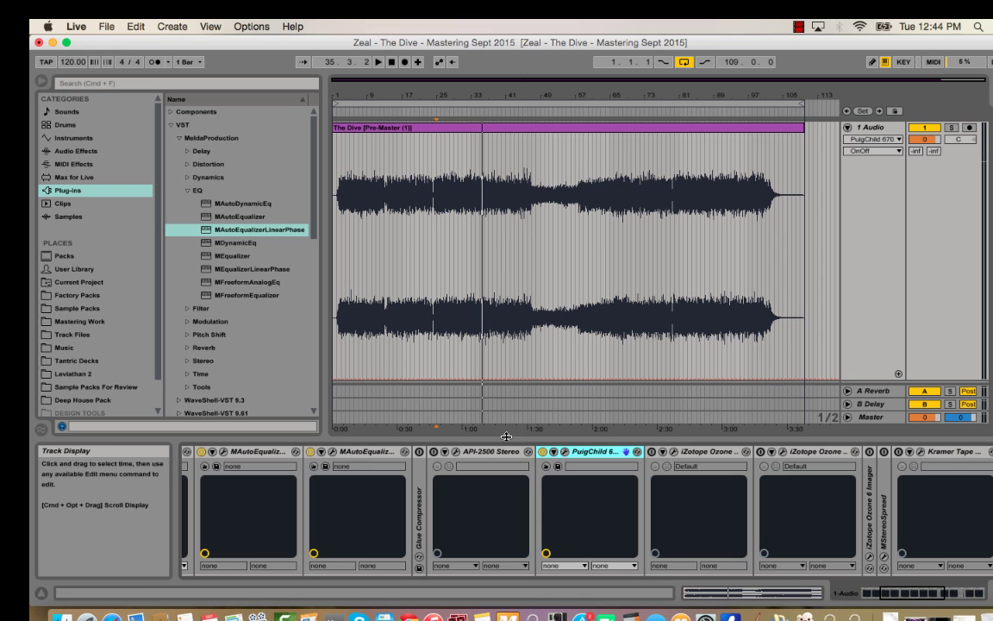
pyautogui.click(626, 450)
pyautogui.click(259, 267)
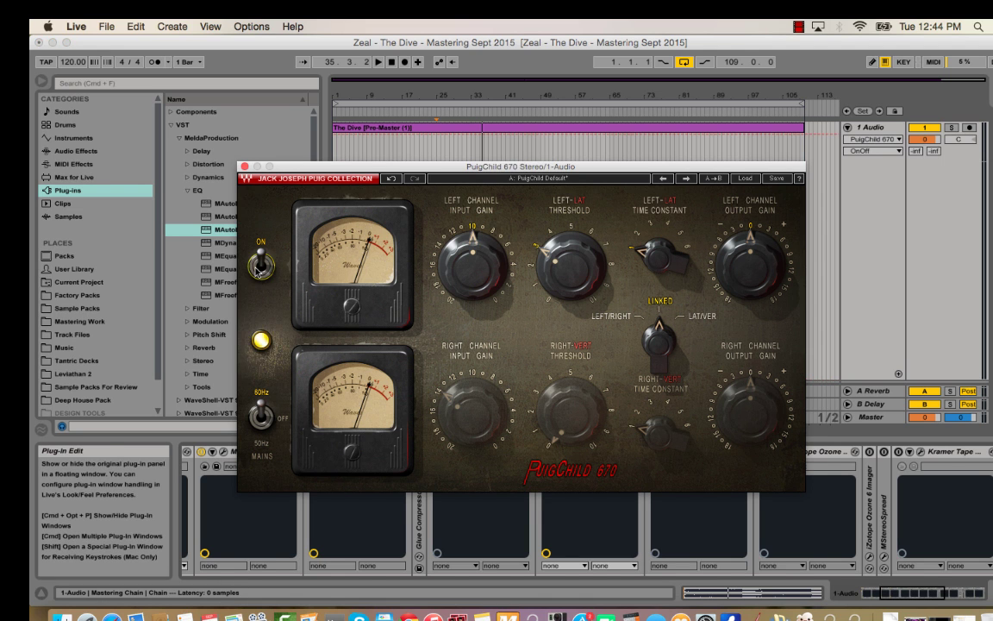
pyautogui.click(260, 267)
pyautogui.click(259, 267)
pyautogui.click(260, 267)
pyautogui.click(259, 267)
pyautogui.click(260, 267)
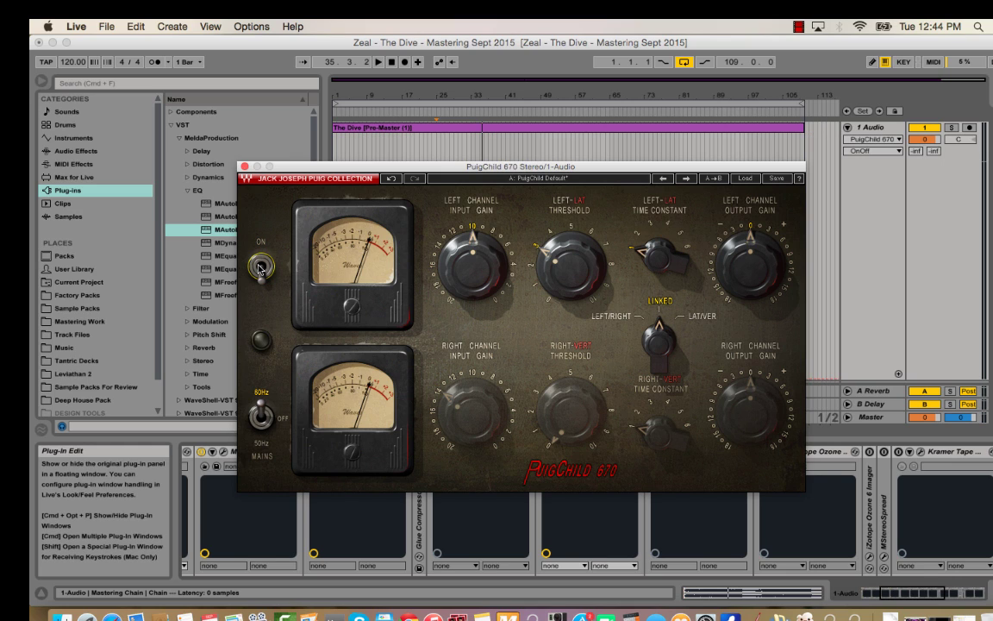
pyautogui.click(259, 267)
pyautogui.click(259, 267)
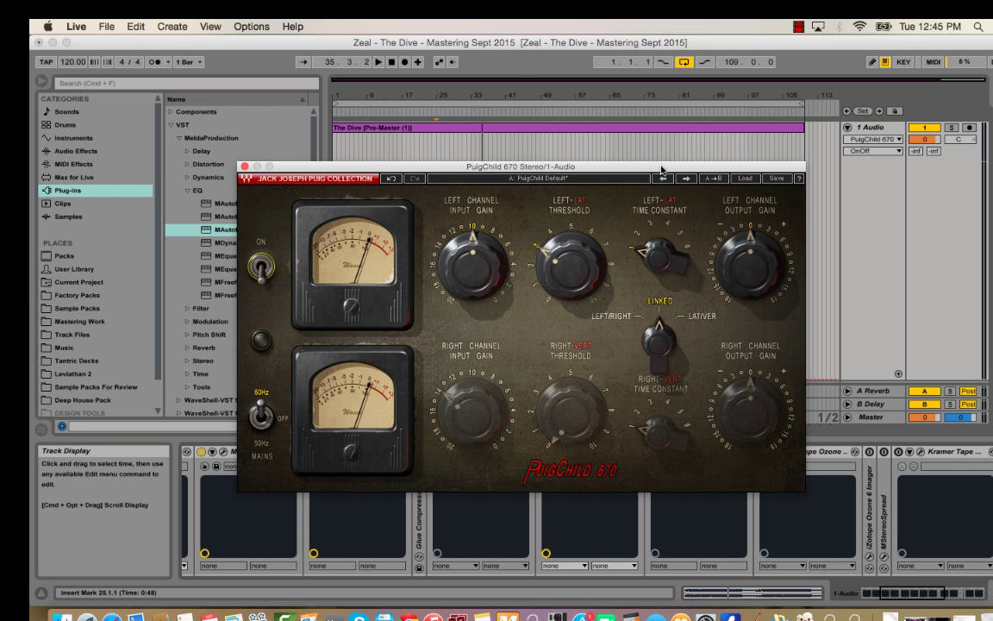
# - Switch the PuigChild 670 on, set its left output gain to about -1.1 dB during playback, and compare the level against bypass
pyautogui.moveTo(645, 164); pyautogui.dragTo(644, 139)
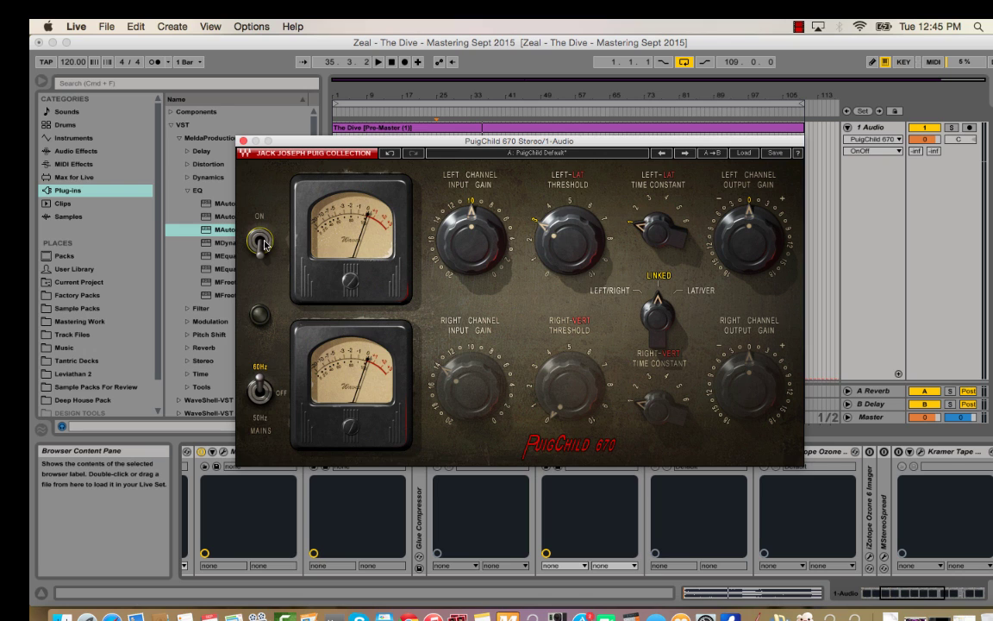
pyautogui.click(262, 243)
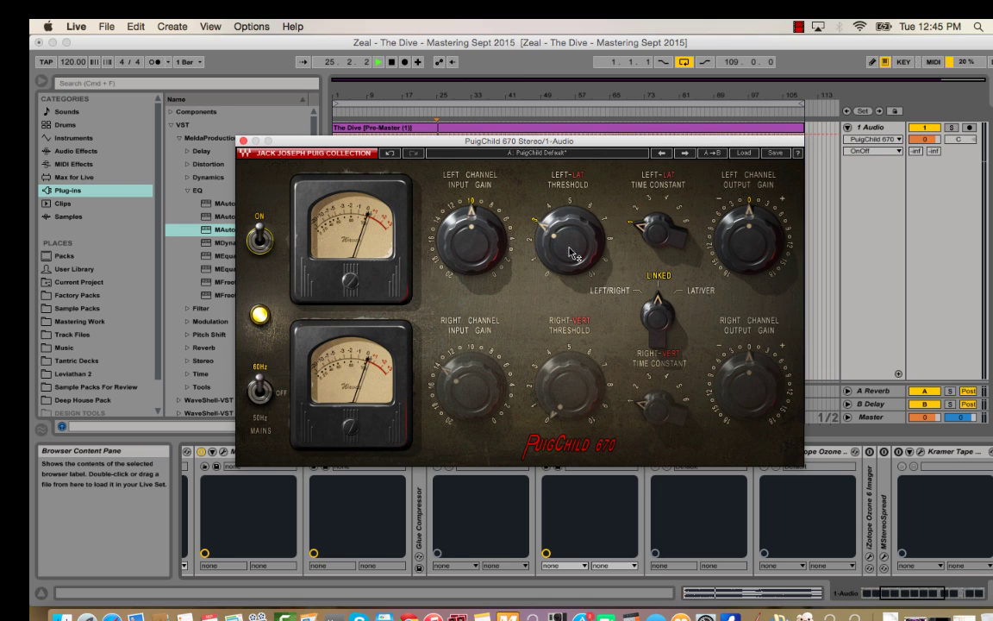
pyautogui.moveTo(748, 233)
pyautogui.mouseDown()
pyautogui.moveTo(748, 250)
pyautogui.moveTo(748, 240)
pyautogui.mouseUp()
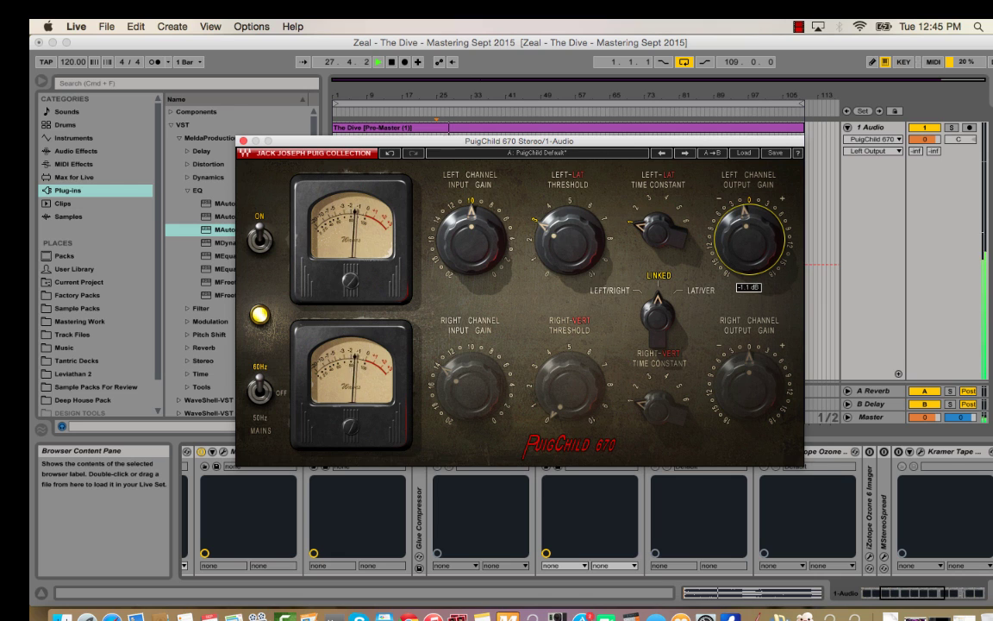
pyautogui.click(259, 242)
pyautogui.click(258, 242)
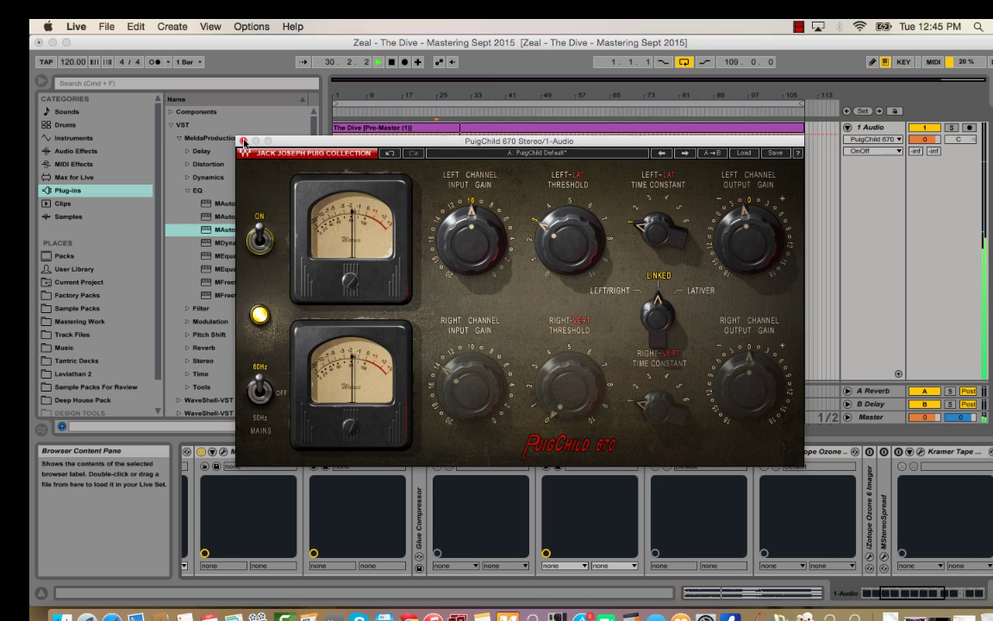
pyautogui.click(742, 250)
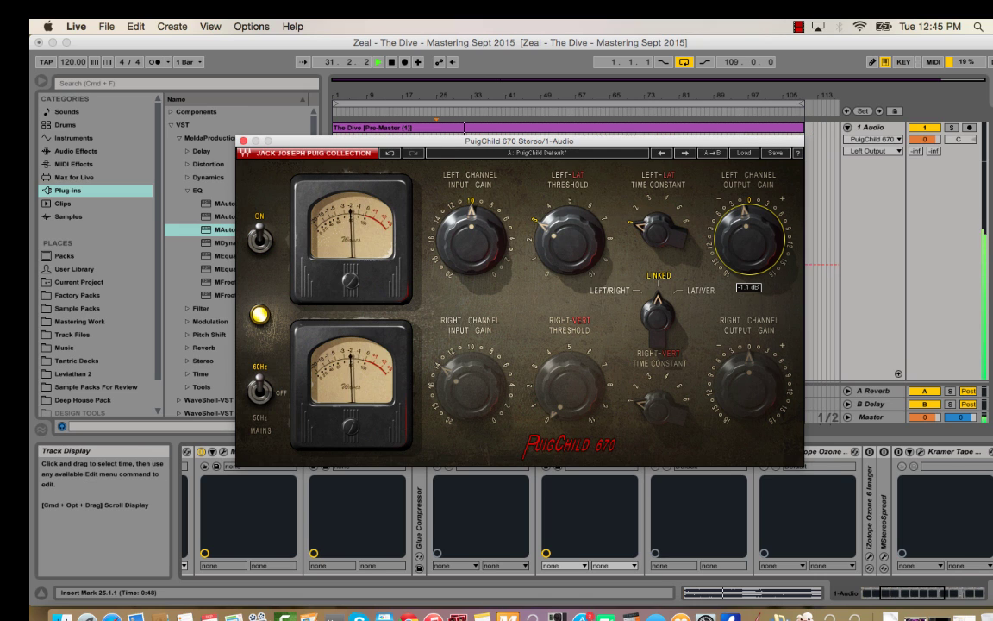
pyautogui.click(260, 242)
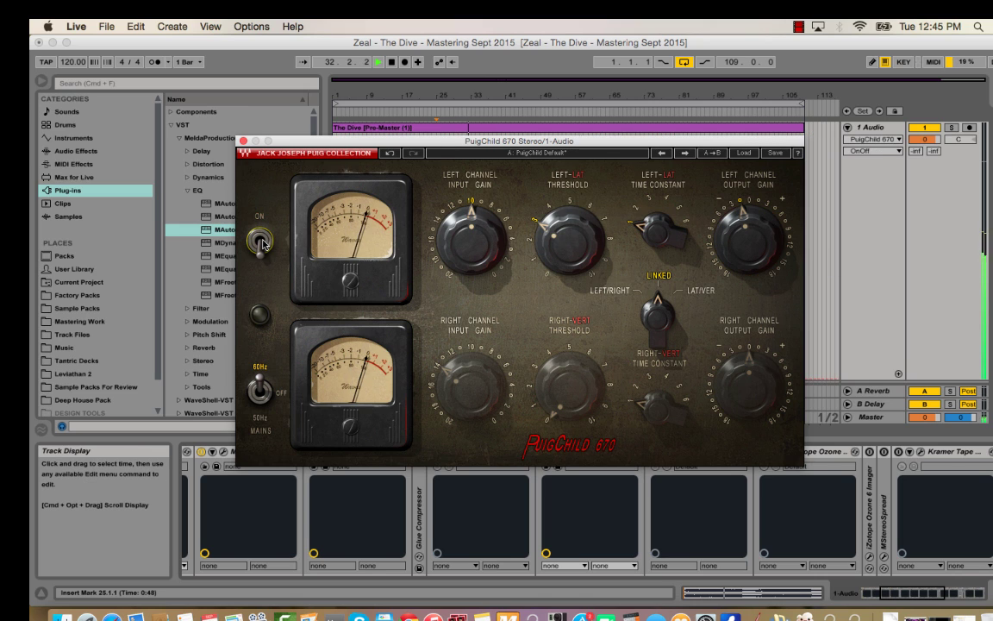
pyautogui.click(261, 242)
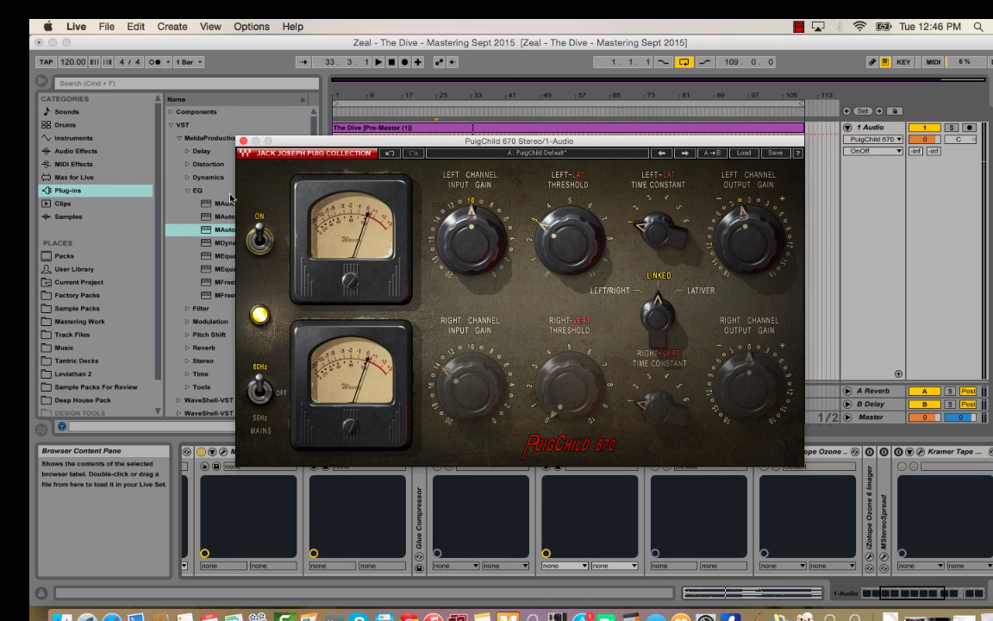
# - Reposition the PuigChild 670 window, replay the track and bypass and re-enable the compressor to compare the sound
pyautogui.moveTo(347, 143); pyautogui.dragTo(369, 149)
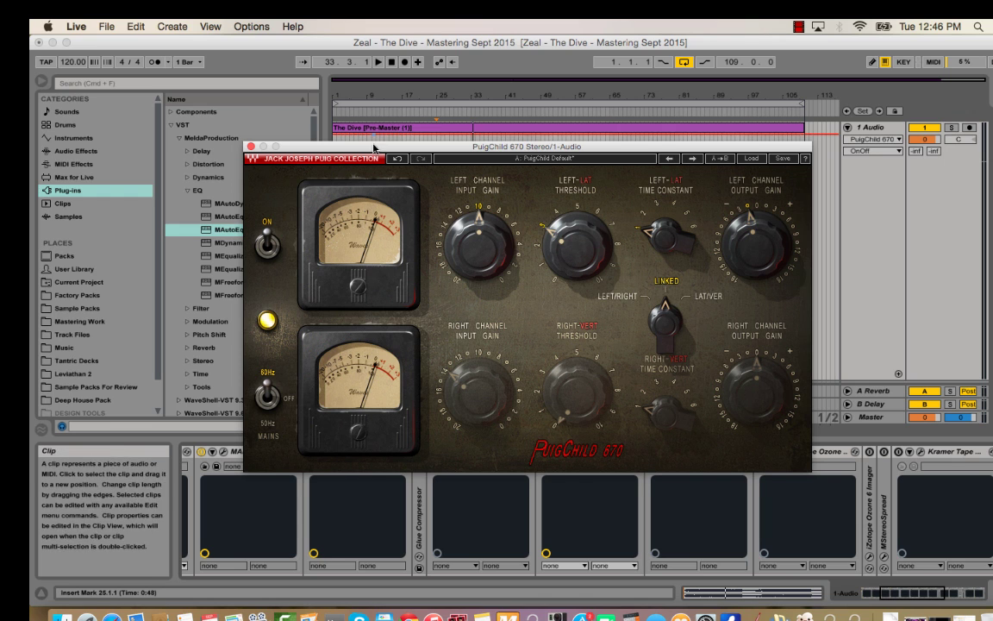
pyautogui.moveTo(339, 146); pyautogui.dragTo(357, 82)
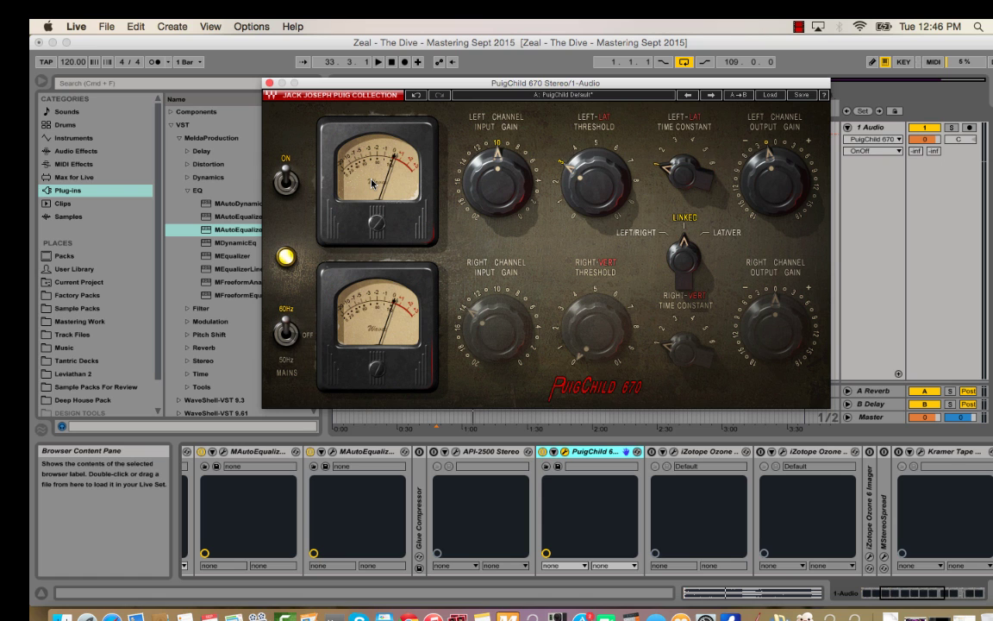
pyautogui.moveTo(343, 86); pyautogui.dragTo(332, 133)
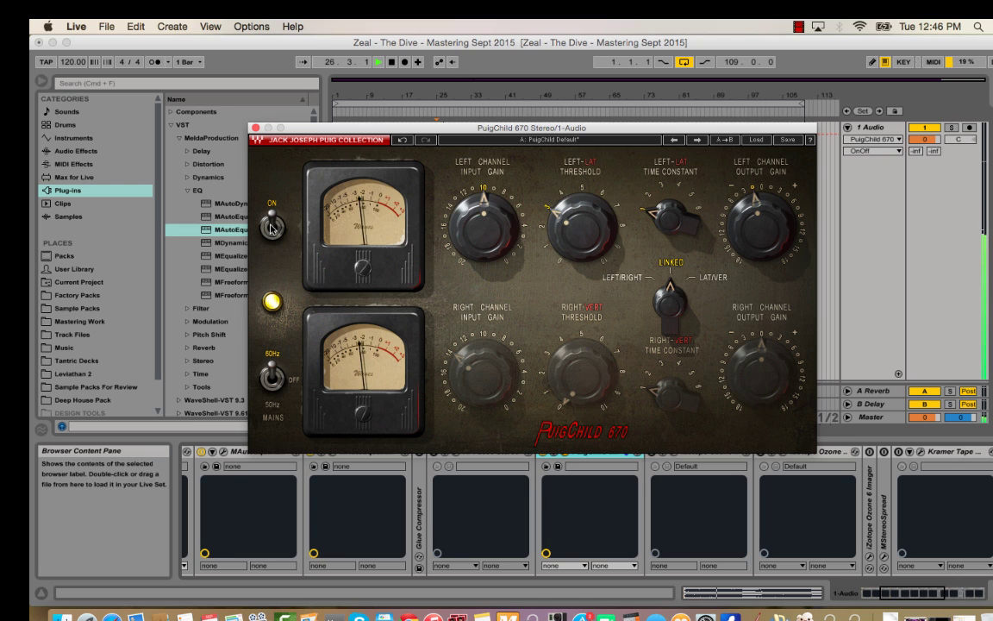
pyautogui.click(271, 226)
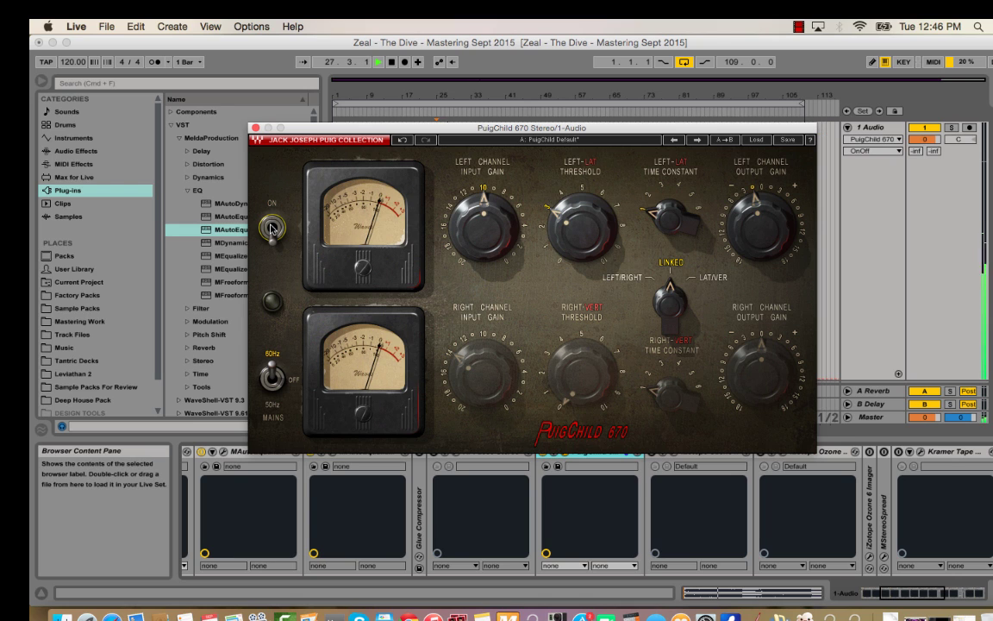
pyautogui.click(271, 227)
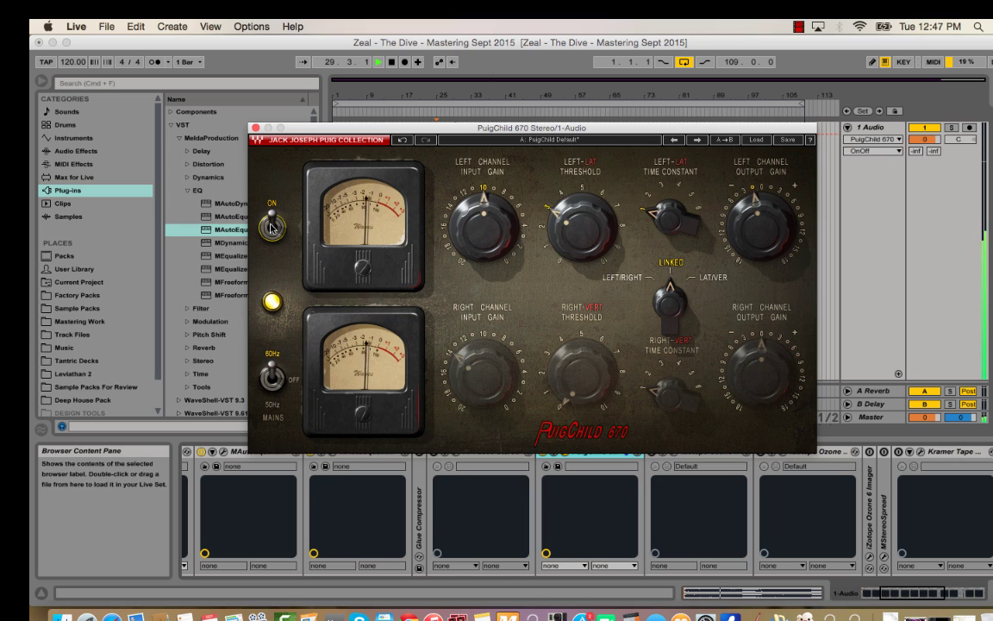
# - Close the PuigChild 670 window, stop playback and activate the iZotope Ozone device directly after it in the chain
pyautogui.click(256, 128)
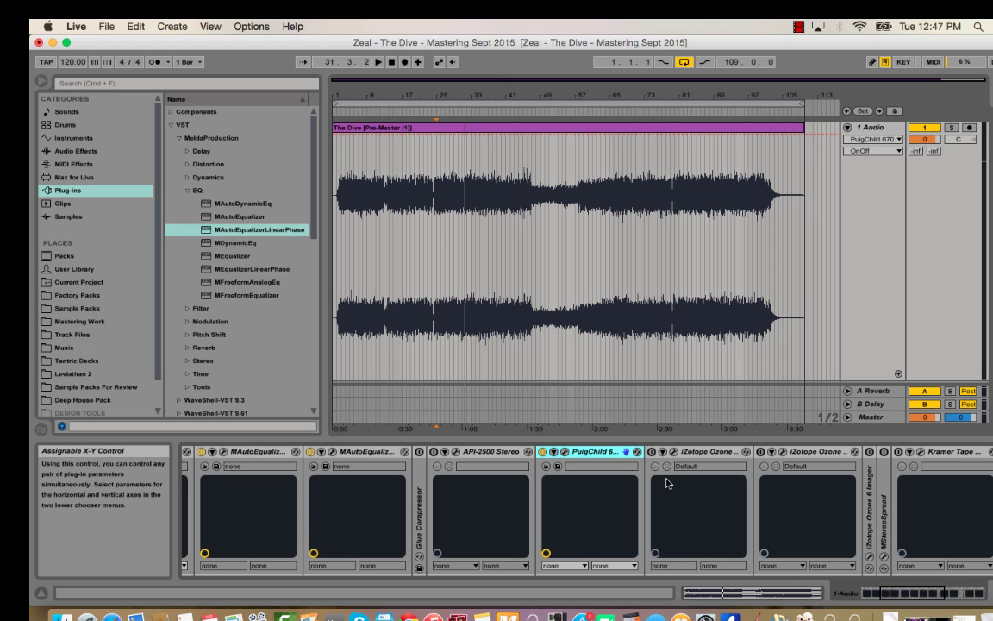
pyautogui.click(651, 451)
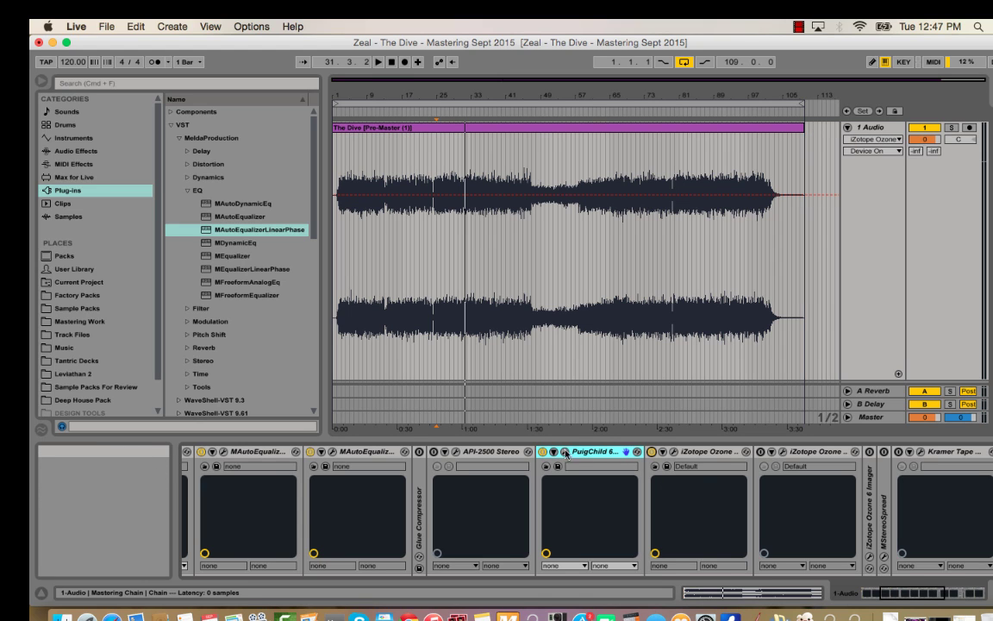
# - Open and reposition the Ozone 6 Dynamics window, view its Mid/Side channels, and set Mid Band 1's compressor threshold to 0.0 dB
pyautogui.click(672, 457)
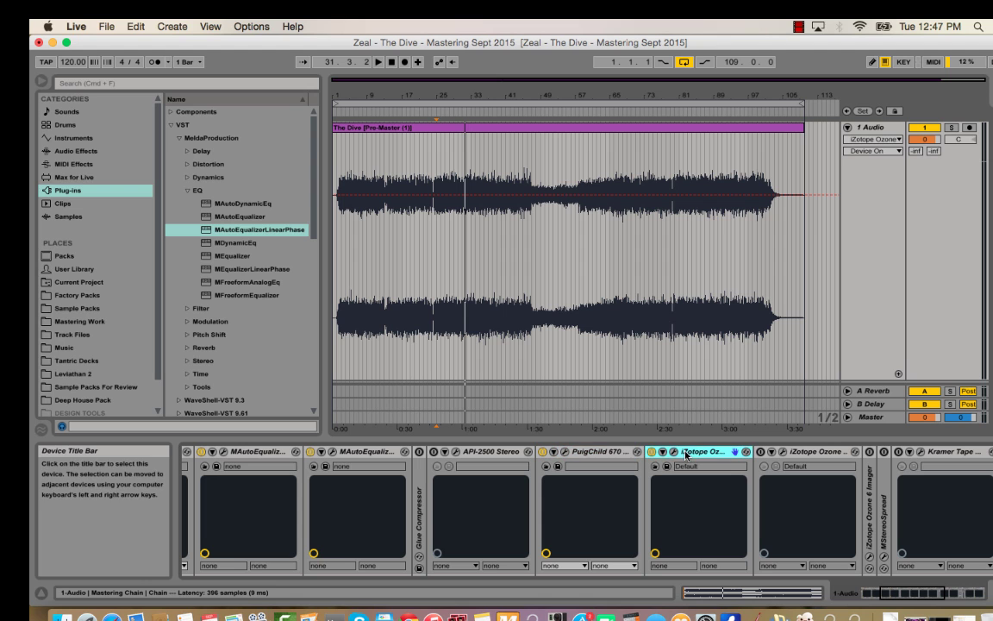
pyautogui.click(650, 452)
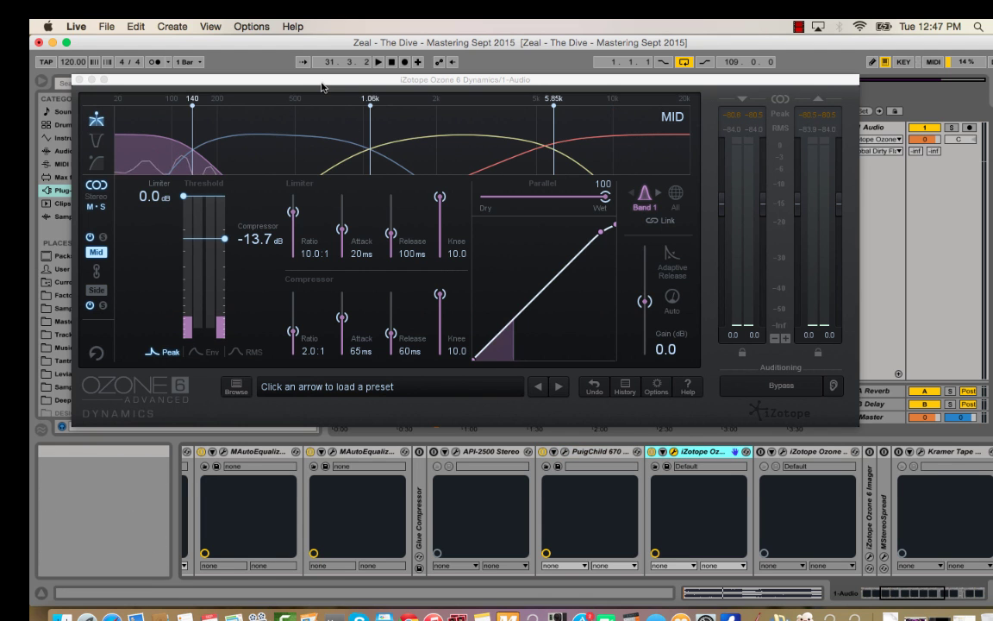
pyautogui.moveTo(270, 69); pyautogui.dragTo(341, 127)
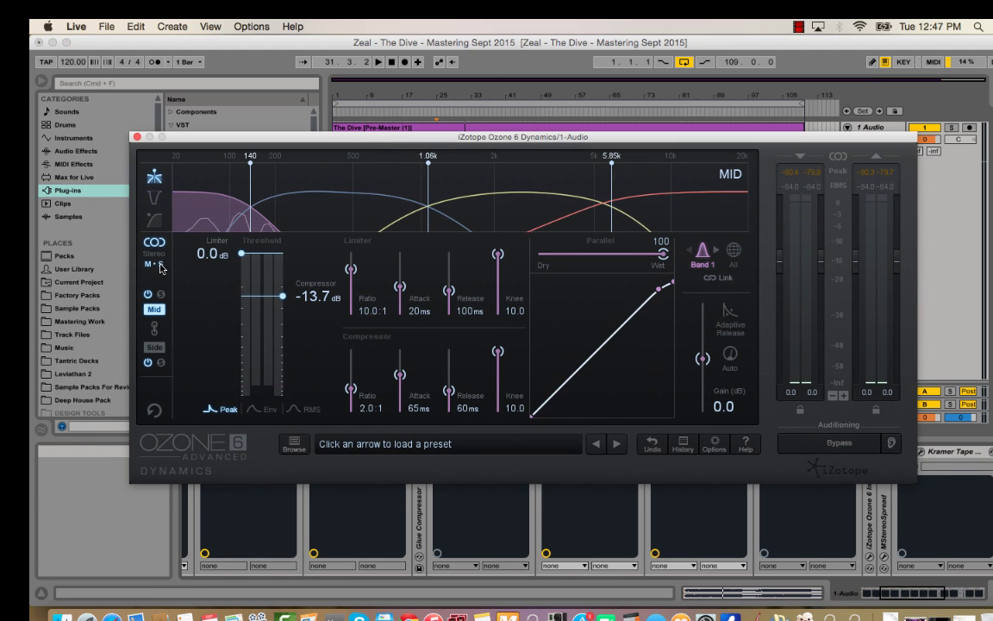
pyautogui.click(157, 345)
pyautogui.click(154, 309)
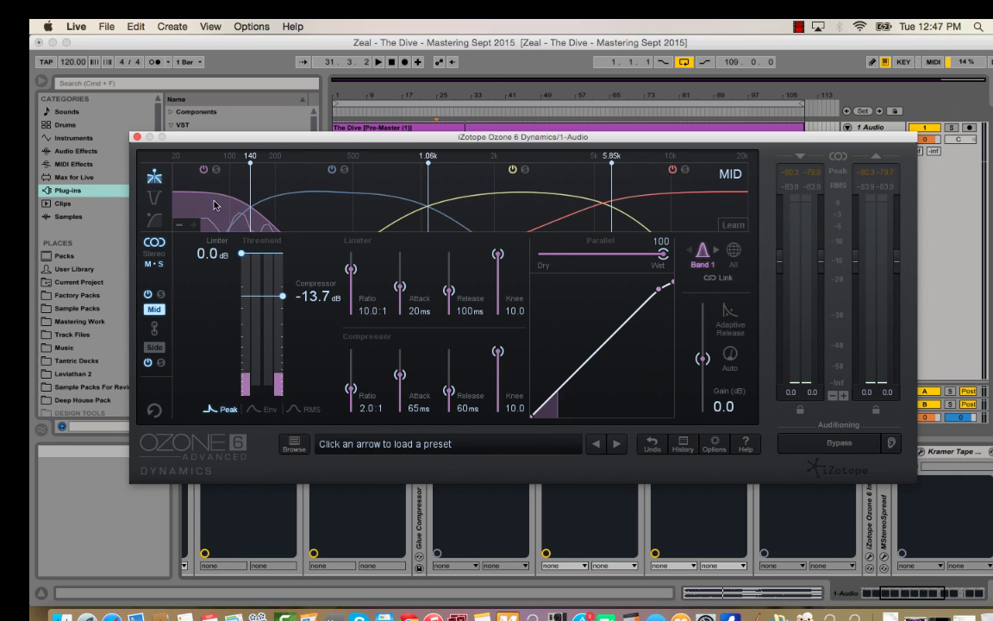
pyautogui.moveTo(283, 296); pyautogui.dragTo(285, 291)
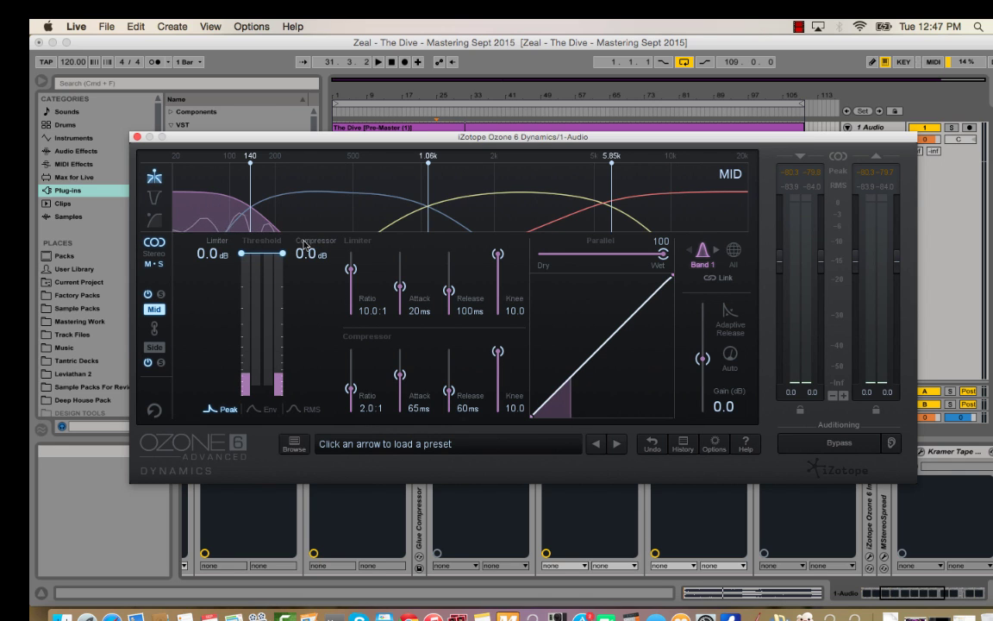
# - Examine the threshold, compressor and gain settings of all four Mid bands in Ozone 6 Dynamics, and close its window
pyautogui.click(551, 198)
pyautogui.click(653, 201)
pyautogui.click(345, 202)
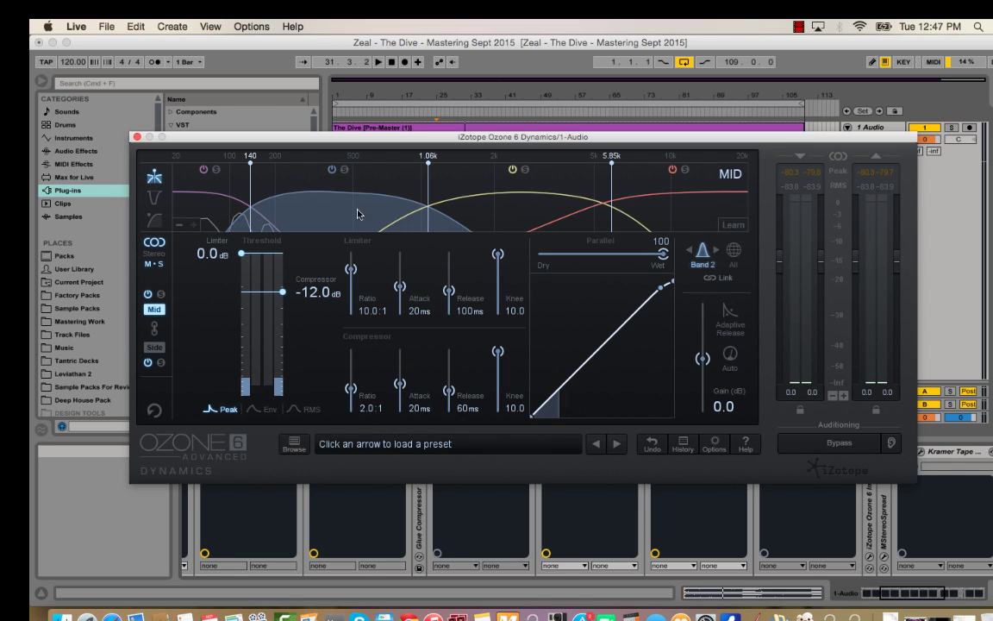
pyautogui.click(201, 187)
pyautogui.click(388, 203)
pyautogui.click(439, 191)
pyautogui.click(603, 187)
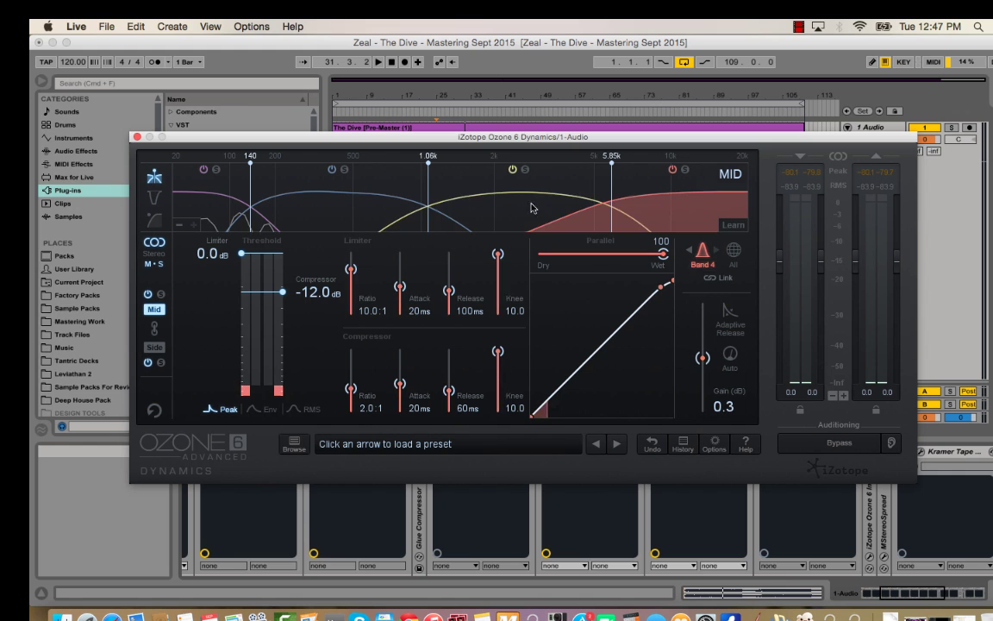
pyautogui.click(532, 206)
pyautogui.click(211, 204)
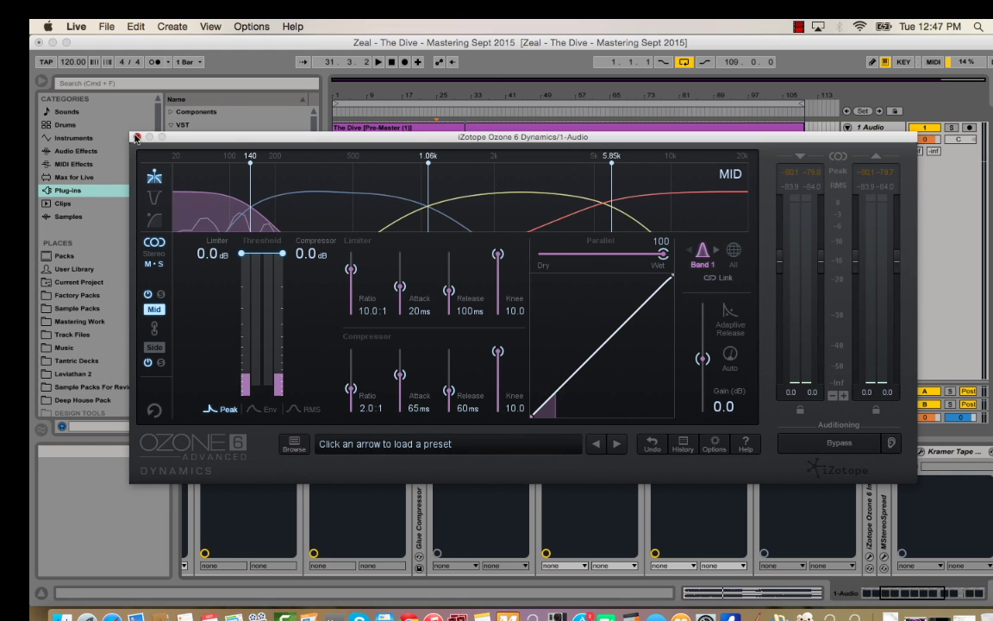
pyautogui.click(136, 138)
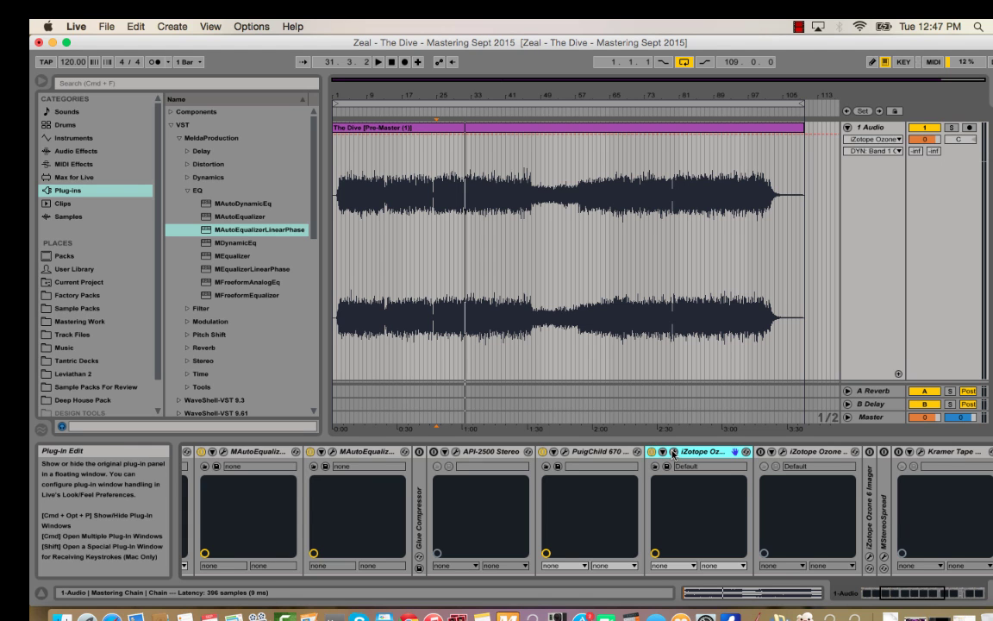
# - Reopen and reposition the Ozone 6 Dynamics window, try a lower Band 3 gain of -3.1 dB, and reset it to 0.0 dB
pyautogui.click(662, 500)
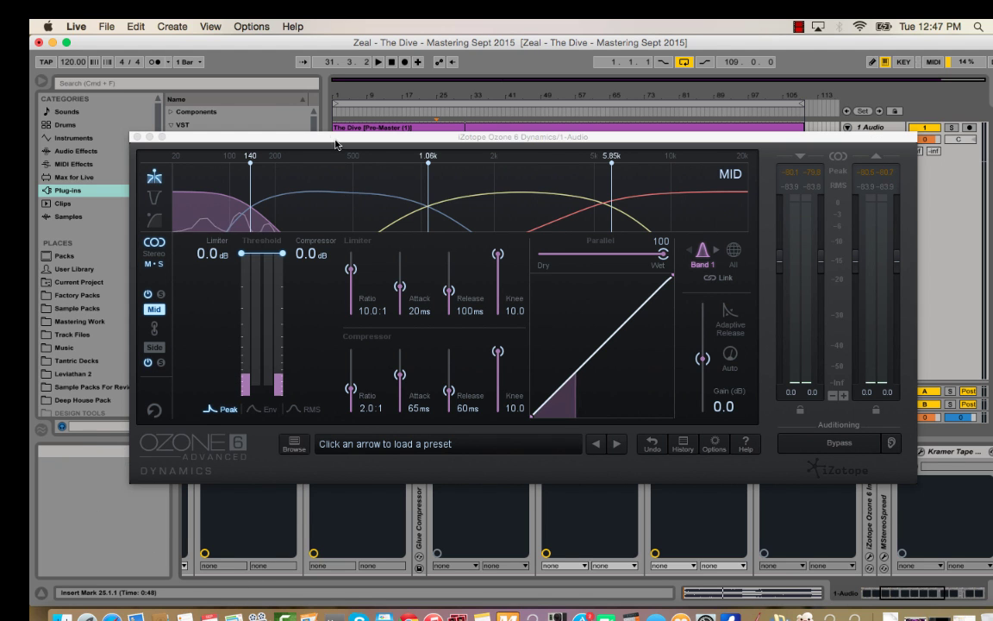
pyautogui.moveTo(337, 138); pyautogui.dragTo(347, 136)
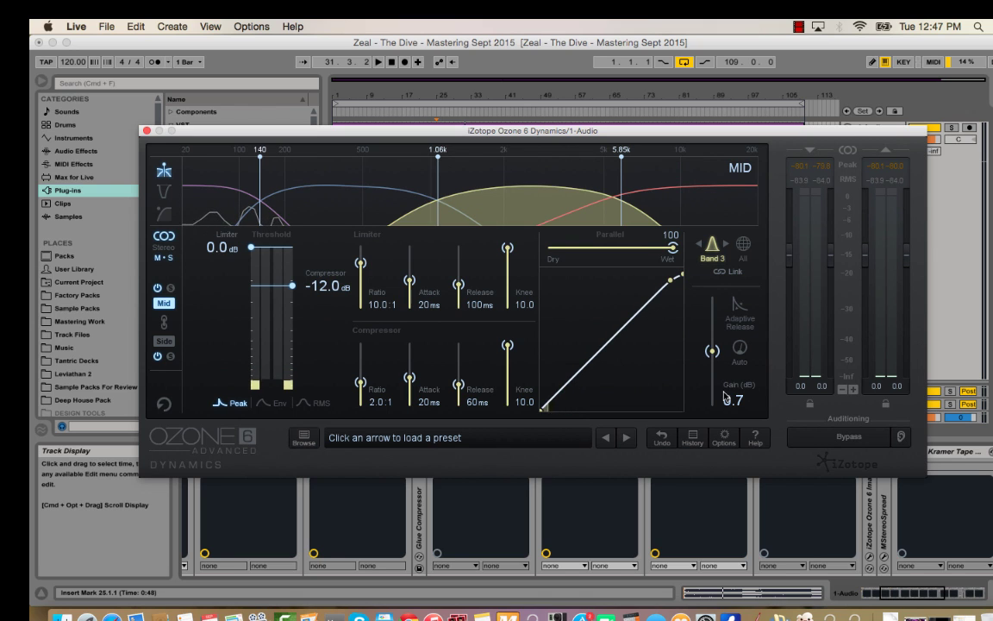
pyautogui.moveTo(716, 356); pyautogui.dragTo(716, 362)
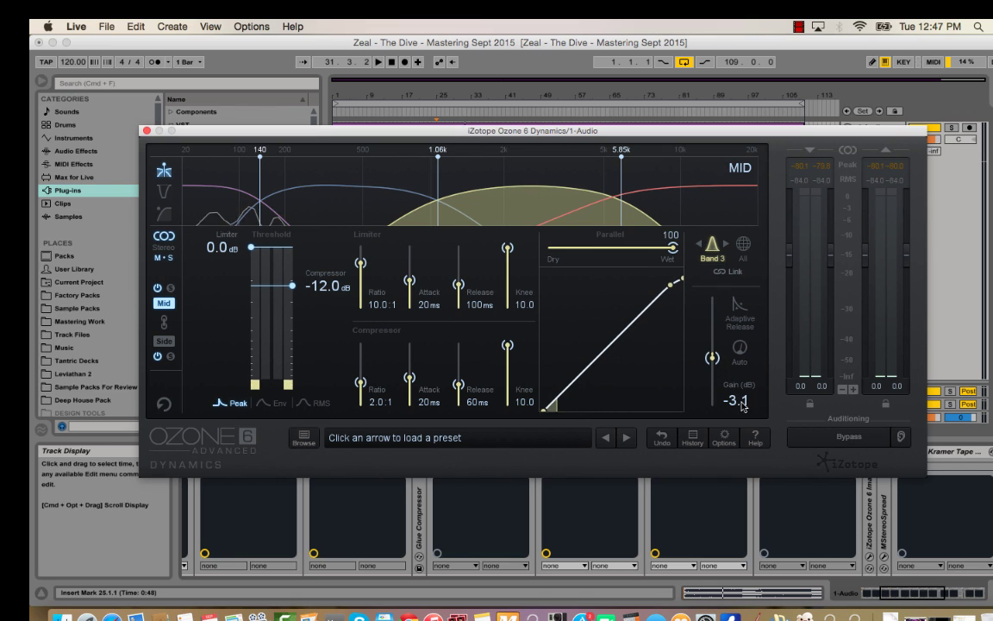
pyautogui.doubleClick(743, 401)
pyautogui.write('0')
pyautogui.press('Return')
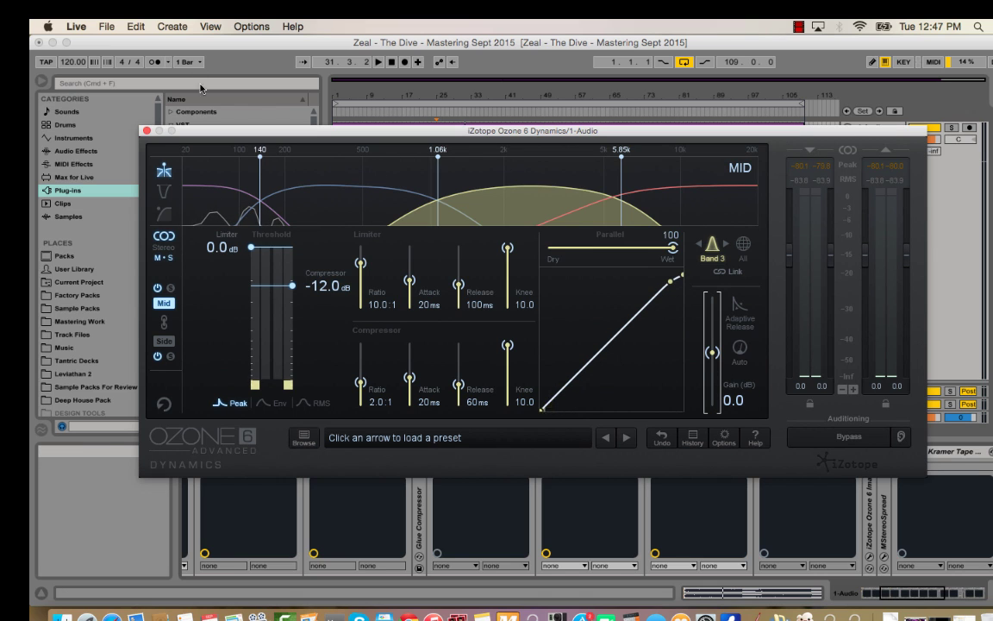
# - Move the crossover between Band 1 and Band 2 to about 213 Hz and raise Band 1's gain to 0.3 dB
pyautogui.click(226, 188)
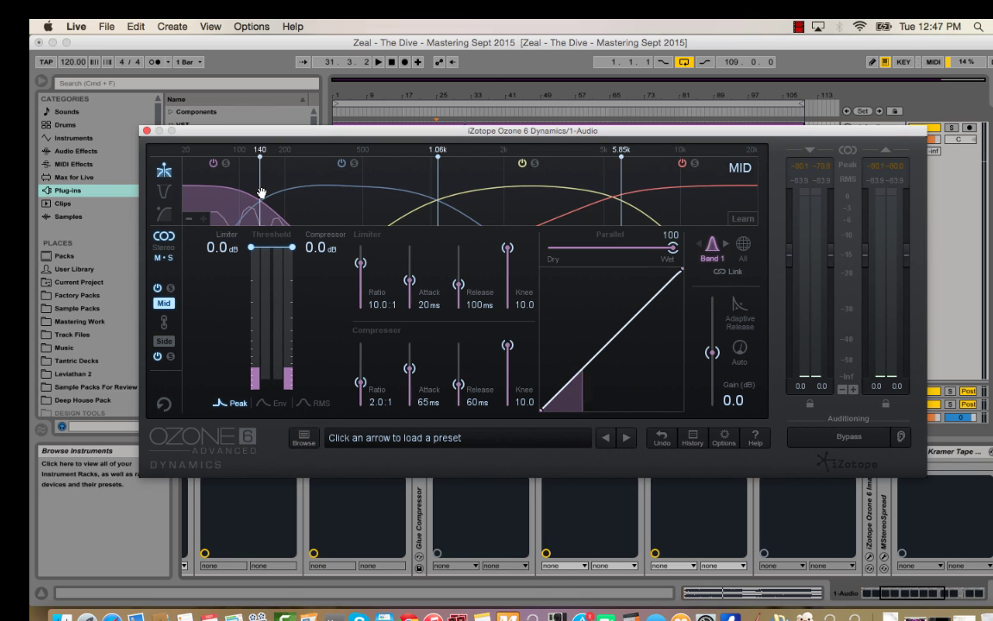
pyautogui.moveTo(260, 191); pyautogui.dragTo(293, 190)
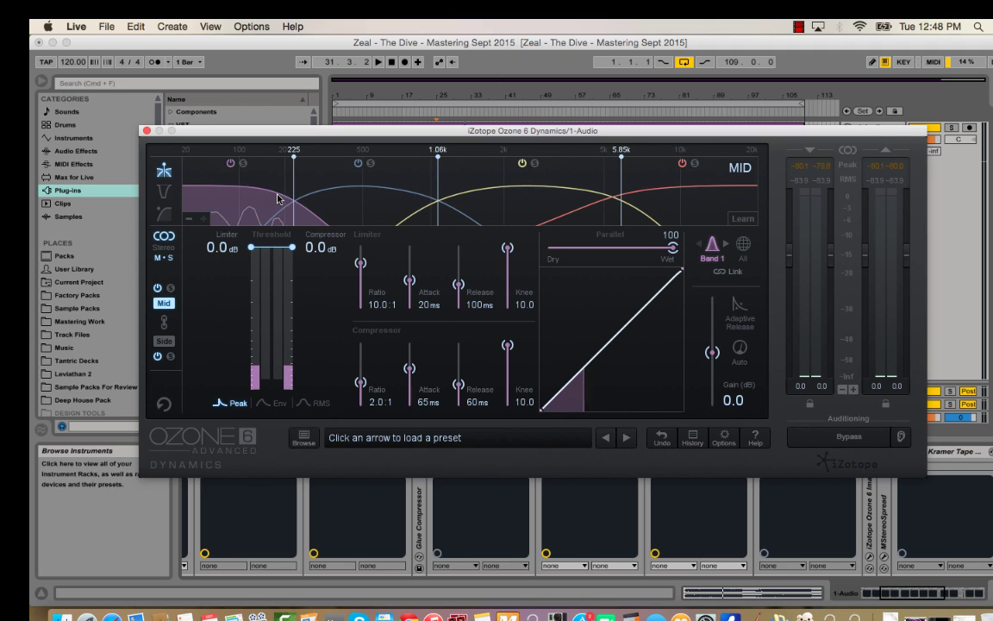
pyautogui.moveTo(295, 192); pyautogui.dragTo(290, 191)
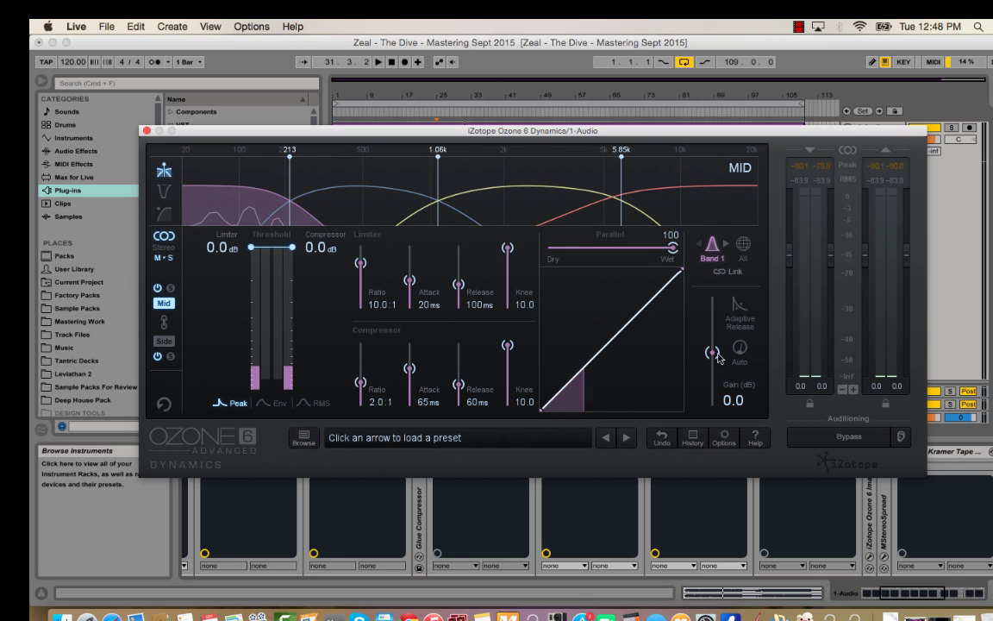
pyautogui.moveTo(712, 351); pyautogui.dragTo(712, 349)
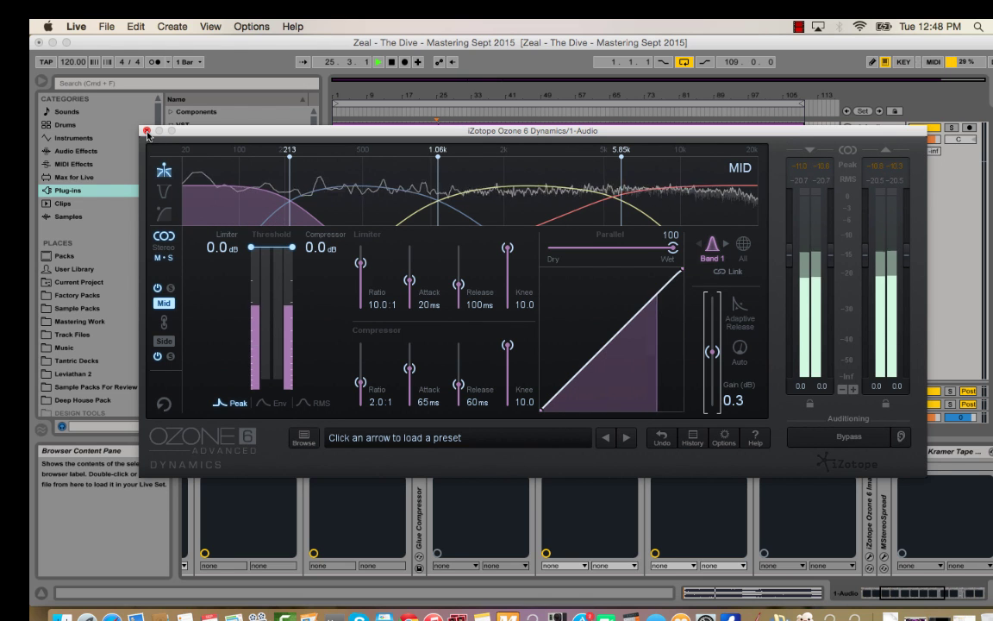
# - Close the Ozone 6 Dynamics window and compare the track with the whole Mastering Chain rack bypassed and active
pyautogui.click(146, 131)
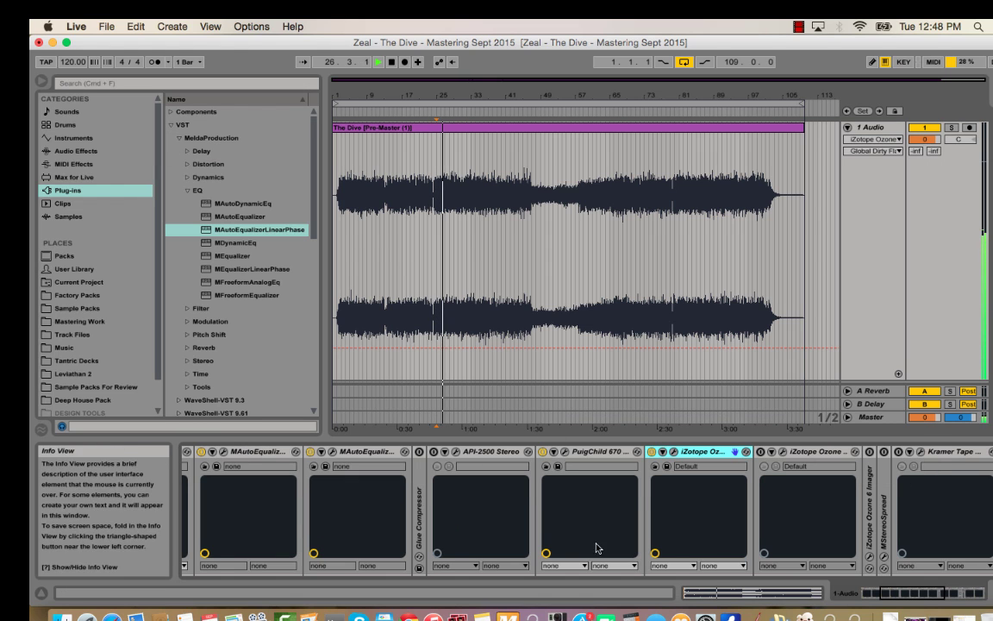
pyautogui.click(875, 592)
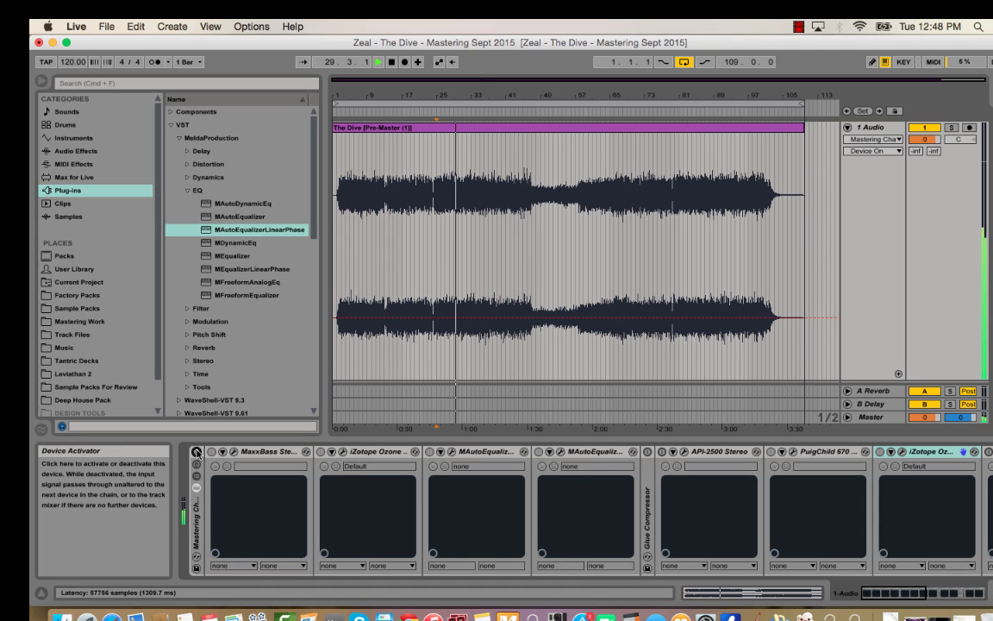
pyautogui.click(197, 451)
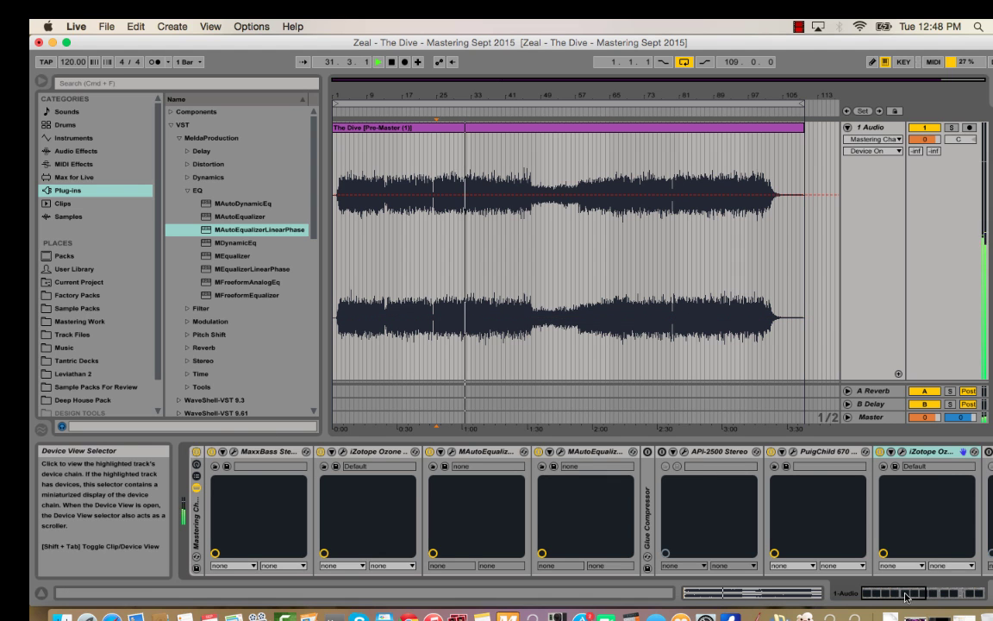
# - Reopen Ozone 6 Dynamics, raise Band 1's gain to 0.7 dB during playback, hide the window and stop the track
pyautogui.hscroll(3, 922, 593)
pyautogui.click(732, 451)
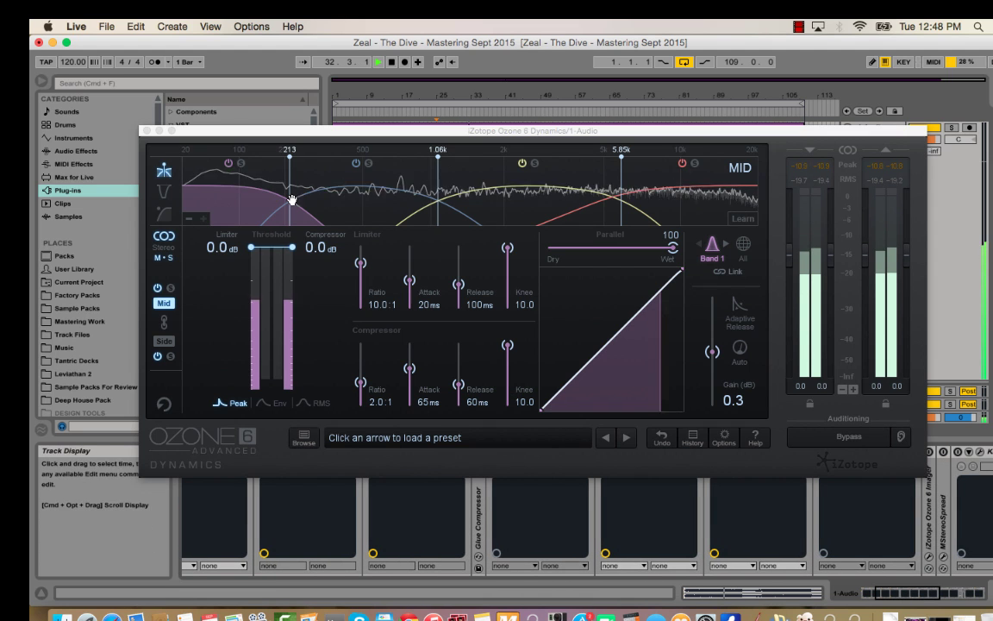
pyautogui.moveTo(712, 351)
pyautogui.mouseDown()
pyautogui.moveTo(711, 339)
pyautogui.moveTo(712, 352)
pyautogui.moveTo(719, 344)
pyautogui.mouseUp()
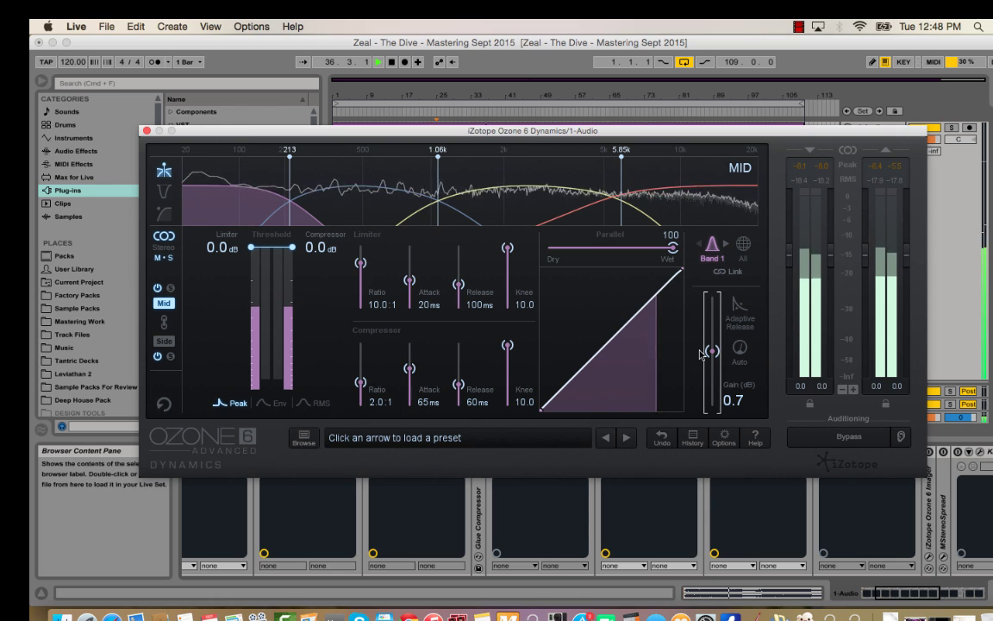
pyautogui.press('super+alt+p')
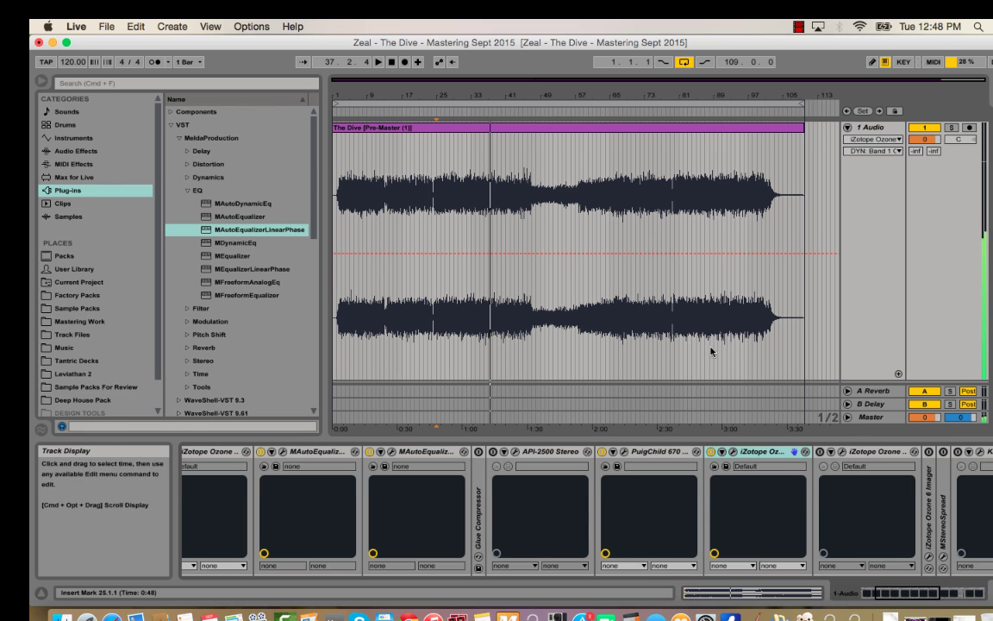
# - Open the second MAutoEqualizerLinearPhase in the chain, reposition its window and enable band 3 with a slight low-frequency boost
pyautogui.hscroll(-3, 707, 517)
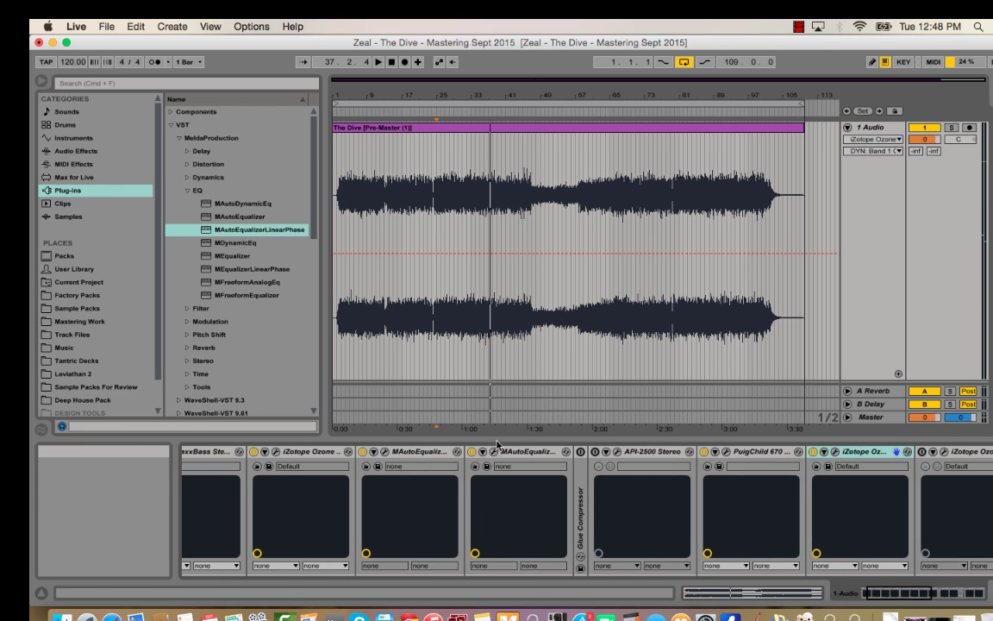
pyautogui.click(494, 451)
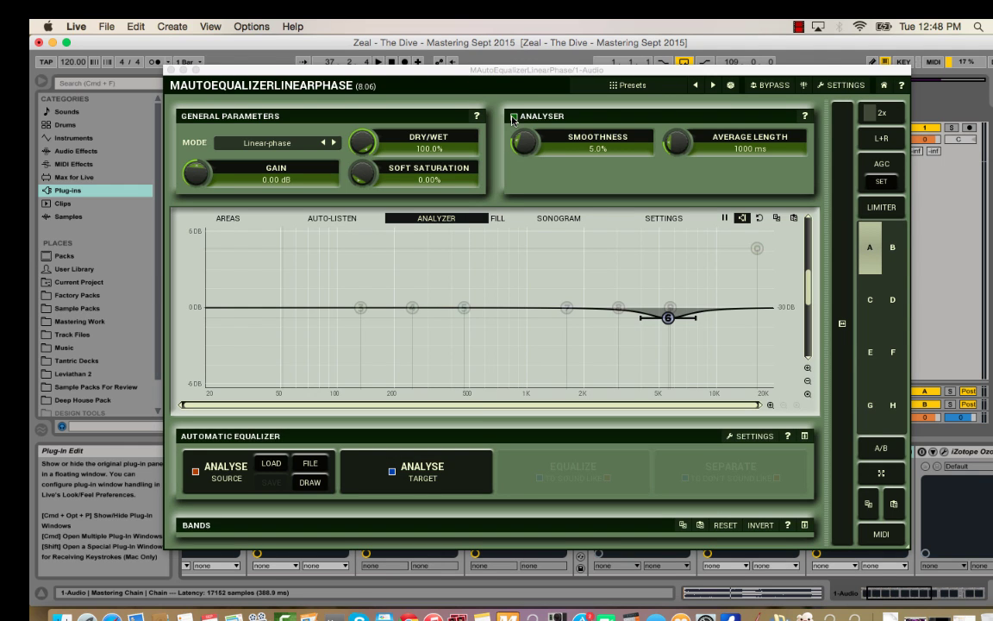
pyautogui.moveTo(505, 78); pyautogui.dragTo(470, 79)
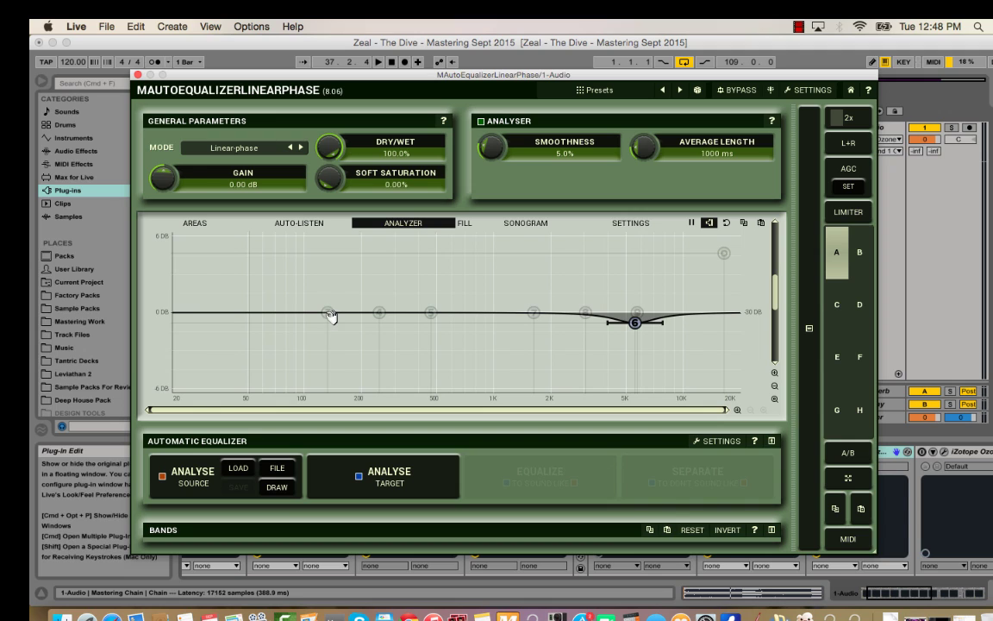
pyautogui.moveTo(328, 313); pyautogui.dragTo(318, 316)
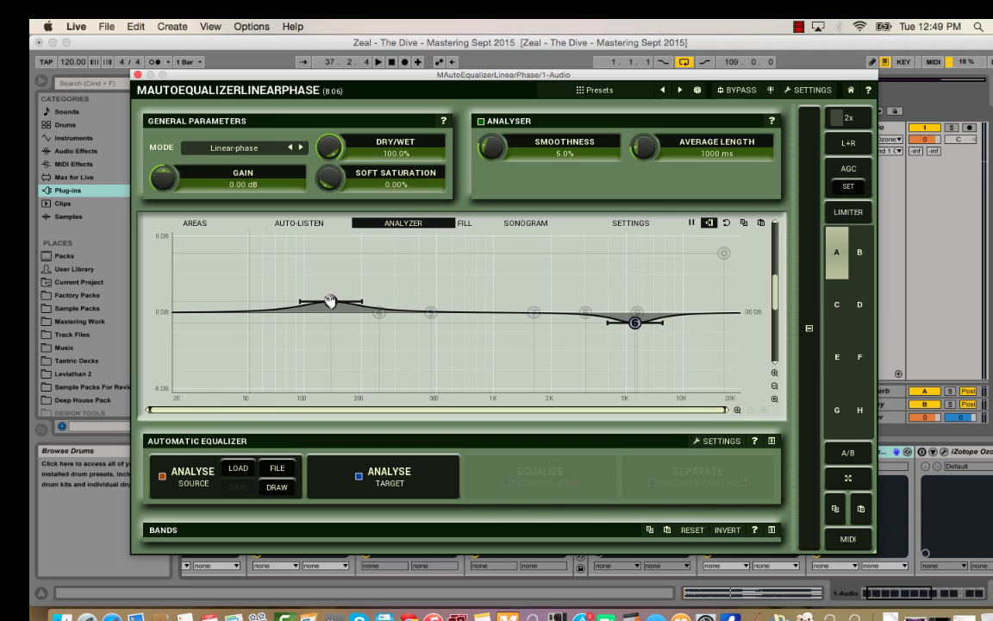
pyautogui.moveTo(333, 304); pyautogui.dragTo(331, 304)
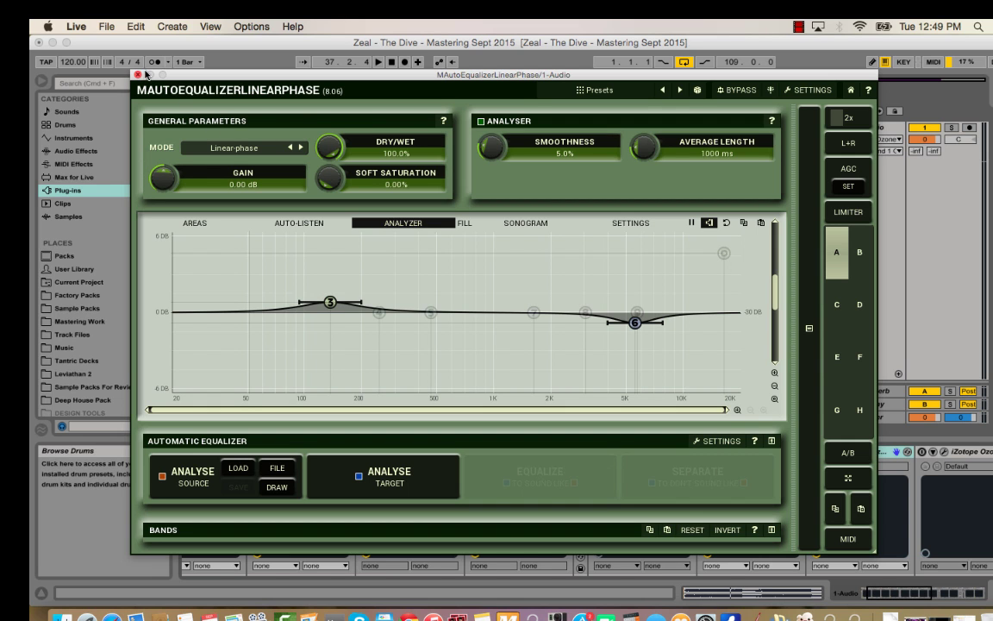
# - Reposition the equalizer window, adjust band 3 during playback to about +1.57 dB at 135 Hz, and hide the window
pyautogui.moveTo(183, 80); pyautogui.dragTo(227, 81)
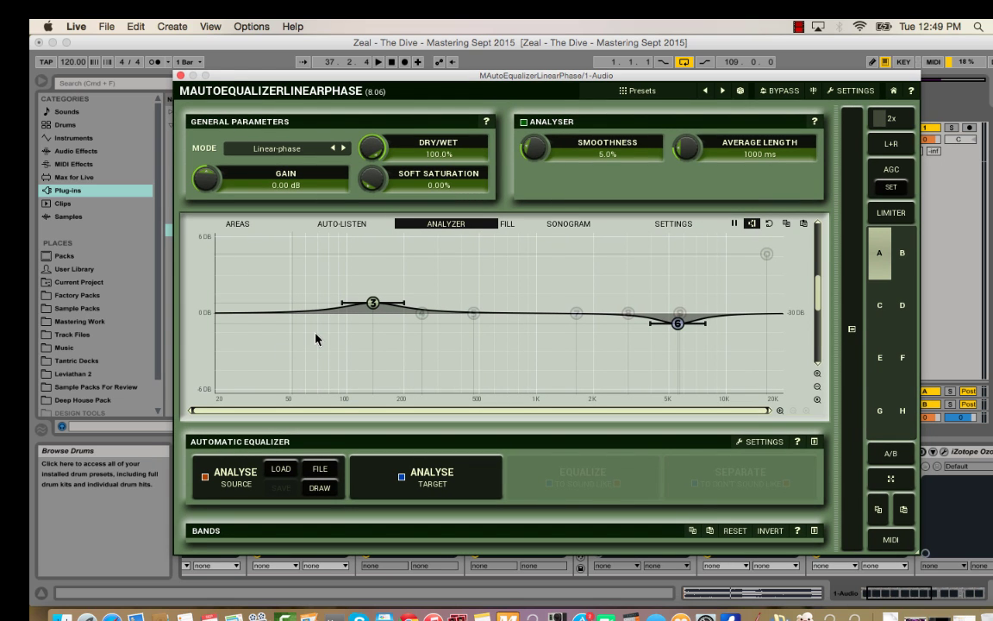
pyautogui.moveTo(236, 76); pyautogui.dragTo(233, 73)
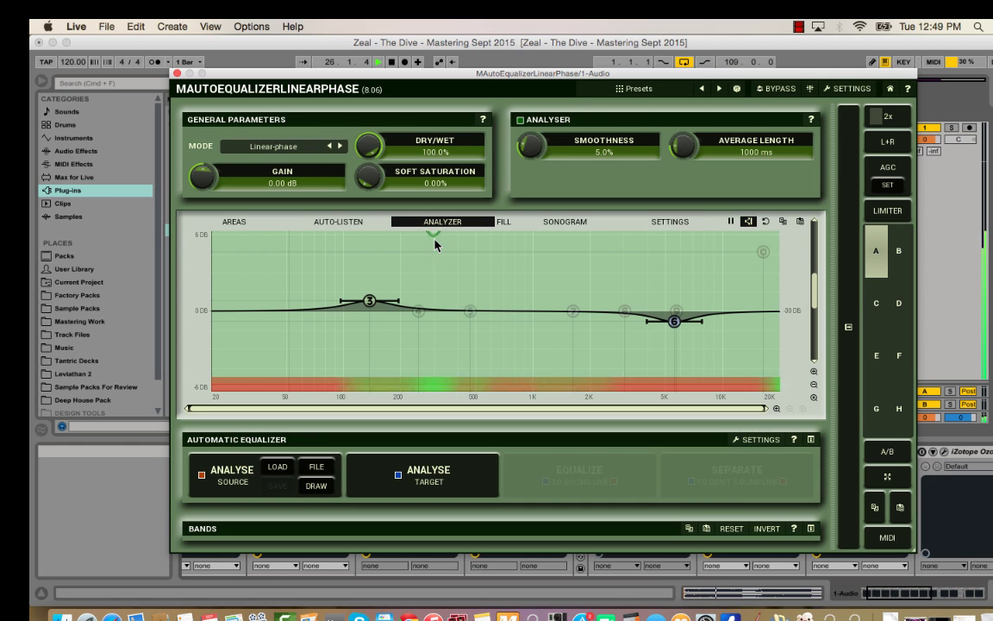
pyautogui.moveTo(368, 299)
pyautogui.mouseDown()
pyautogui.moveTo(373, 231)
pyautogui.moveTo(369, 285)
pyautogui.mouseUp()
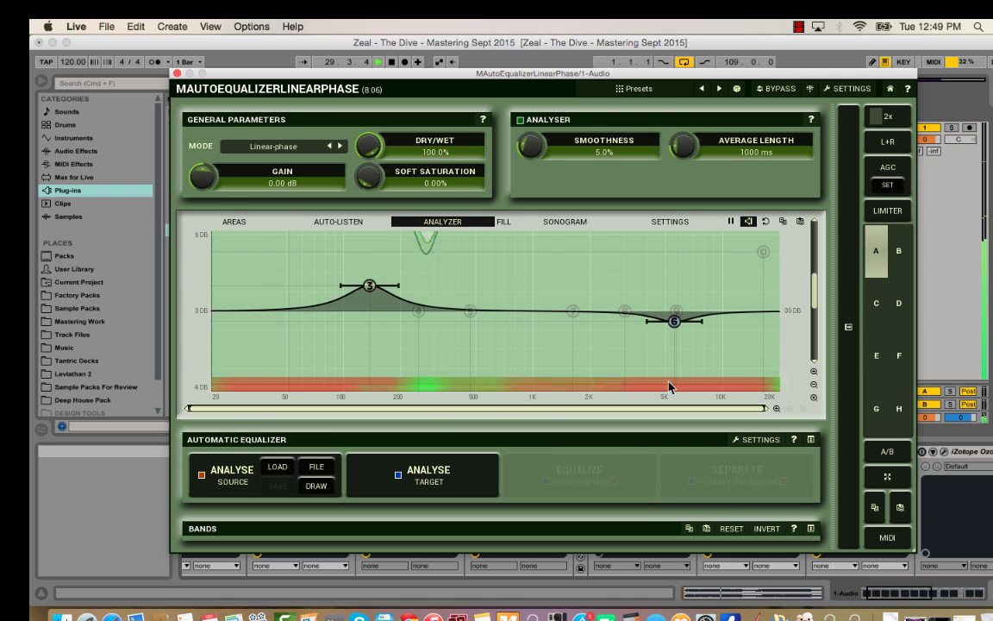
pyautogui.click(814, 385)
pyautogui.click(814, 385)
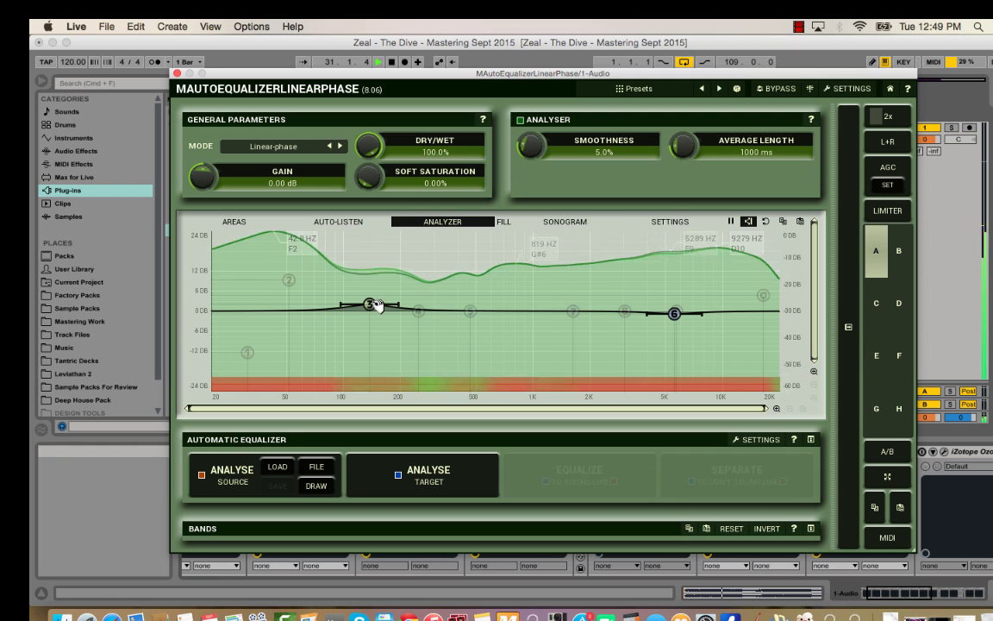
pyautogui.moveTo(371, 311)
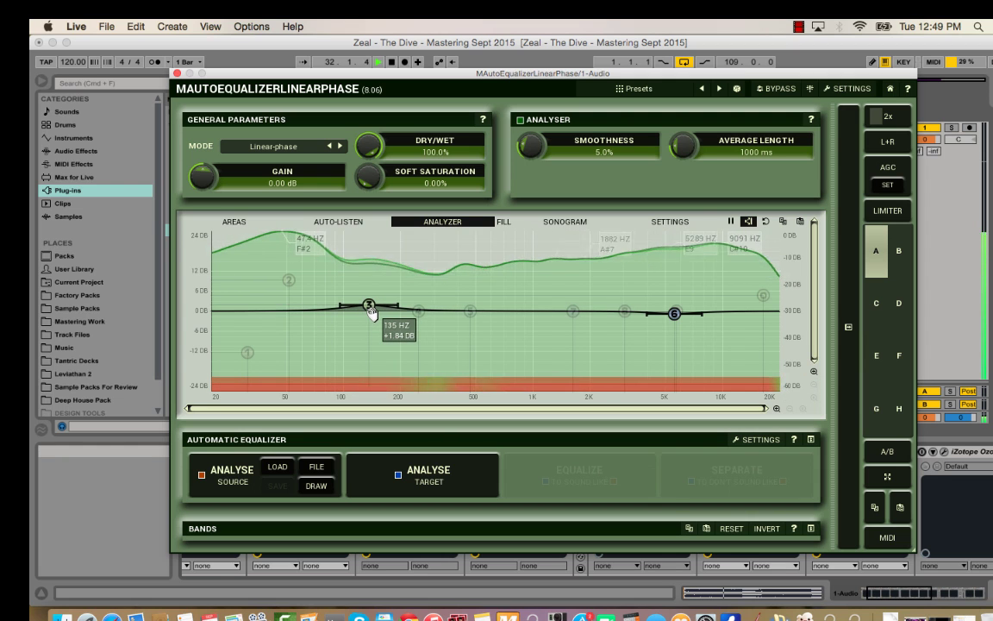
pyautogui.moveTo(370, 312); pyautogui.dragTo(371, 322)
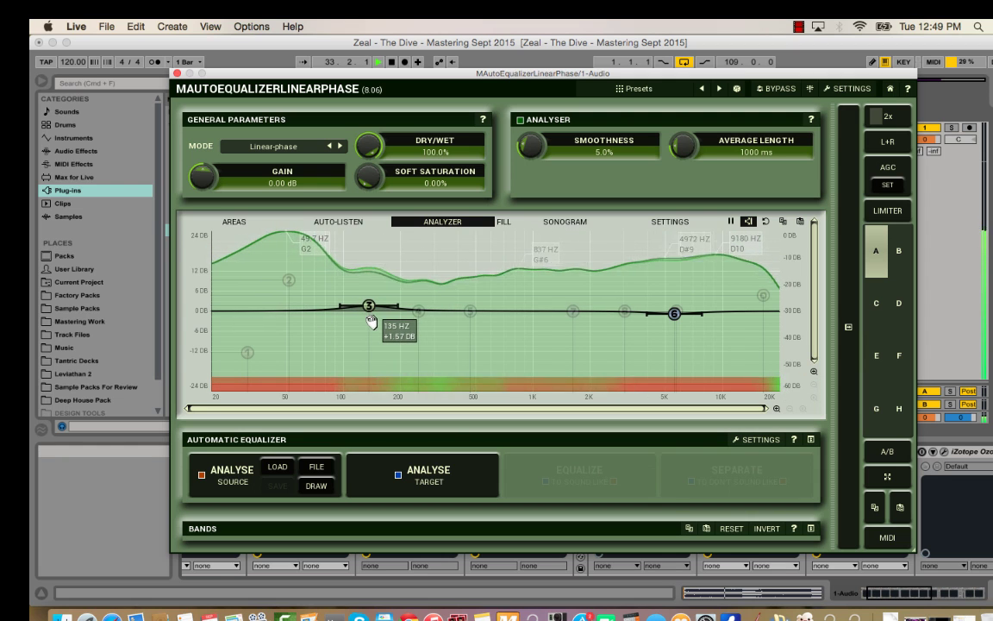
pyautogui.press('super+alt+p')
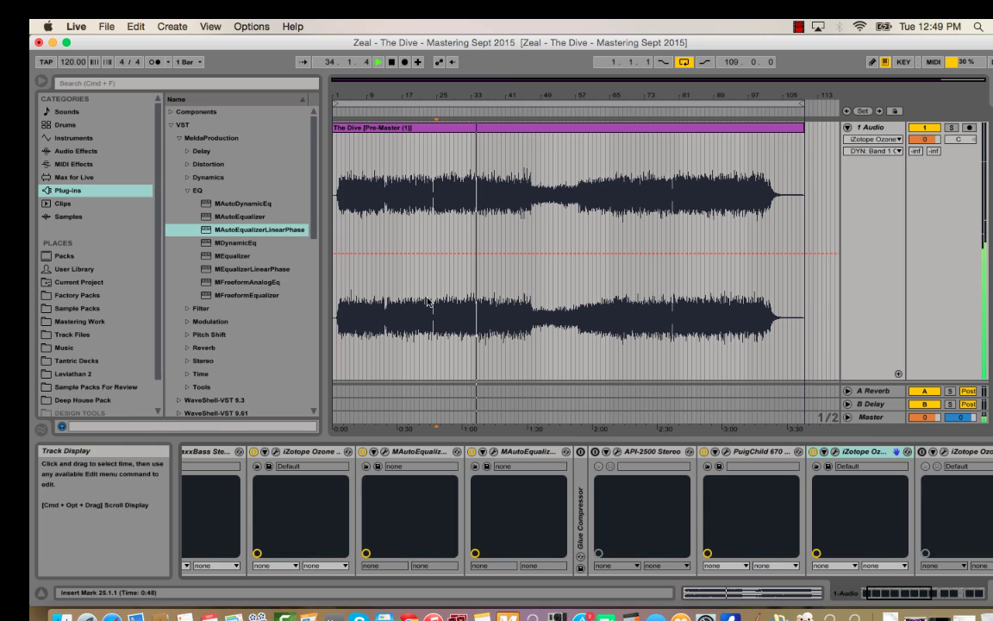
# - Open Ozone 6 Dynamics, set the Mid channel's Band 3 gain to 0.4 dB during playback, and review Bands 2 and 4 with the track stopped
pyautogui.click(834, 452)
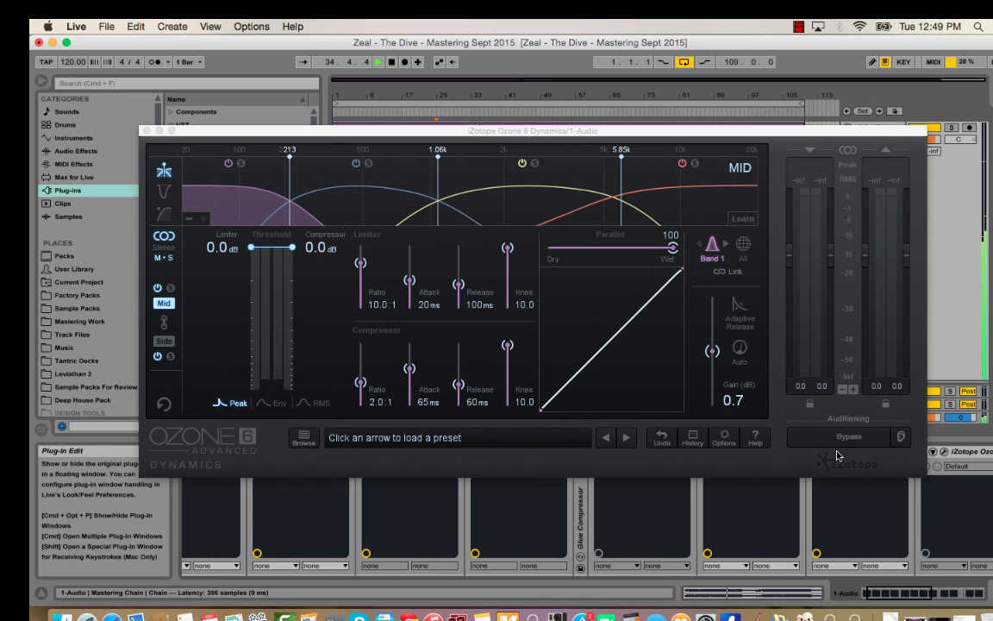
pyautogui.click(515, 194)
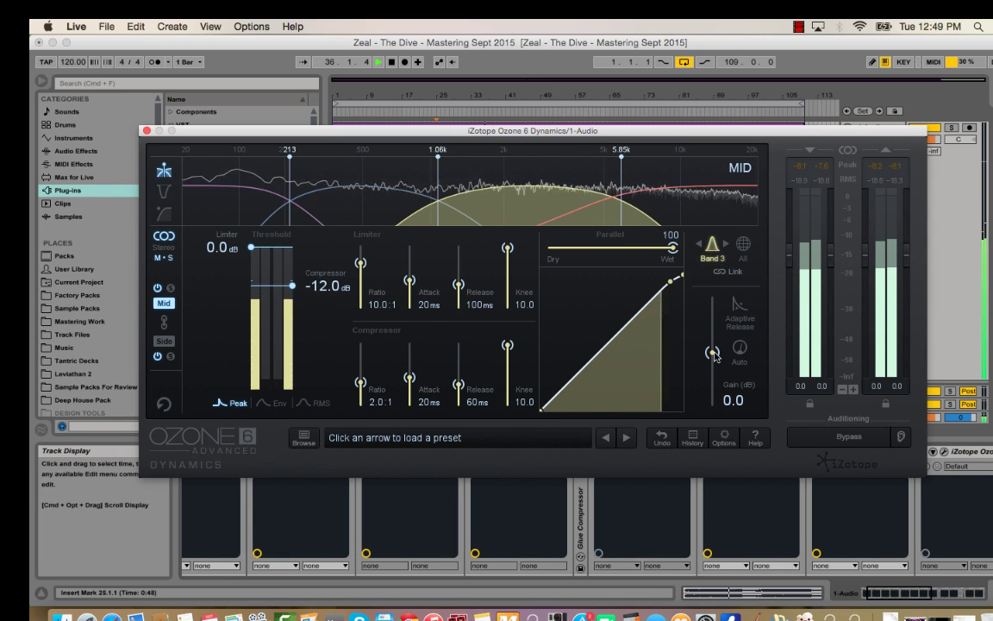
pyautogui.moveTo(713, 354); pyautogui.dragTo(712, 352)
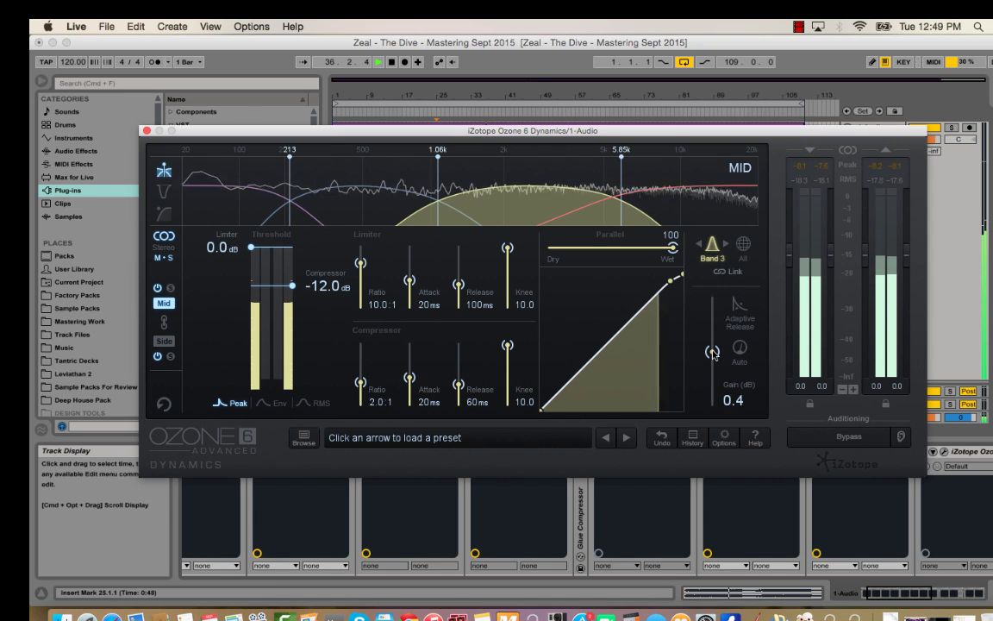
pyautogui.click(678, 202)
pyautogui.click(319, 195)
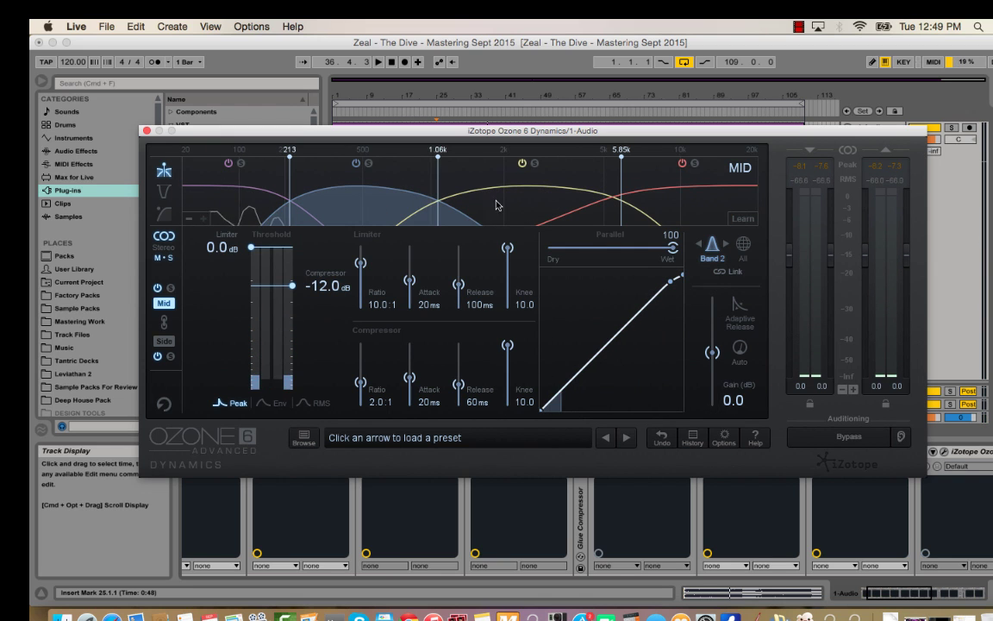
pyautogui.click(530, 205)
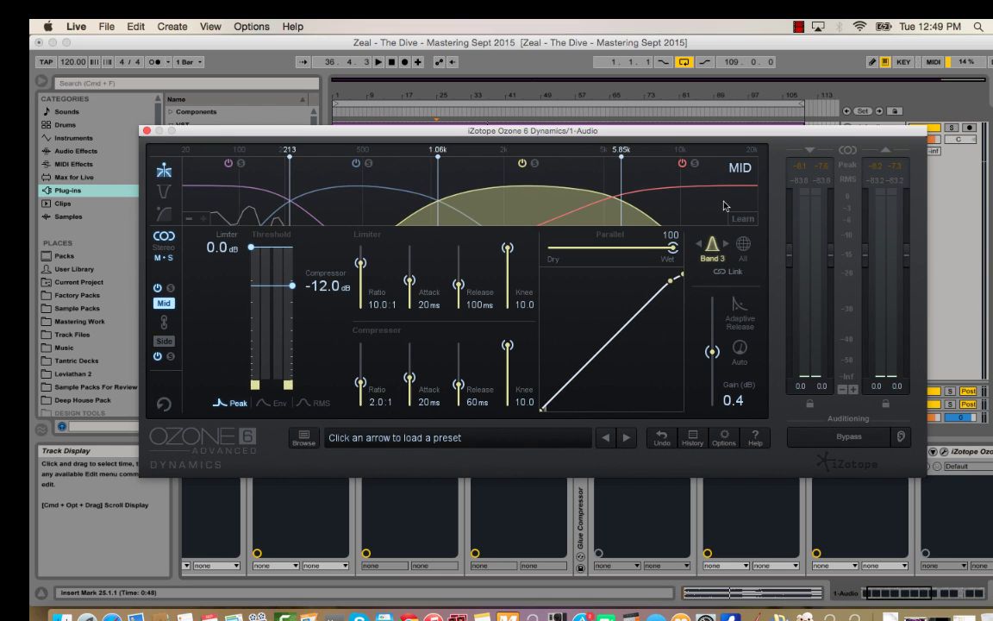
pyautogui.click(711, 204)
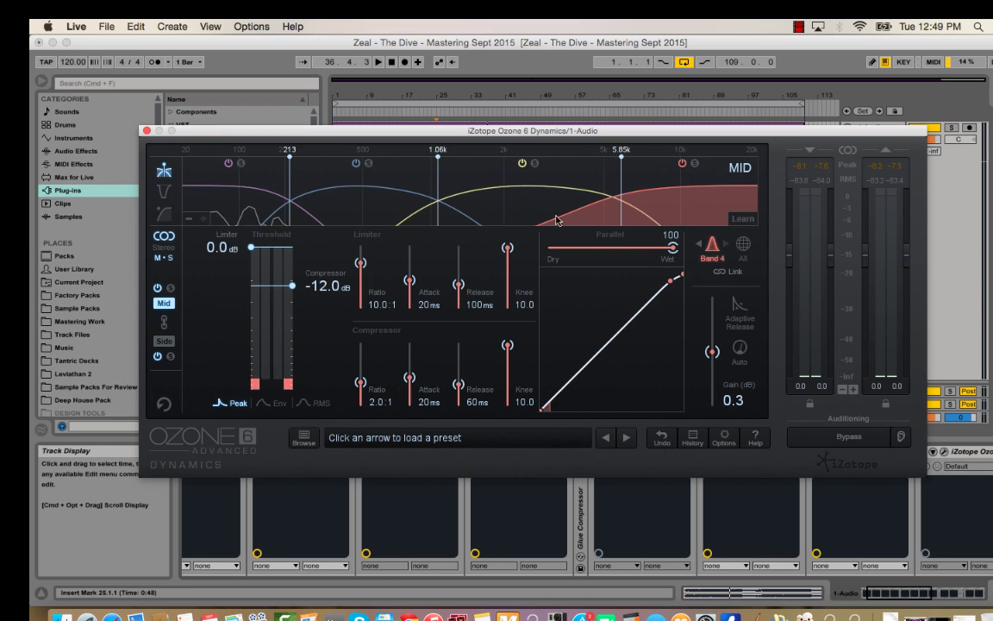
# - Set the Side channel's gains in Ozone 6 Dynamics to 0.7 dB for Band 3 and 0.5 dB for Band 4
pyautogui.click(164, 342)
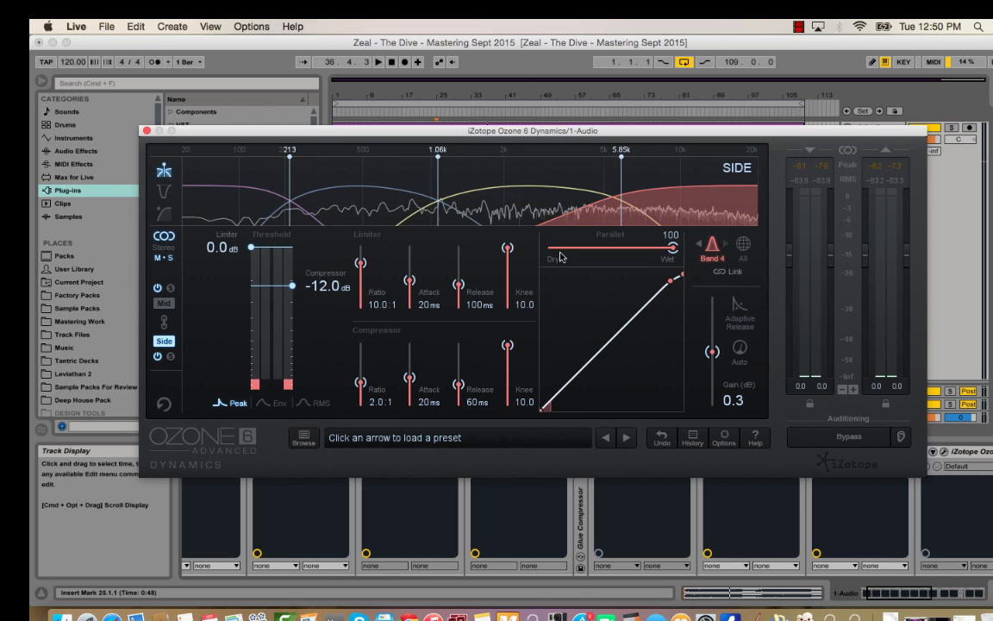
pyautogui.click(561, 206)
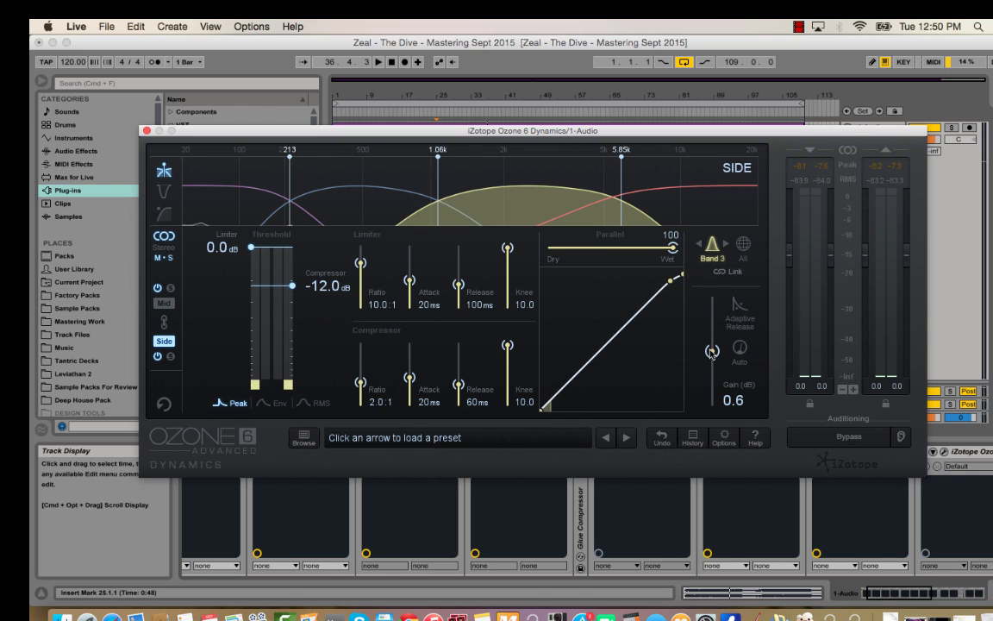
pyautogui.scroll(1, 712, 352)
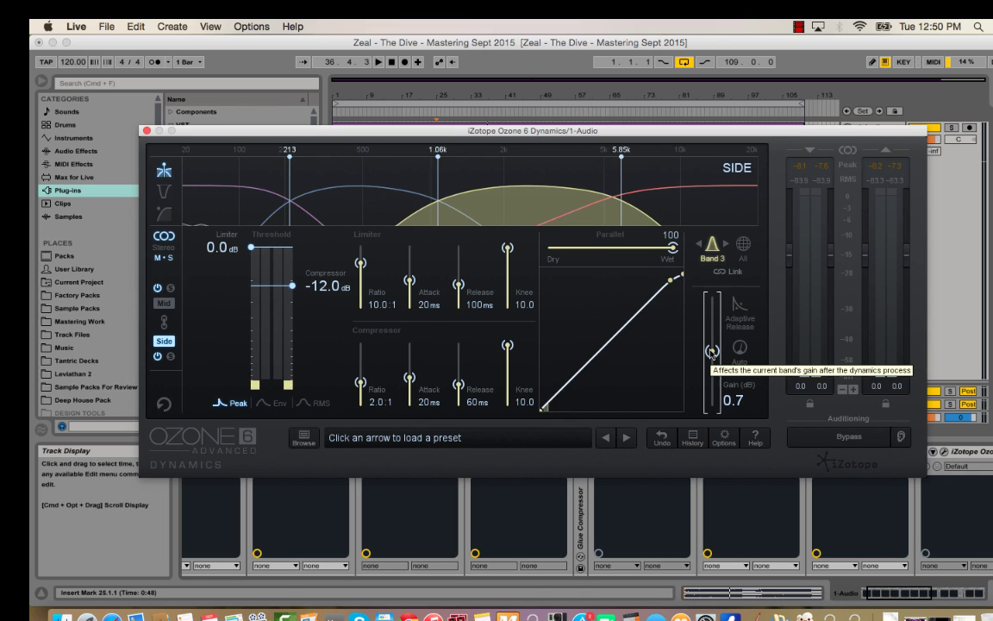
pyautogui.click(664, 188)
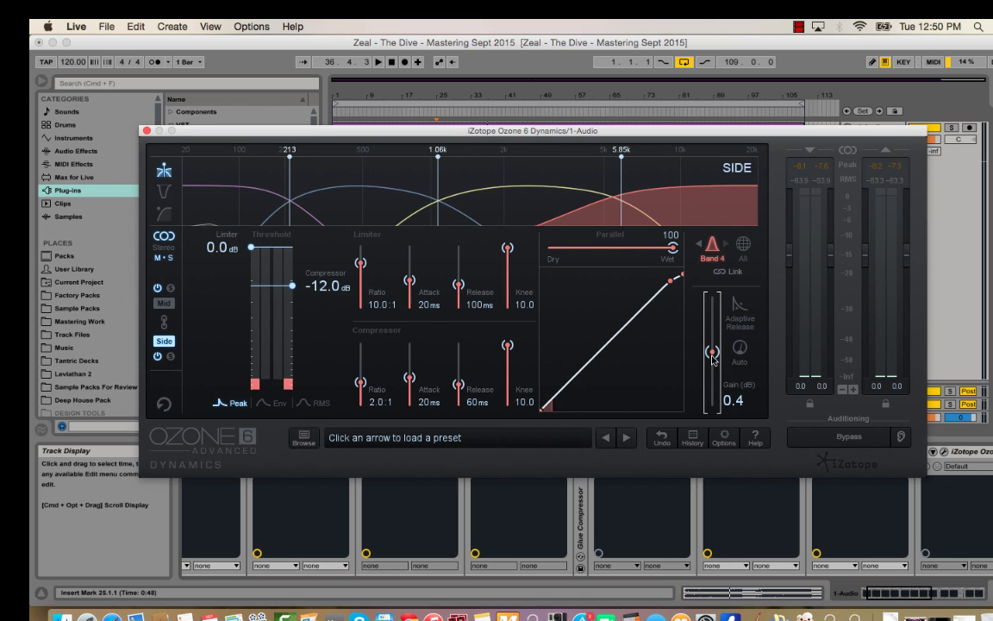
pyautogui.scroll(1, 712, 353)
# - Compare Band 1 between the Side and Mid channels, check the Mid channel's Band 4, and hide the plug-in window
pyautogui.click(255, 207)
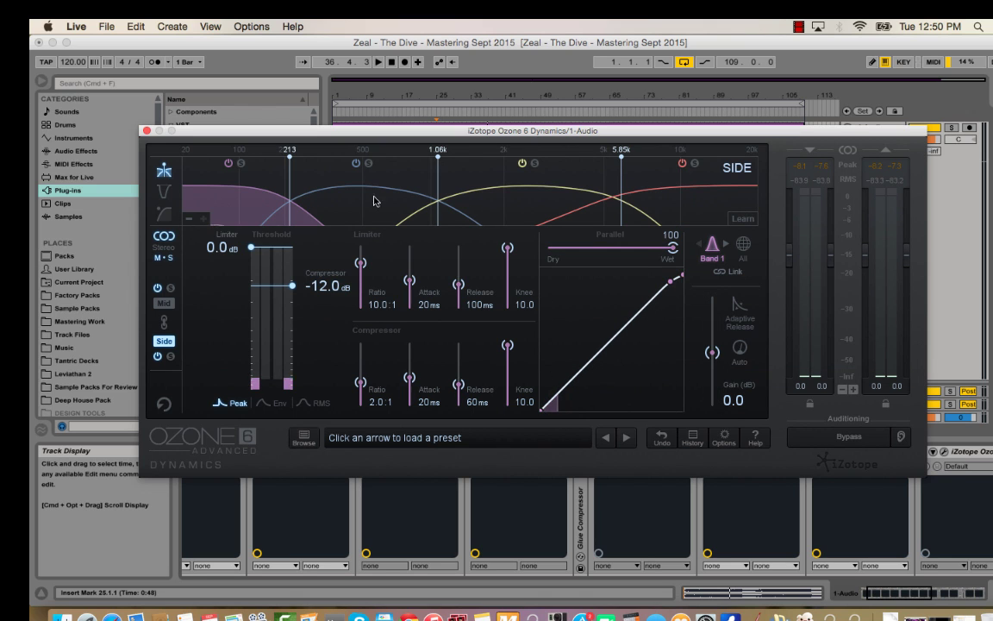
pyautogui.click(164, 303)
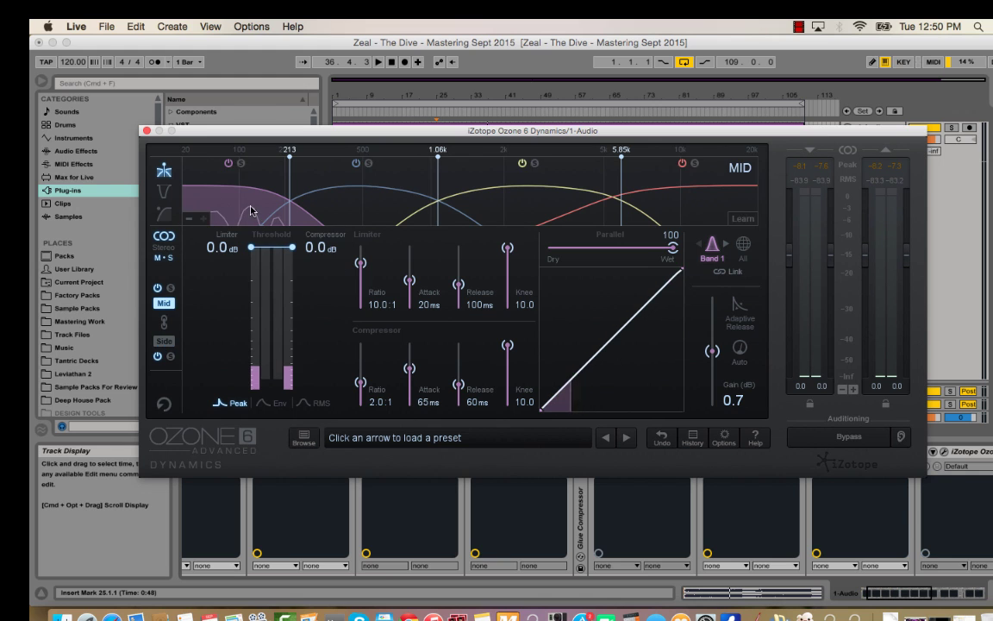
pyautogui.click(698, 197)
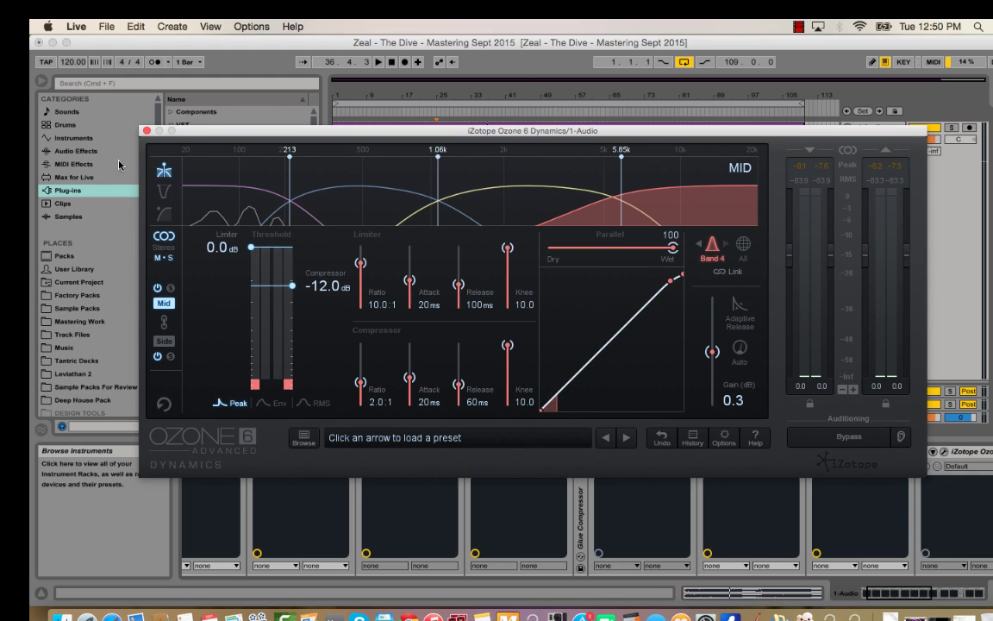
pyautogui.press('super+alt+p')
# - Insert MFreeformEqualizer after the second MAutoEqualizerLinearPhase, sketch a broad midrange dip of about 10 dB, and remove the equalizer
pyautogui.click(517, 451)
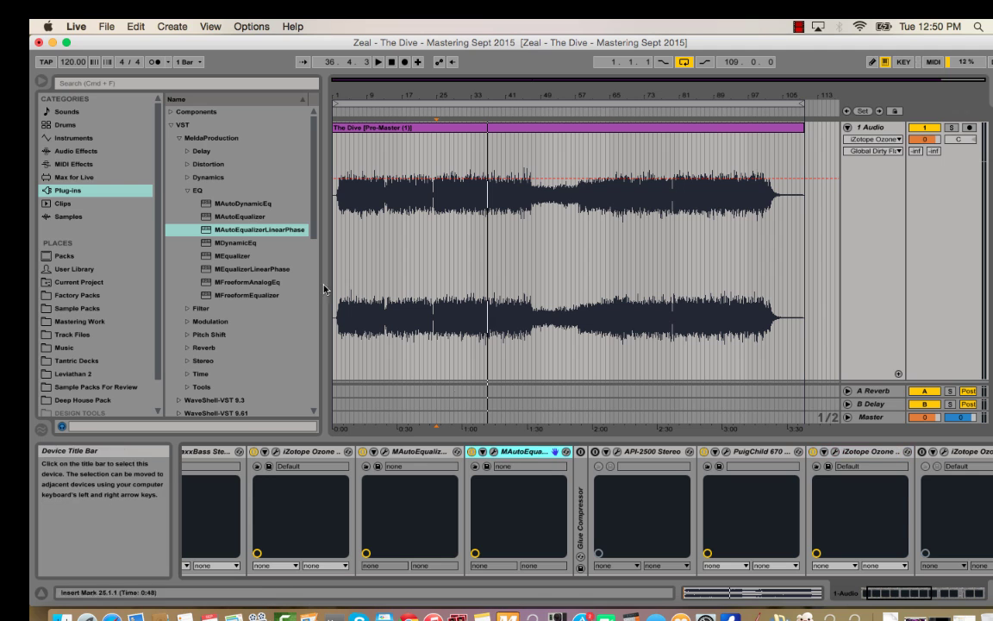
pyautogui.moveTo(246, 295); pyautogui.dragTo(574, 454)
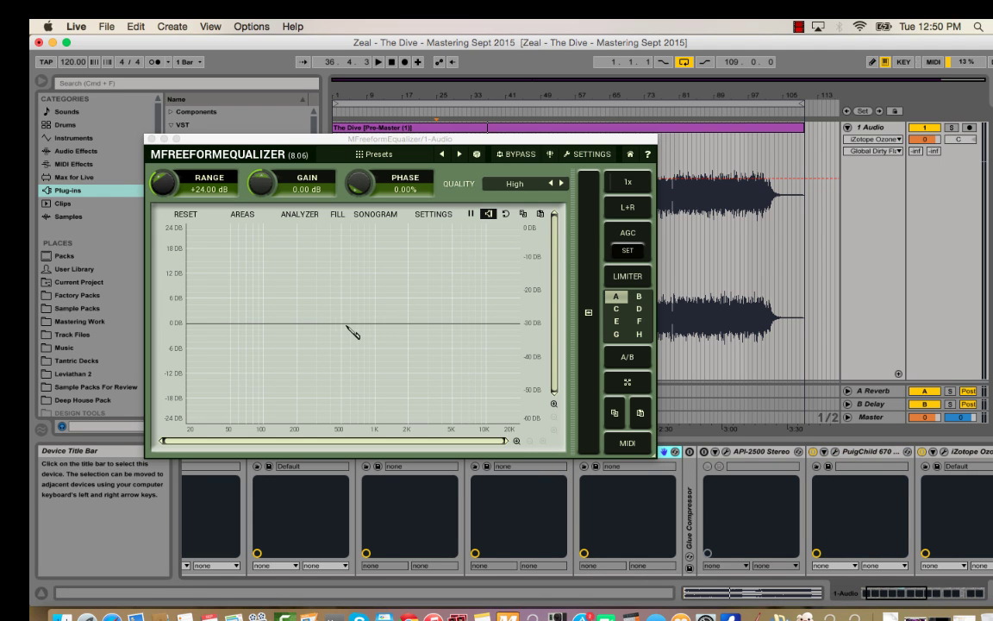
pyautogui.moveTo(346, 326); pyautogui.dragTo(358, 366)
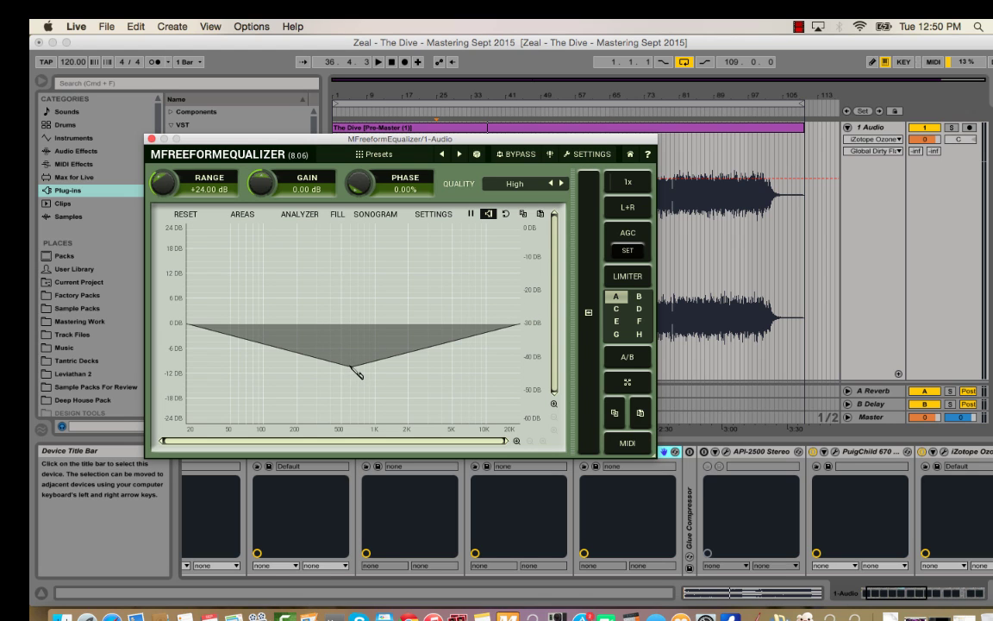
pyautogui.moveTo(358, 372); pyautogui.dragTo(354, 337)
pyautogui.press('BackSpace')
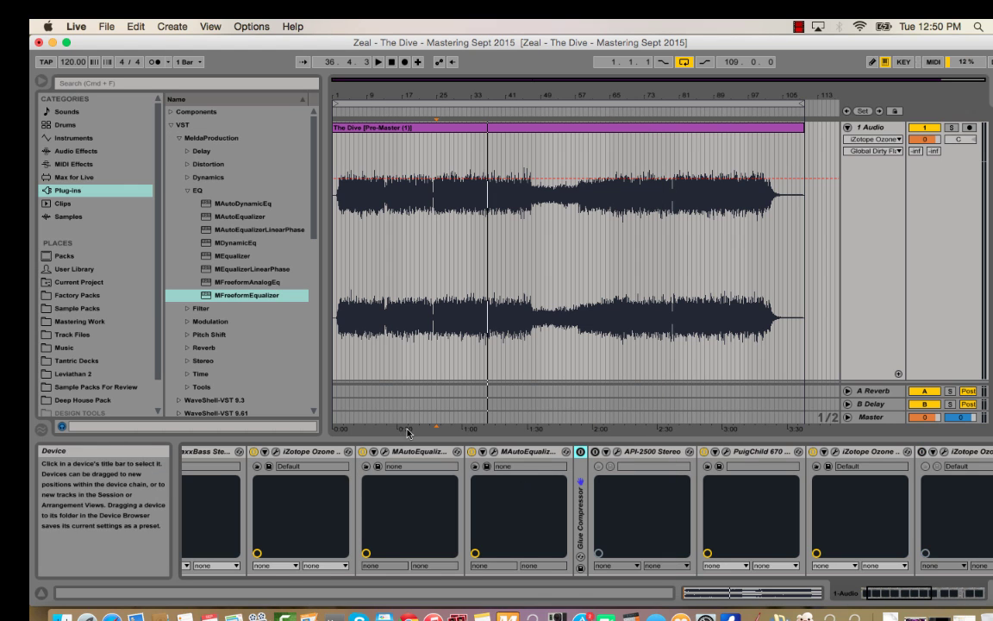
# - Add MFreeformEqualizer before the Glue Compressor again, draw a curve boosting the lows and highs, and delete the plug-in
pyautogui.moveTo(226, 295); pyautogui.dragTo(577, 486)
pyautogui.moveTo(212, 328)
pyautogui.mouseDown()
pyautogui.moveTo(208, 310)
pyautogui.moveTo(305, 329)
pyautogui.mouseUp()
pyautogui.moveTo(399, 328); pyautogui.dragTo(478, 314)
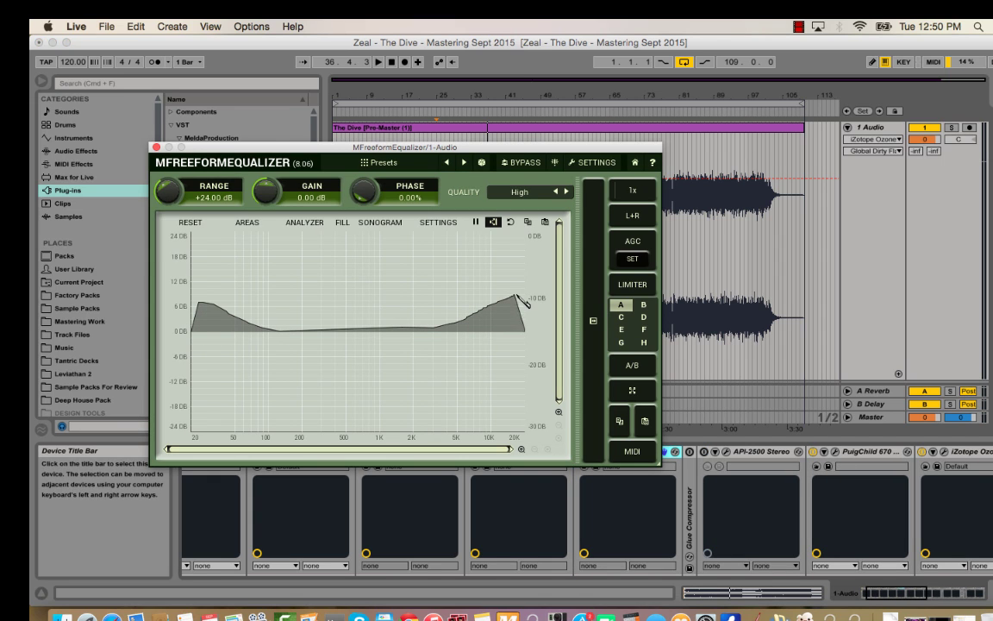
pyautogui.moveTo(228, 309); pyautogui.dragTo(303, 323)
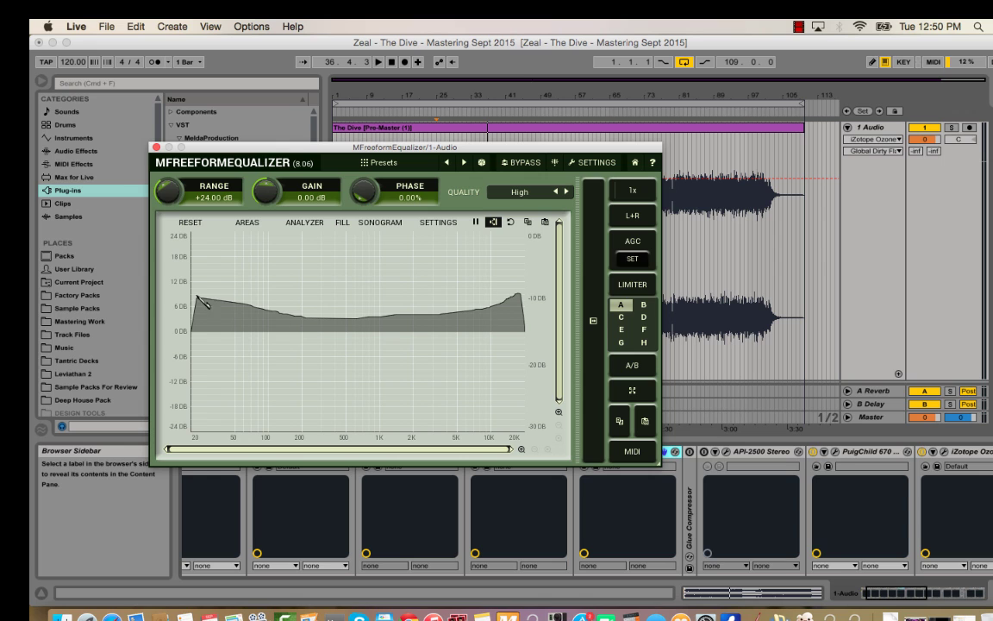
pyautogui.click(156, 147)
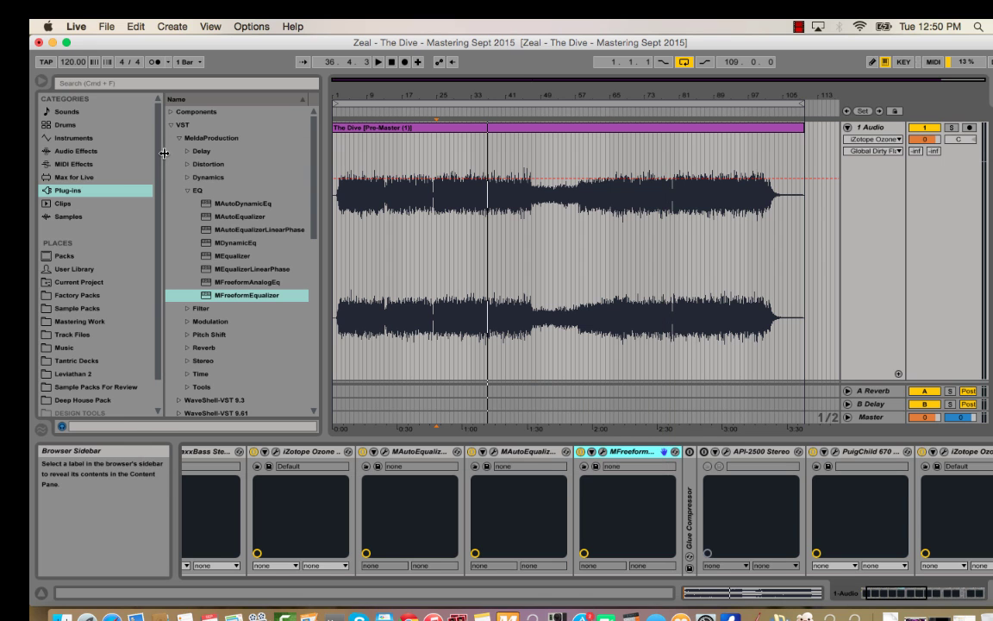
pyautogui.press('Delete')
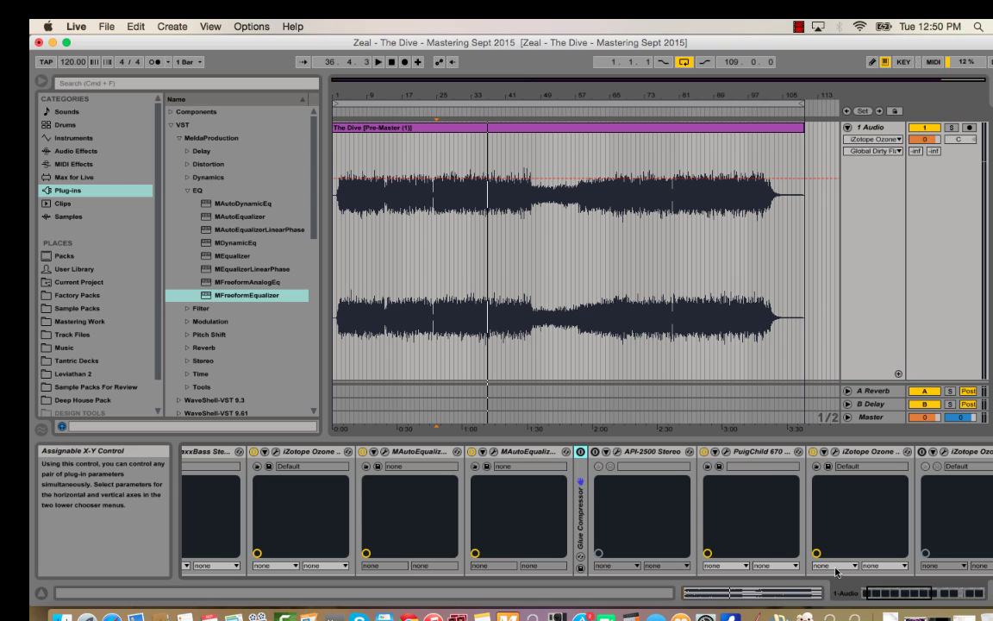
# - Review the second MAutoEqualizerLinearPhase's curve and Ozone 6 Dynamics' Mid Band 3 settings, closing each window after checking it
pyautogui.click(493, 452)
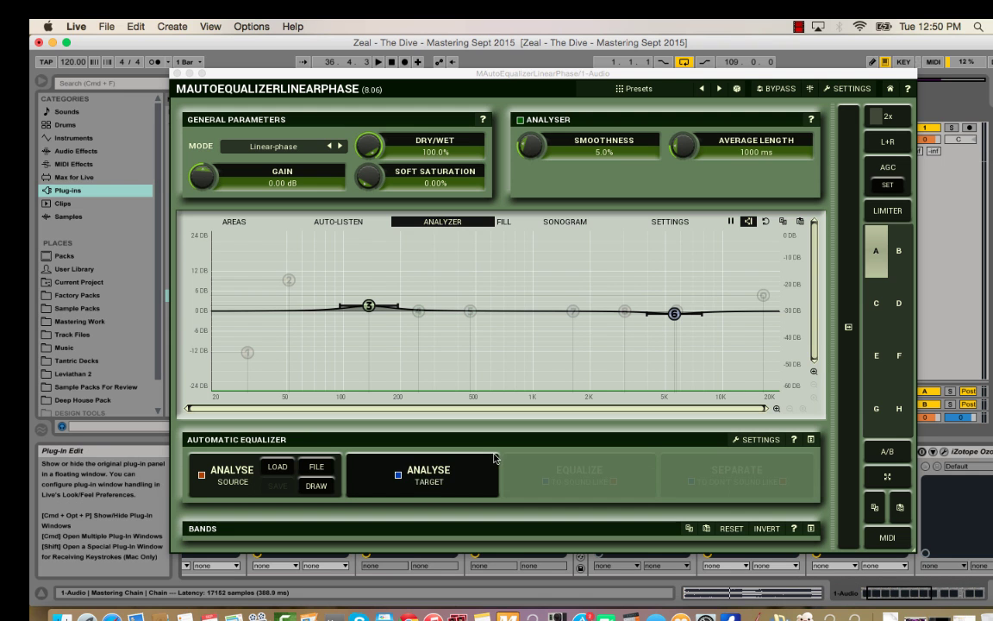
pyautogui.click(177, 73)
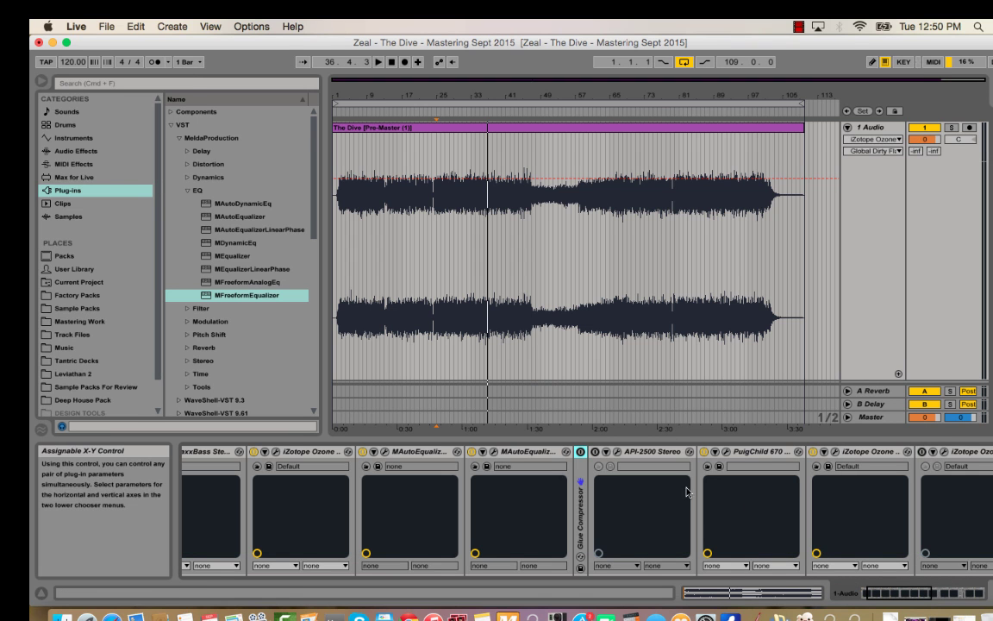
pyautogui.click(836, 451)
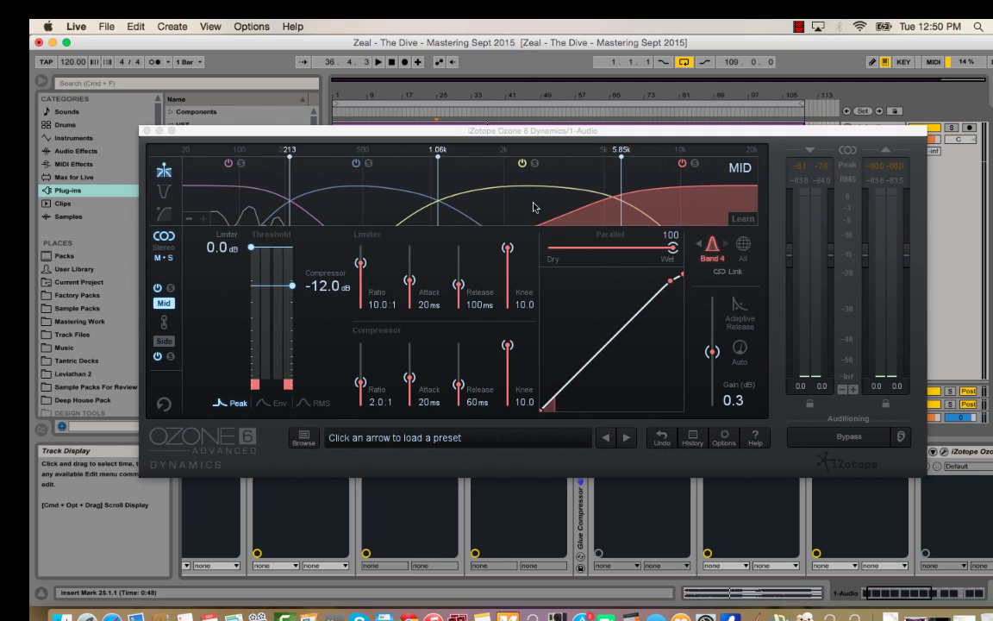
pyautogui.click(534, 207)
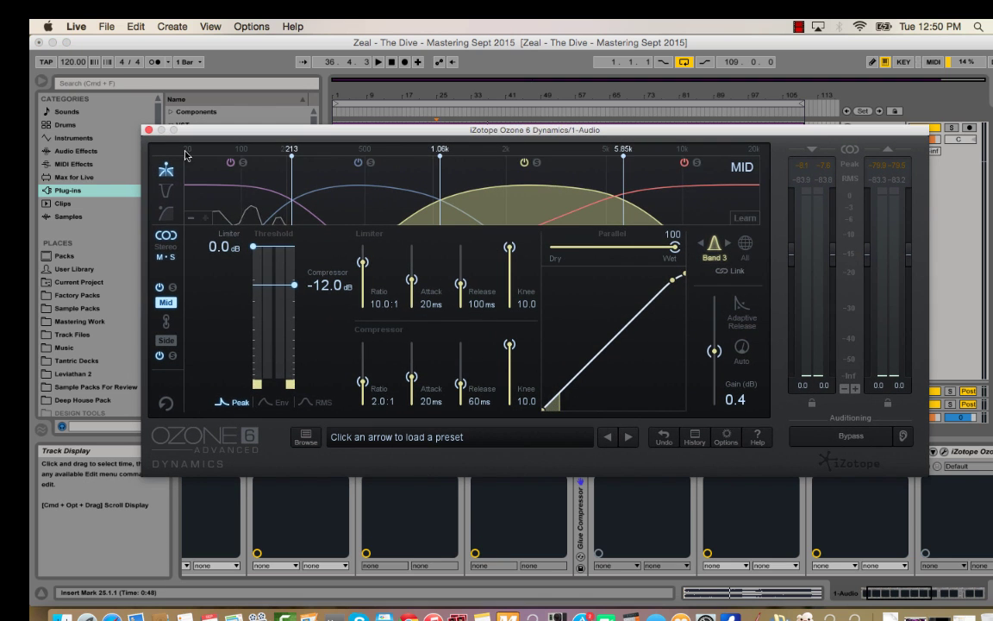
pyautogui.click(148, 130)
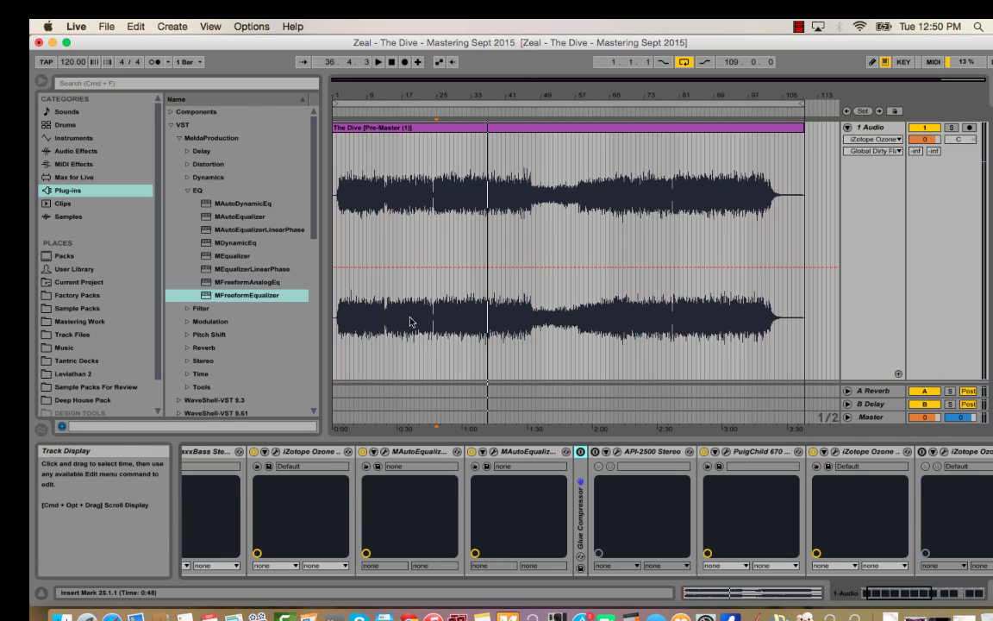
# - Play the track, raise Mid Band 3's gain in Ozone 6 Dynamics to 0.5 dB, and compare the sound with the plug-in off and on
pyautogui.press('space')
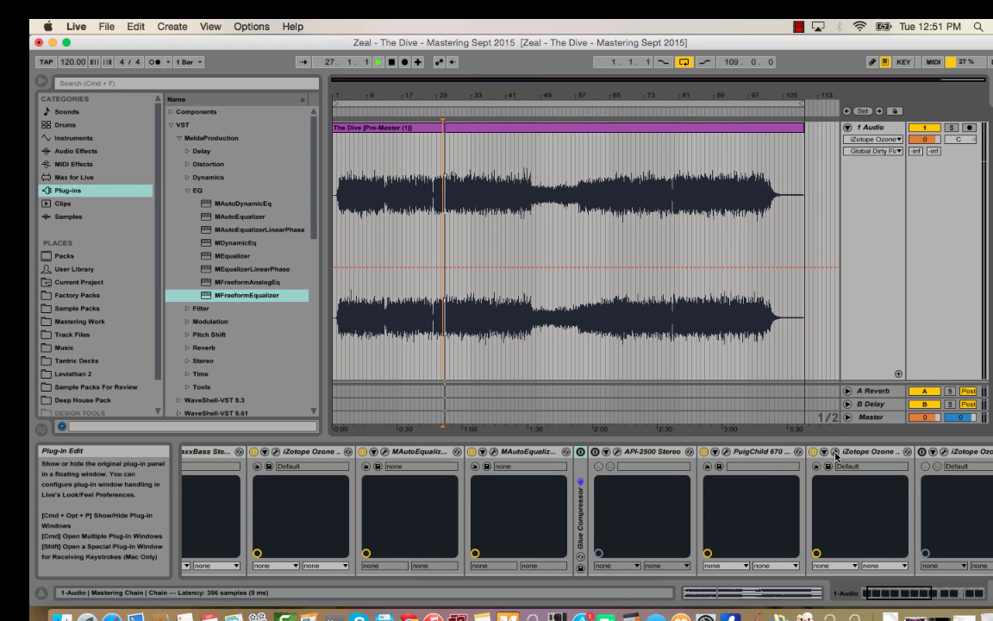
pyautogui.click(835, 455)
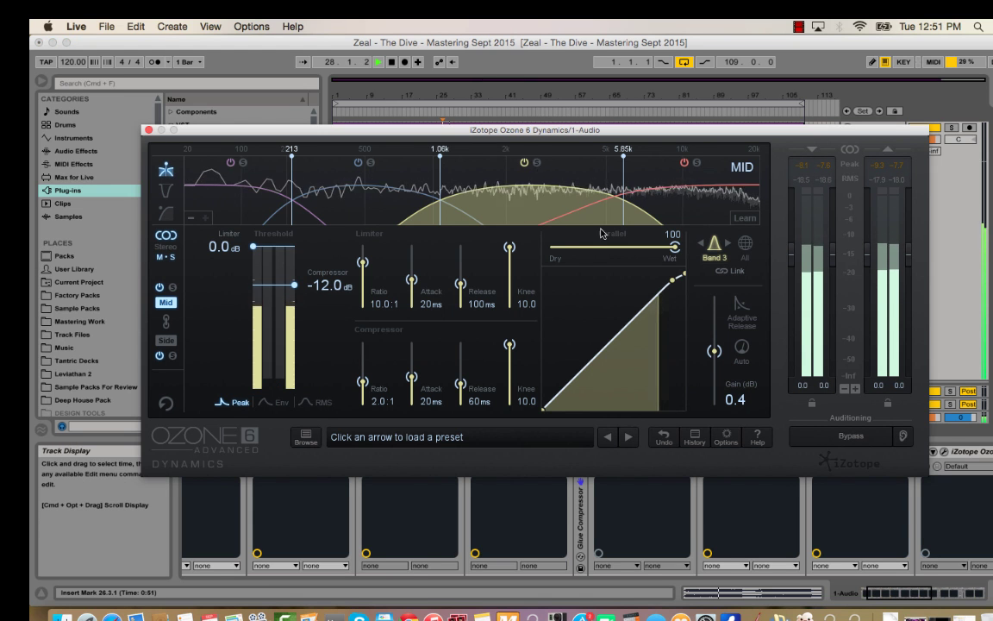
pyautogui.moveTo(714, 351)
pyautogui.mouseDown()
pyautogui.moveTo(715, 334)
pyautogui.moveTo(717, 355)
pyautogui.mouseUp()
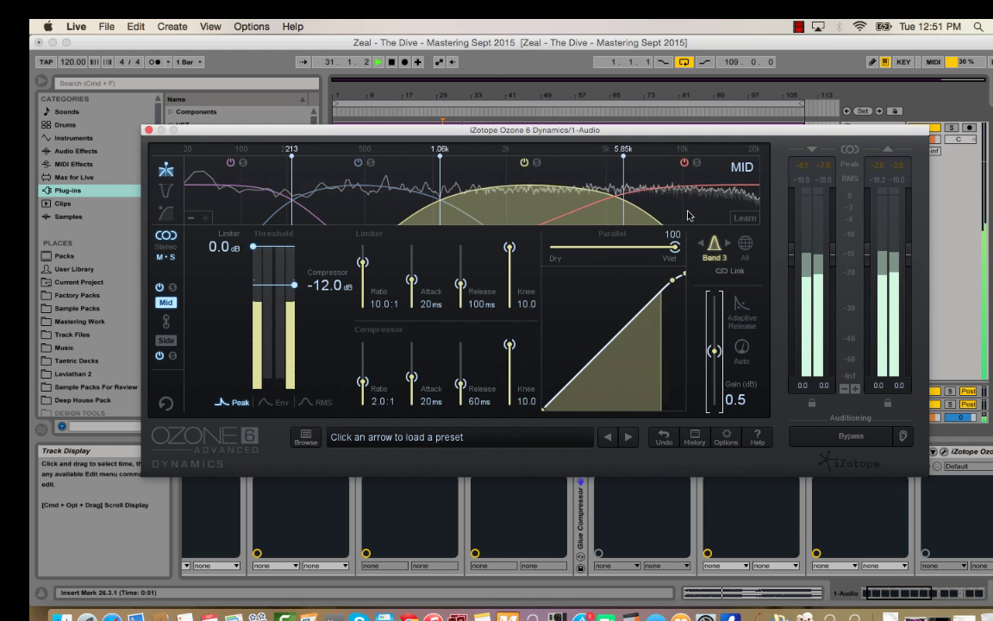
pyautogui.click(722, 452)
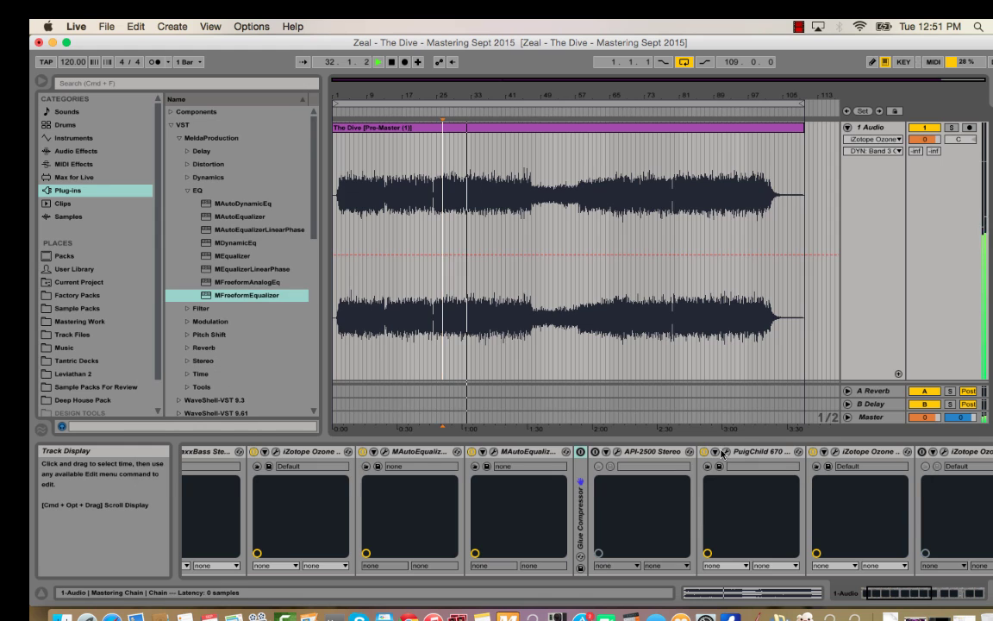
pyautogui.click(813, 453)
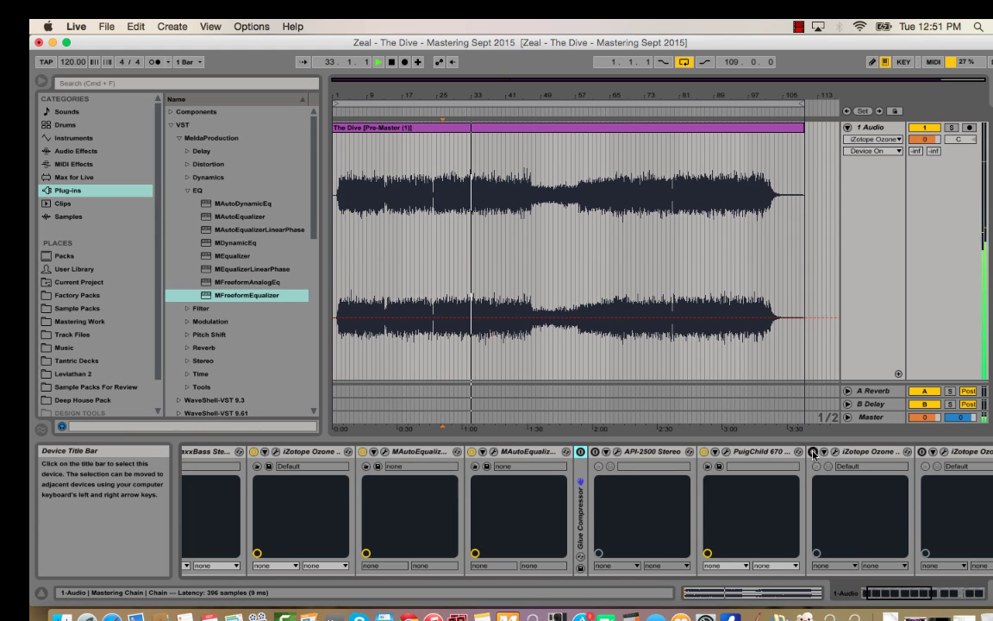
pyautogui.click(812, 454)
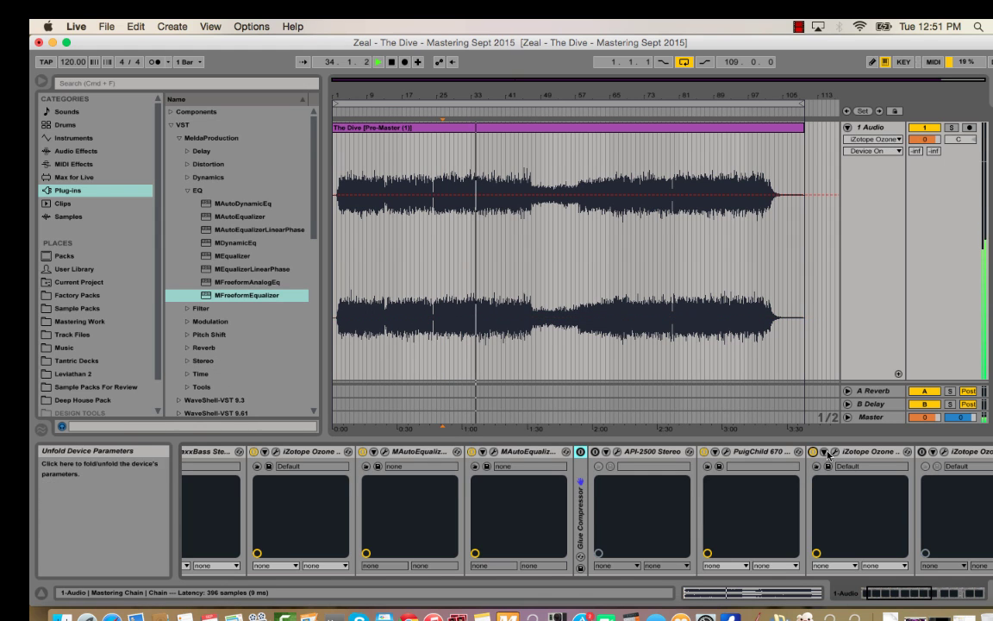
# - Reopen Ozone 6 Dynamics, stop playback and display the Side channel's Band 4 settings
pyautogui.click(835, 453)
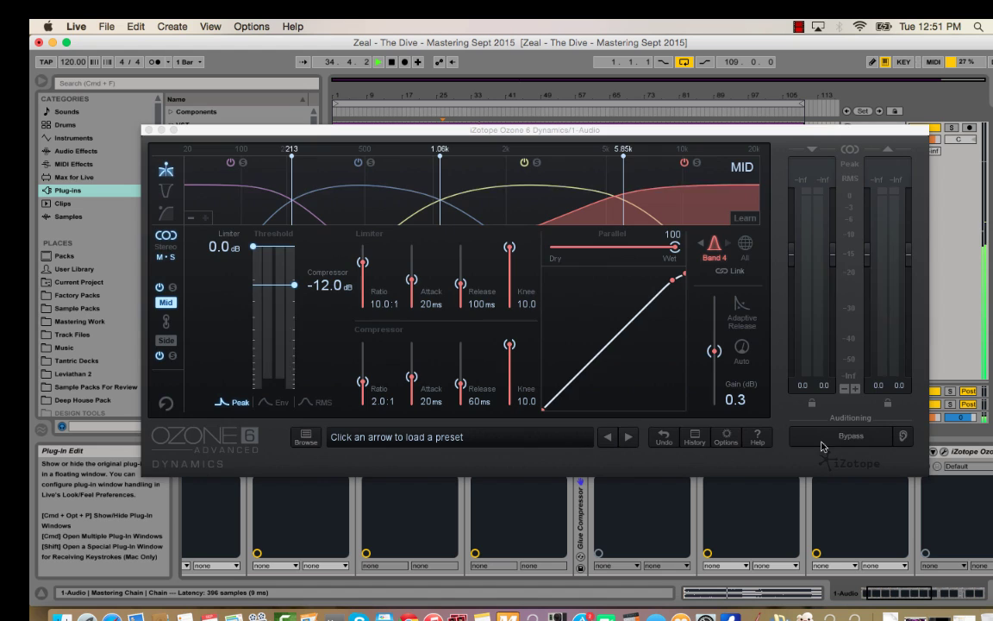
pyautogui.press('space')
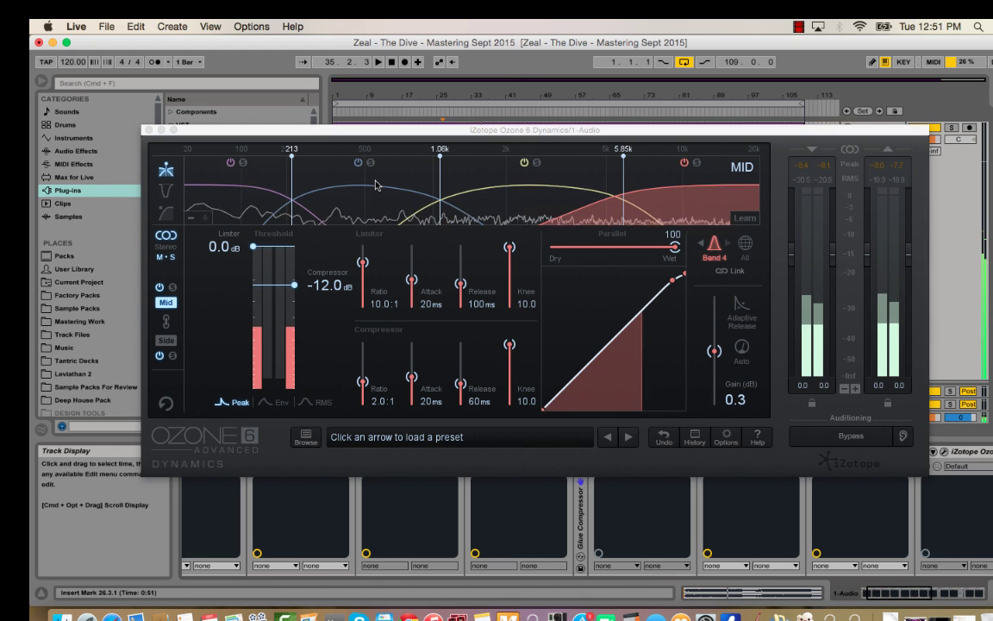
pyautogui.click(167, 341)
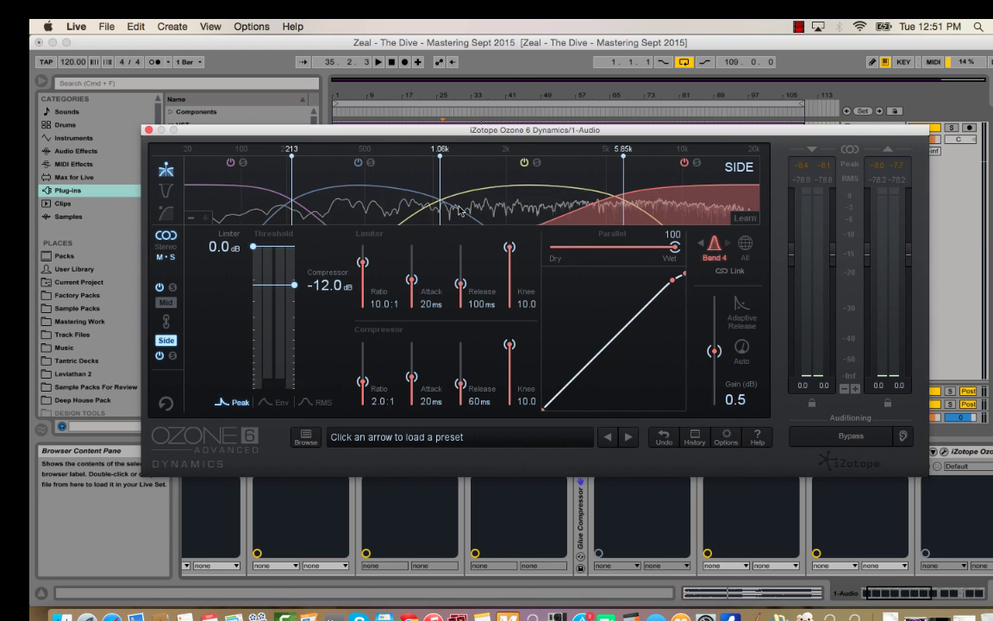
# - Play the track from about bar 26 with Ozone 6 Dynamics showing the Side channel's Band 3 settings, and close its window
pyautogui.click(149, 129)
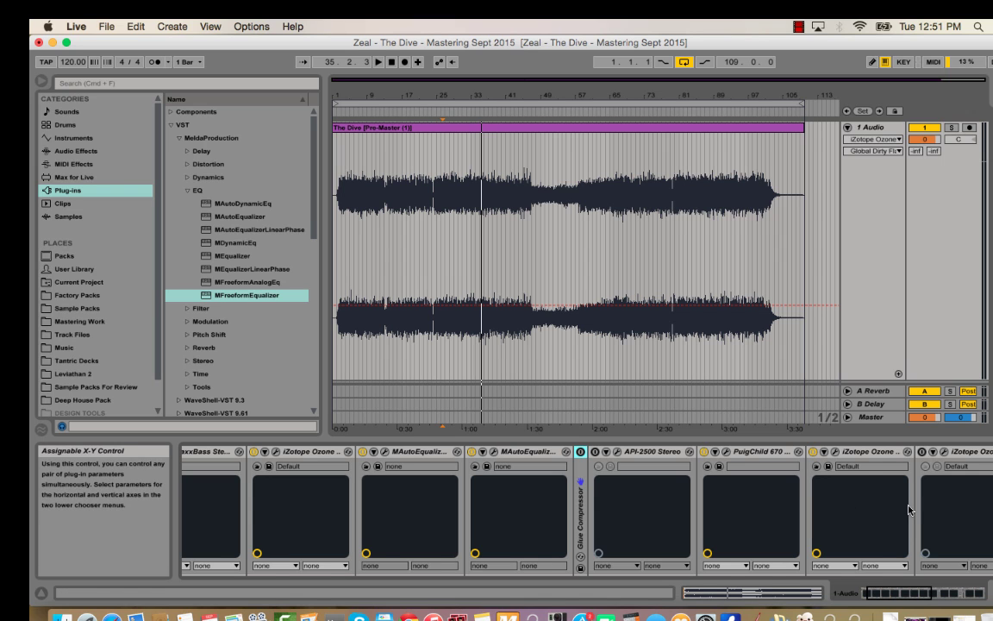
pyautogui.click(859, 457)
pyautogui.click(543, 199)
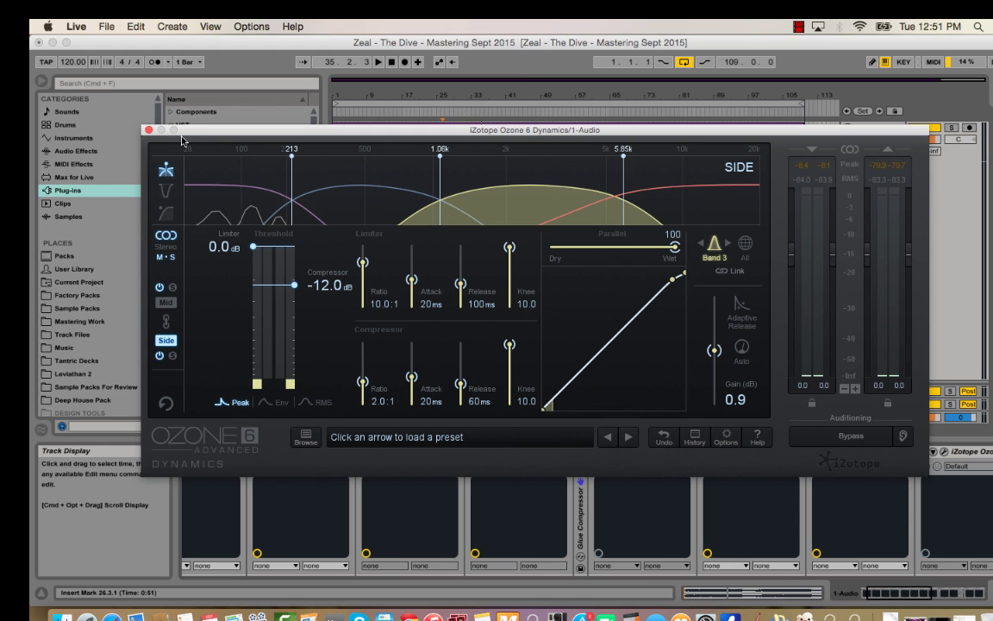
pyautogui.press('space')
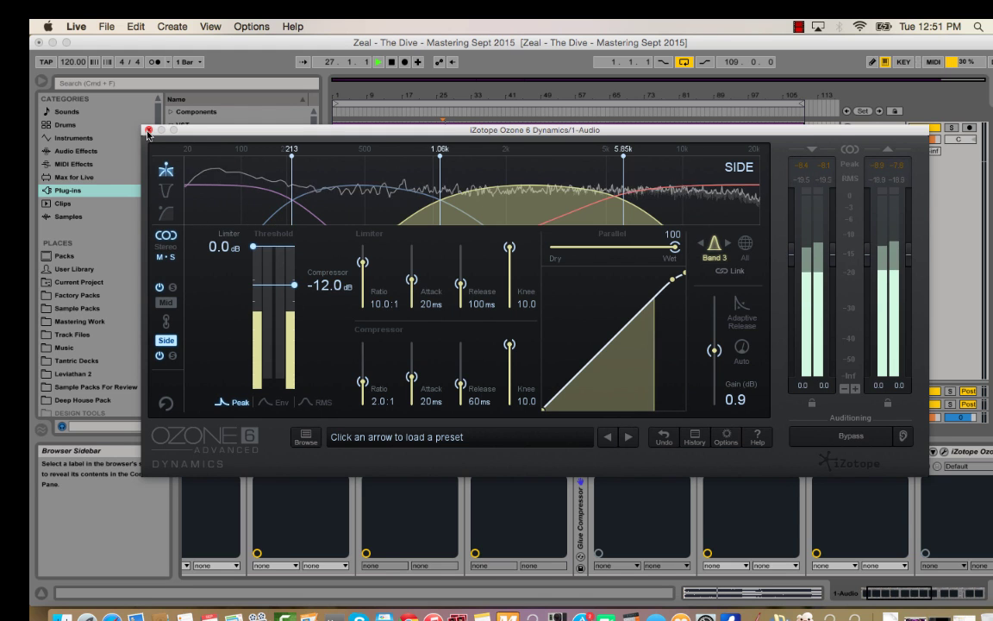
pyautogui.click(148, 131)
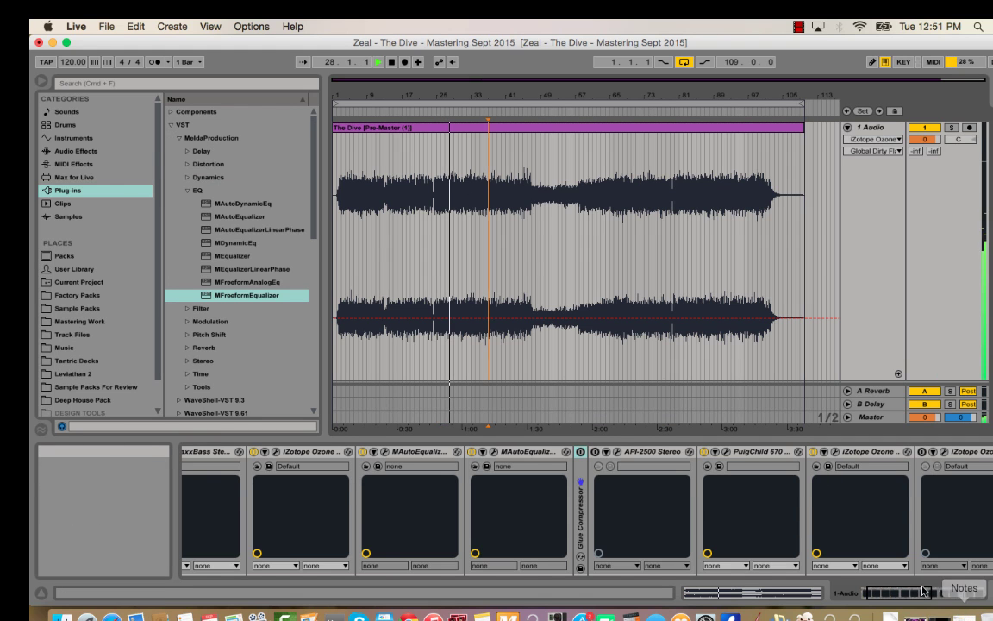
# - Reopen Ozone 6 Dynamics at the Side channel's Band 3 gain while the track plays
pyautogui.moveTo(901, 593); pyautogui.dragTo(931, 593)
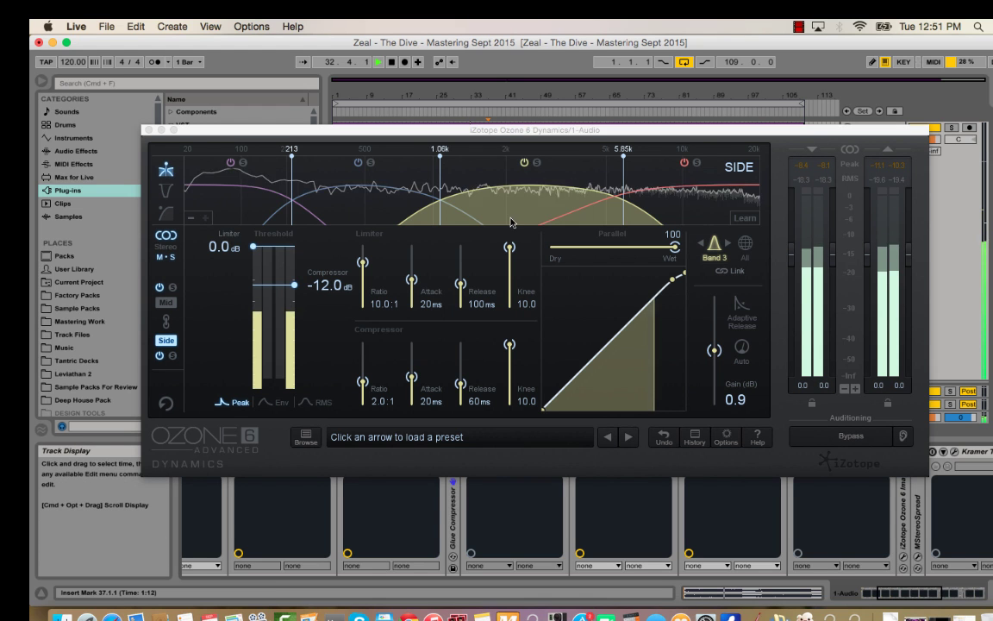
pyautogui.click(707, 451)
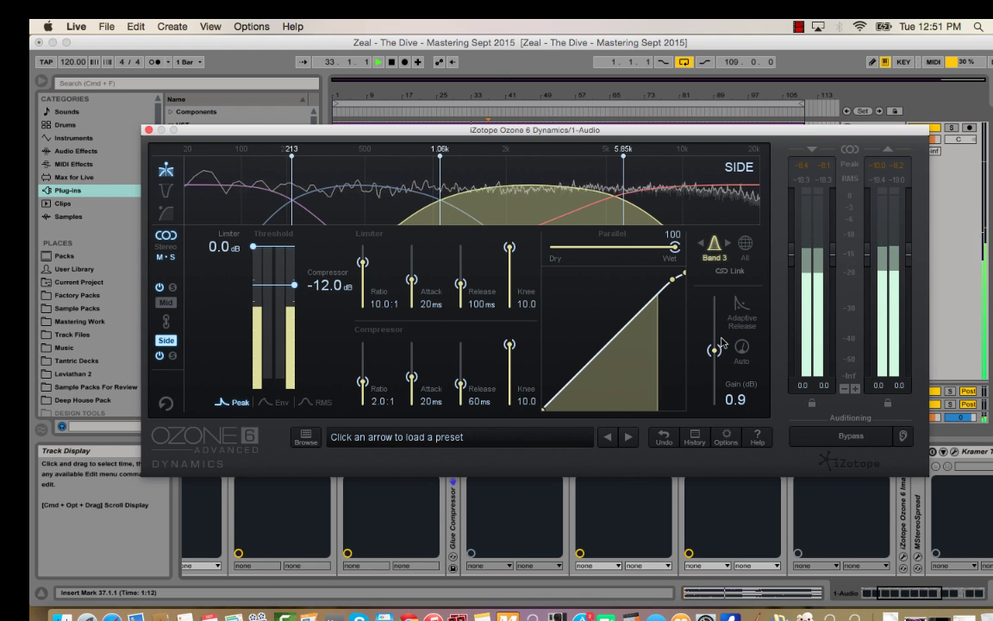
# - Set Band 3's side gain to 0.5 dB in Ozone 6 Dynamics and close its window
pyautogui.moveTo(713, 351); pyautogui.dragTo(713, 355)
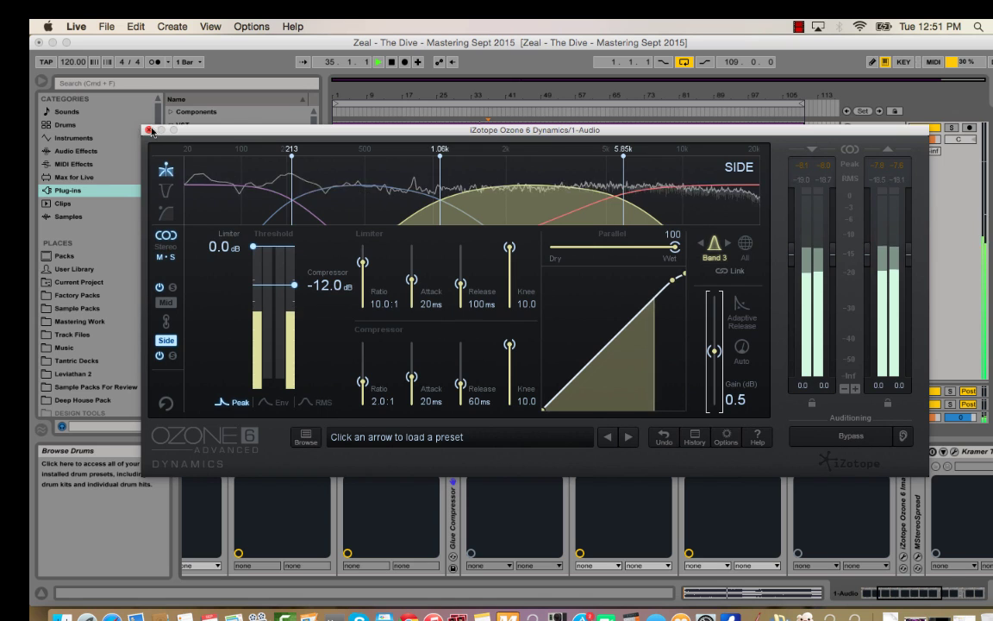
pyautogui.click(148, 130)
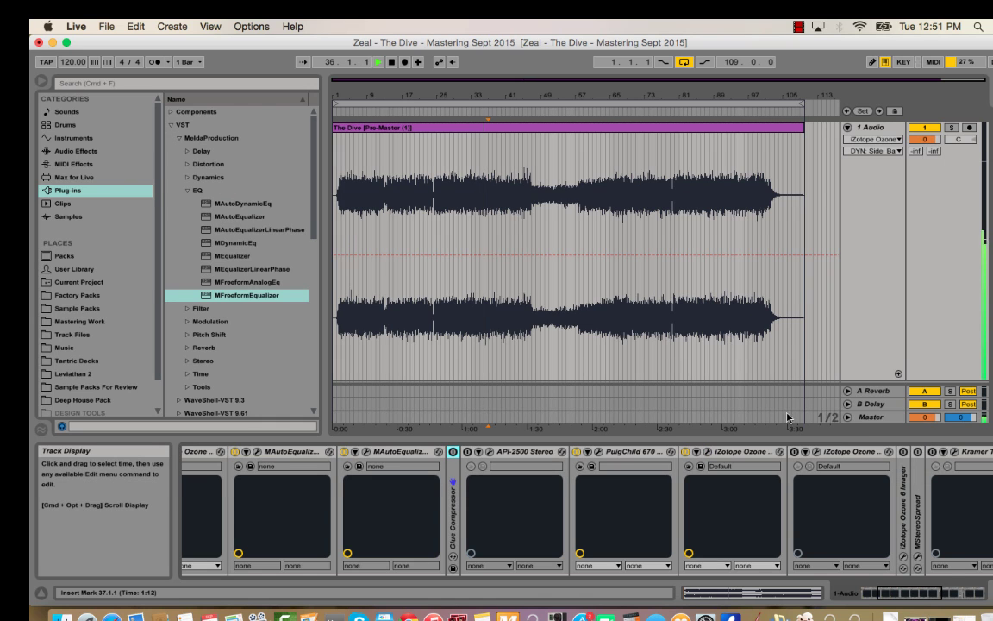
# - Look into the deactivated iZotope Ozone device just before the Ozone 6 Imager and close its window
pyautogui.hscroll(3, 814, 509)
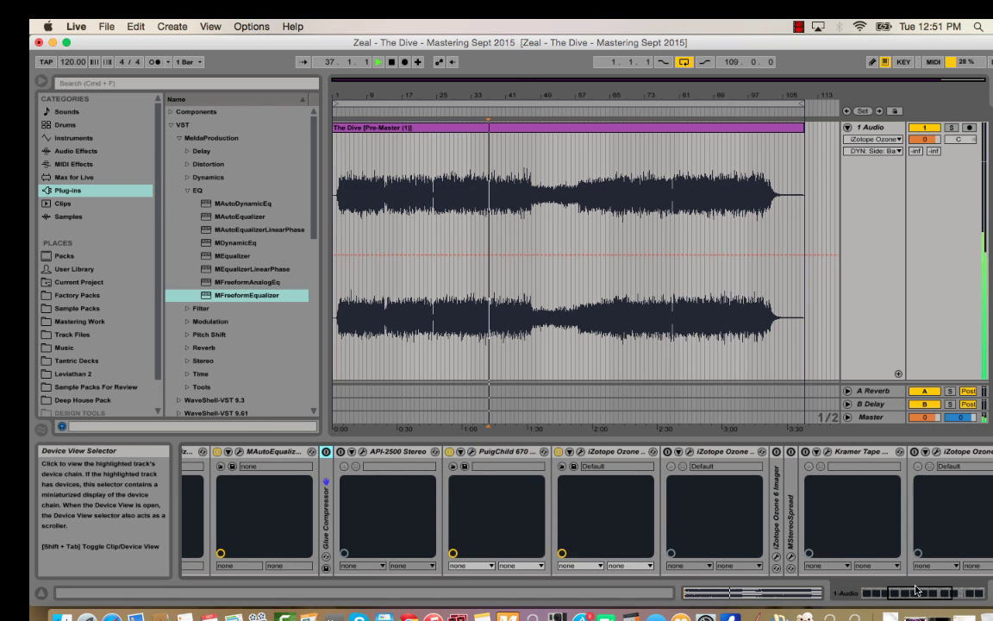
pyautogui.click(711, 451)
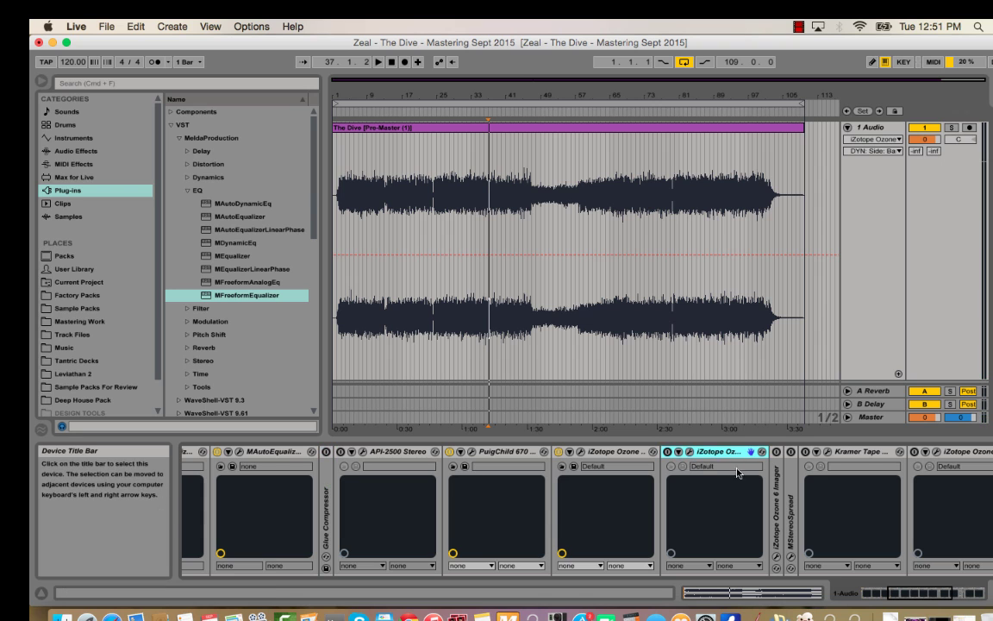
pyautogui.click(690, 454)
pyautogui.click(72, 80)
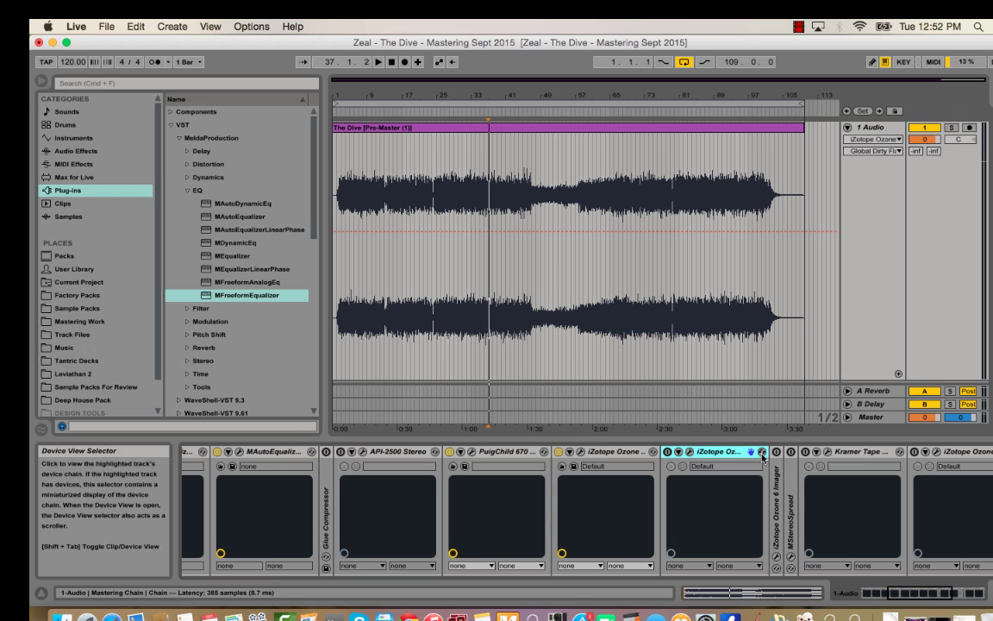
# - Play the track from around bar 26, open MStereoSpread's window and activate the device
pyautogui.hscroll(5, 810, 517)
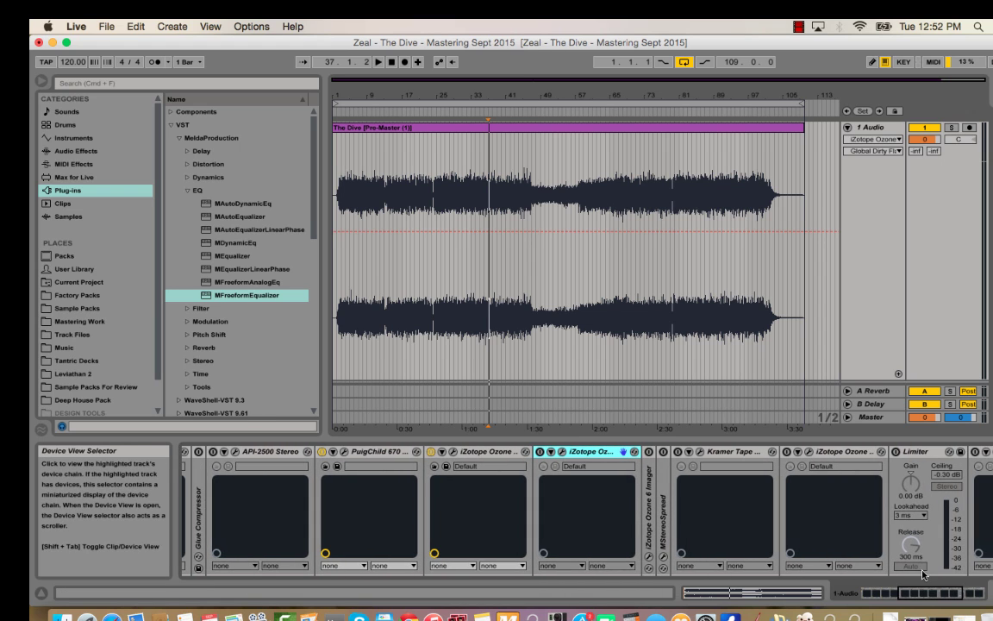
pyautogui.click(649, 485)
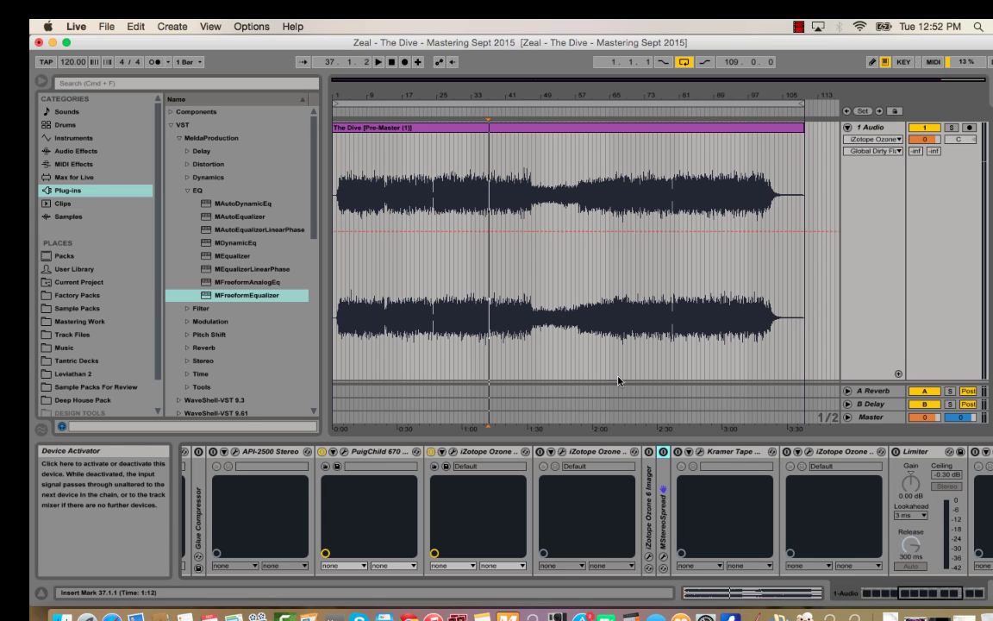
pyautogui.click(441, 212)
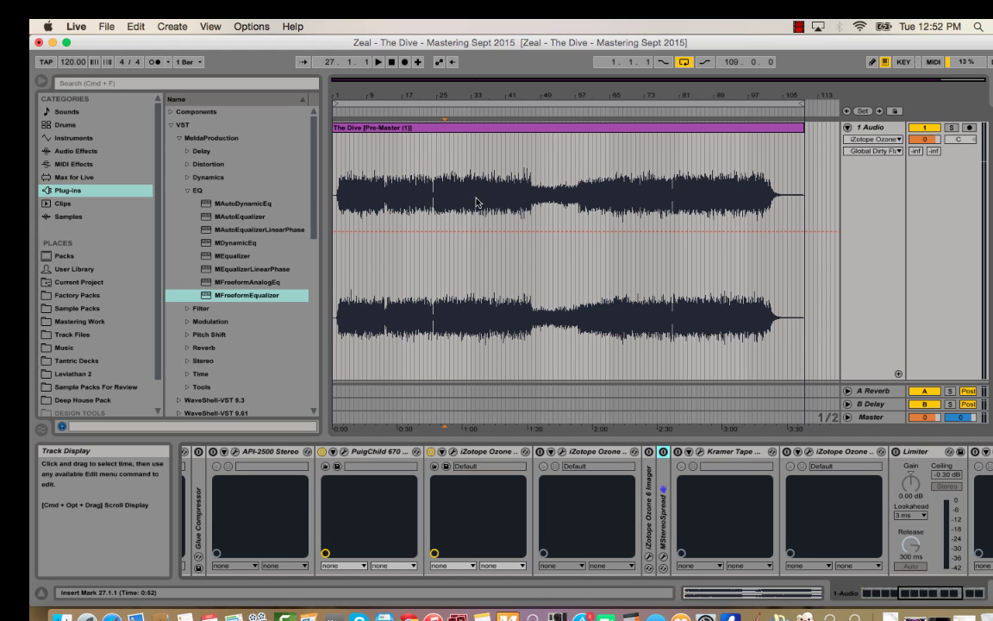
pyautogui.press('space')
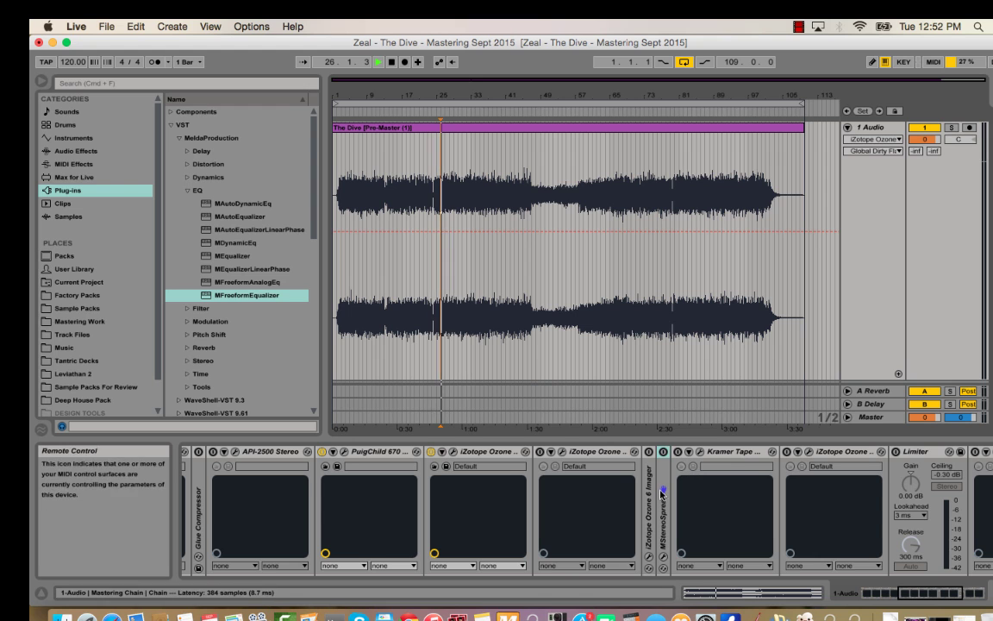
pyautogui.click(662, 557)
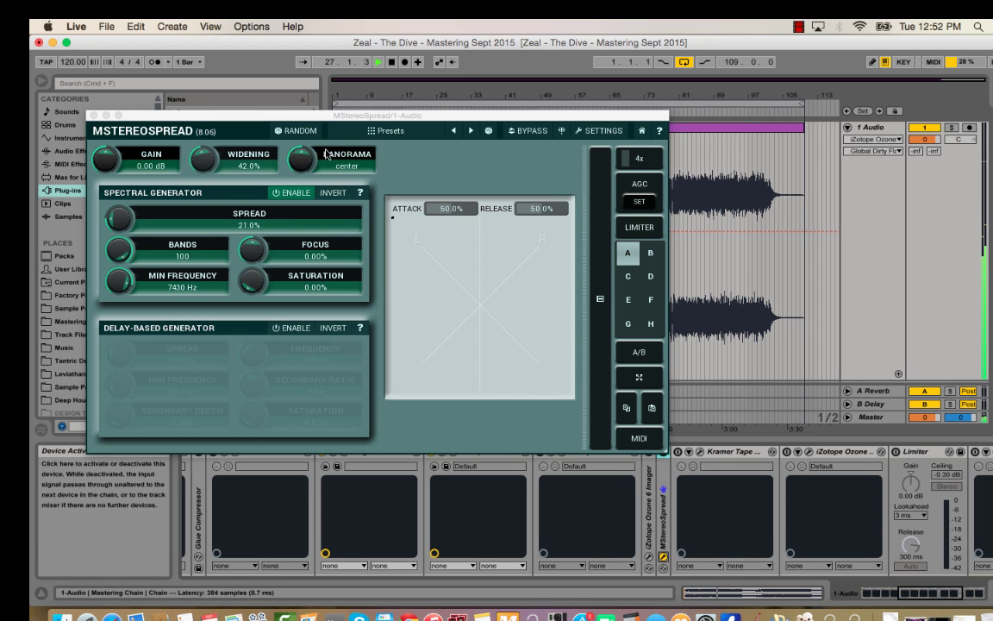
pyautogui.moveTo(345, 115); pyautogui.dragTo(448, 55)
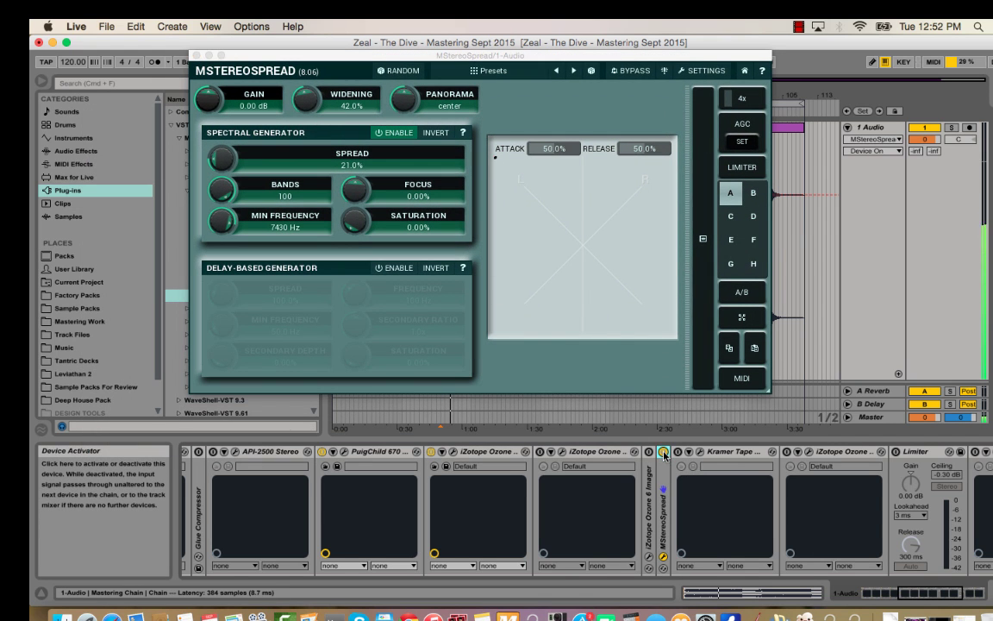
pyautogui.moveTo(224, 55); pyautogui.dragTo(241, 137)
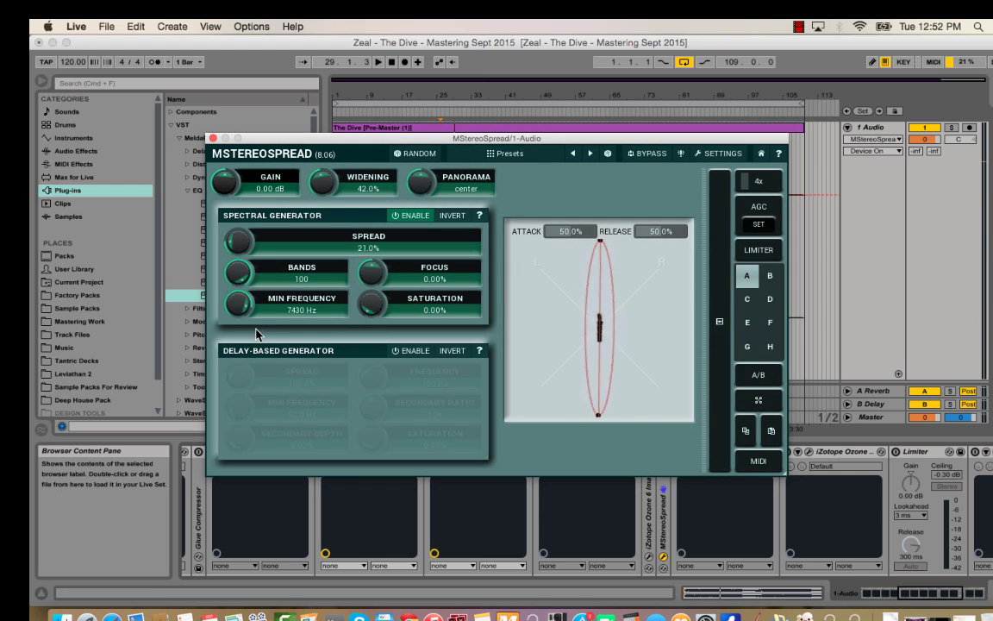
pyautogui.moveTo(328, 143); pyautogui.dragTo(339, 146)
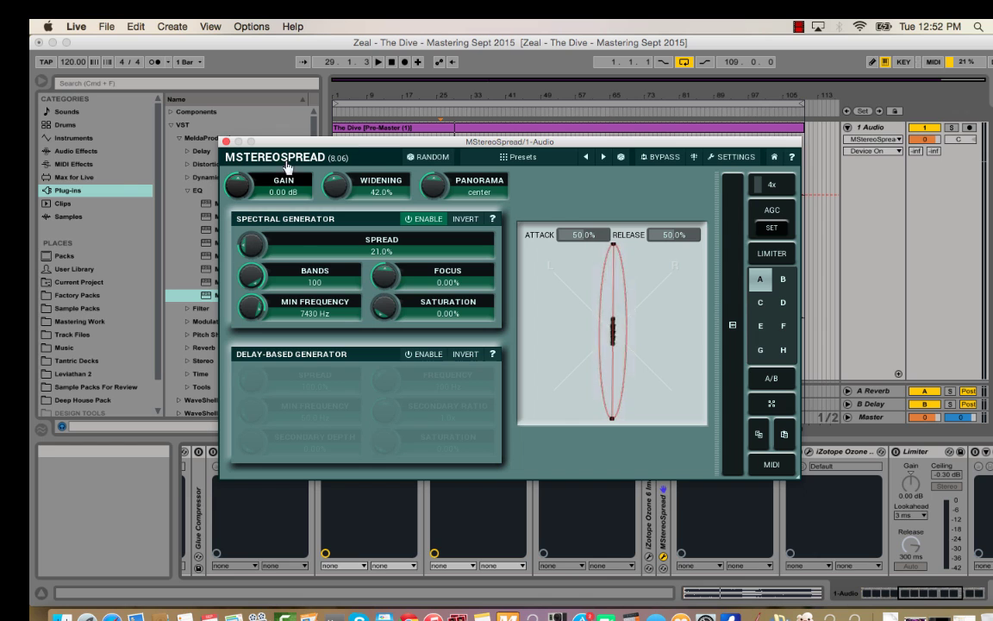
# - Set the MStereoSpread spectral generator's minimum frequency to 7328 Hz, start playback and close the plug-in window
pyautogui.moveTo(259, 311); pyautogui.dragTo(260, 337)
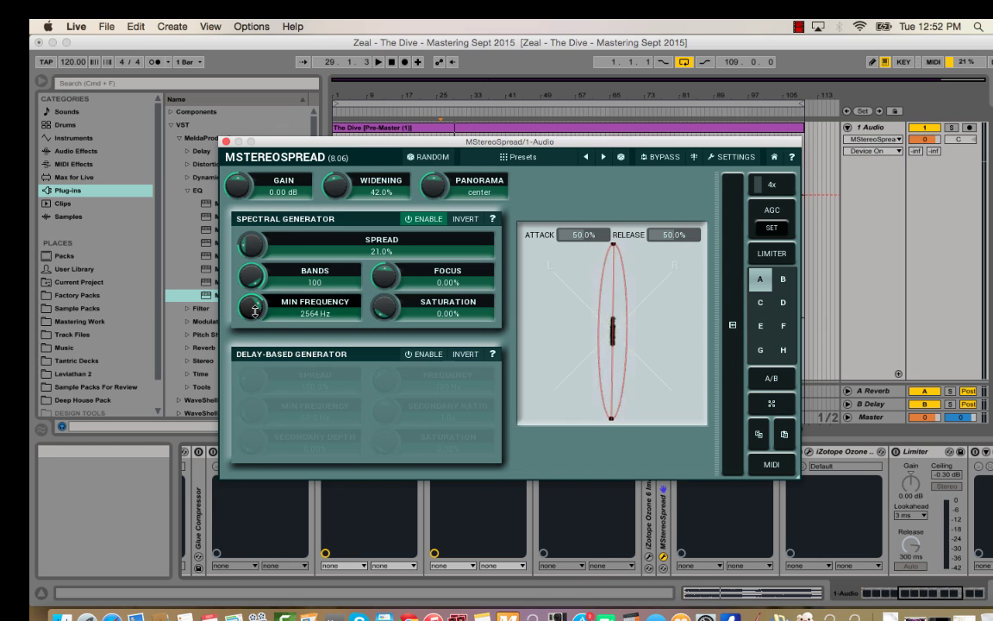
pyautogui.moveTo(262, 493); pyautogui.dragTo(290, 480)
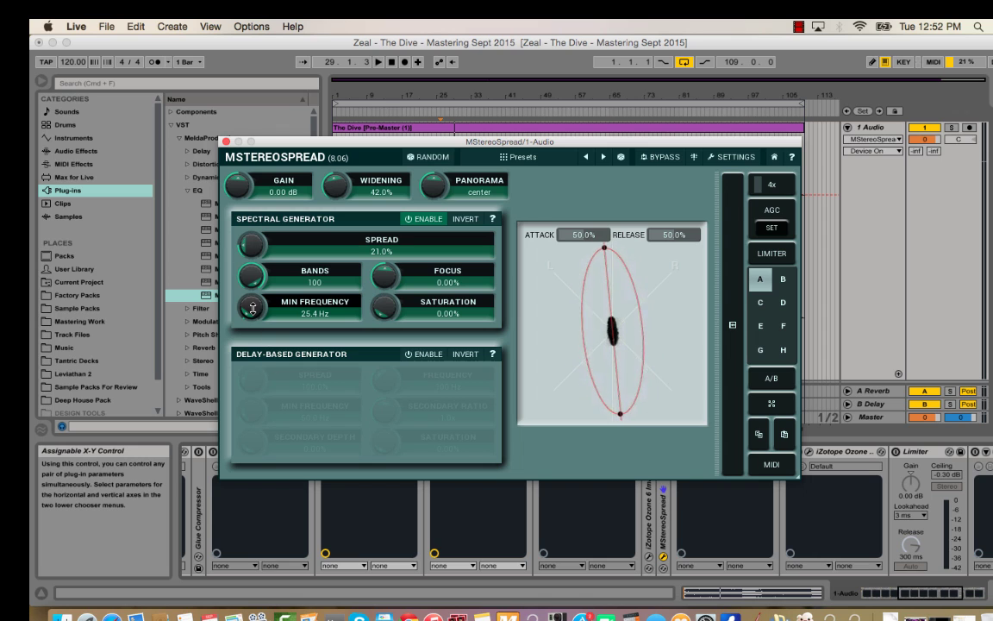
pyautogui.moveTo(251, 305); pyautogui.dragTo(255, 102)
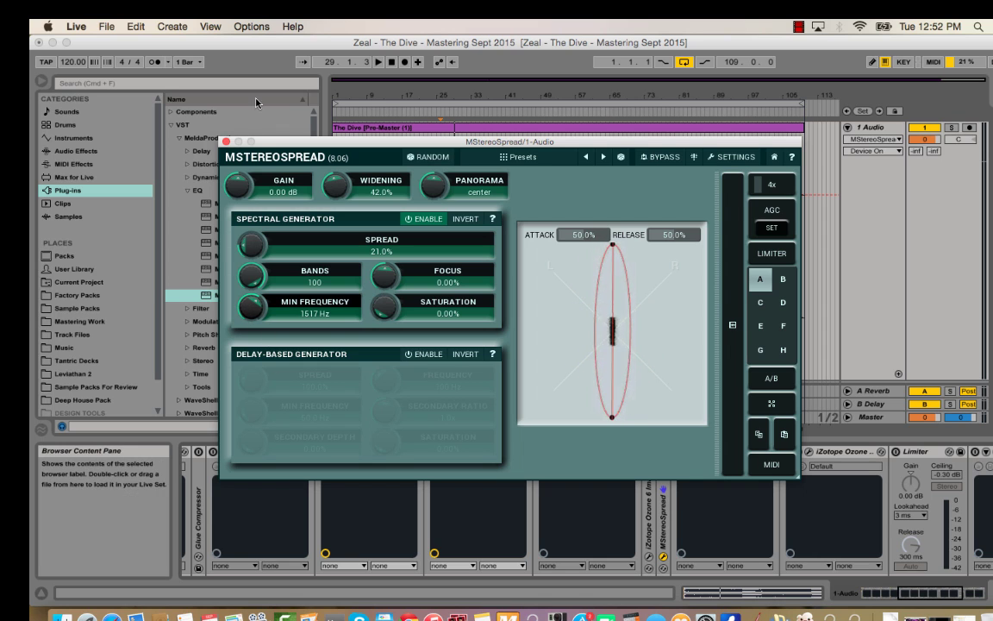
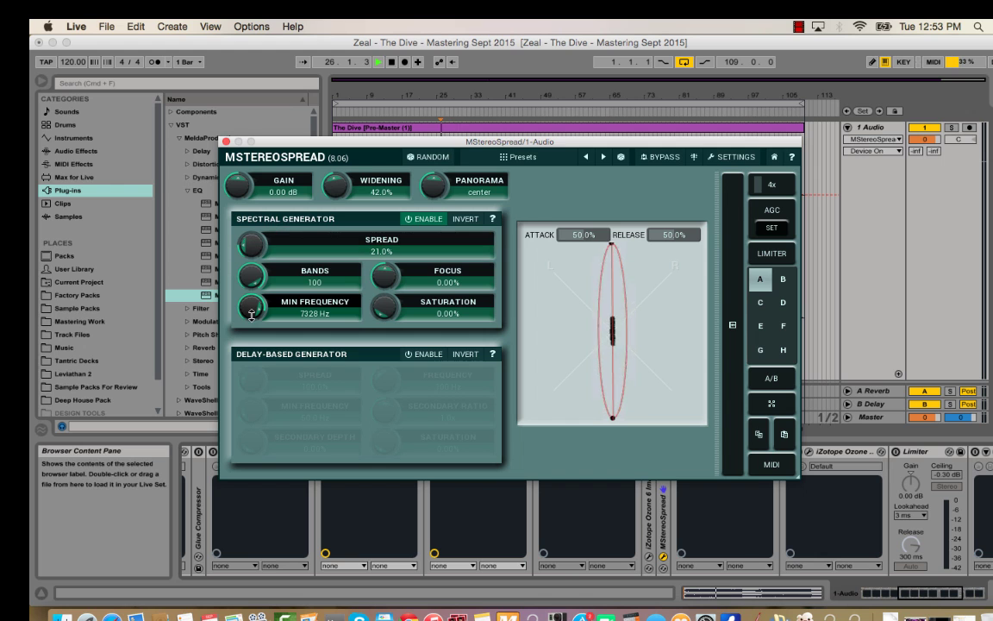
pyautogui.press('space')
pyautogui.click(226, 142)
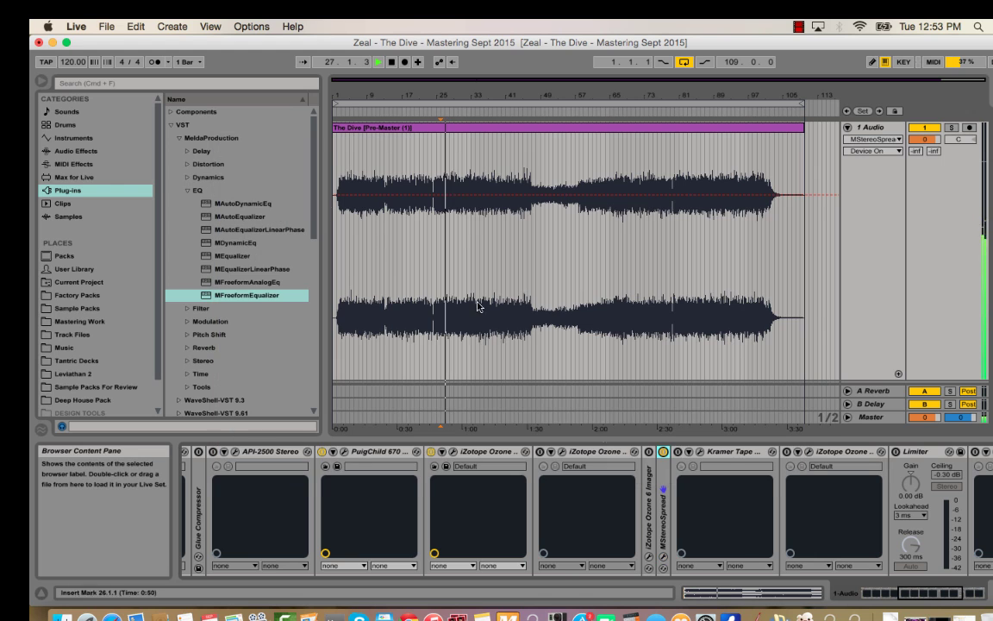
# - Set MStereoSpread's widening to 33.0% and its spectral generator spread to 19.4%, leaving the window closed
pyautogui.click(662, 452)
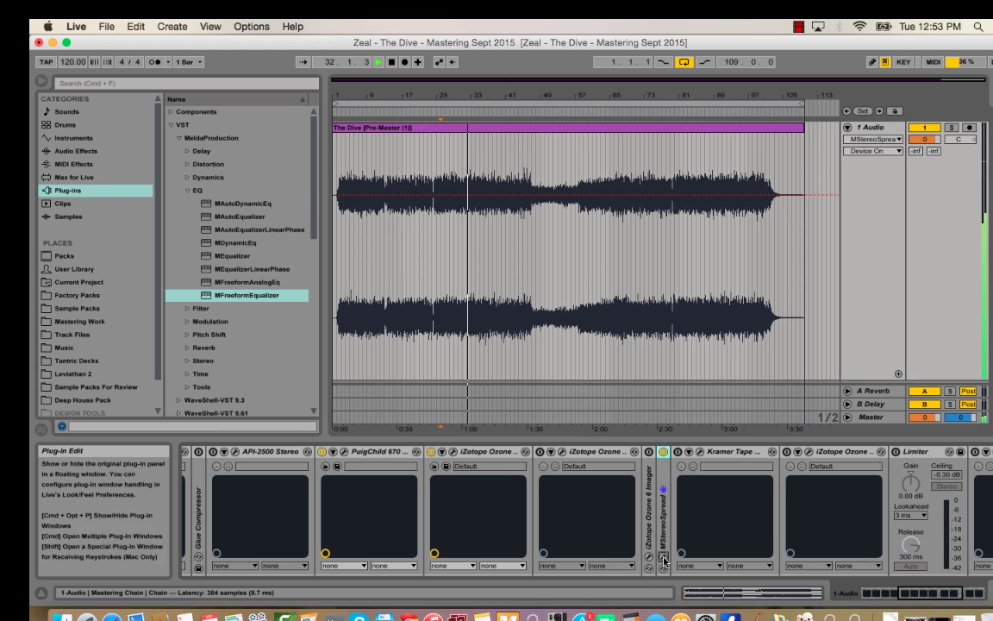
pyautogui.click(649, 452)
pyautogui.moveTo(345, 189); pyautogui.dragTo(343, 207)
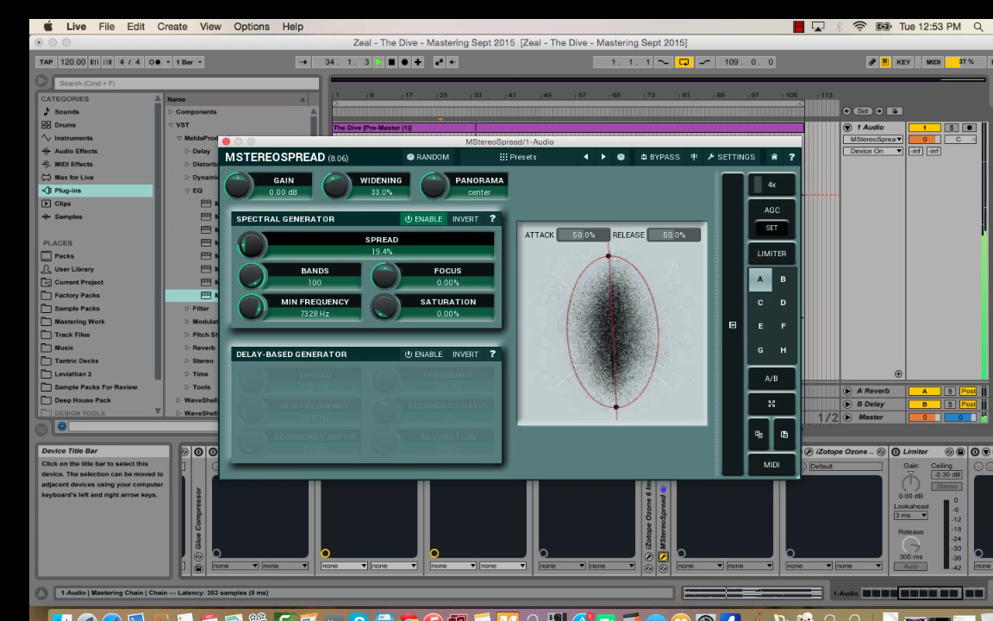
pyautogui.click(226, 141)
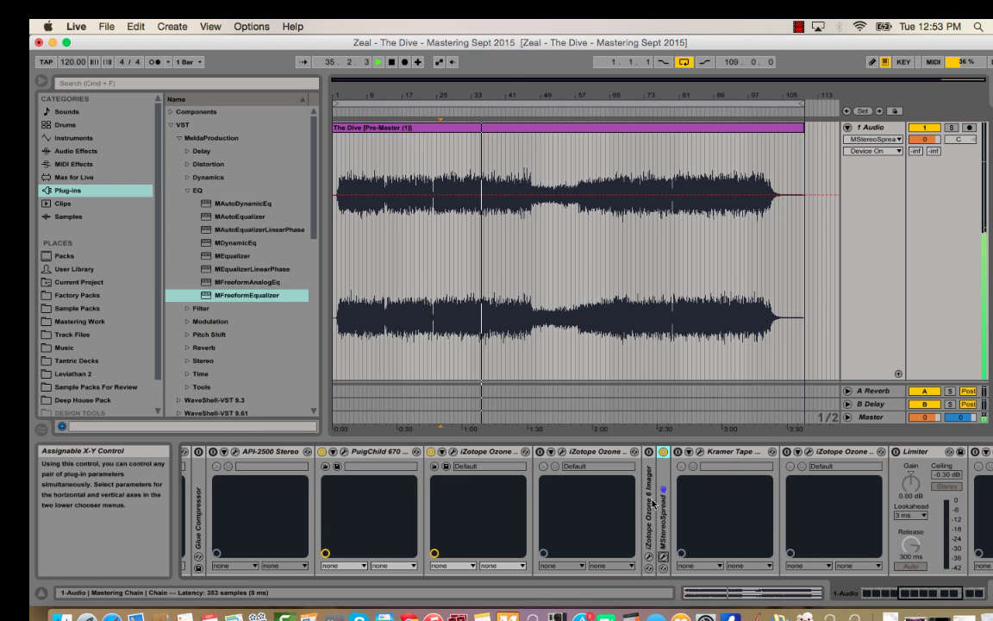
# - Play from bar 28 and compare the sound with the whole Mastering Chain bypassed and re-enabled, then stop playback
pyautogui.click(662, 451)
pyautogui.click(440, 214)
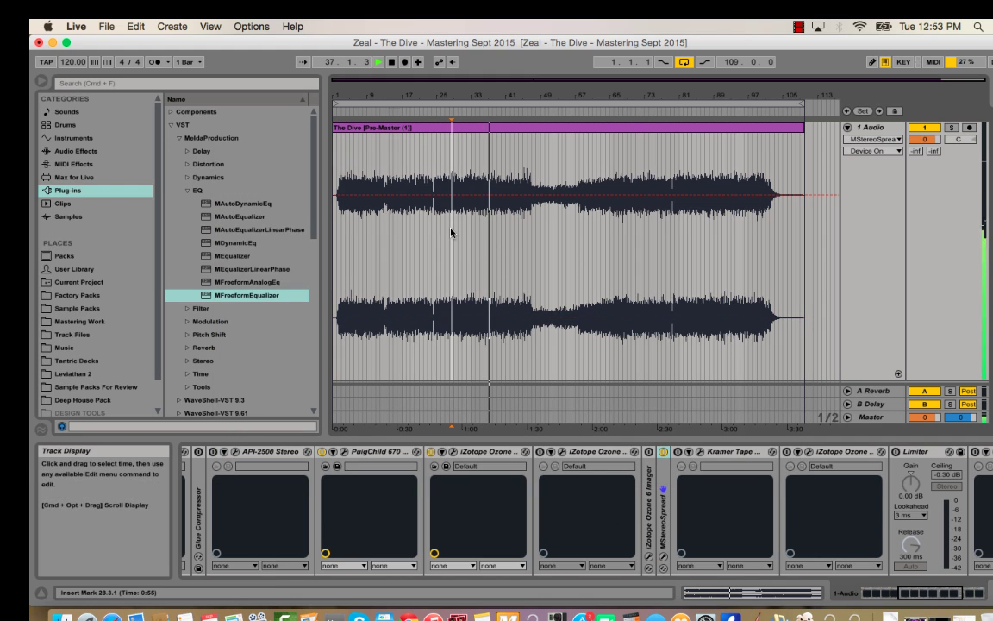
pyautogui.hscroll(-10, 431, 483)
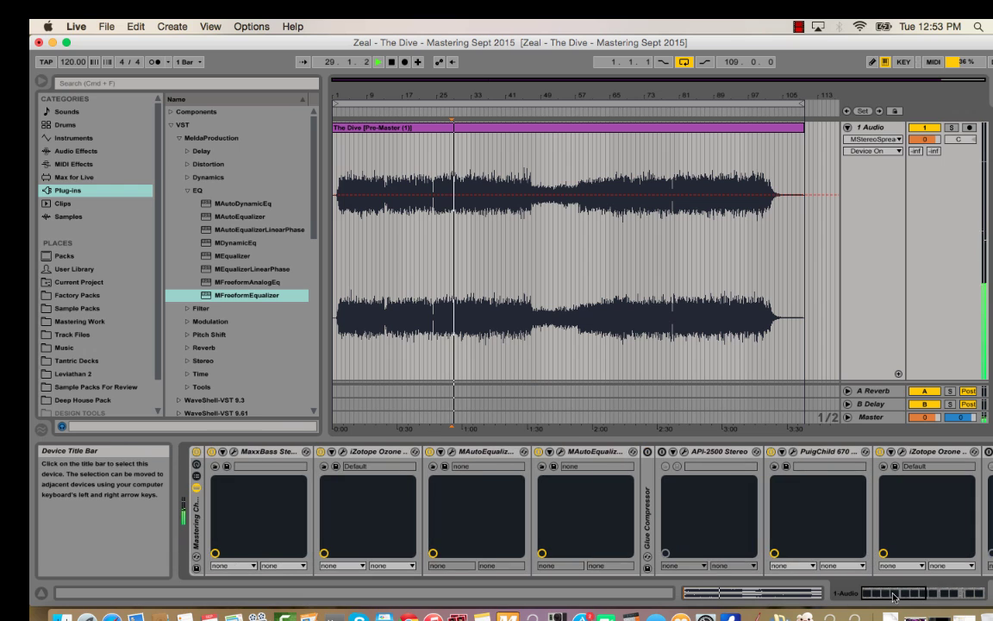
pyautogui.click(196, 453)
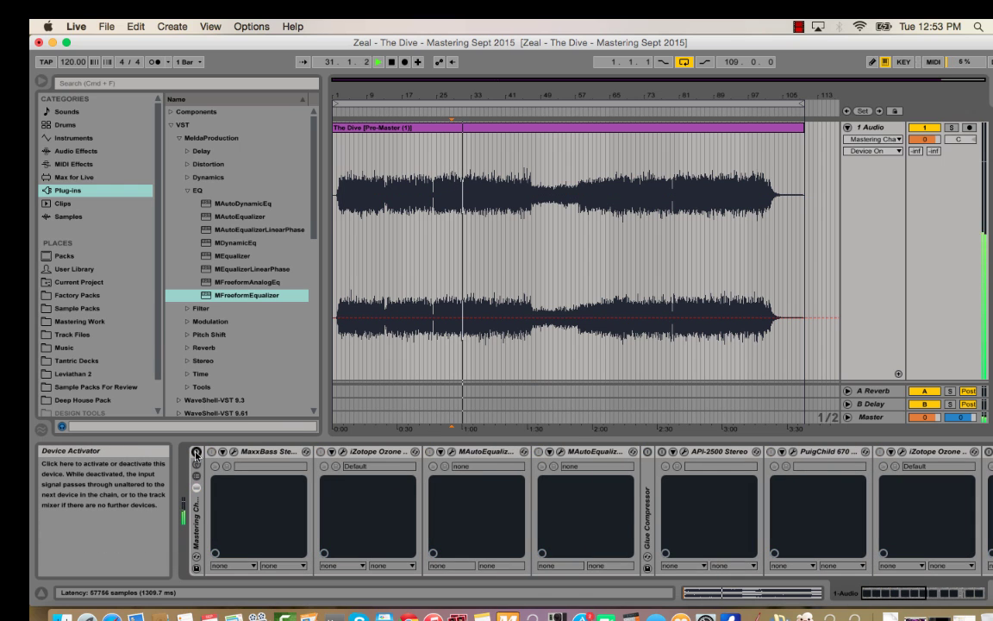
pyautogui.click(197, 455)
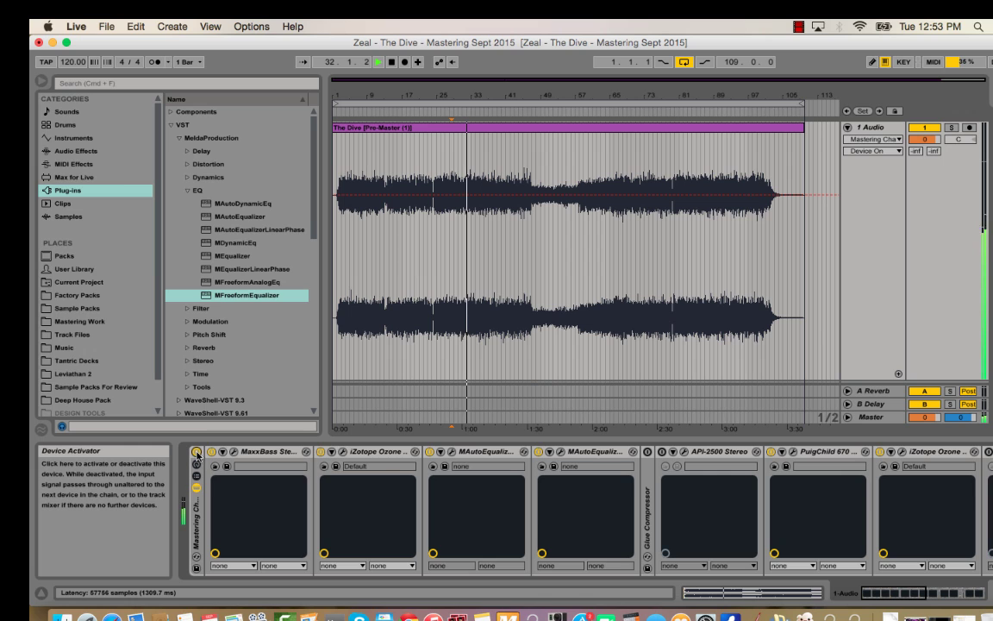
pyautogui.press('space')
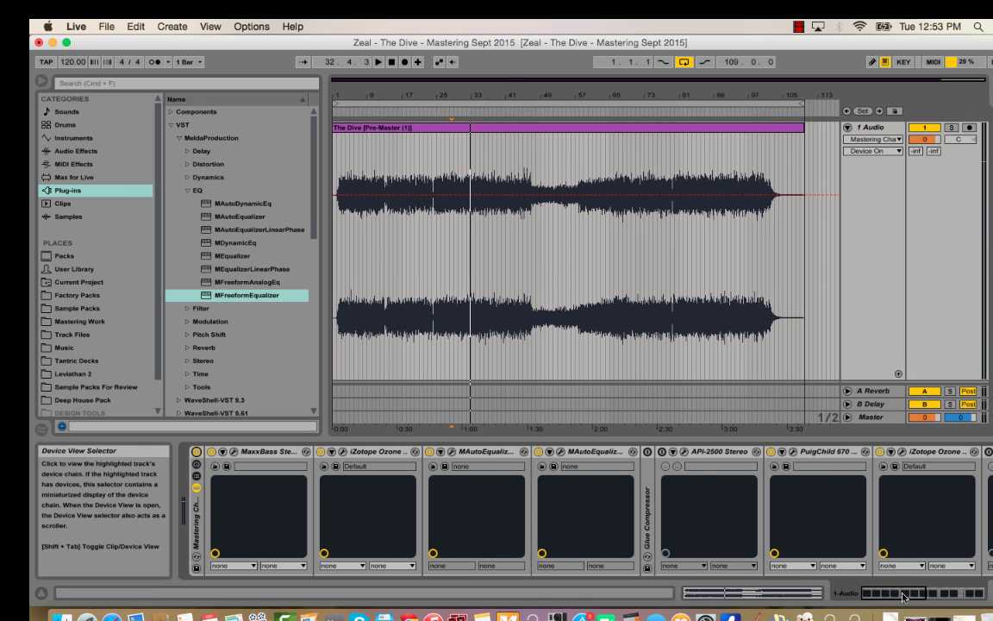
# - Restart playback and repeat the bypass comparison of the Mastering Chain, leaving the chain active
pyautogui.click(940, 592)
pyautogui.click(870, 592)
pyautogui.press('space')
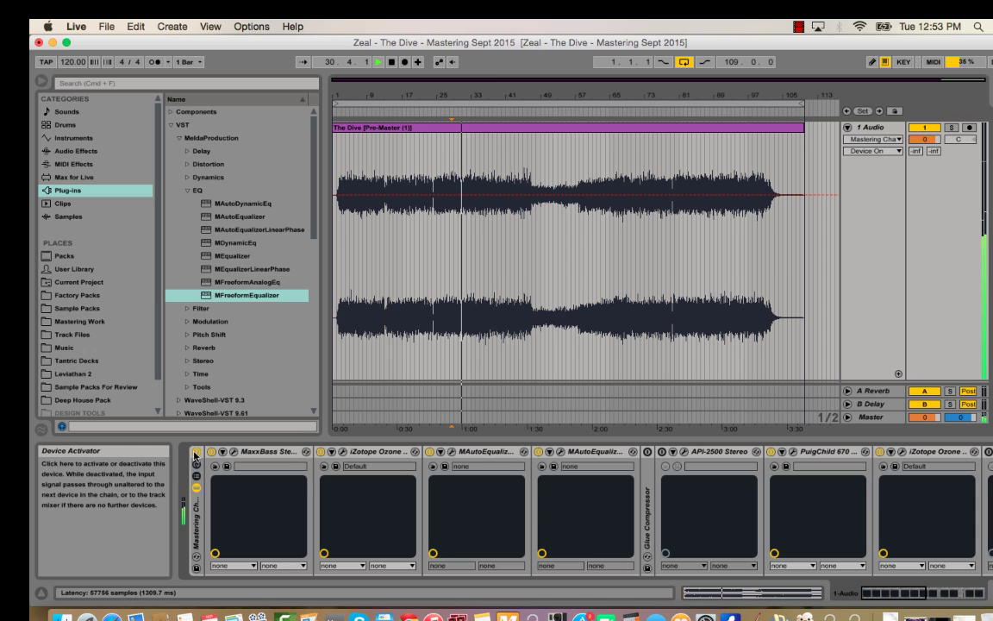
pyautogui.click(195, 454)
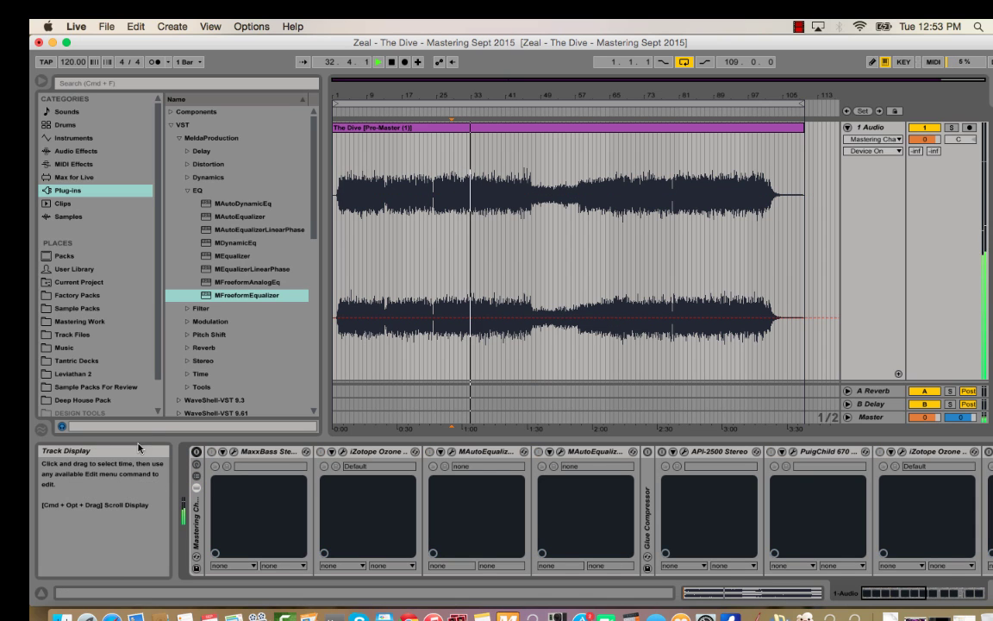
pyautogui.click(194, 454)
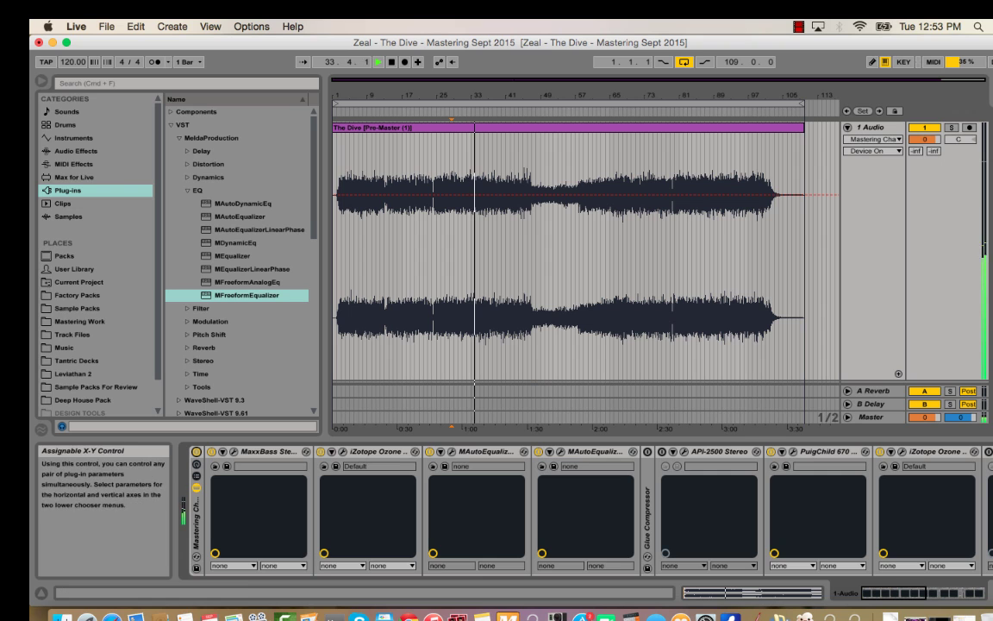
# - Stop playback, activate the Kramer Tape device after MStereoSpread and open its plug-in window
pyautogui.click(920, 594)
pyautogui.moveTo(921, 595); pyautogui.dragTo(939, 595)
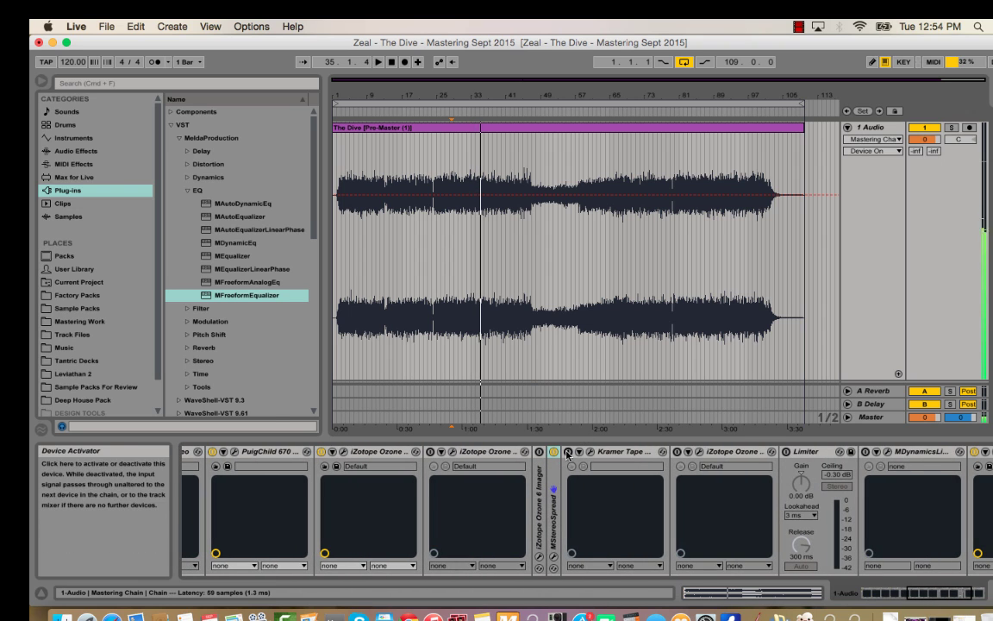
pyautogui.click(607, 455)
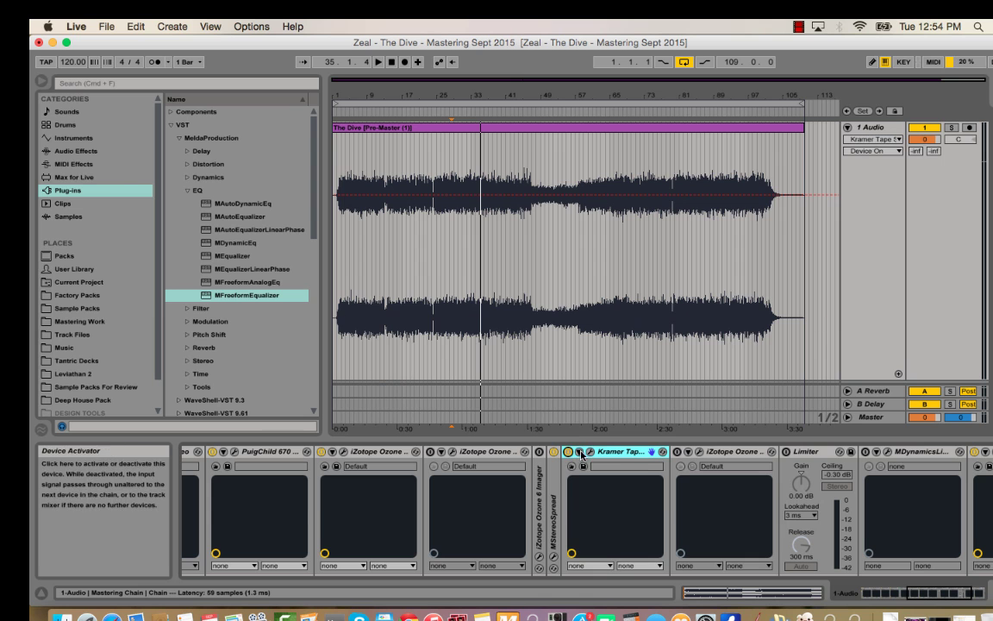
pyautogui.click(590, 455)
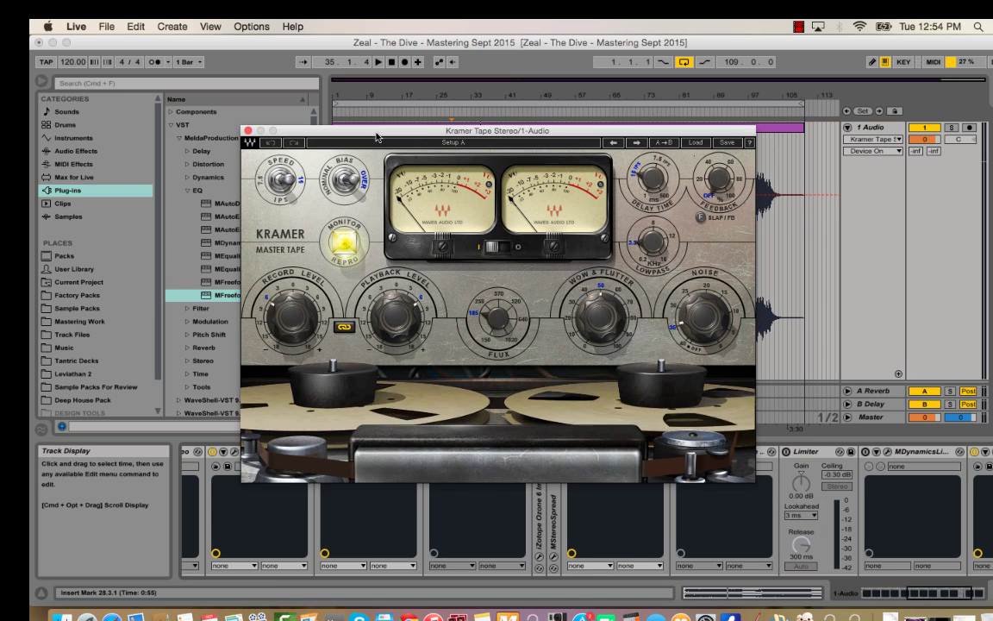
pyautogui.moveTo(334, 135); pyautogui.dragTo(341, 143)
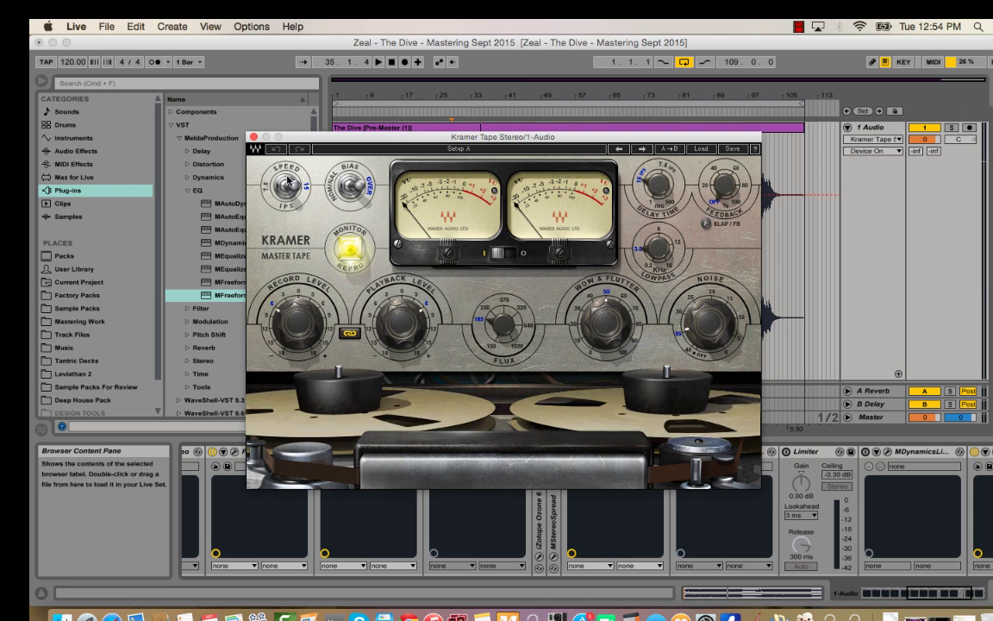
pyautogui.moveTo(288, 182)
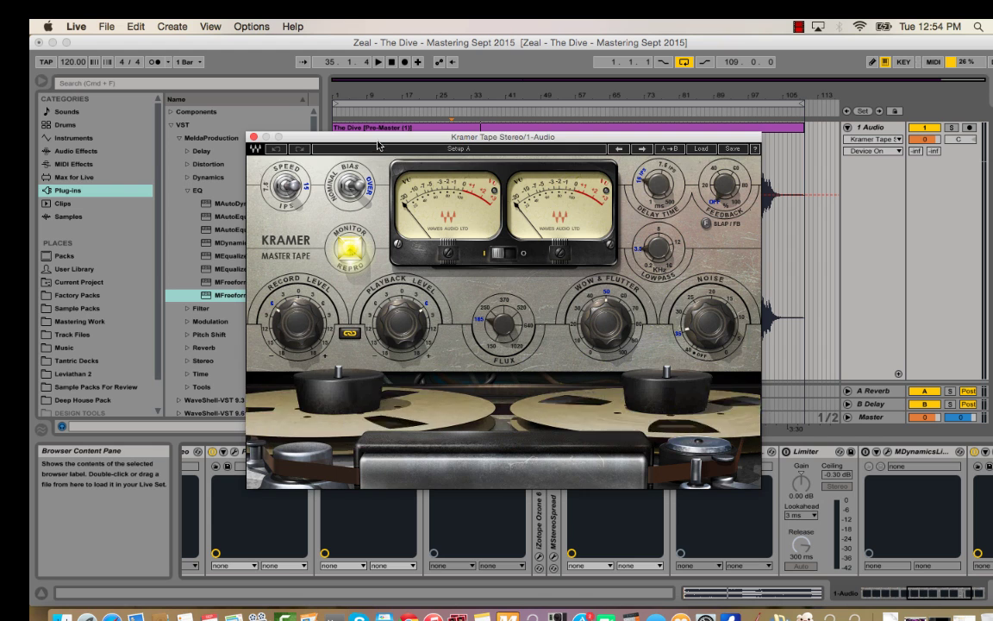
pyautogui.moveTo(379, 139); pyautogui.dragTo(388, 152)
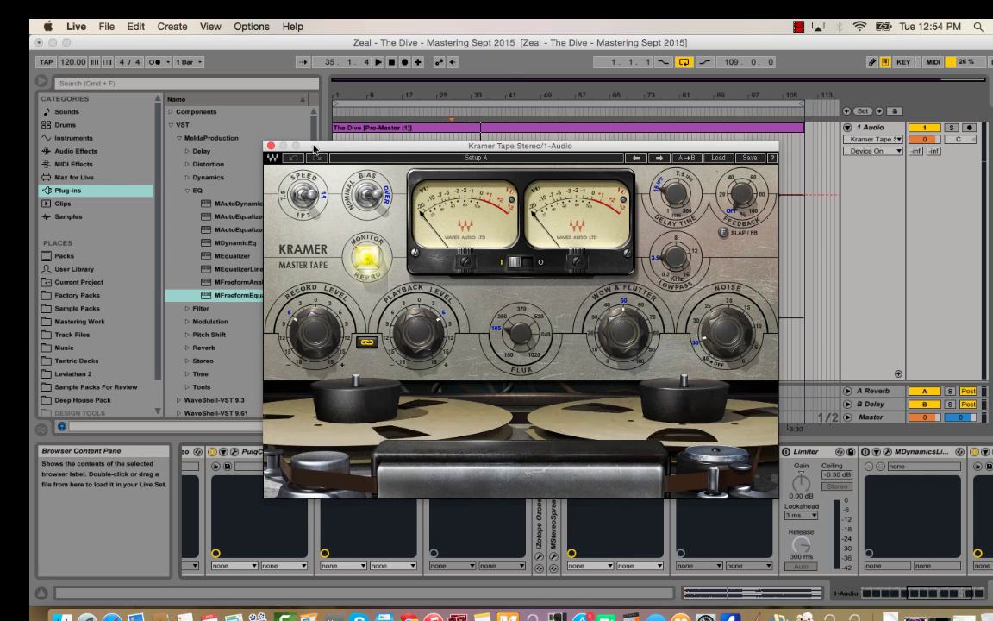
# - During playback from bar 28, set Kramer Tape's record level to about -3 and switch its bias to Nominal
pyautogui.moveTo(372, 151); pyautogui.dragTo(375, 139)
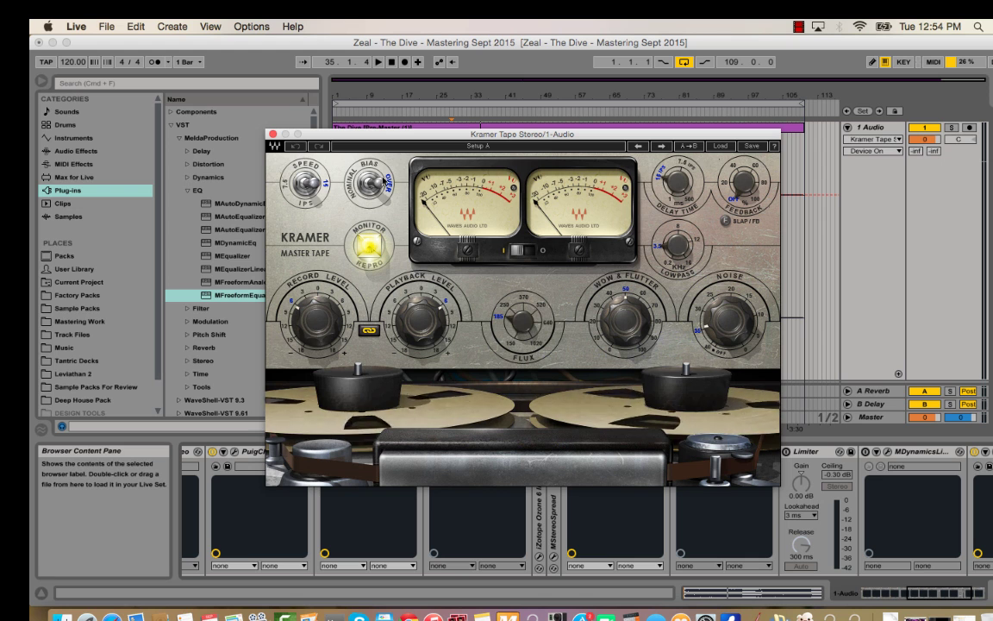
pyautogui.moveTo(318, 136); pyautogui.dragTo(318, 137)
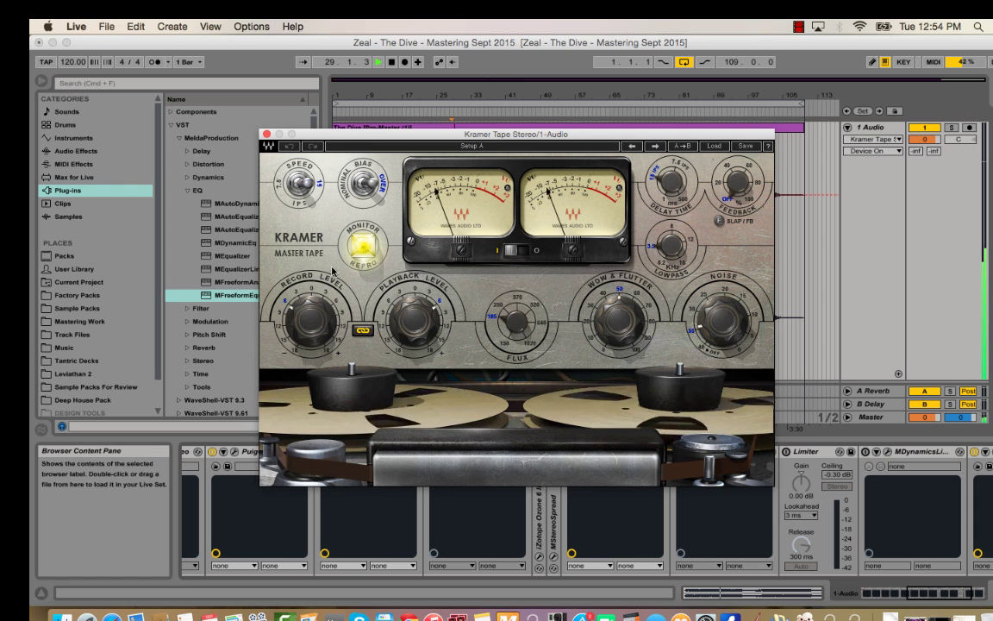
pyautogui.moveTo(306, 321)
pyautogui.mouseDown()
pyautogui.moveTo(306, 343)
pyautogui.moveTo(306, 329)
pyautogui.mouseUp()
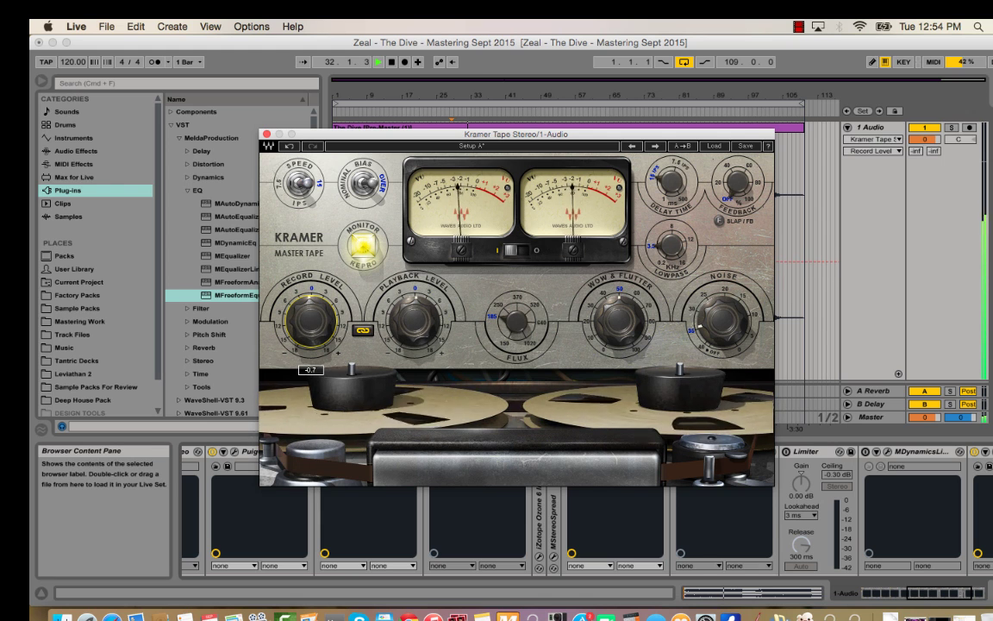
pyautogui.click(365, 184)
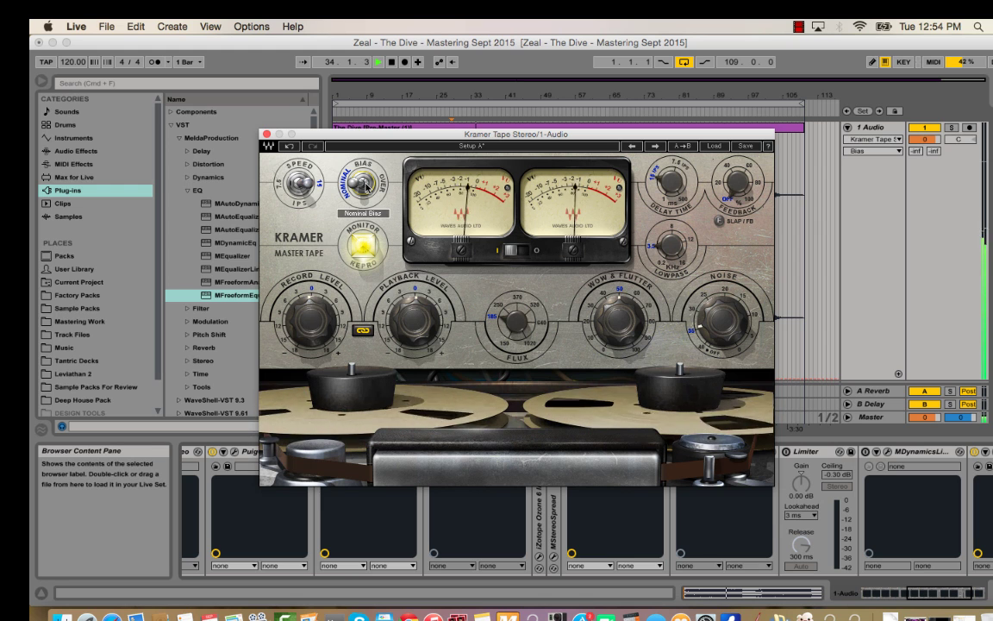
pyautogui.click(365, 183)
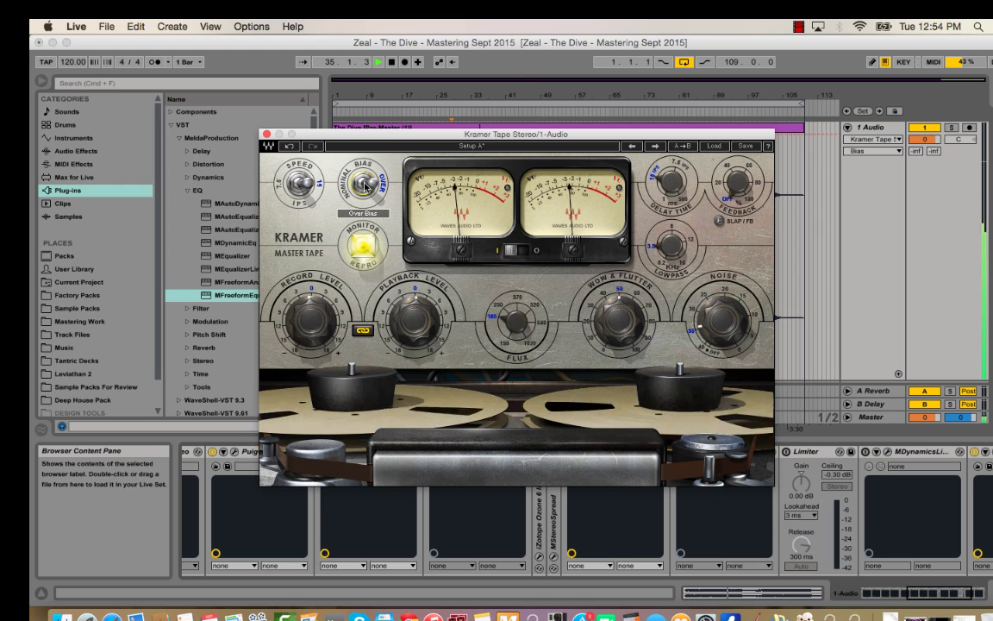
pyautogui.moveTo(306, 321); pyautogui.dragTo(306, 328)
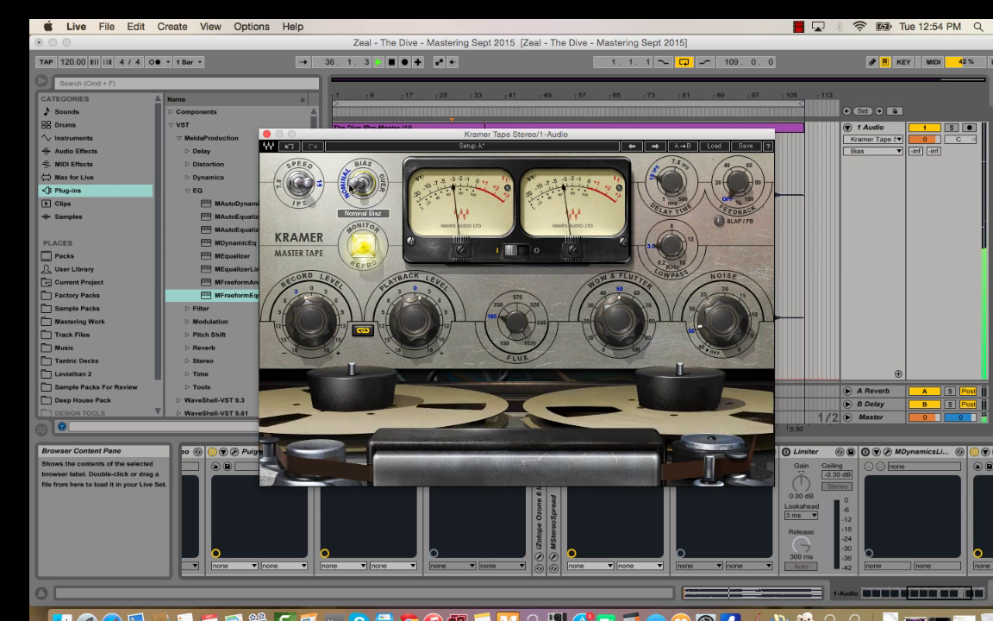
# - Compare Kramer Tape's 7.5 ips speed with 15 ips, leave it at 15 ips, then stop playback and close the plug-in
pyautogui.click(301, 184)
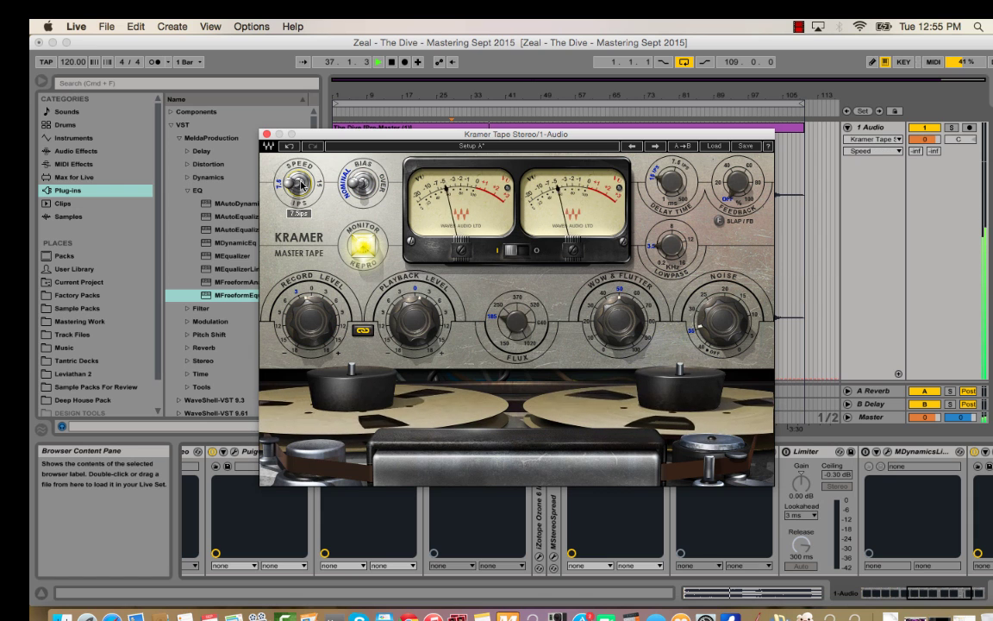
pyautogui.click(302, 184)
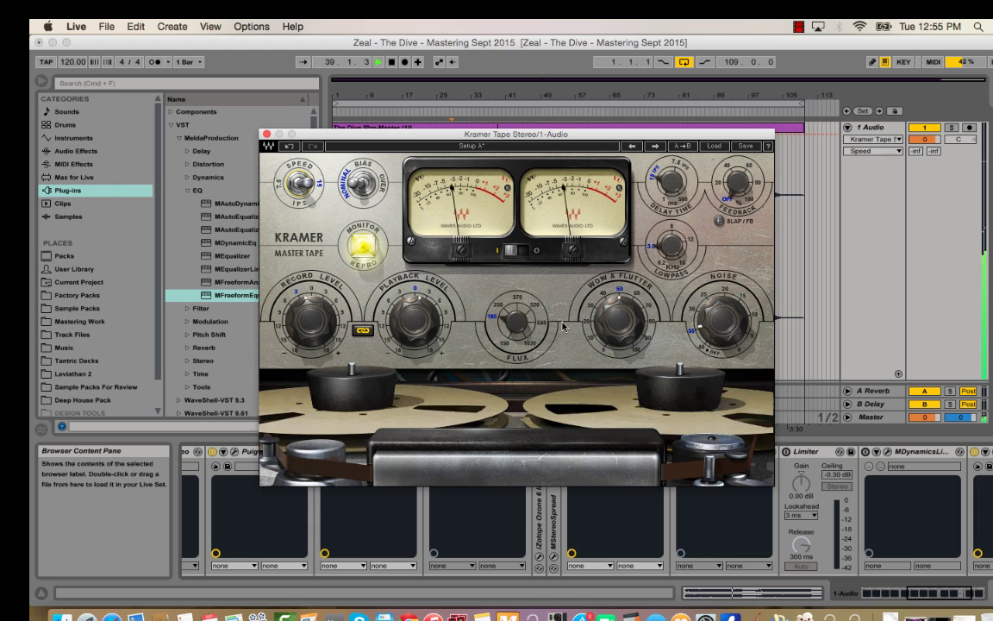
pyautogui.click(266, 135)
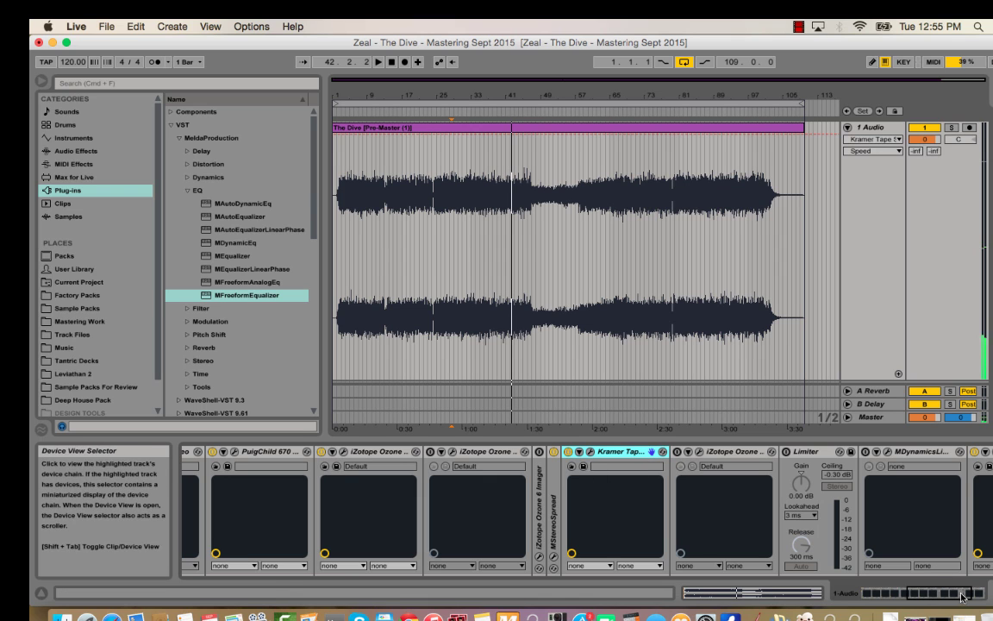
# - Open the iZotope Ozone 6 Dynamics plug-in earlier in the Mastering Chain and play from bar 28
pyautogui.hscroll(-5, 793, 526)
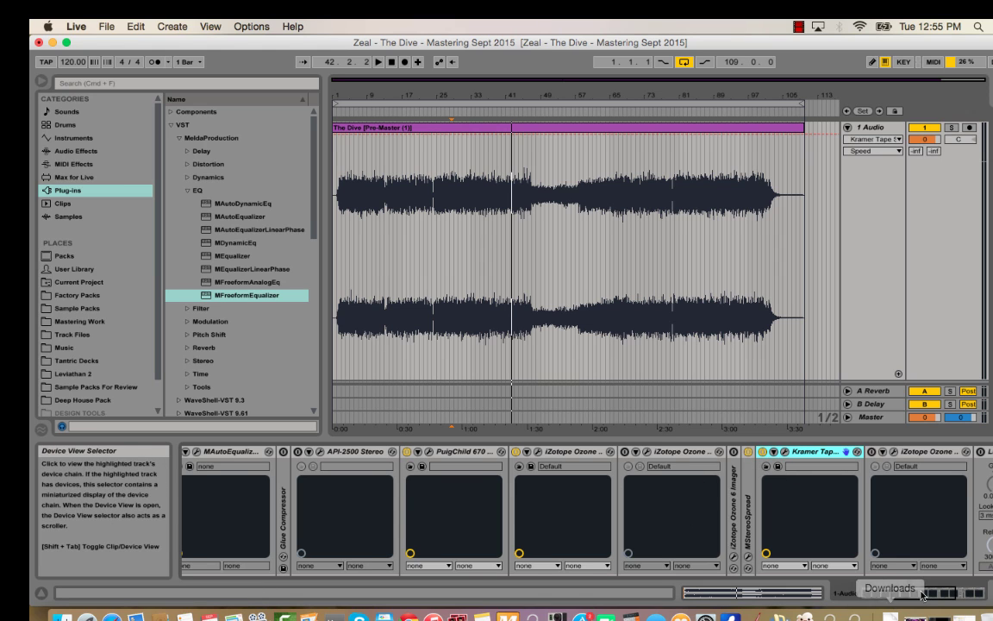
pyautogui.hscroll(-3, 810, 527)
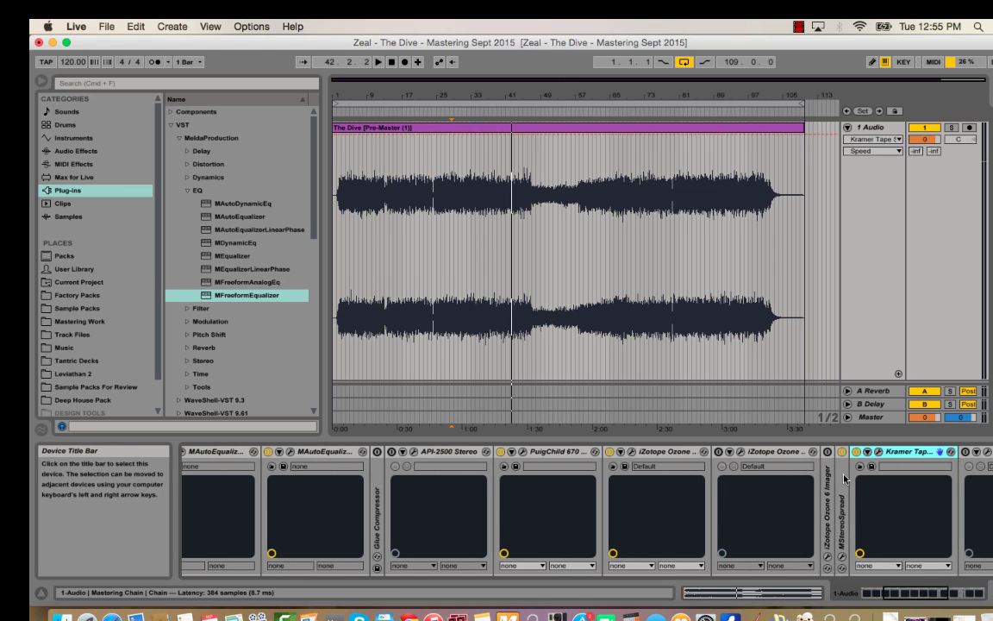
pyautogui.click(619, 466)
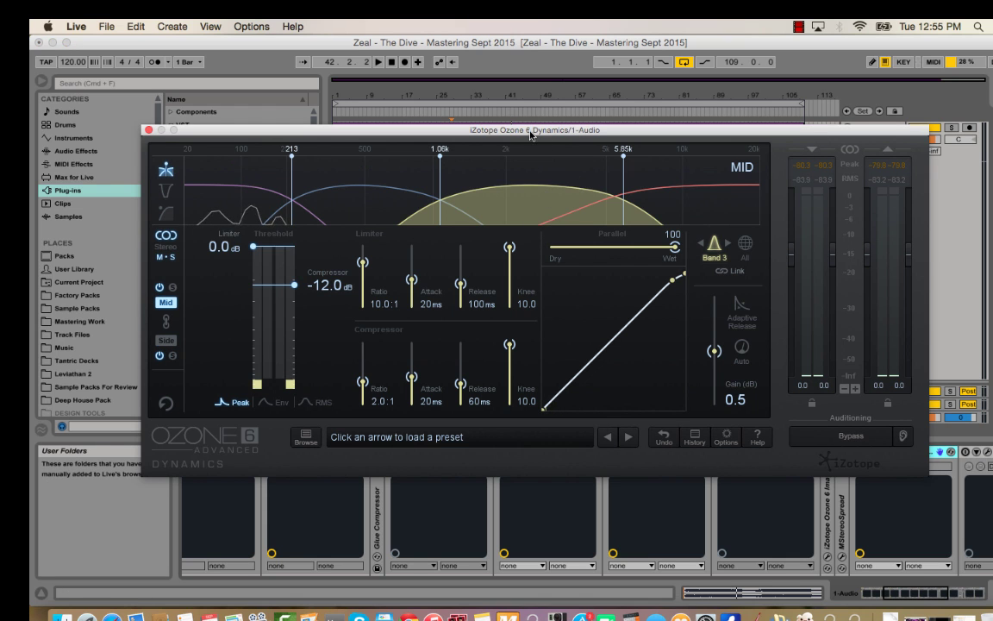
pyautogui.moveTo(403, 129); pyautogui.dragTo(390, 136)
pyautogui.press('space')
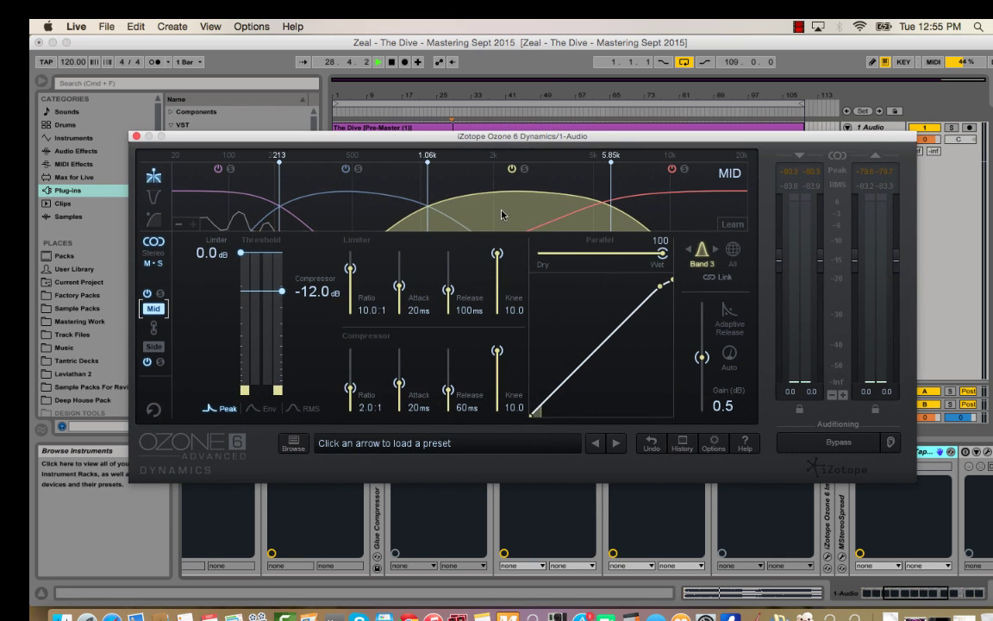
# - Set the Mid channel's Band 3 compressor to a -15.1 dB threshold, 142 ms attack and 22 ms release
pyautogui.scroll(-3, 288, 383)
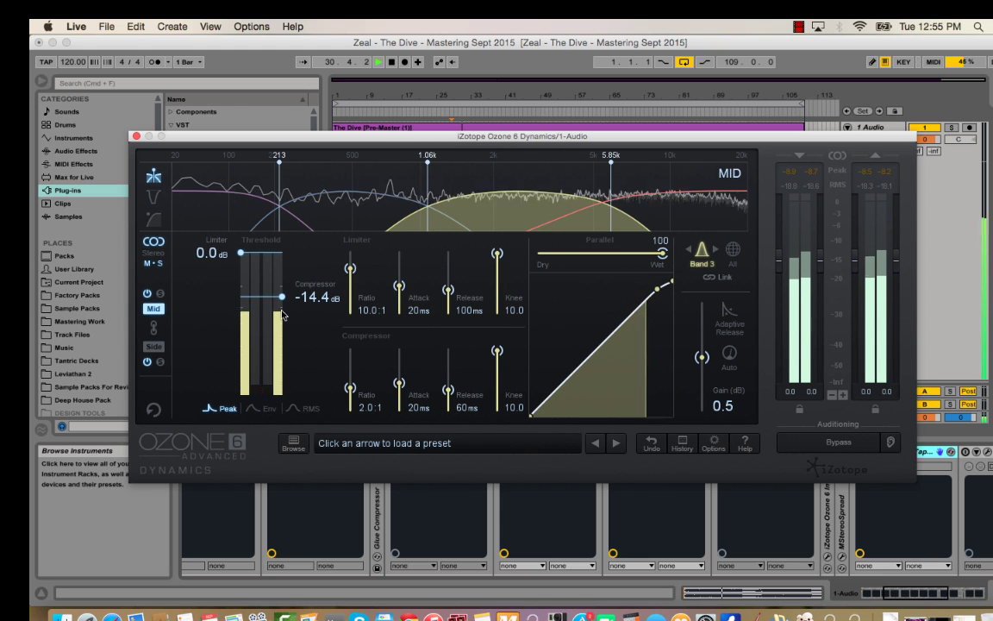
pyautogui.scroll(-1, 283, 315)
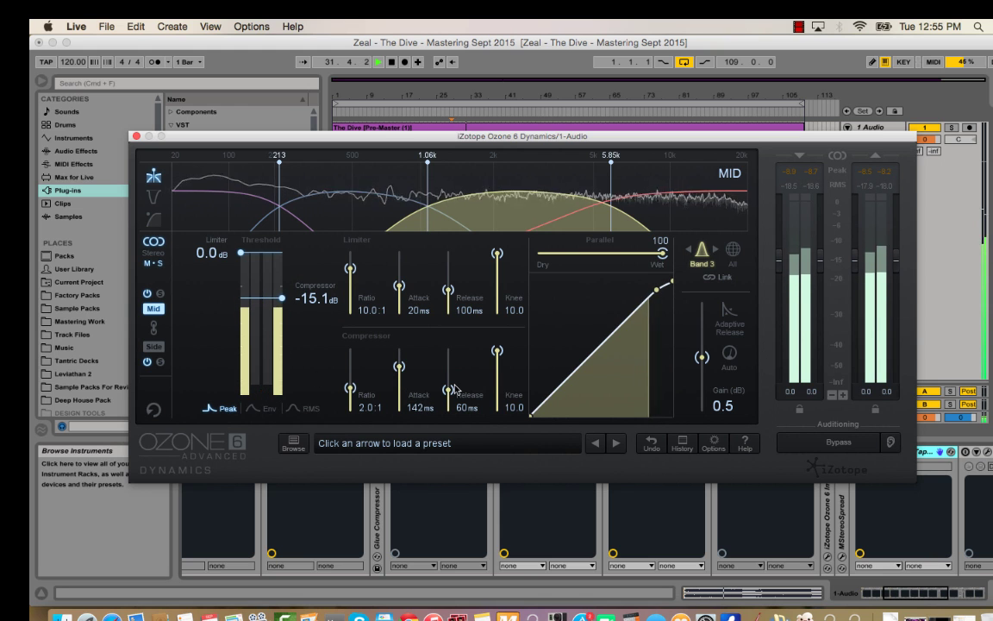
pyautogui.scroll(-2, 447, 395)
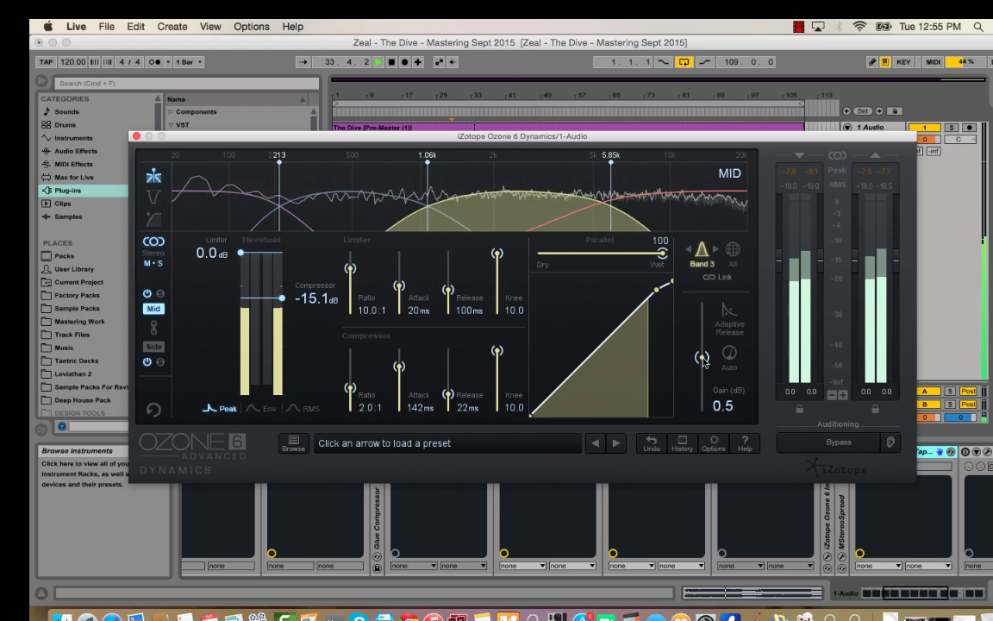
pyautogui.scroll(-2, 702, 360)
# - Set Mid Band 4's gain to 0.1 dB and its compressor to -16.0 dB threshold, 108 ms attack and 32 ms release, then hide the plug-in window
pyautogui.click(688, 200)
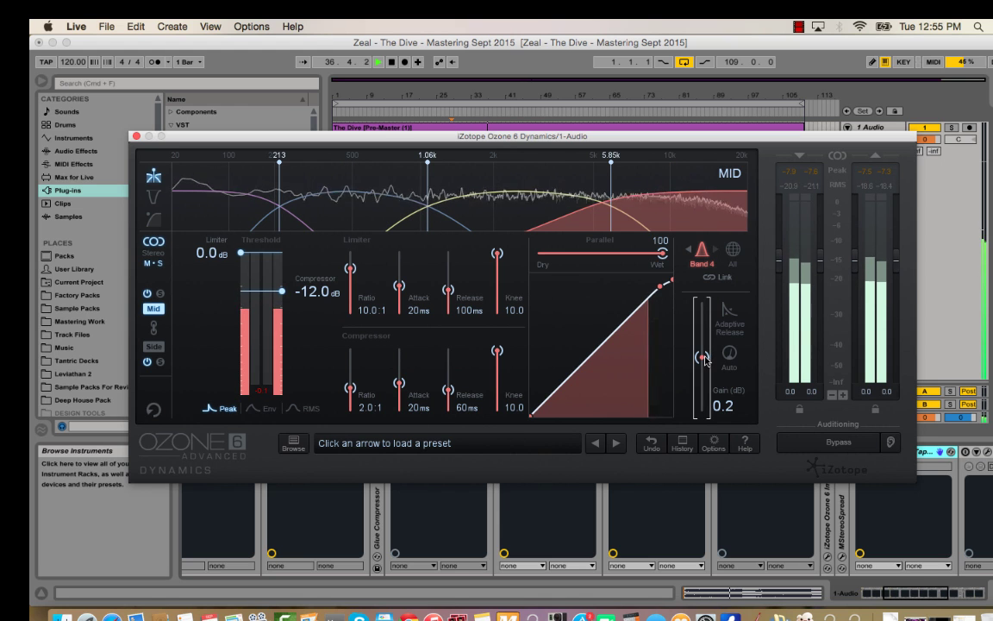
pyautogui.scroll(-1, 705, 360)
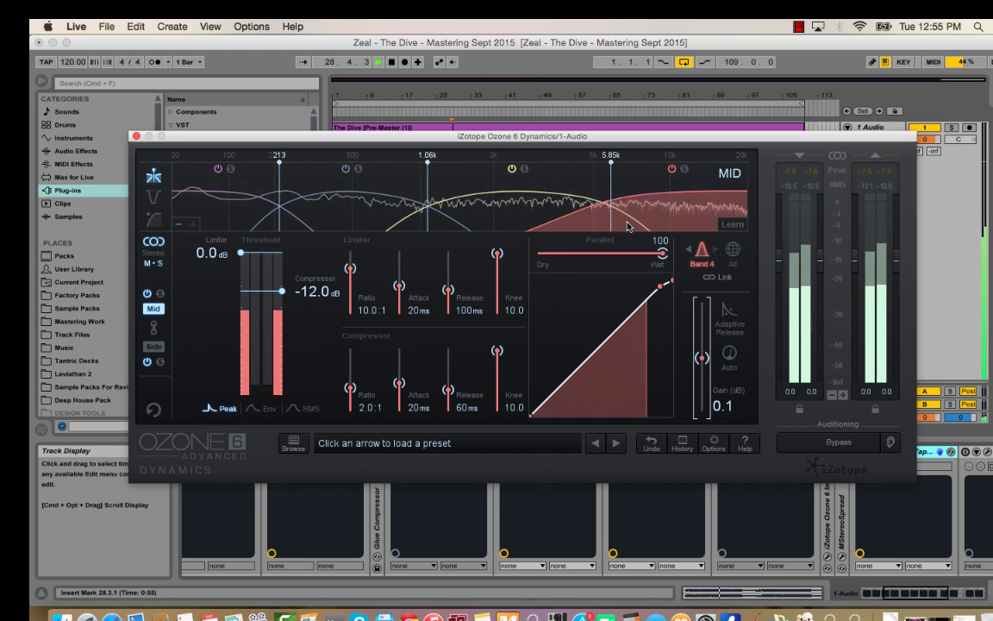
pyautogui.moveTo(282, 291); pyautogui.dragTo(283, 298)
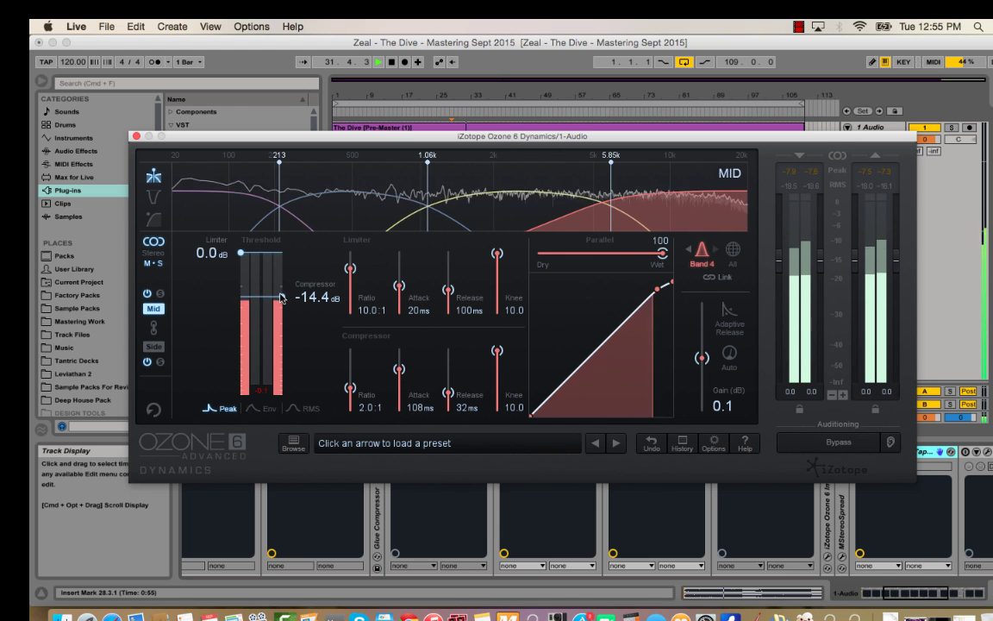
pyautogui.scroll(-1, 282, 298)
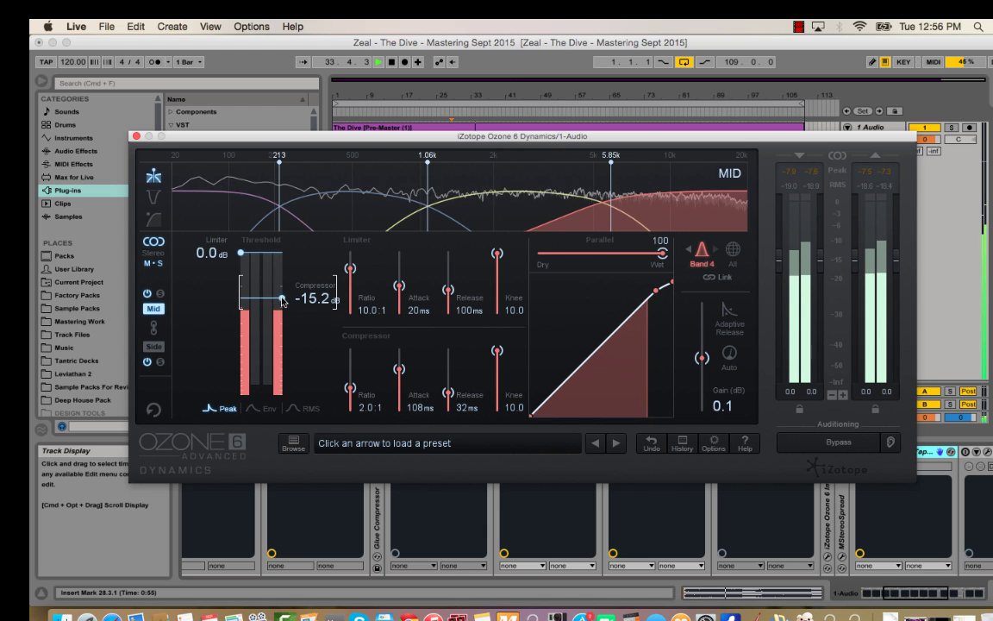
pyautogui.scroll(-1, 283, 299)
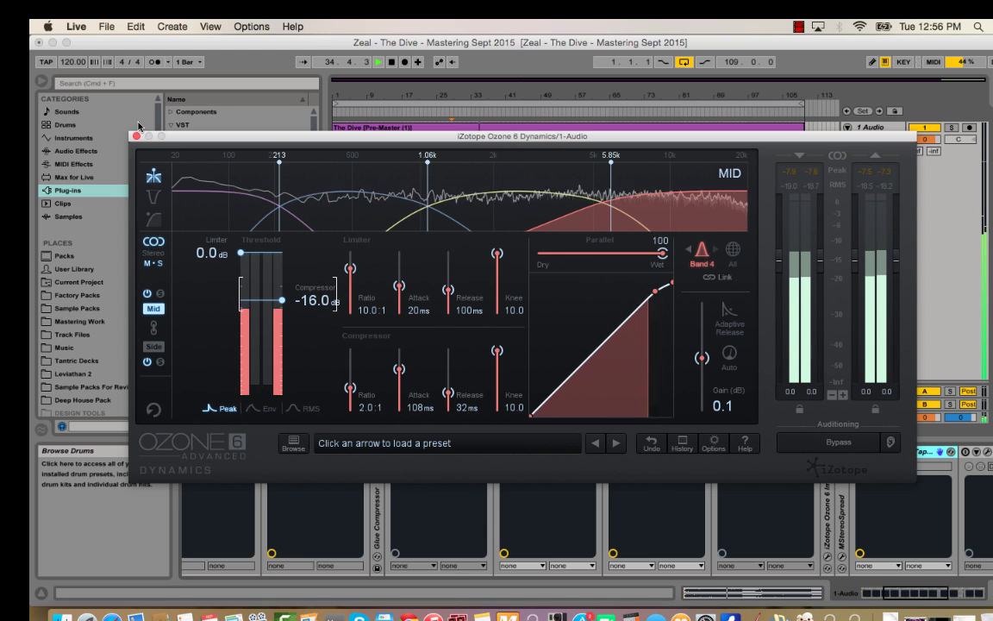
pyautogui.press('super+alt+p')
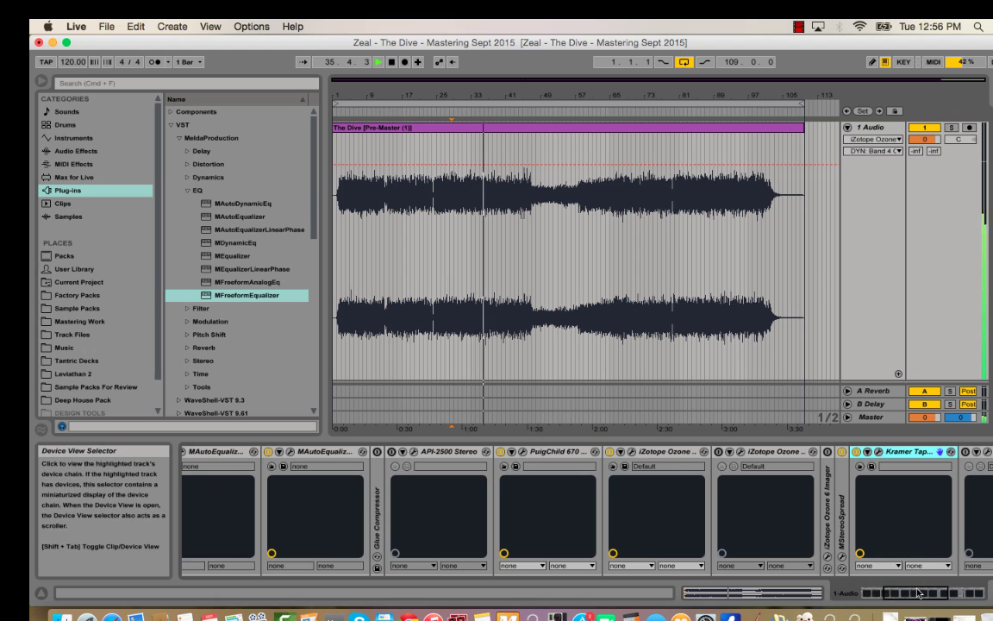
# - Deactivate the Kramer Tape device in the Mastering Chain and stop playback
pyautogui.hscroll(3, 773, 458)
pyautogui.click(763, 451)
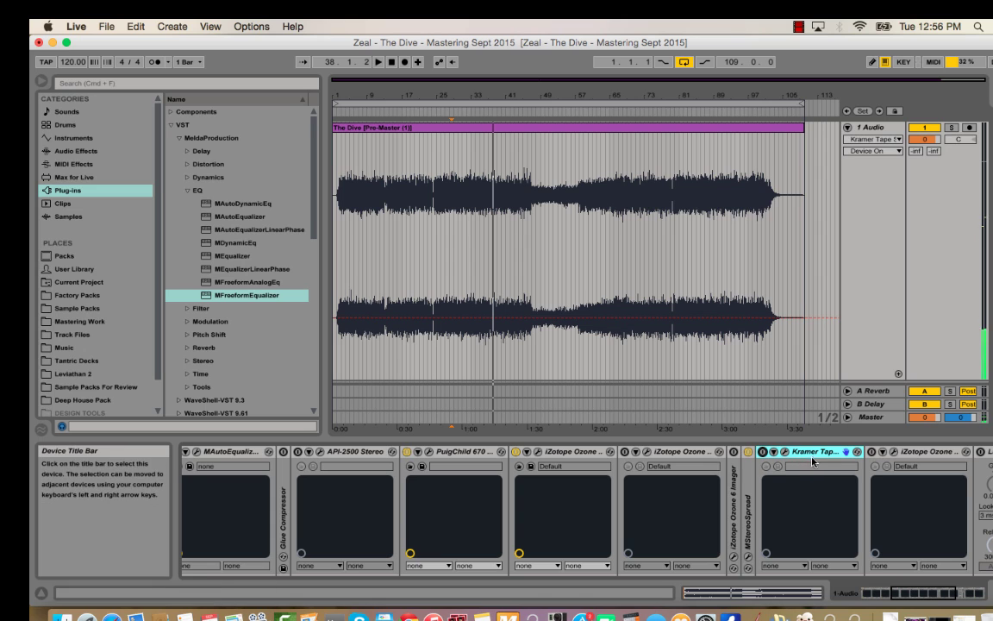
pyautogui.click(762, 452)
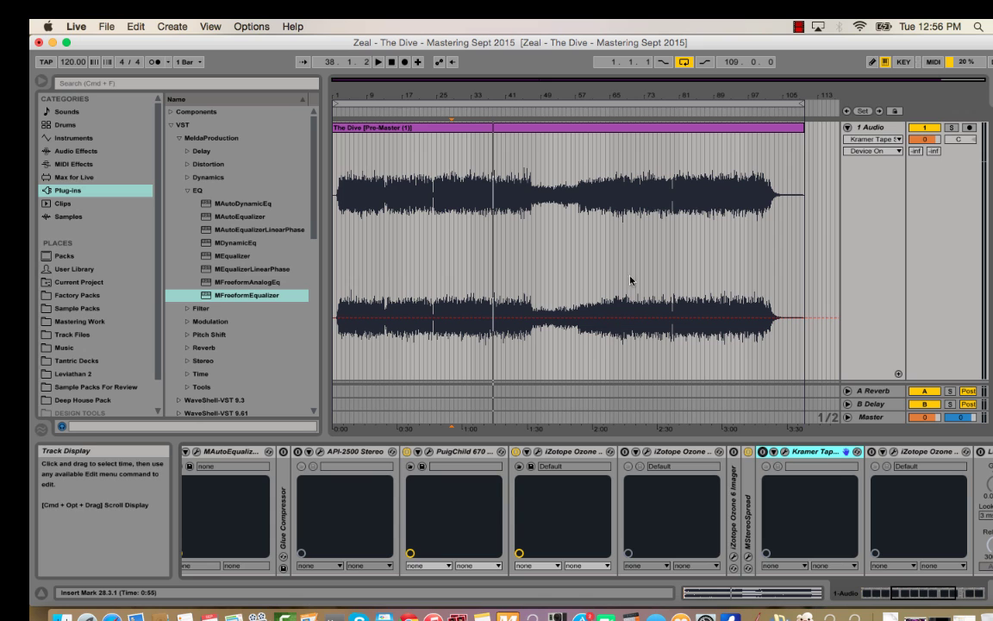
# - Play from bar 28 and compare the sound with Ozone 6 Dynamics bypassed and re-enabled, leaving it active
pyautogui.click(449, 250)
pyautogui.press('space')
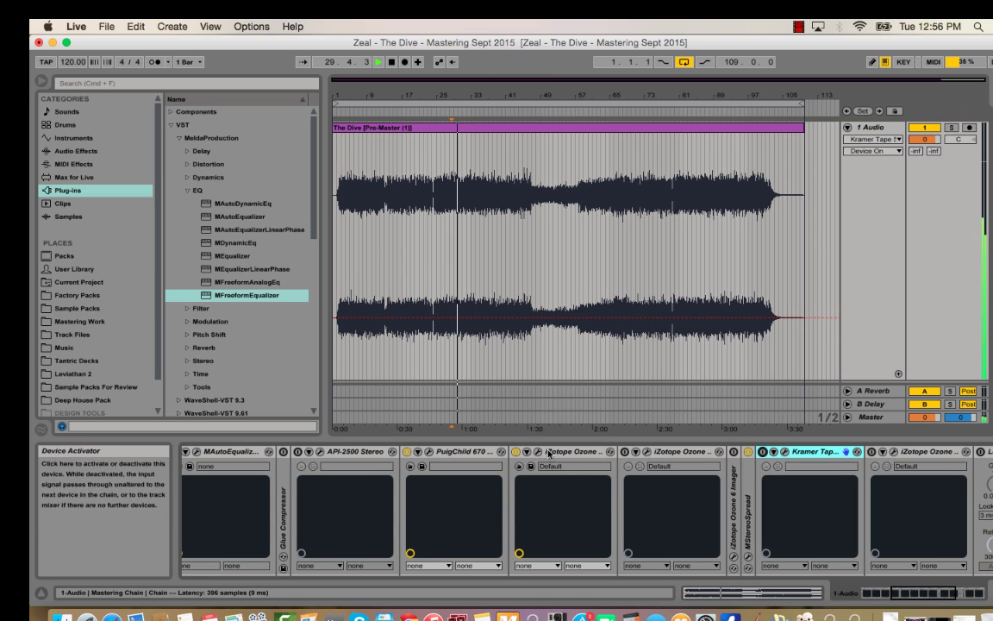
pyautogui.click(516, 452)
pyautogui.click(515, 453)
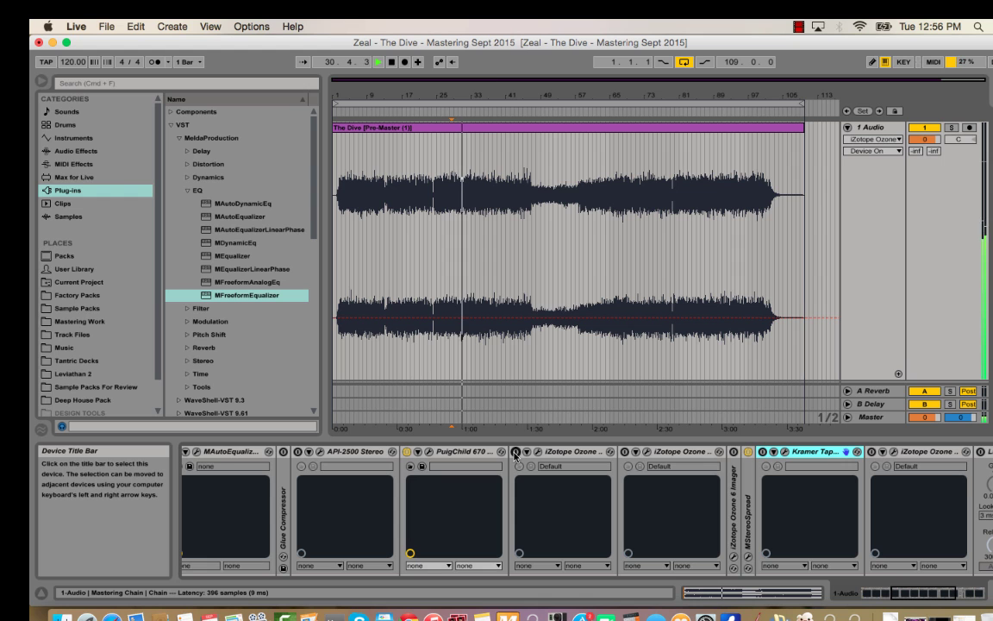
pyautogui.click(516, 453)
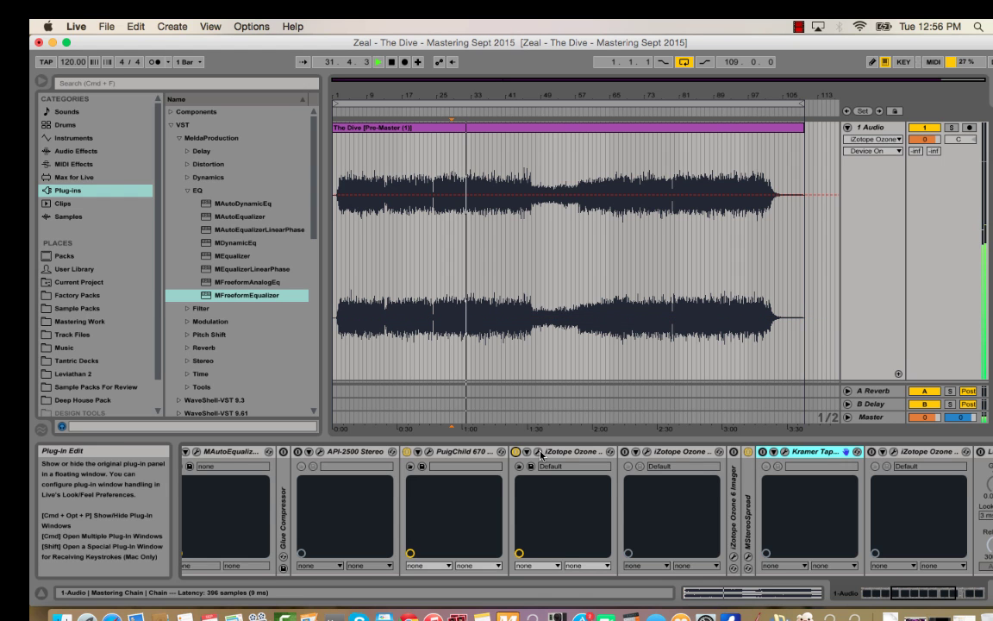
# - Reopen Ozone 6 Dynamics to check its Mid compressor settings during playback, then close its window
pyautogui.click(542, 454)
pyautogui.click(508, 206)
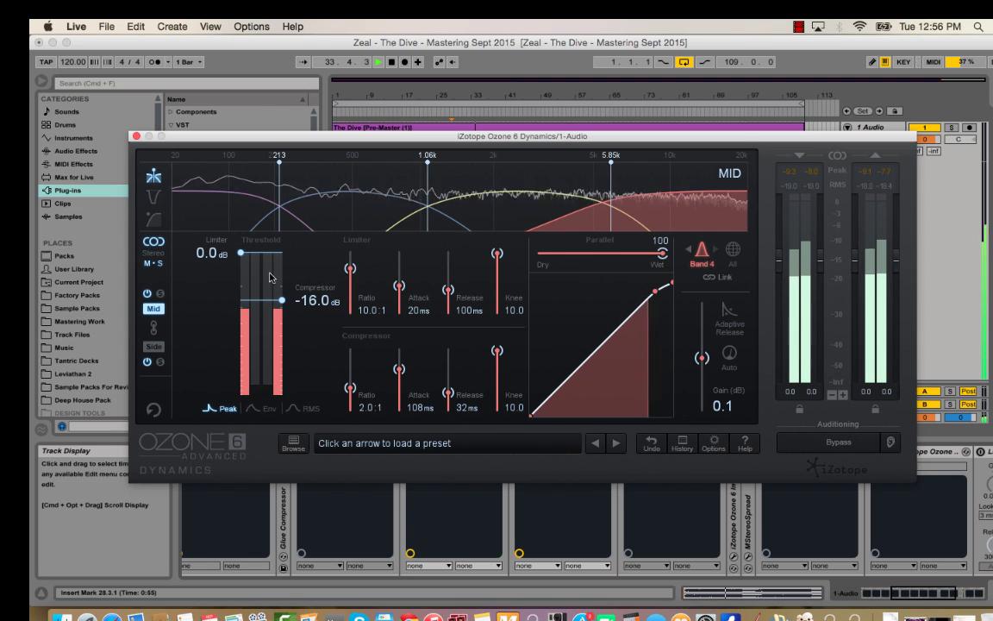
pyautogui.click(135, 136)
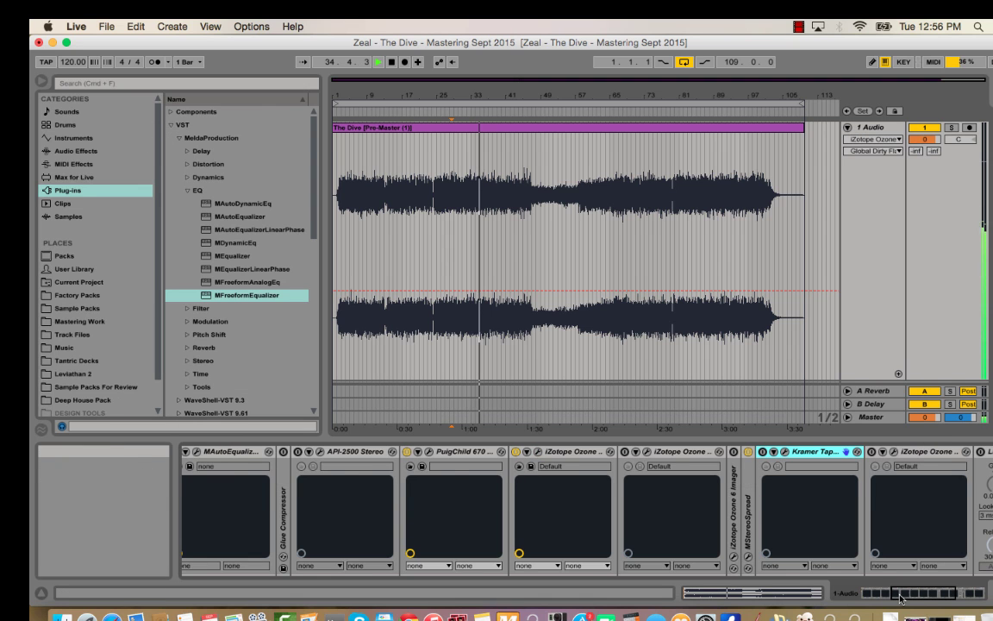
# - Stop playback, activate the Ozone device after Kramer Tape and open its Maximizer window
pyautogui.click(930, 595)
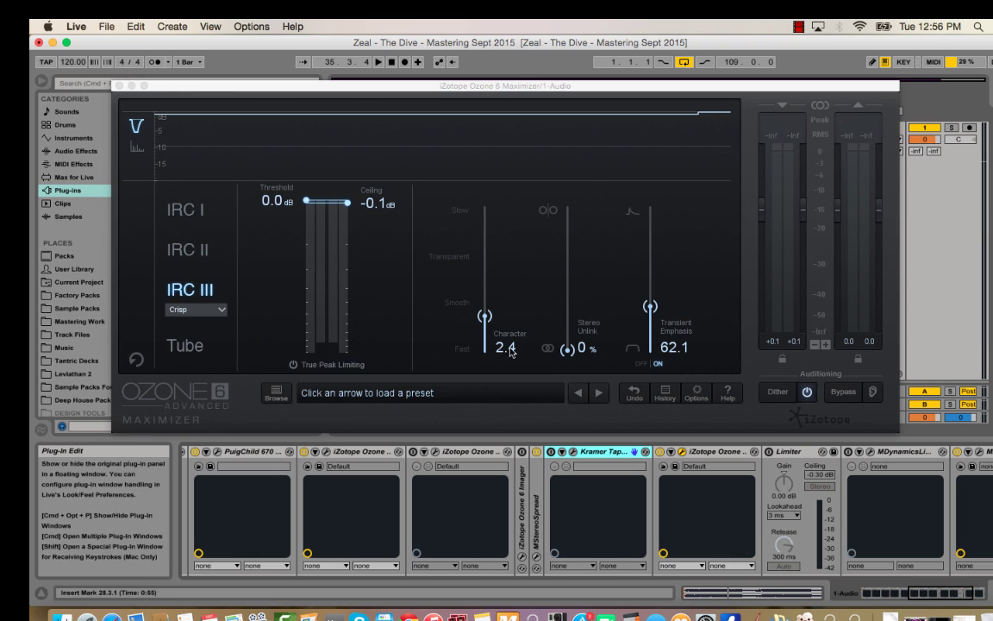
pyautogui.click(680, 451)
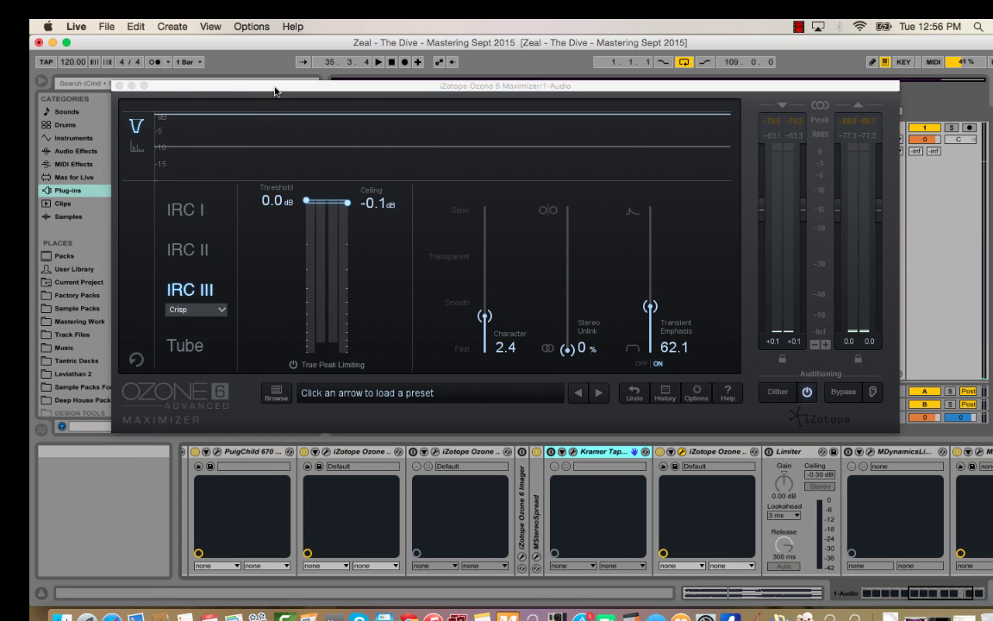
pyautogui.moveTo(277, 85); pyautogui.dragTo(287, 99)
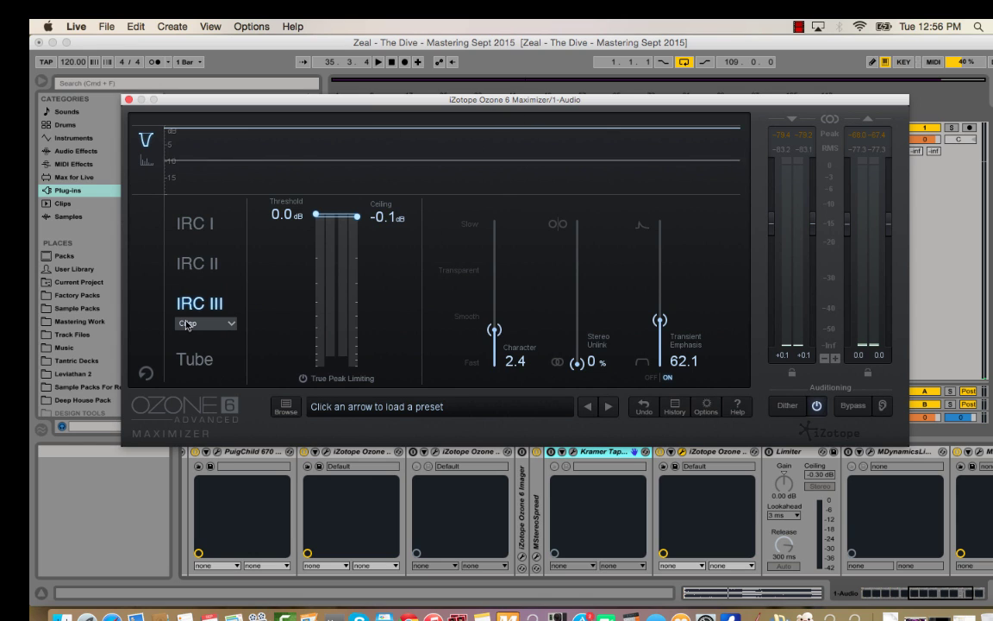
# - Review the IRC III limiting styles in the Maximizer, keeping Crisp selected
pyautogui.click(222, 327)
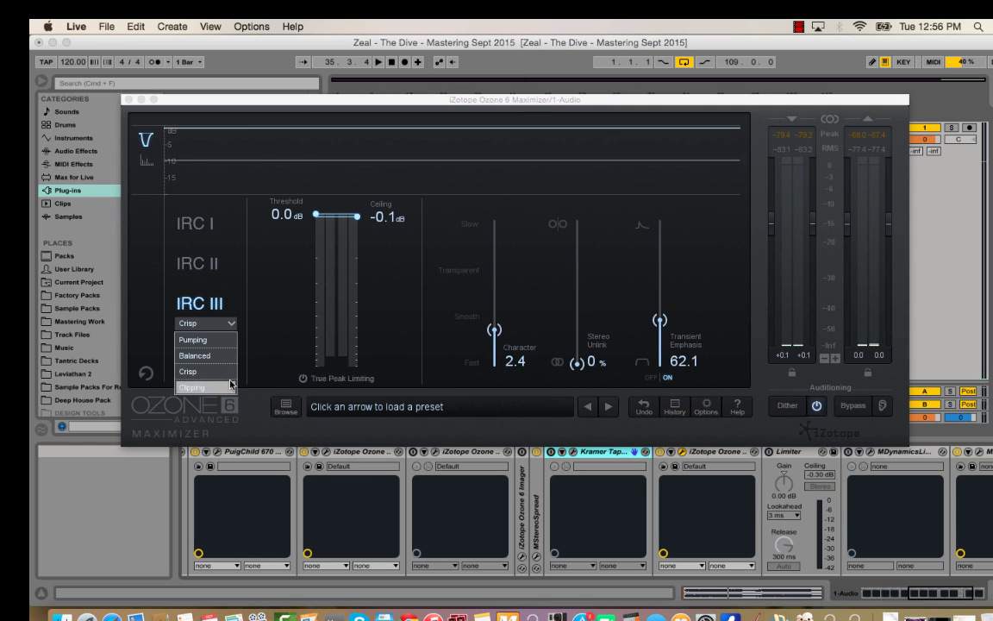
pyautogui.click(245, 297)
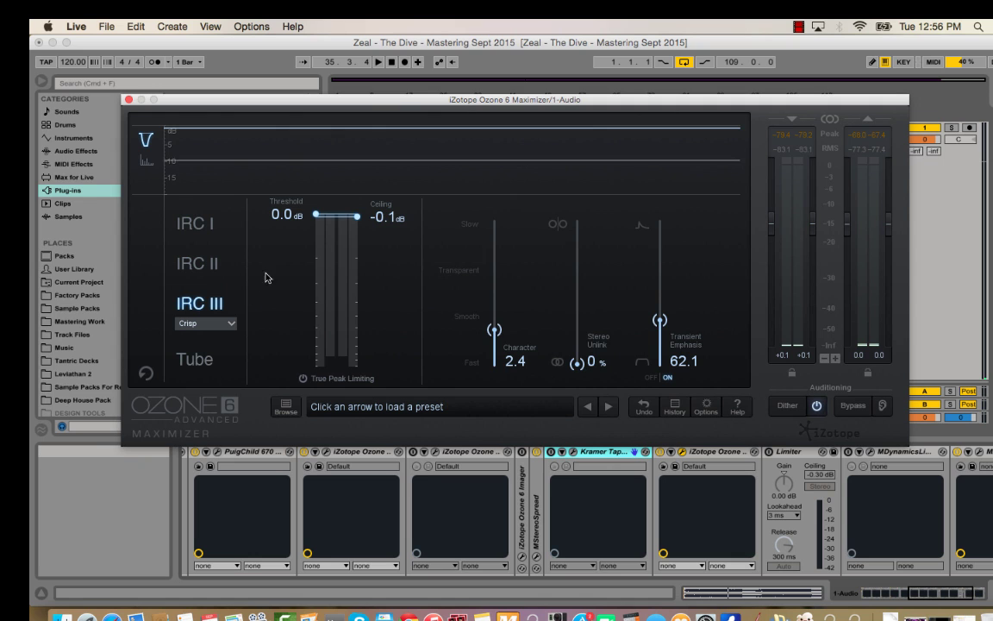
pyautogui.moveTo(154, 100); pyautogui.dragTo(155, 112)
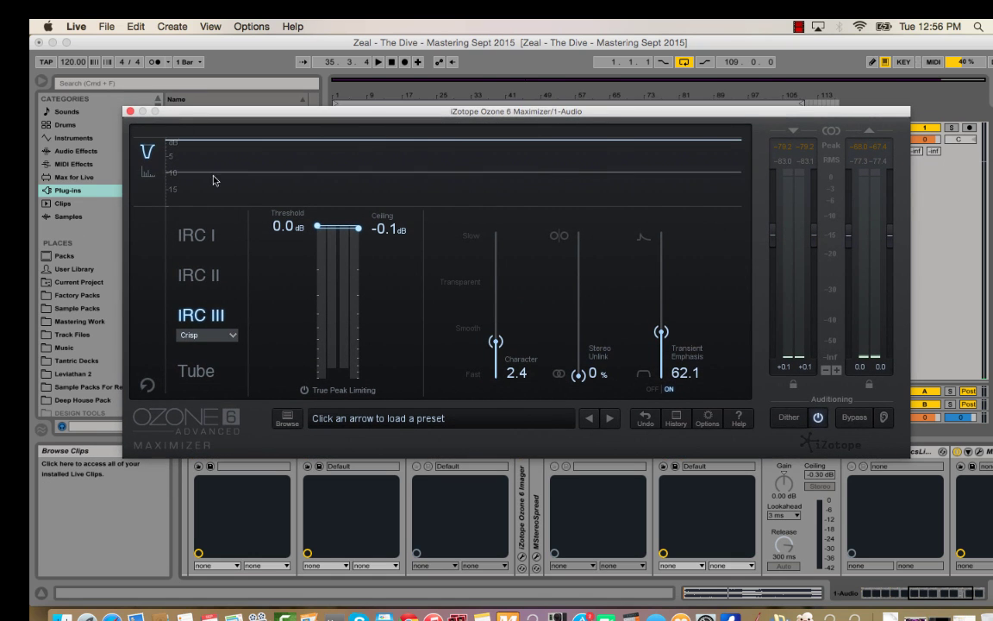
# - Set the Maximizer's Character to 2.2, closing its window and reopening it from the Ozone device after Kramer Tape
pyautogui.moveTo(505, 347)
pyautogui.mouseDown()
pyautogui.moveTo(497, 308)
pyautogui.moveTo(499, 347)
pyautogui.mouseUp()
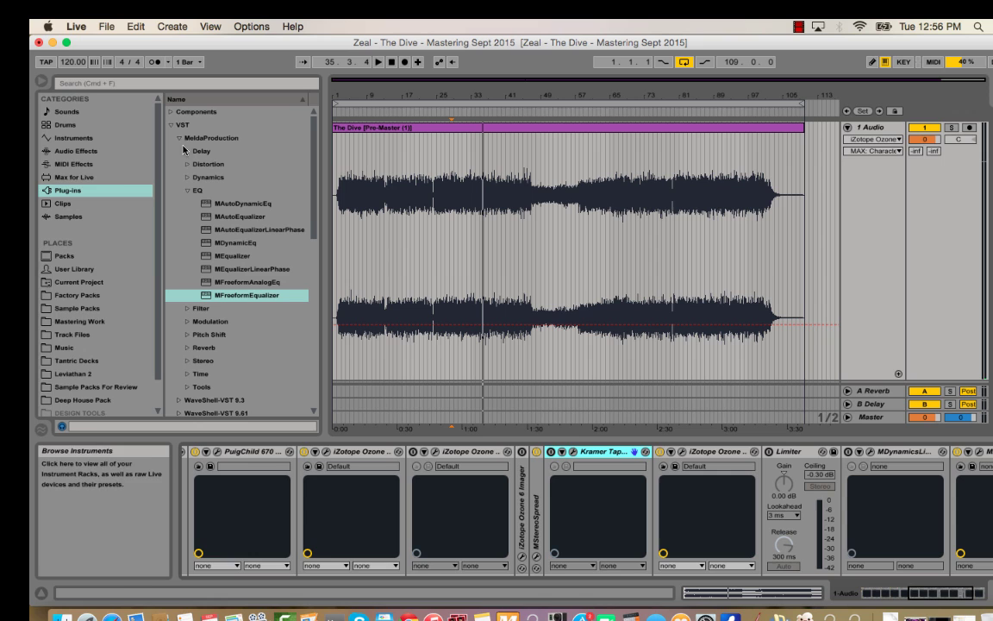
pyautogui.click(130, 110)
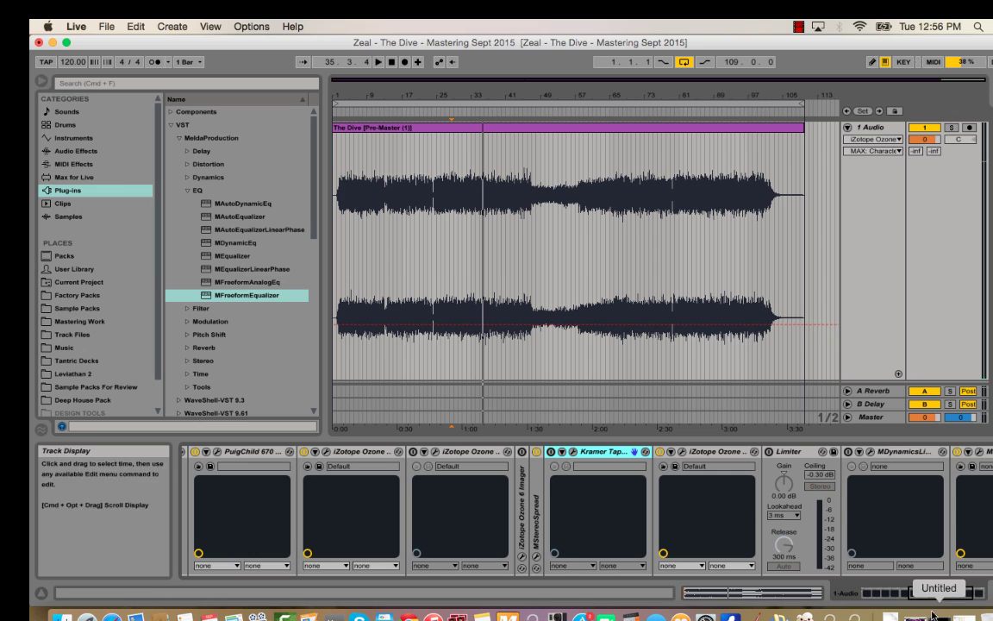
pyautogui.moveTo(922, 593); pyautogui.dragTo(942, 594)
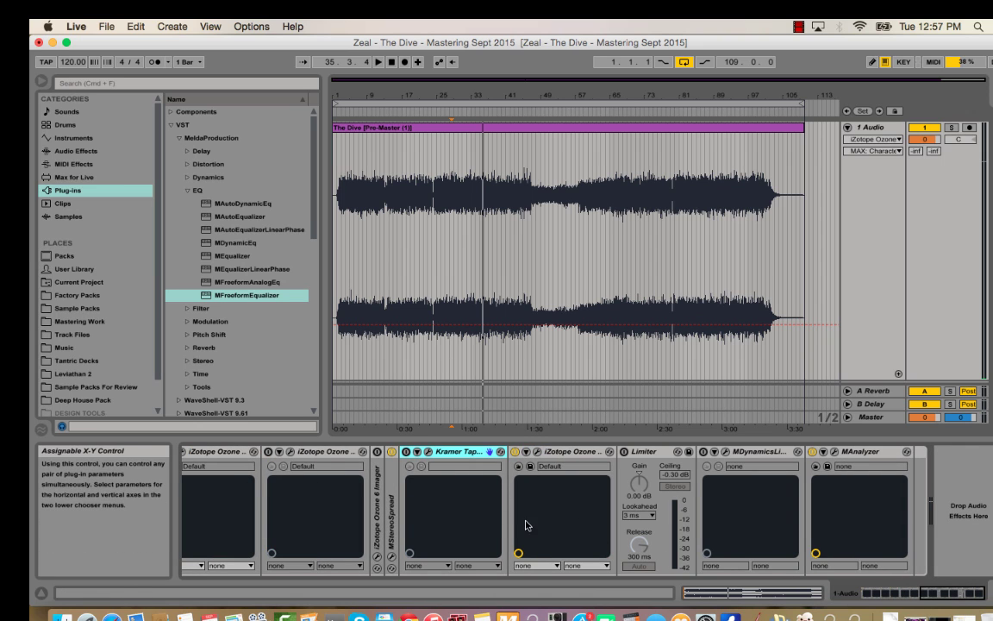
pyautogui.click(581, 456)
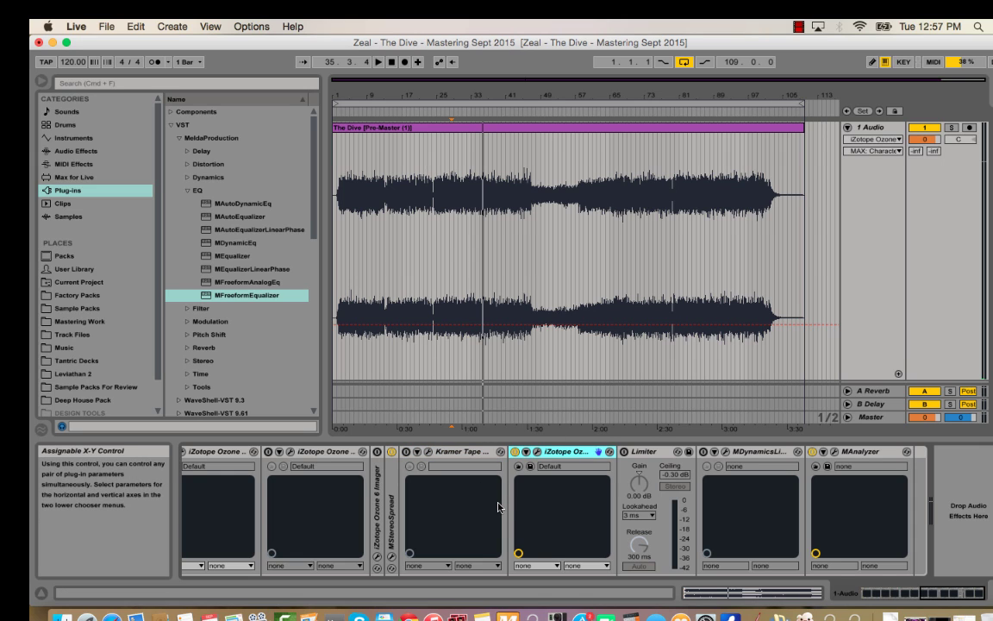
pyautogui.click(599, 450)
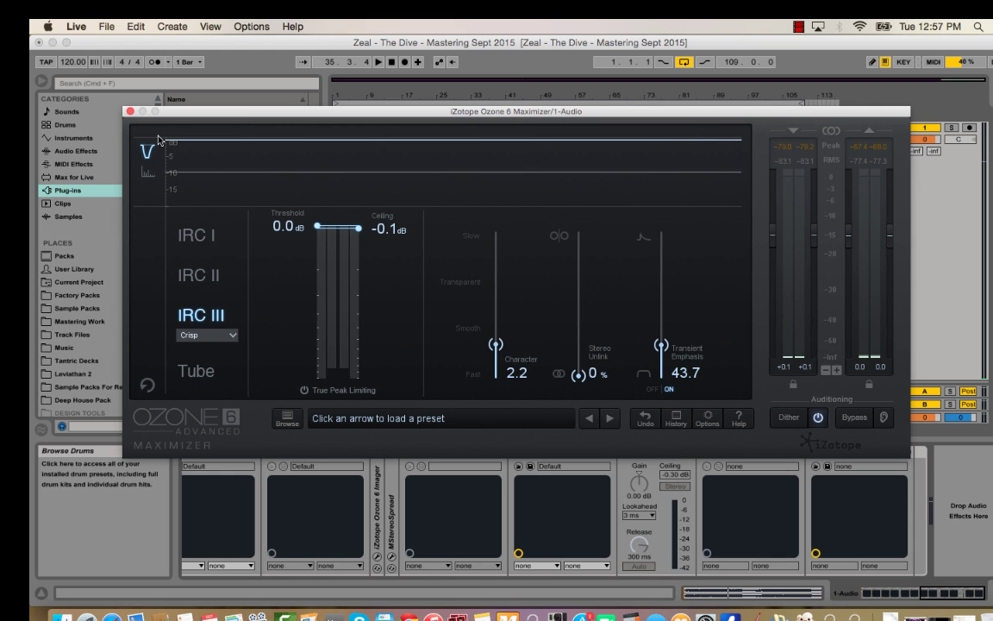
# - Set the Maximizer's Transient Emphasis to 52.4 and reposition its window over the arrangement
pyautogui.moveTo(196, 125); pyautogui.dragTo(228, 131)
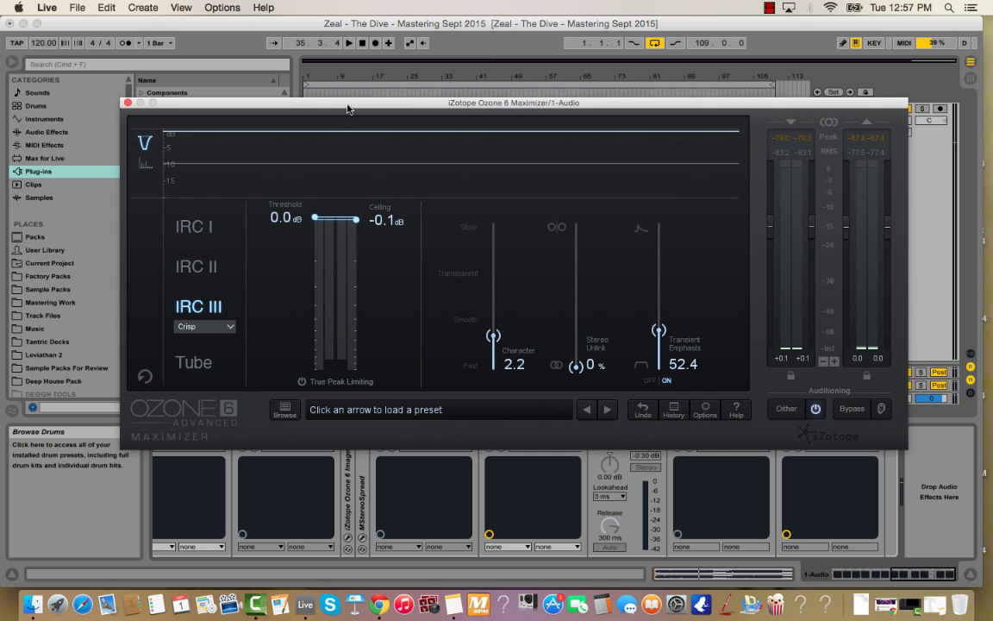
pyautogui.moveTo(347, 108); pyautogui.dragTo(351, 113)
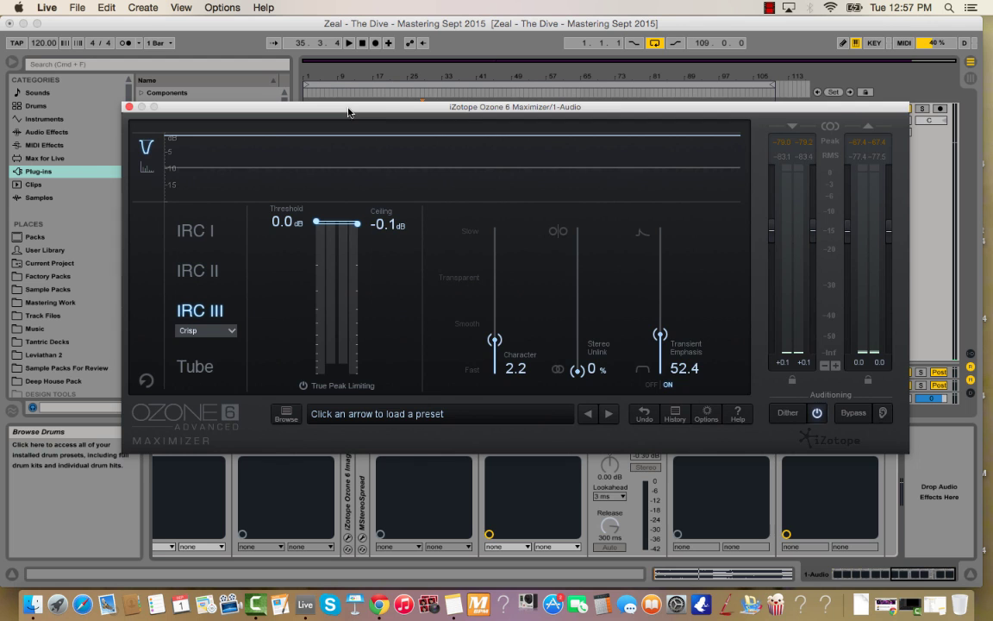
pyautogui.moveTo(348, 112); pyautogui.dragTo(352, 119)
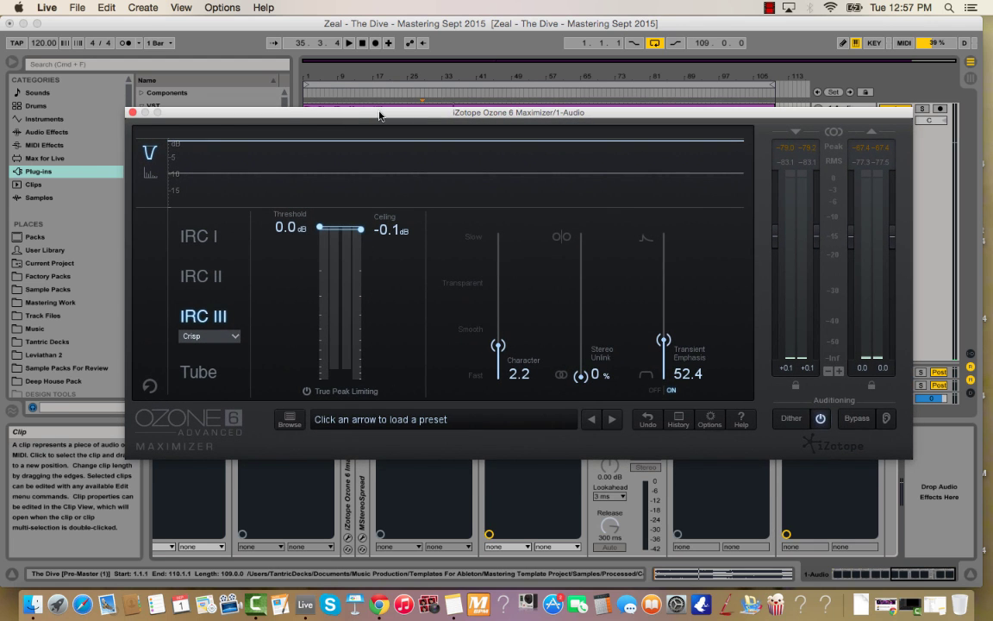
pyautogui.moveTo(378, 116); pyautogui.dragTo(363, 116)
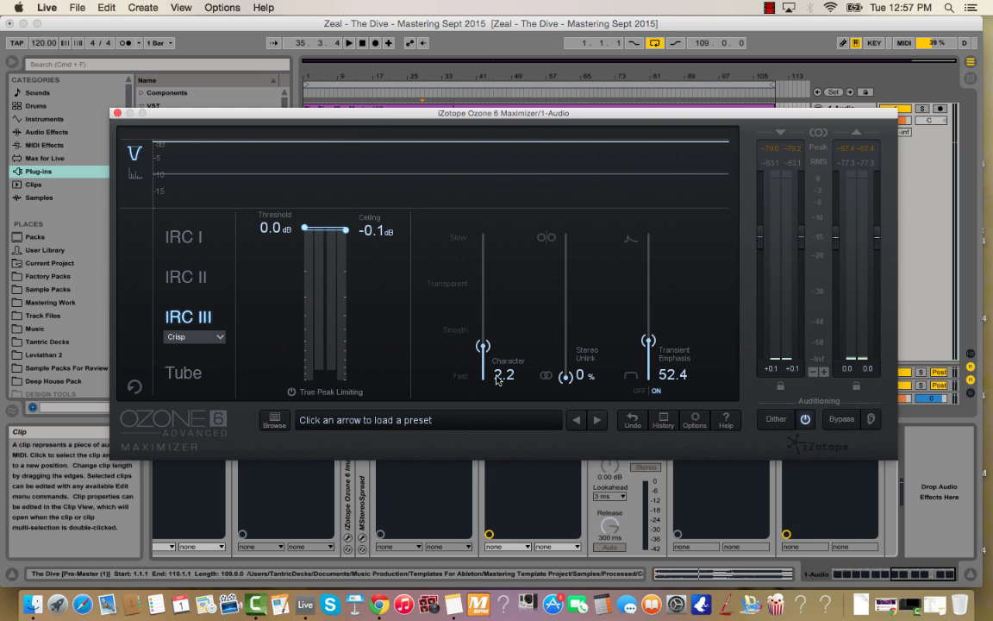
pyautogui.moveTo(181, 113)
pyautogui.mouseDown()
pyautogui.moveTo(170, 108)
pyautogui.moveTo(185, 114)
pyautogui.mouseUp()
# - Play from bar 28, lower the Maximizer's threshold to -10.8 dB and close its window
pyautogui.press('space')
pyautogui.moveTo(285, 229); pyautogui.dragTo(313, 353)
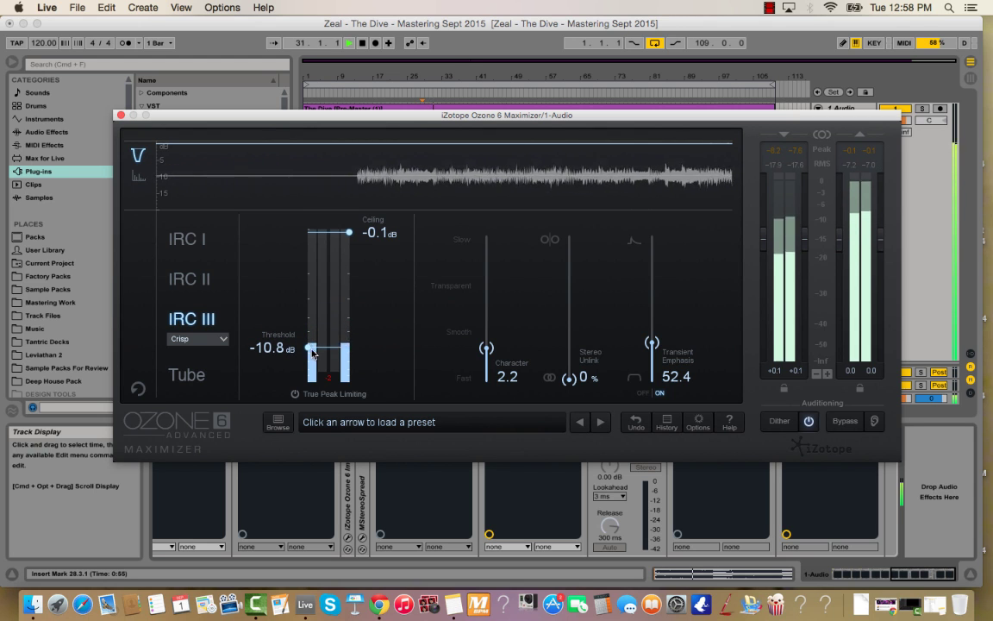
pyautogui.click(121, 115)
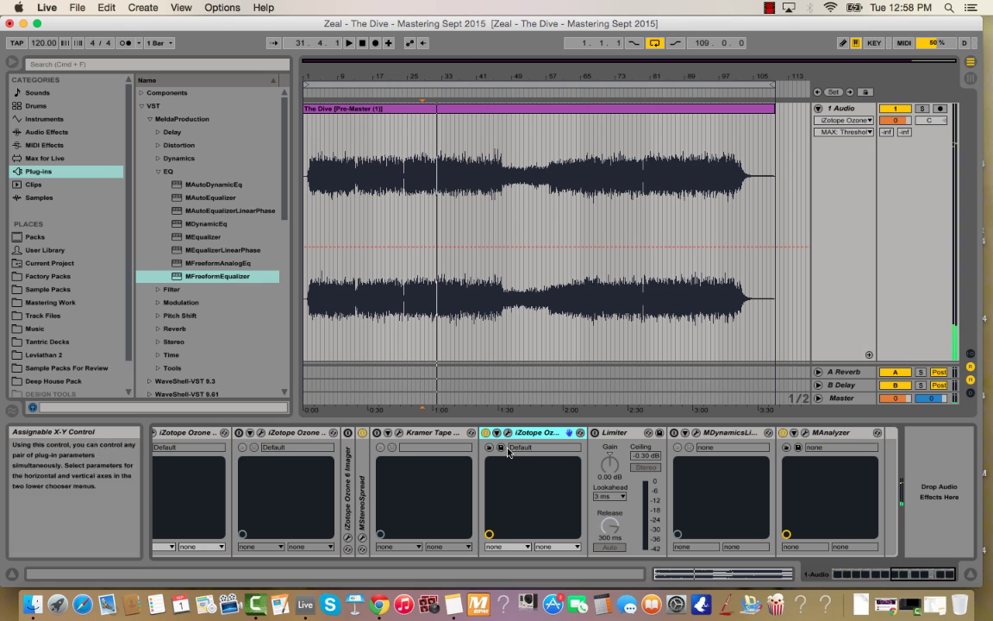
# - Set MStereoSpread's oversampling to 2x, hide its window and restart playback from bar 28
pyautogui.click(361, 535)
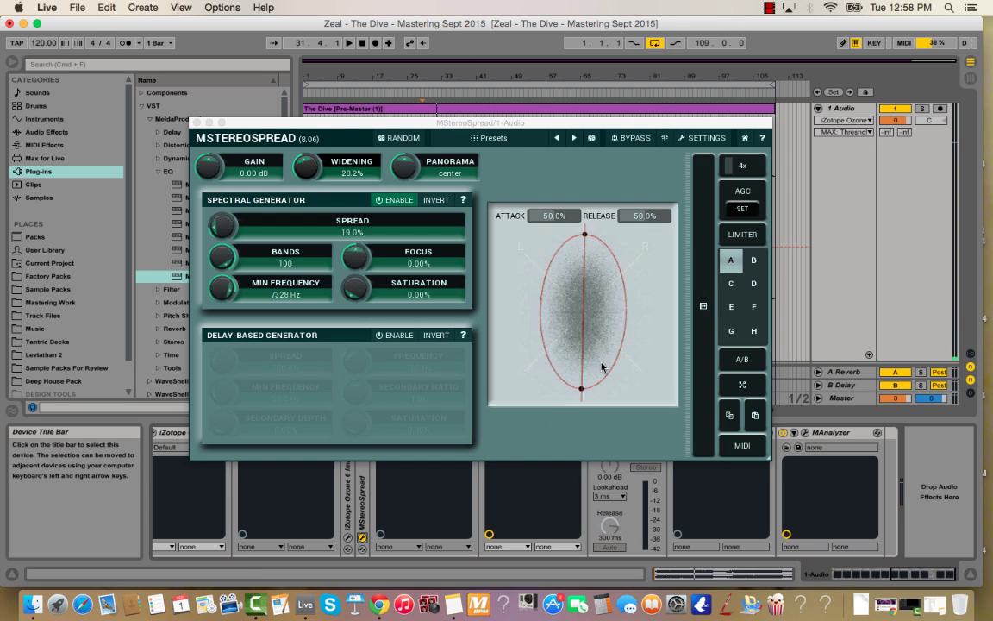
pyautogui.click(759, 173)
pyautogui.click(769, 177)
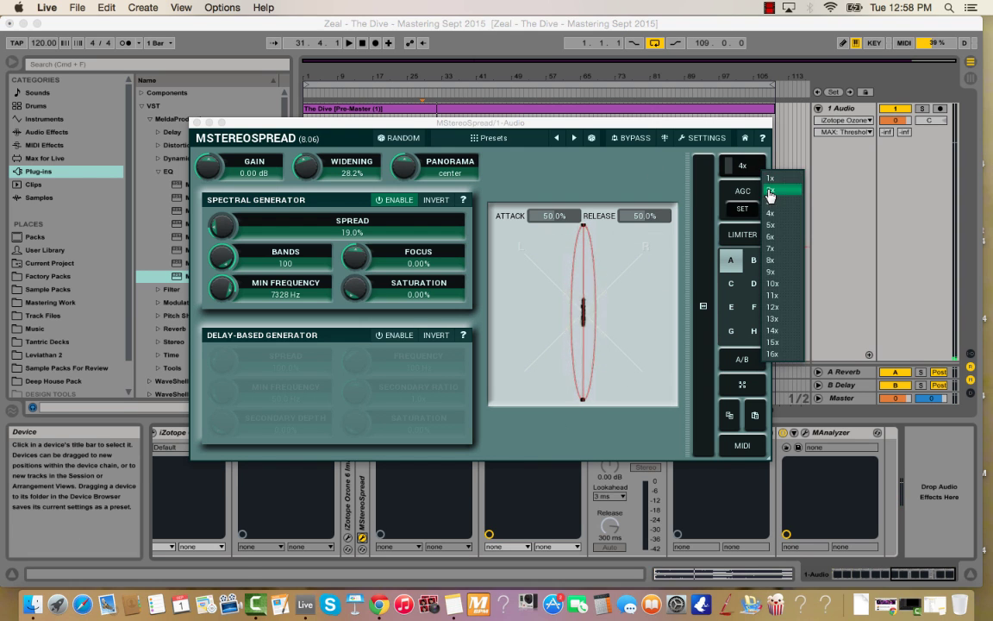
pyautogui.press('super+alt+p')
pyautogui.press('space')
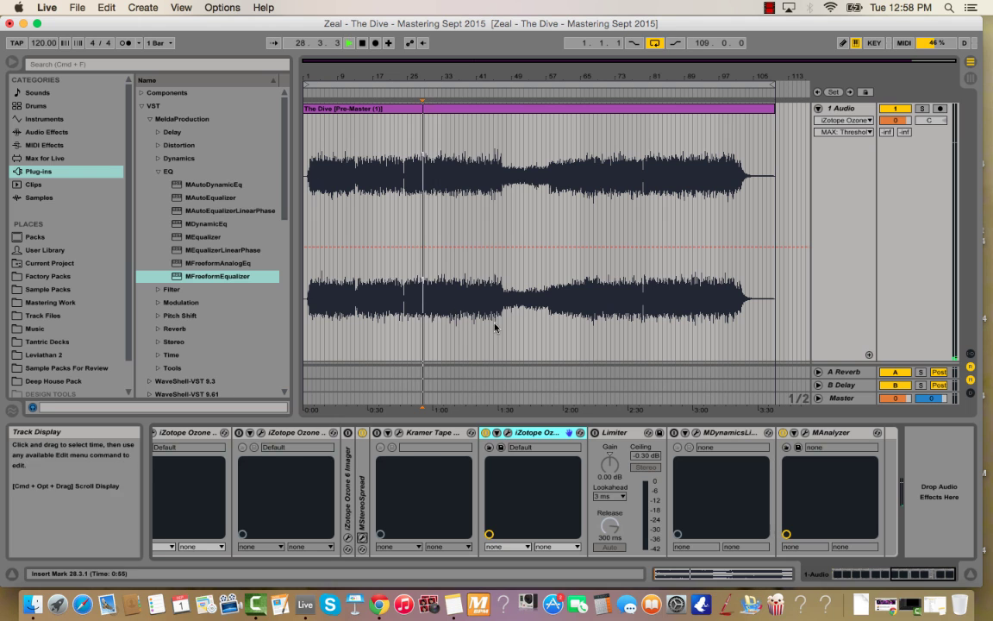
# - Set the audio buffer size to 256 samples in the preferences and restart playback
pyautogui.click(47, 6)
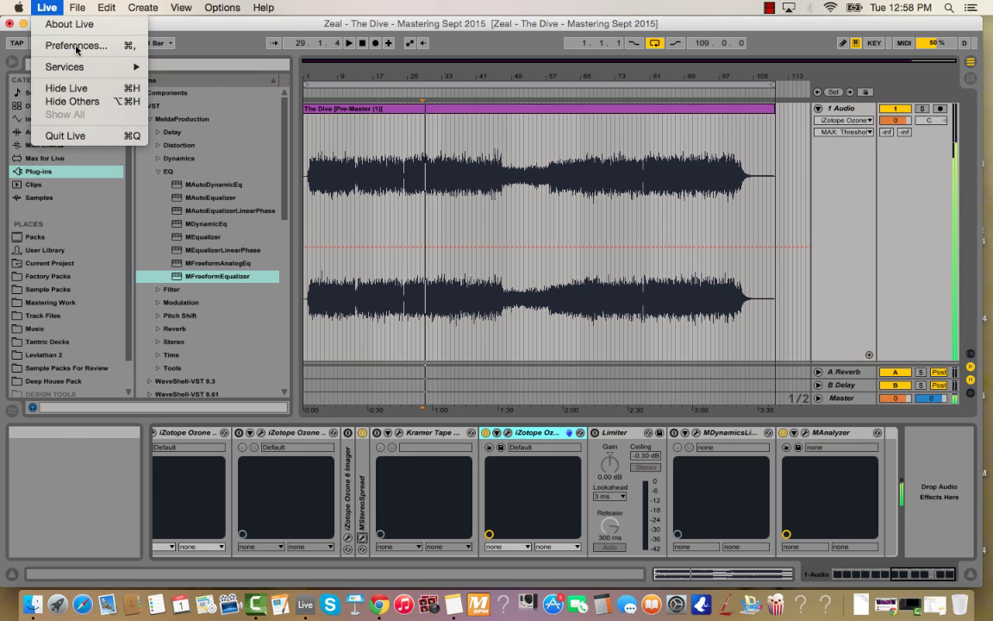
pyautogui.click(78, 44)
pyautogui.click(551, 268)
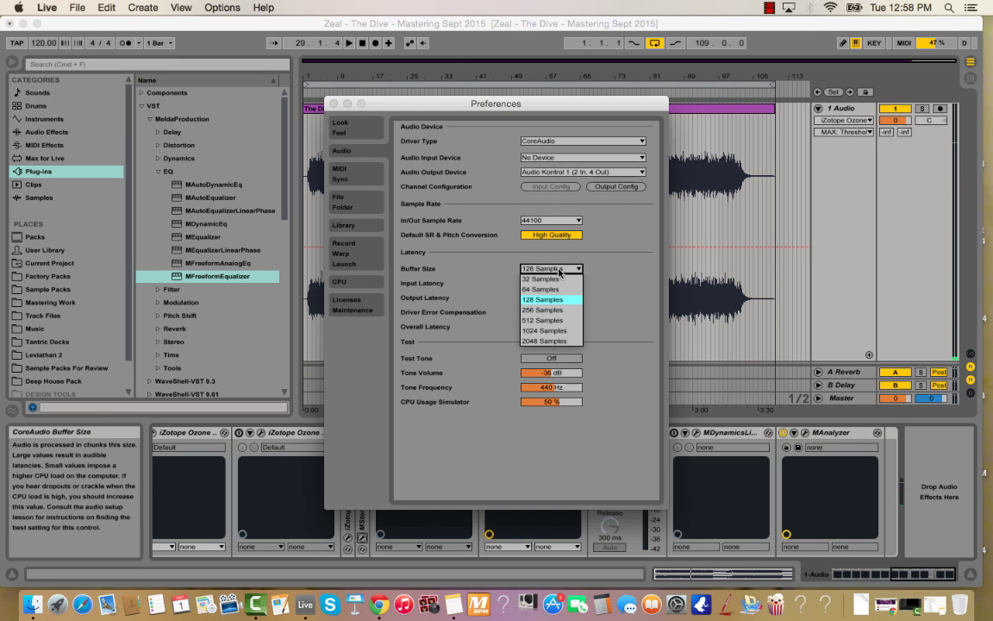
pyautogui.click(551, 310)
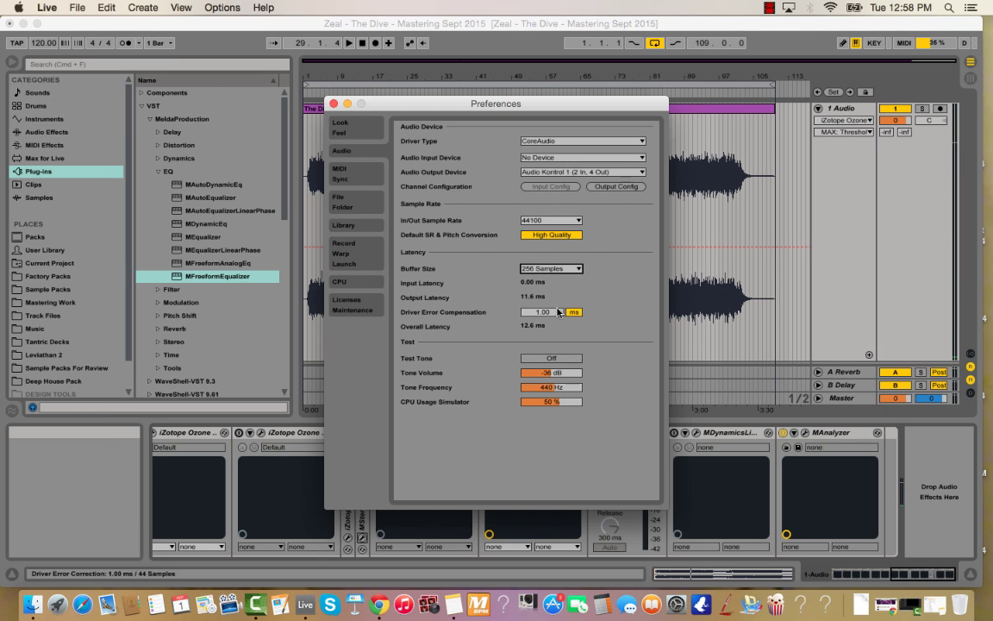
pyautogui.click(334, 104)
pyautogui.press('space')
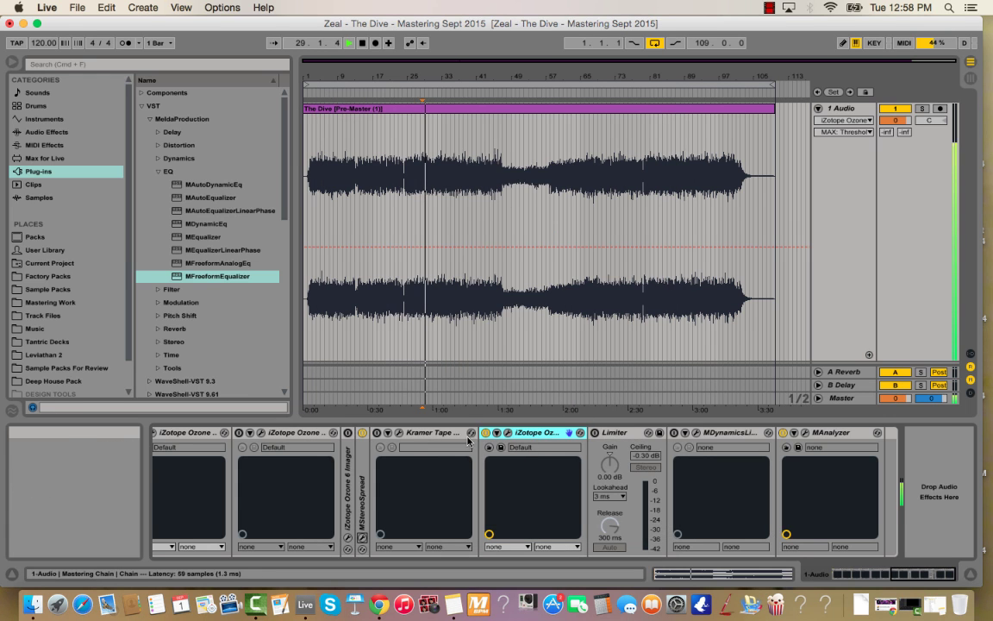
# - Set MStereoSpread's oversampling to 6x during playback and hide its window
pyautogui.click(362, 537)
pyautogui.click(742, 165)
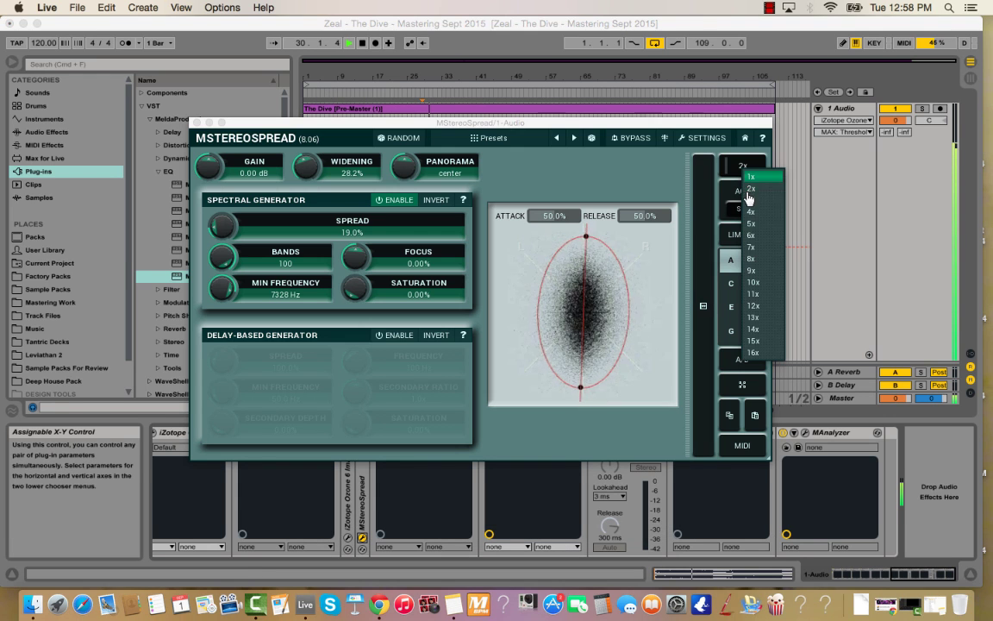
pyautogui.click(755, 236)
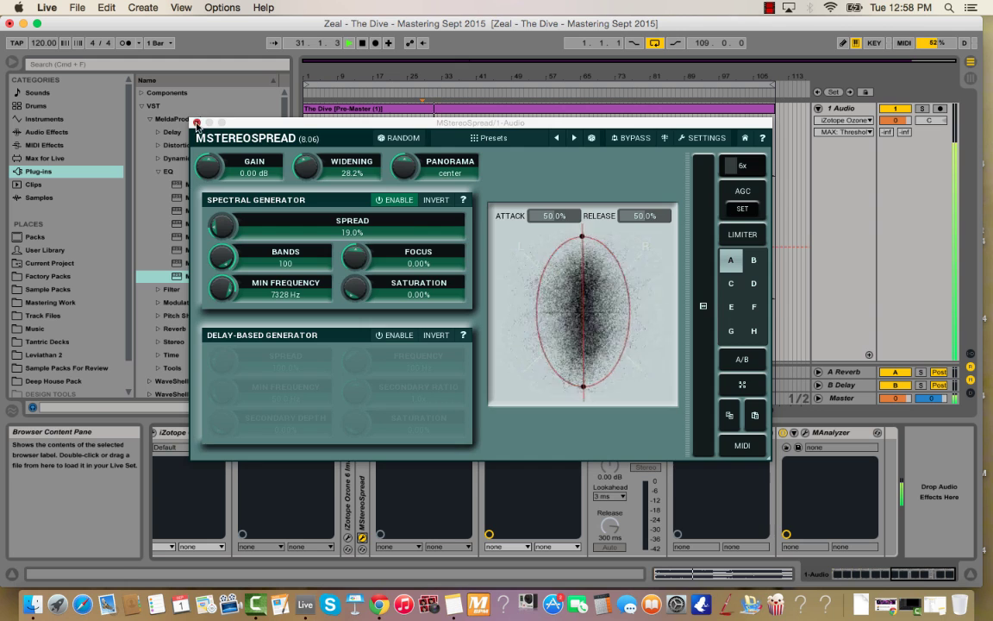
pyautogui.press('super+alt+p')
# - Lower the Maximizer's threshold to -14.0 dB during playback, then stop playback and close the window
pyautogui.click(507, 432)
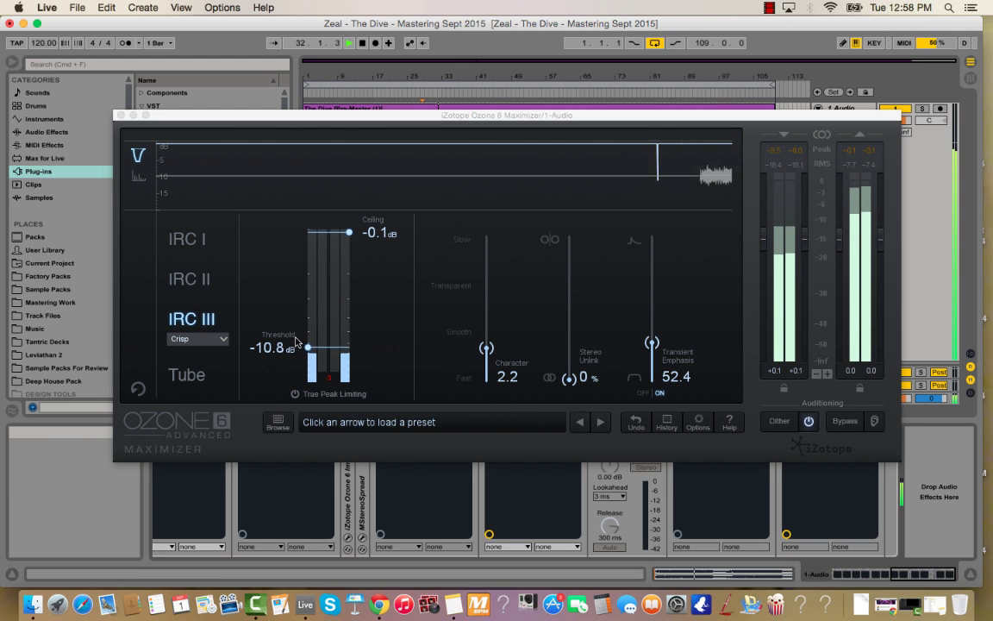
pyautogui.moveTo(303, 347); pyautogui.dragTo(301, 351)
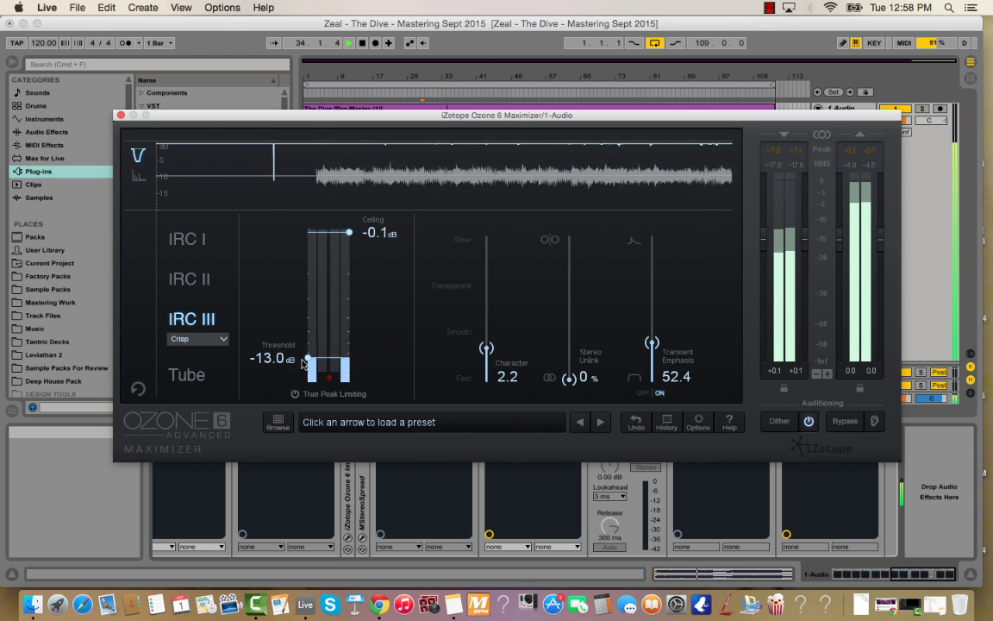
pyautogui.press('Down')
pyautogui.press('Down')
pyautogui.press('Down')
pyautogui.press('Down')
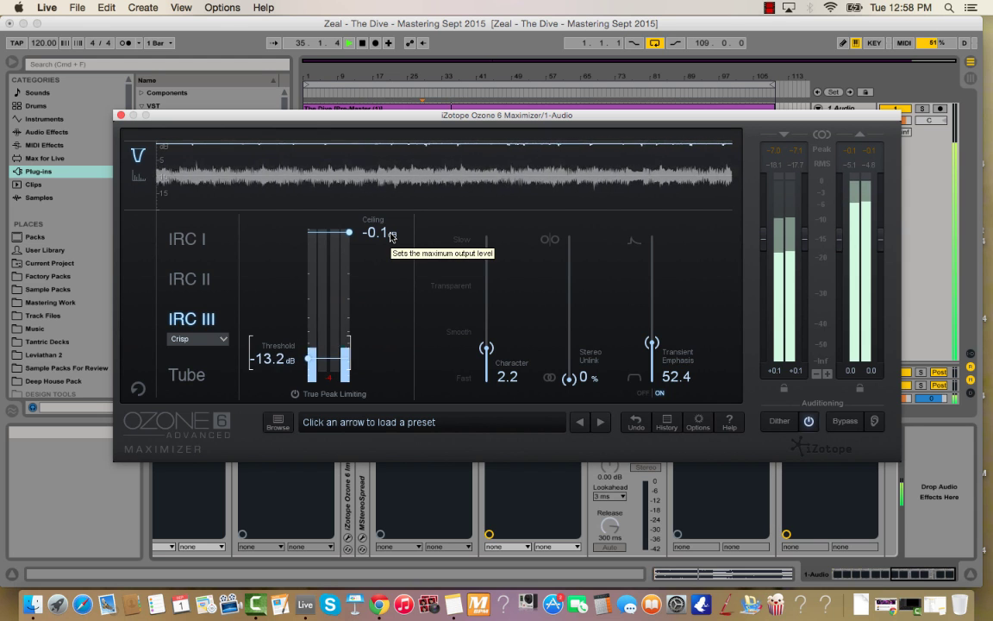
pyautogui.press('Down')
pyautogui.press('Down')
pyautogui.press('Down')
pyautogui.press('Down')
pyautogui.press('Down')
pyautogui.press('Down')
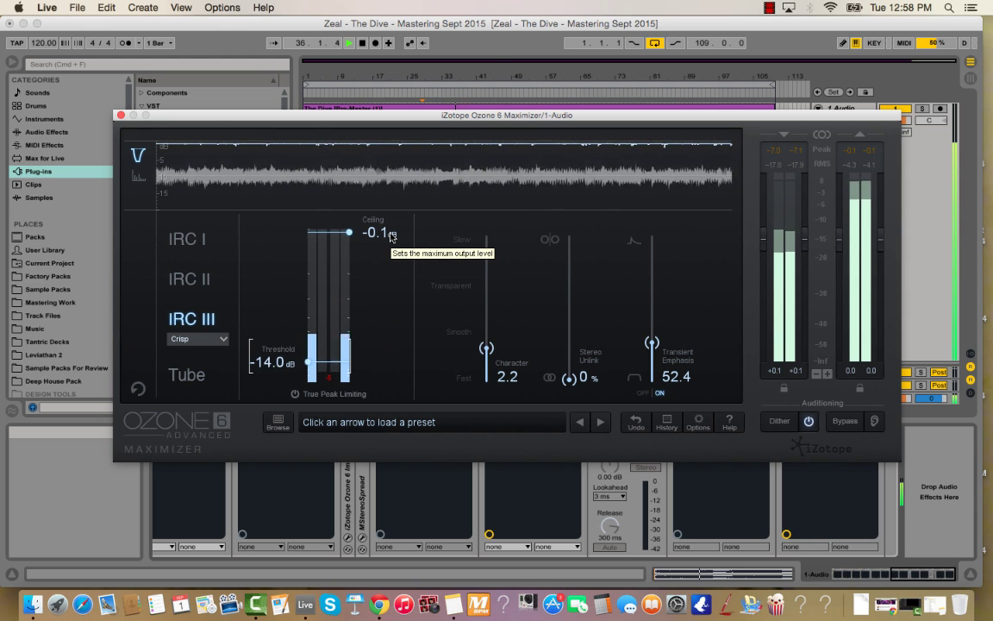
pyautogui.press('space')
pyautogui.click(121, 114)
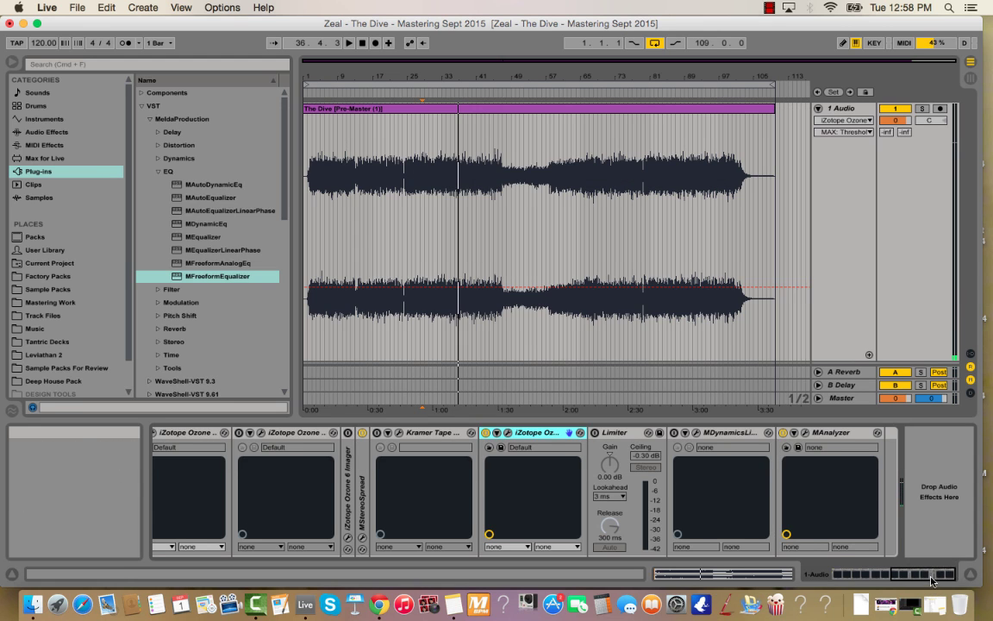
# - Open the Ozone 6 Dynamics device after PuigChild 670 and check the Mid gains of bands 3 and 4
pyautogui.moveTo(931, 582); pyautogui.dragTo(907, 566)
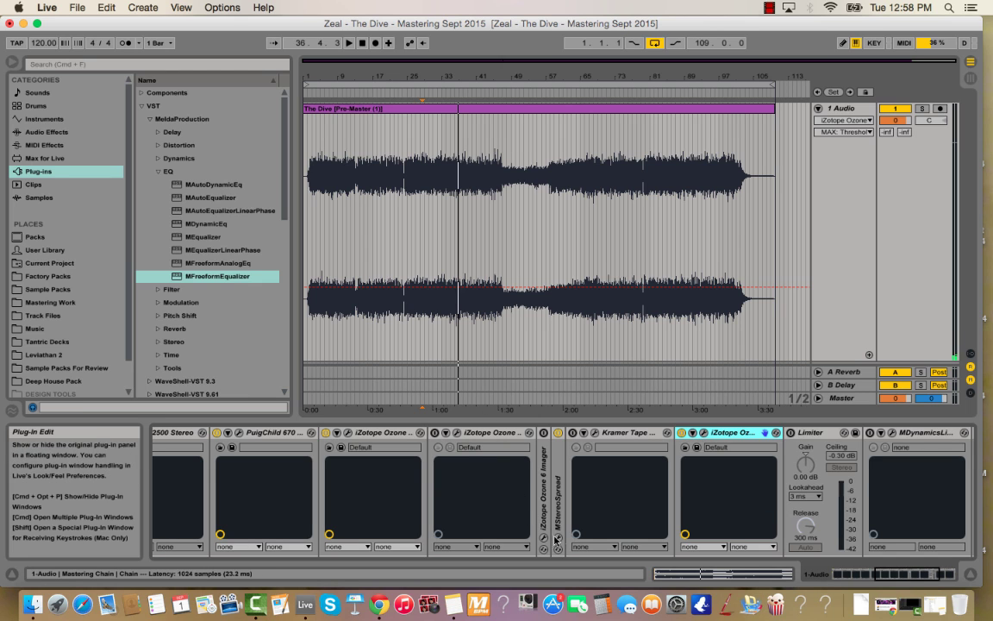
pyautogui.click(349, 439)
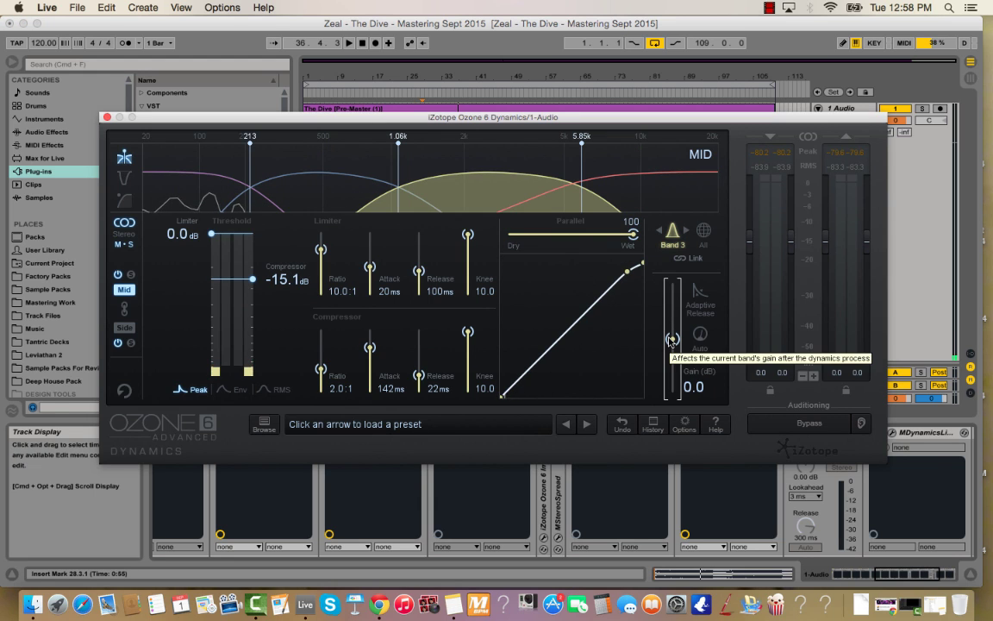
pyautogui.click(686, 230)
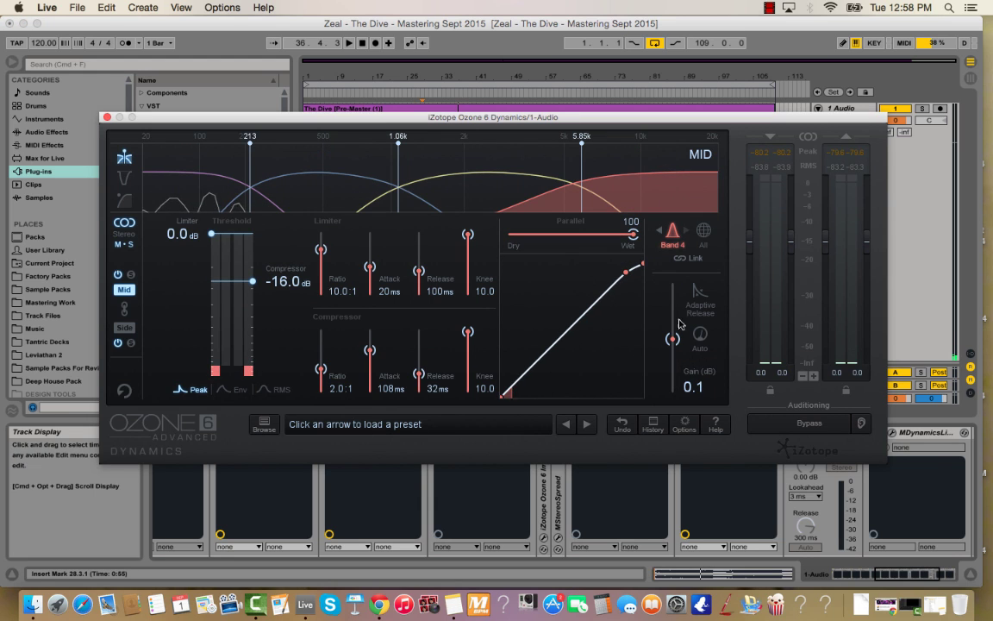
# - Set the Side gain to 0.1 dB for band 3 and 0.2 dB for band 4, then hide the Dynamics window
pyautogui.click(125, 328)
pyautogui.click(547, 164)
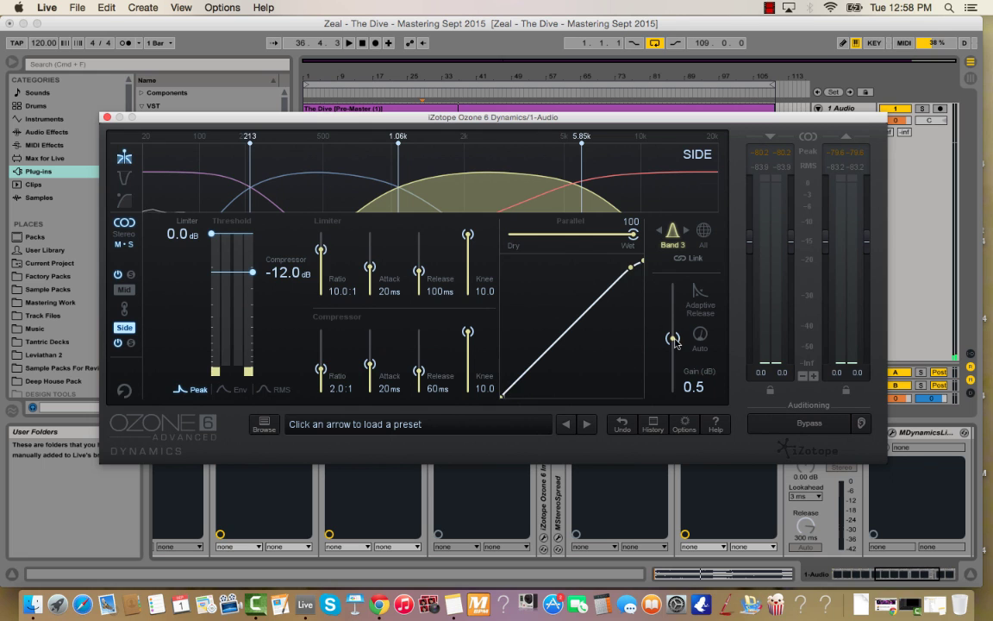
pyautogui.scroll(-2, 675, 341)
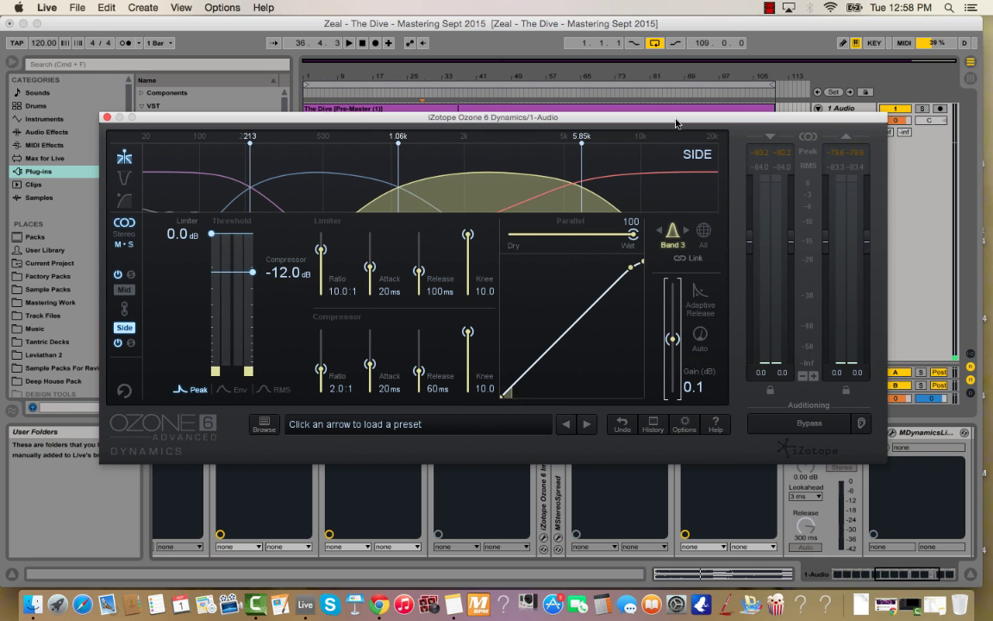
pyautogui.click(655, 177)
pyautogui.scroll(-3, 675, 339)
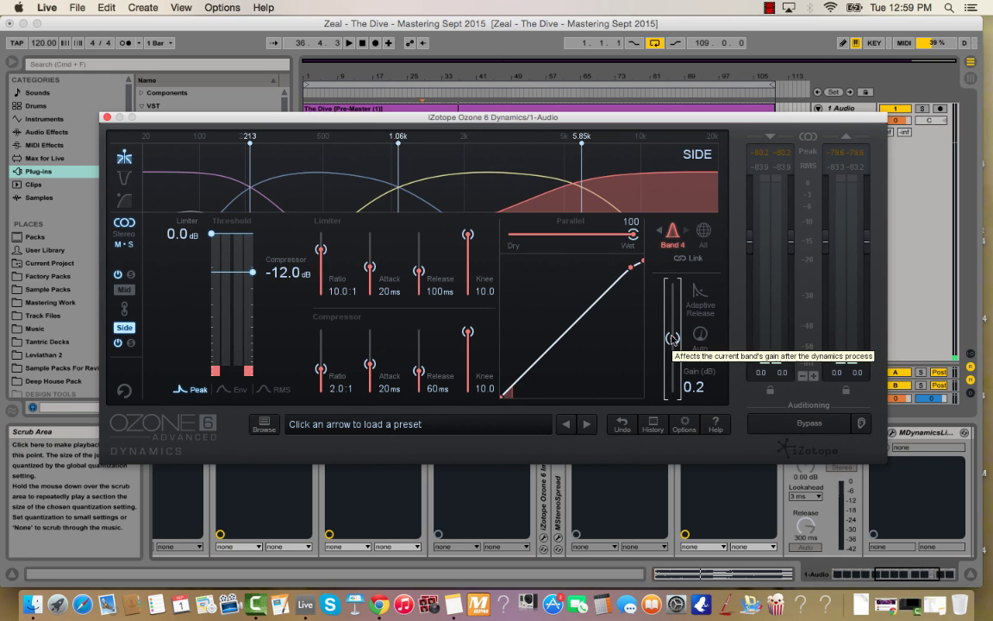
pyautogui.press('super+alt+p')
# - Compare the sound during playback while toggling MStereoSpread and the Ozone 6 Dynamics device off and back on
pyautogui.click(430, 215)
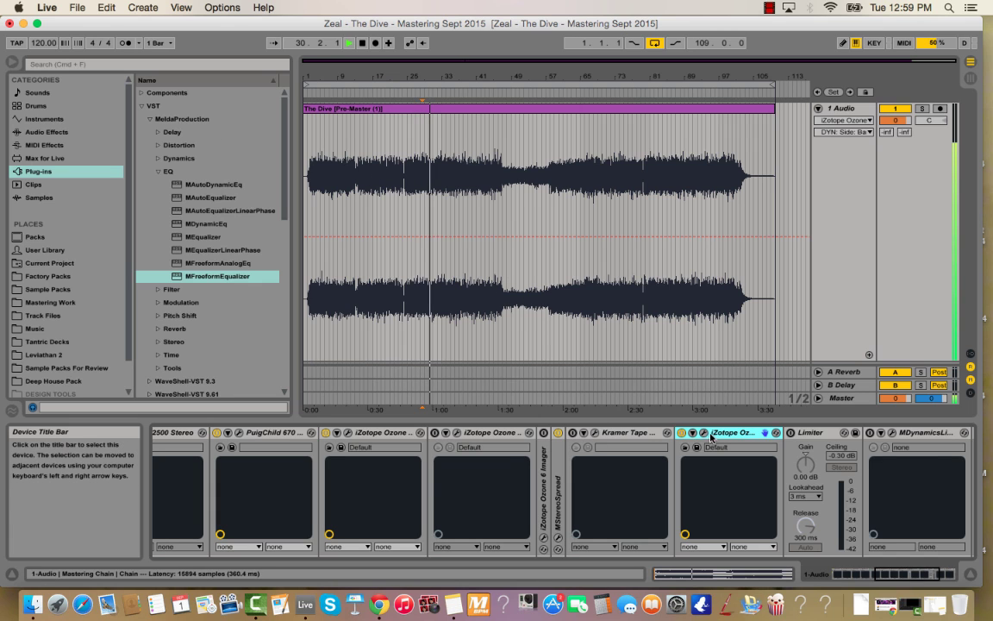
pyautogui.click(558, 432)
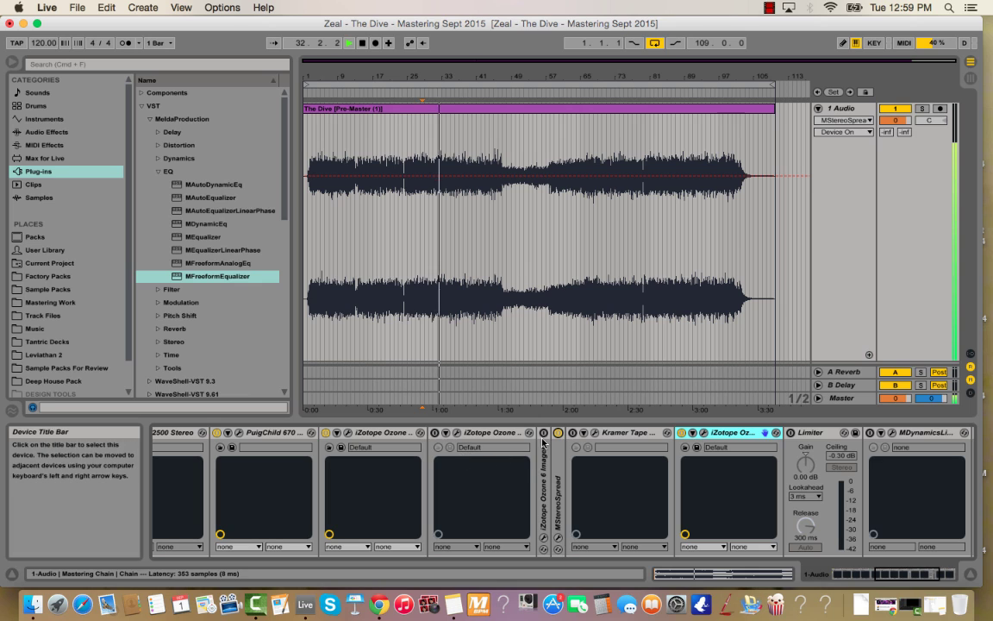
pyautogui.click(543, 433)
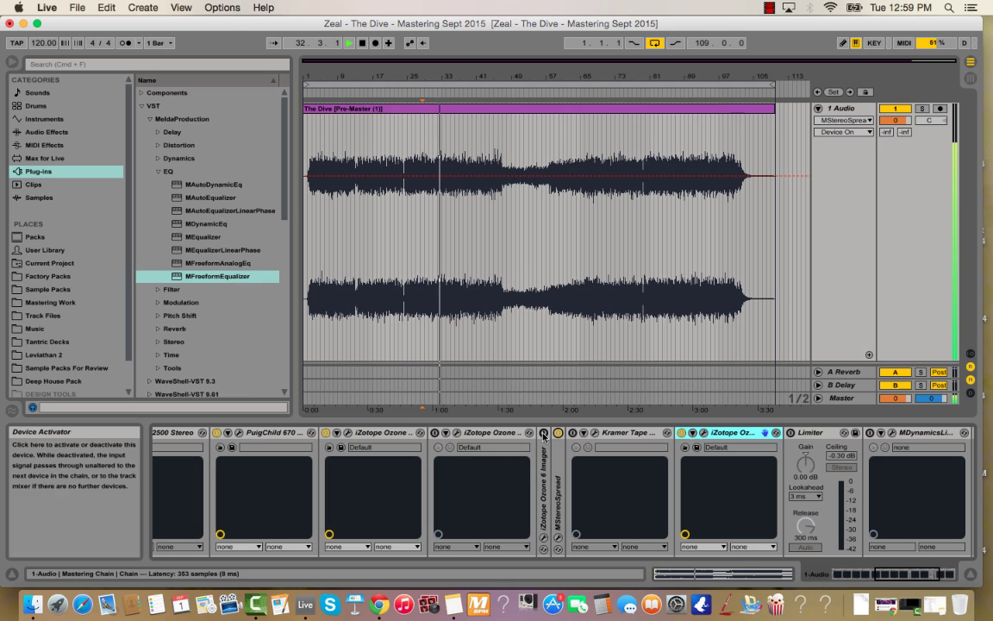
pyautogui.click(326, 433)
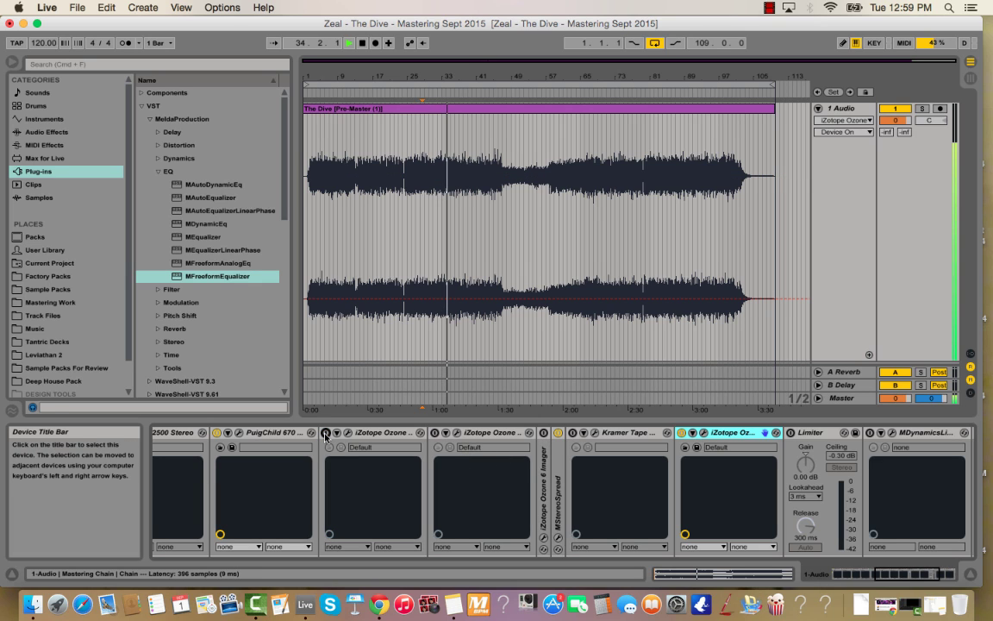
pyautogui.hscroll(-5, 413, 482)
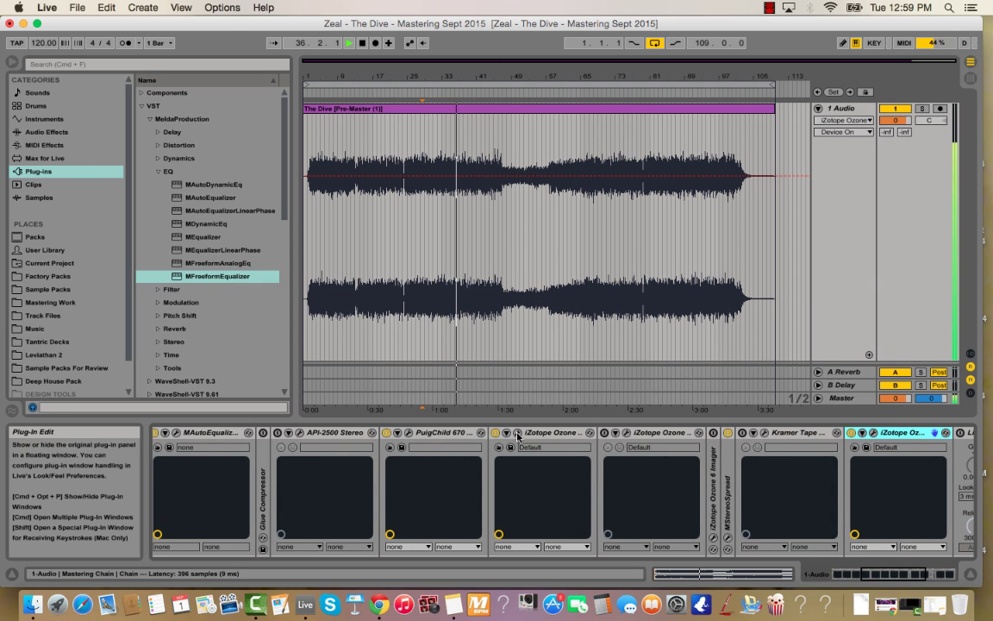
# - Set the Mid gain of band 4 to 0.0 dB in Ozone 6 Dynamics, check Mid band 3, and close the window
pyautogui.click(517, 432)
pyautogui.click(498, 203)
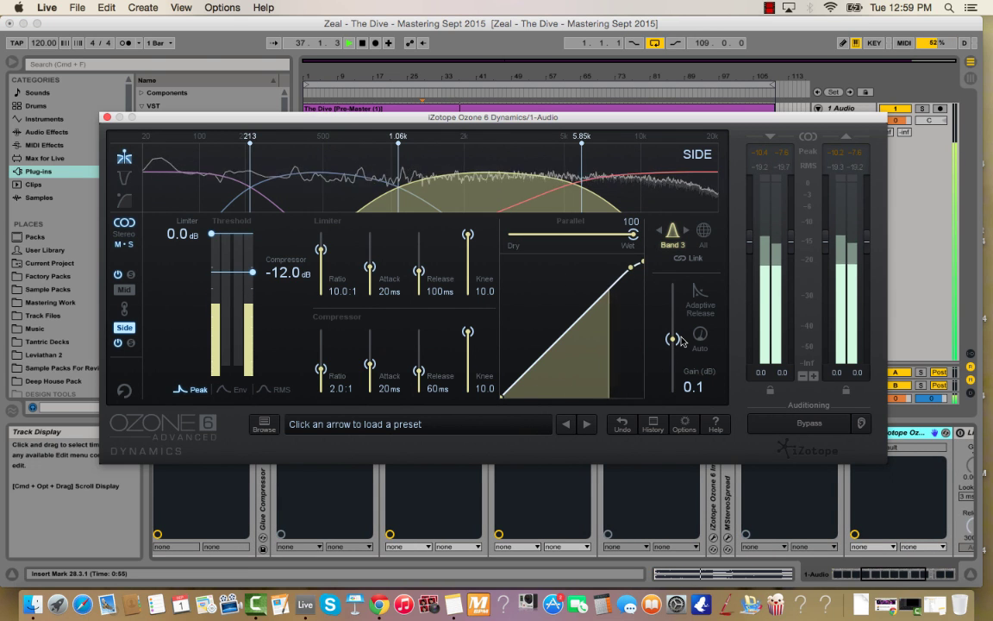
pyautogui.click(646, 201)
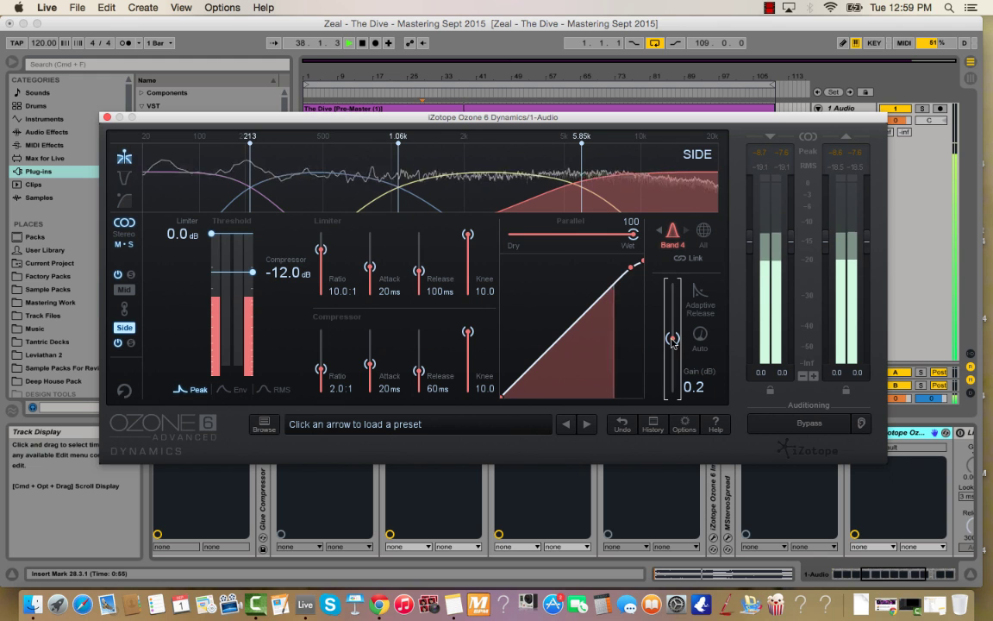
pyautogui.click(124, 290)
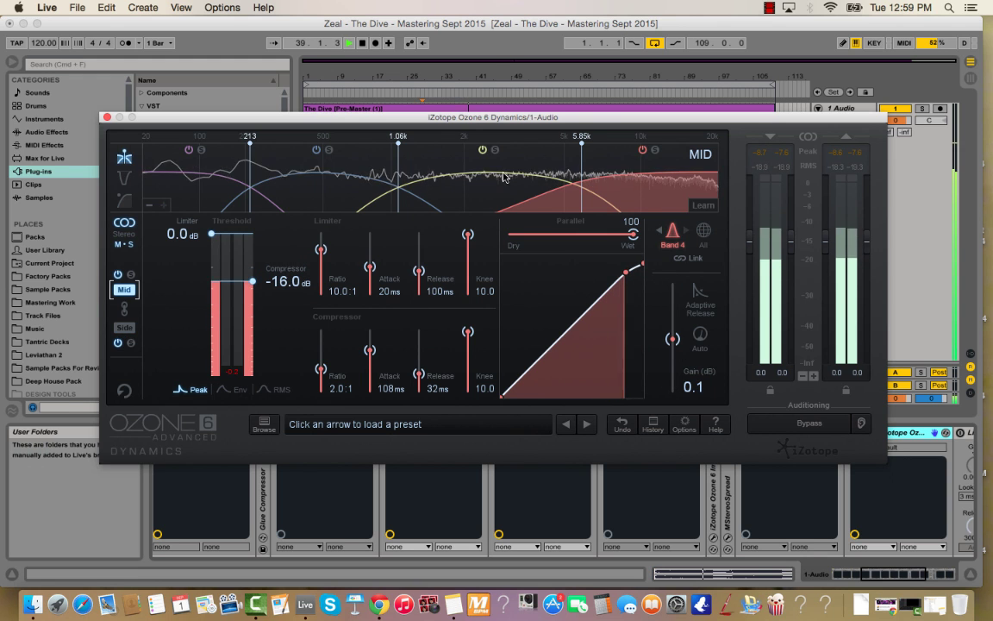
pyautogui.click(680, 201)
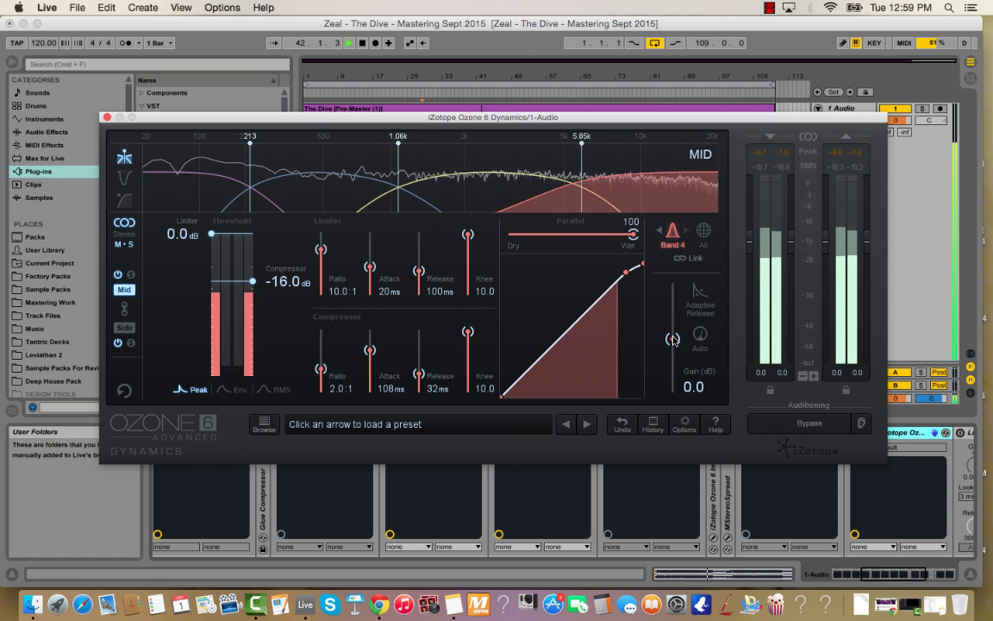
pyautogui.scroll(-1, 674, 341)
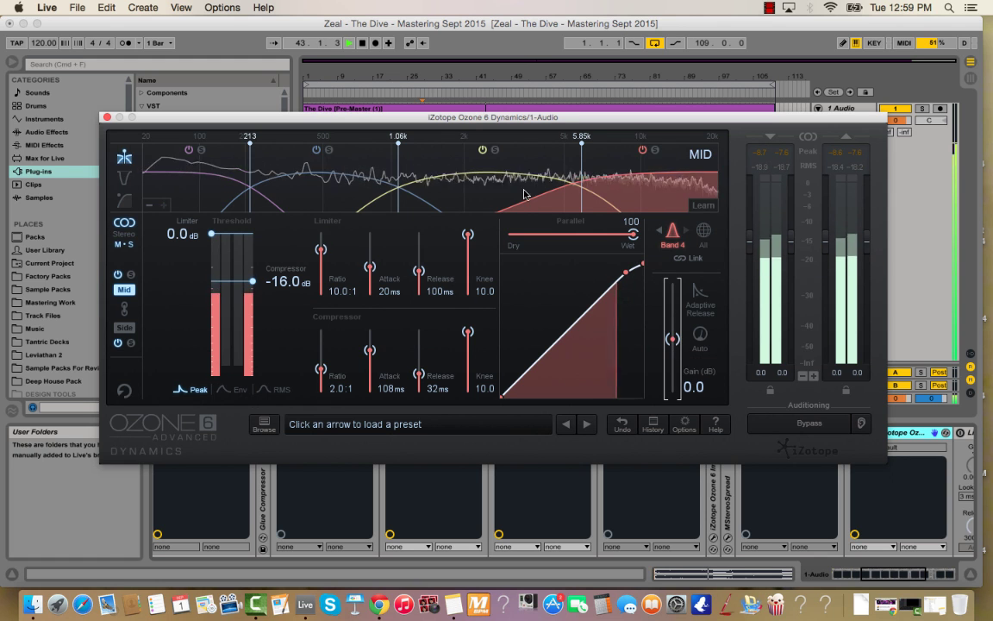
pyautogui.click(659, 230)
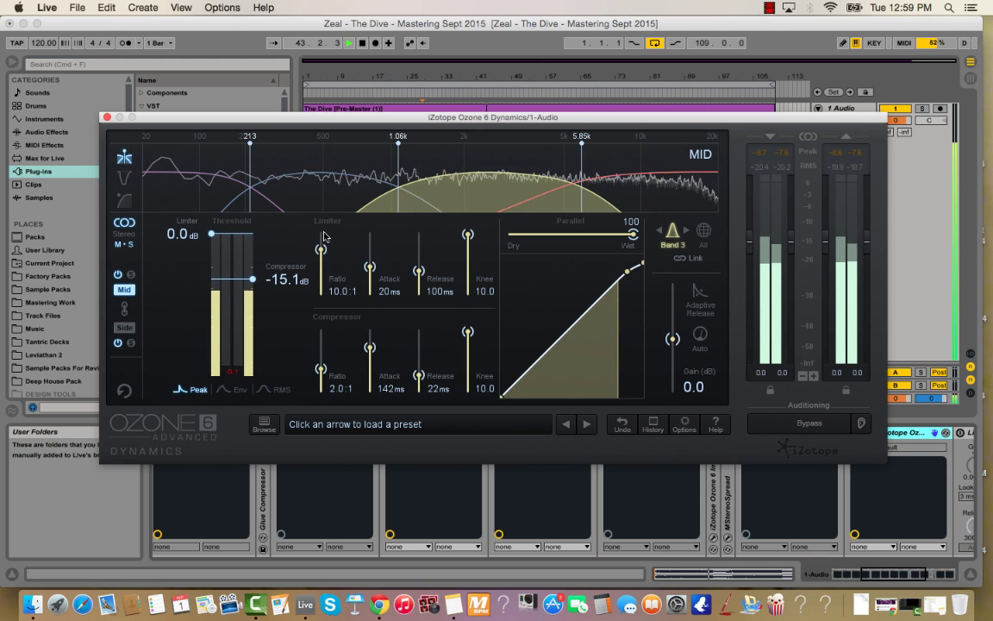
pyautogui.click(107, 117)
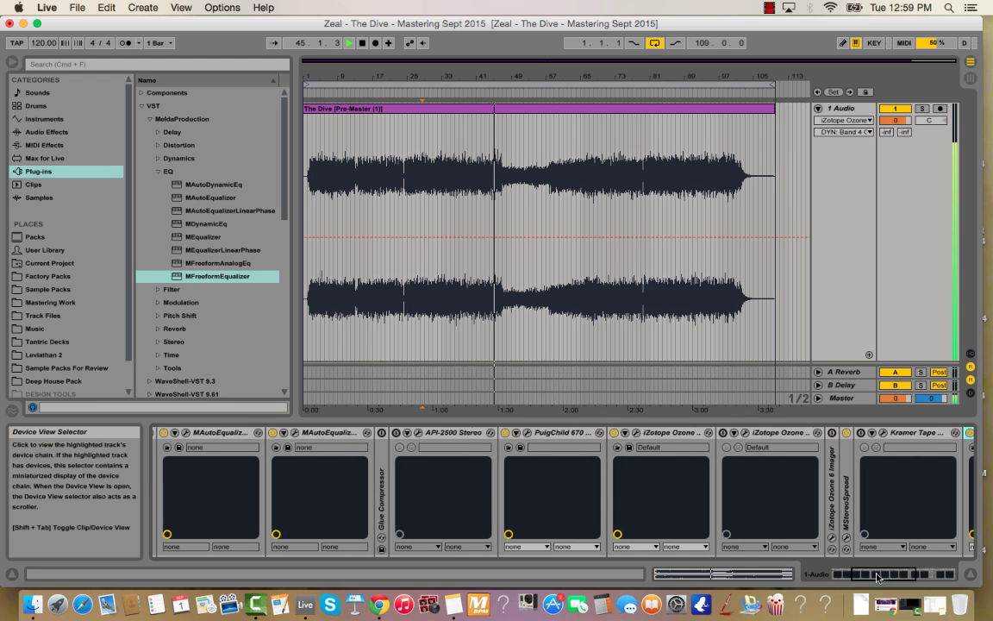
# - Enable band 7 as a slight cut near 4 kHz in the MAutoEqualizerLinearPhase before Glue Compressor, close its window and save the set
pyautogui.click(297, 432)
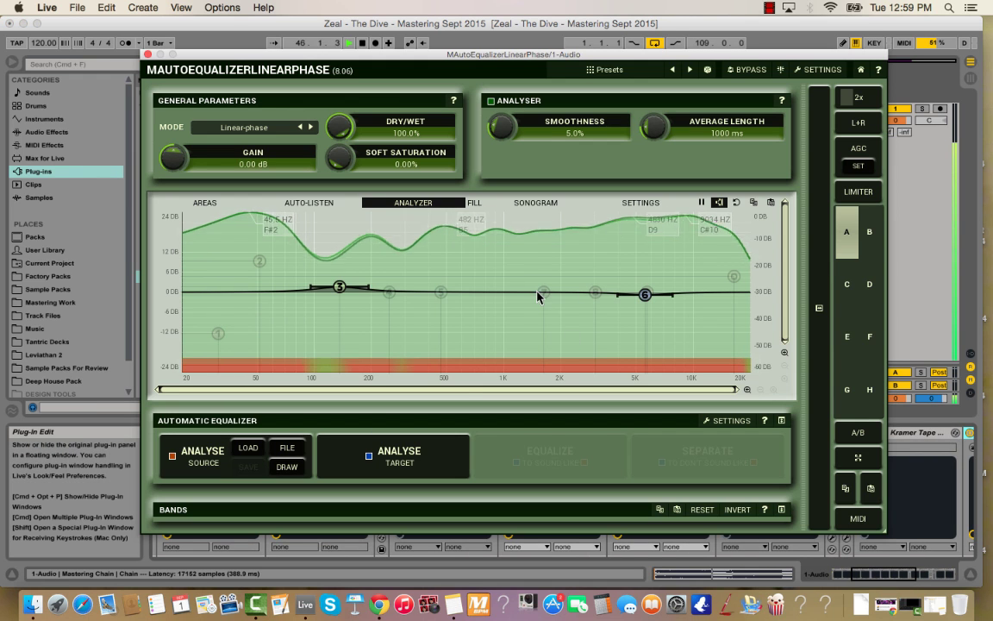
pyautogui.moveTo(548, 293); pyautogui.dragTo(608, 297)
pyautogui.scroll(5, 532, 254)
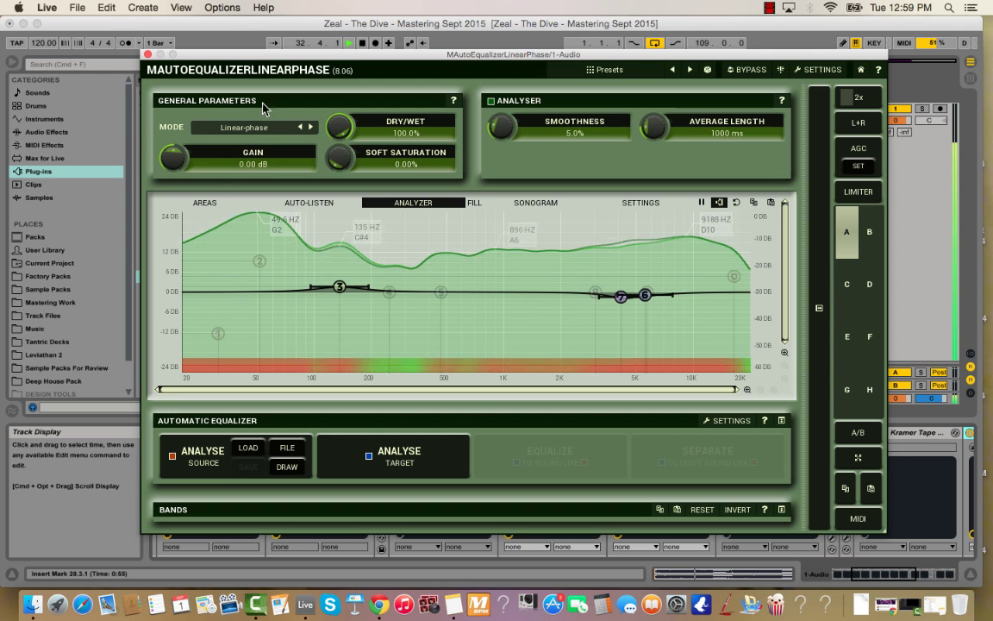
pyautogui.click(147, 54)
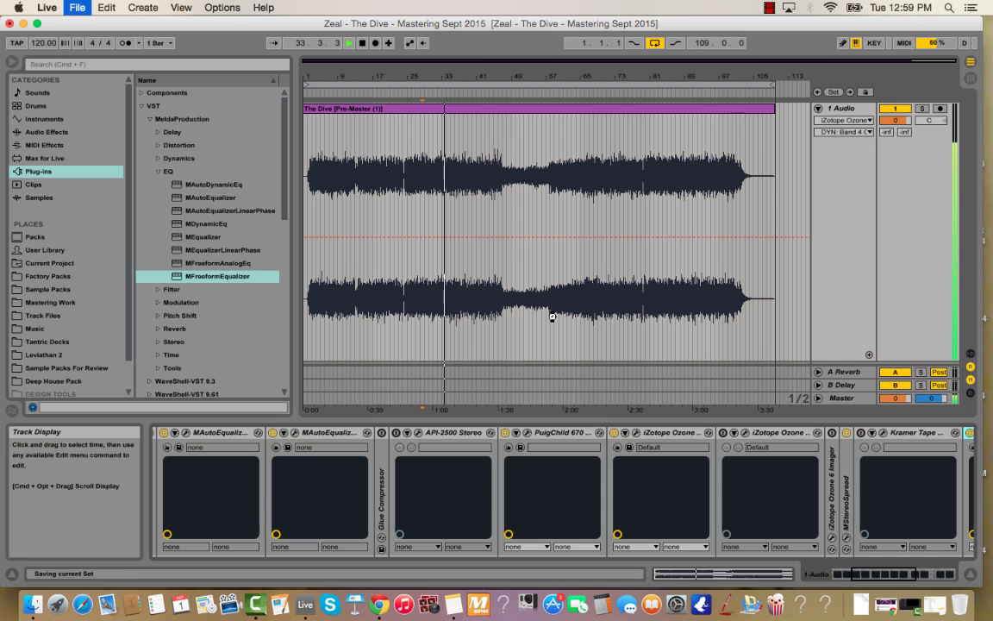
# - Reopen the MAutoEqualizerLinearPhase before Glue Compressor, enable band 5 as a slight boost around 600 Hz, and save the set
pyautogui.click(907, 575)
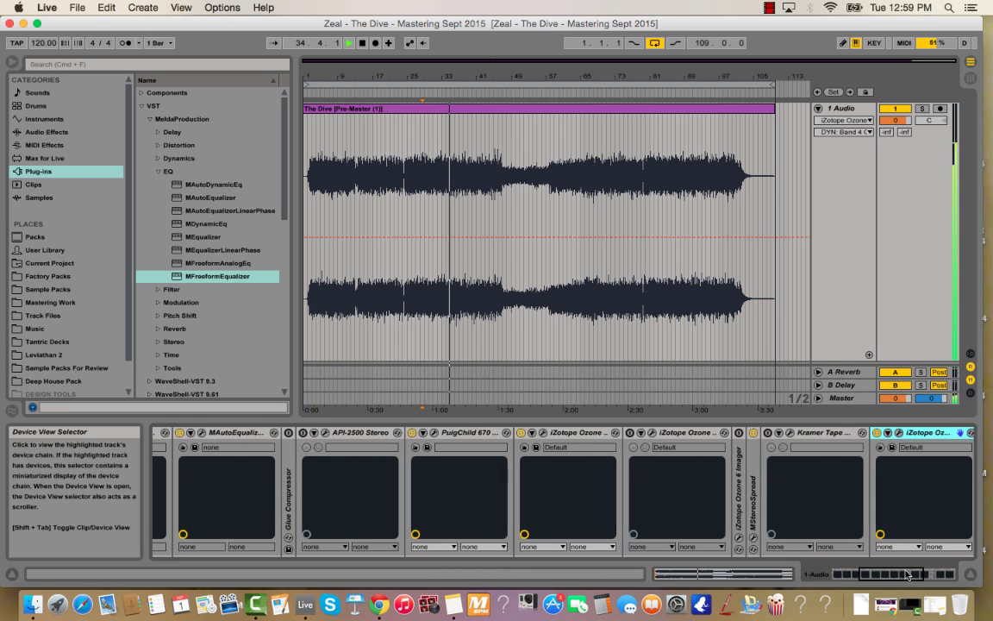
pyautogui.click(882, 571)
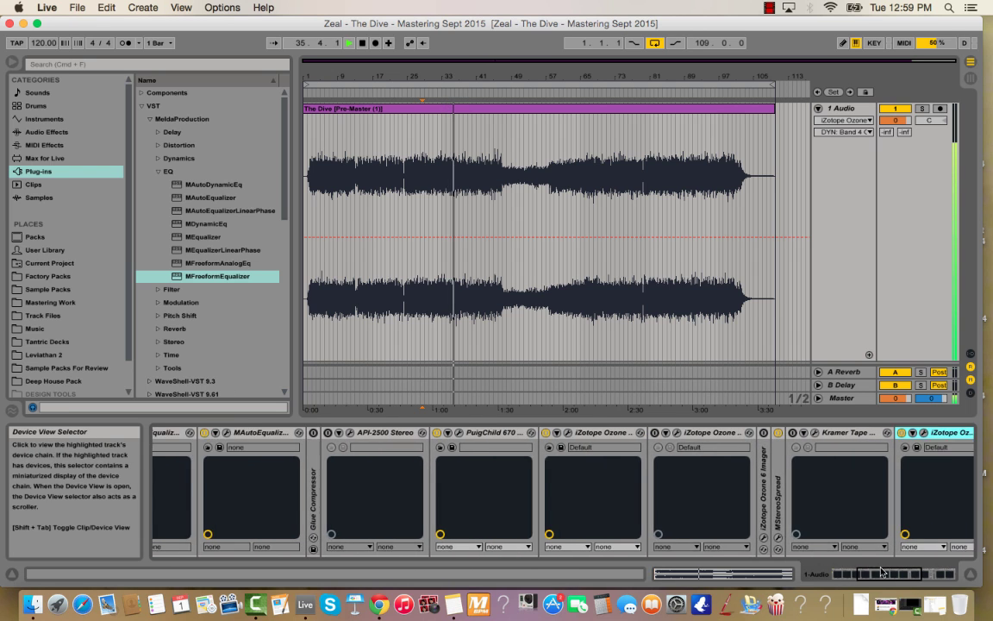
pyautogui.moveTo(882, 571)
pyautogui.mouseDown()
pyautogui.moveTo(905, 572)
pyautogui.moveTo(879, 572)
pyautogui.mouseUp()
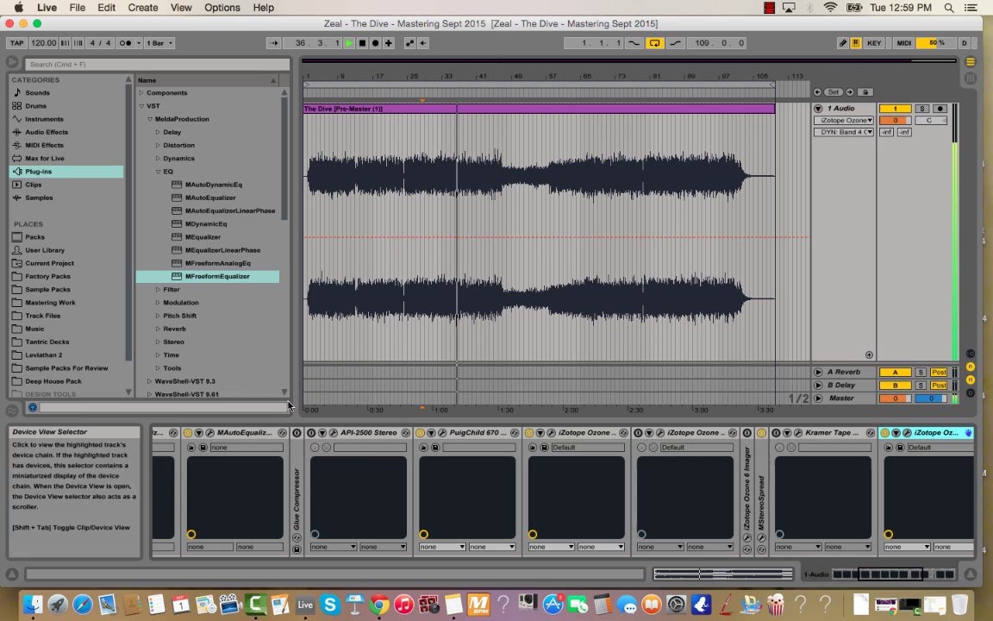
pyautogui.click(211, 433)
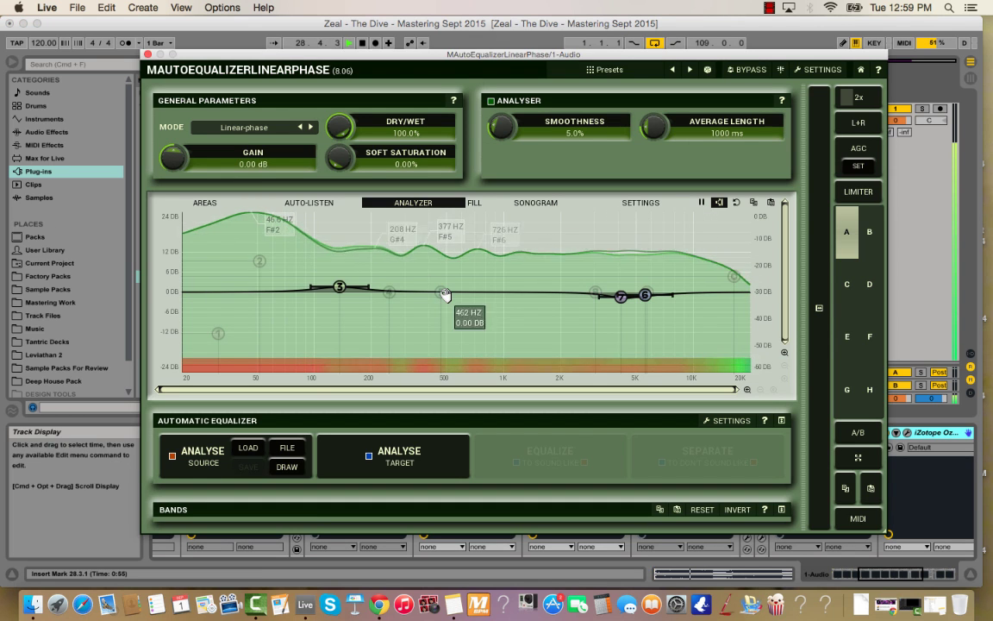
pyautogui.moveTo(444, 293); pyautogui.dragTo(465, 288)
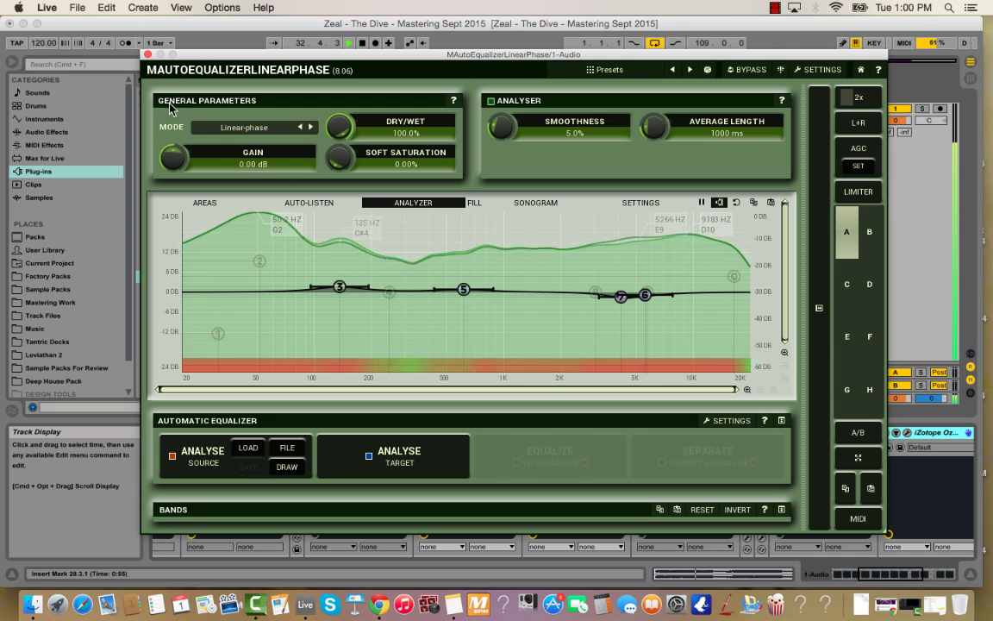
pyautogui.press('super+s')
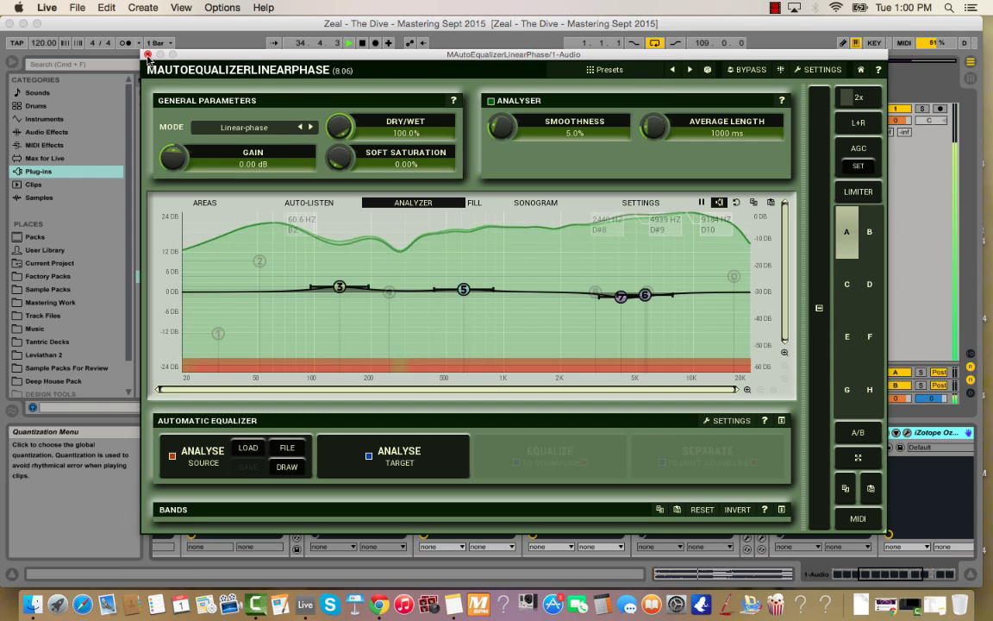
# - Exaggerate EQ band 5, settle it as a slight boost a little above 500 Hz, nudge band 7, and close the window
pyautogui.moveTo(463, 289)
pyautogui.mouseDown()
pyautogui.moveTo(474, 282)
pyautogui.moveTo(463, 286)
pyautogui.moveTo(466, 270)
pyautogui.mouseUp()
pyautogui.moveTo(470, 271); pyautogui.dragTo(455, 287)
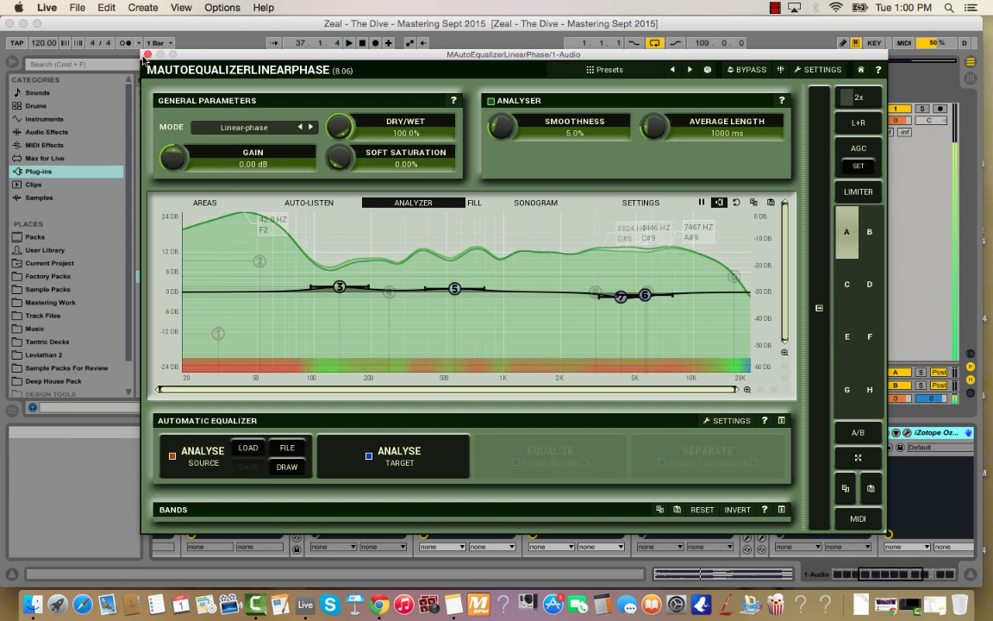
pyautogui.press('space')
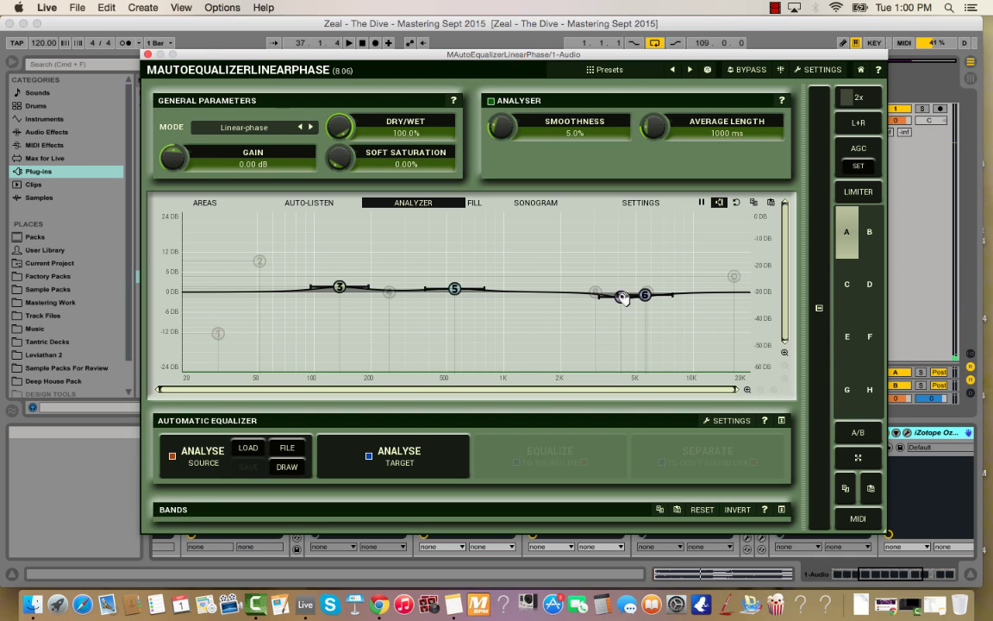
pyautogui.moveTo(622, 298); pyautogui.dragTo(622, 297)
pyautogui.click(146, 55)
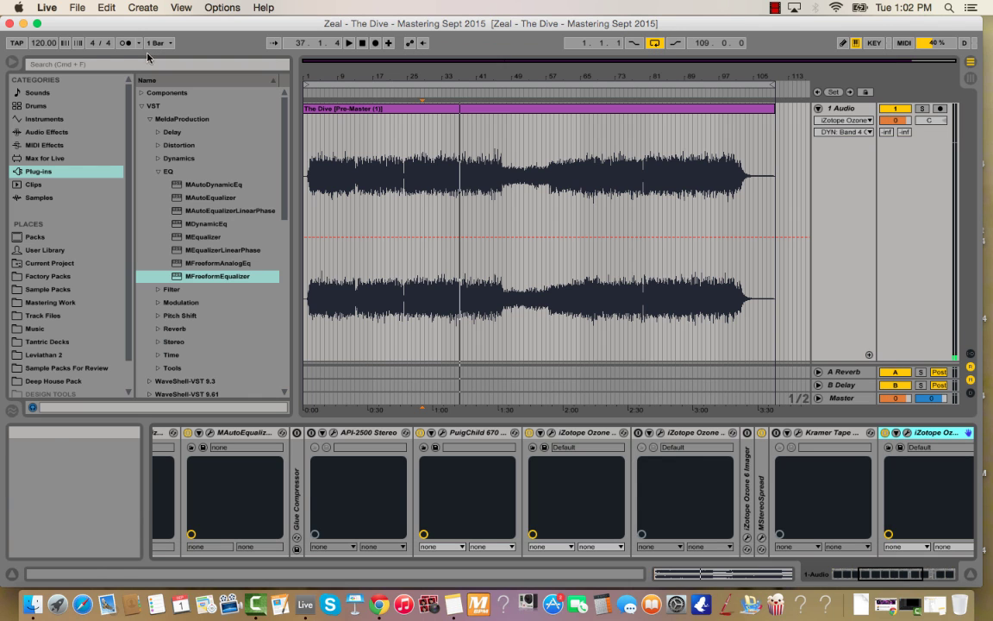
pyautogui.moveTo(885, 575); pyautogui.dragTo(898, 575)
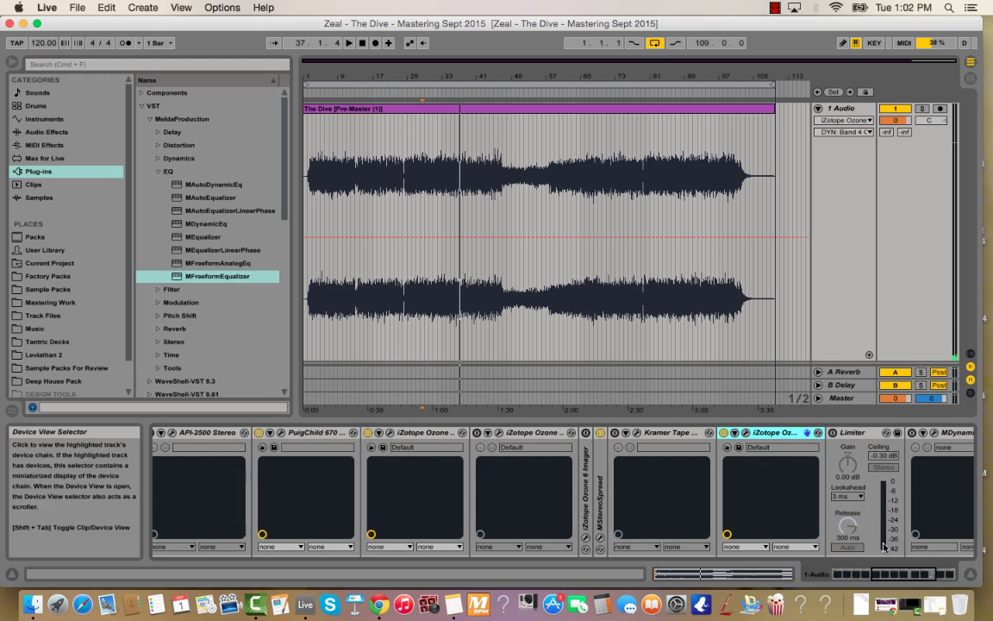
pyautogui.click(746, 434)
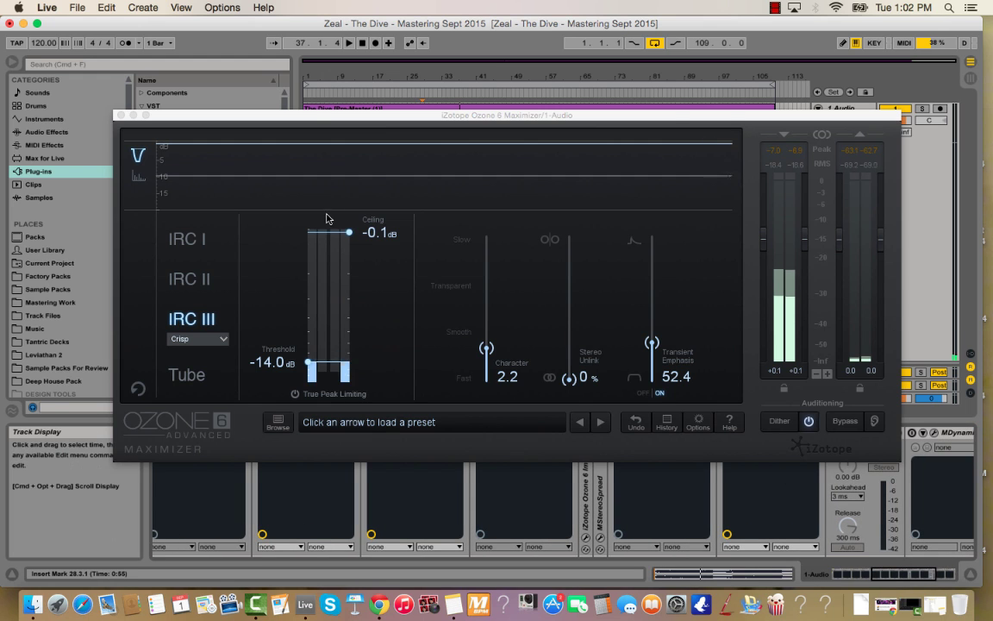
pyautogui.moveTo(313, 114)
pyautogui.mouseDown()
pyautogui.moveTo(330, 111)
pyautogui.moveTo(301, 114)
pyautogui.mouseUp()
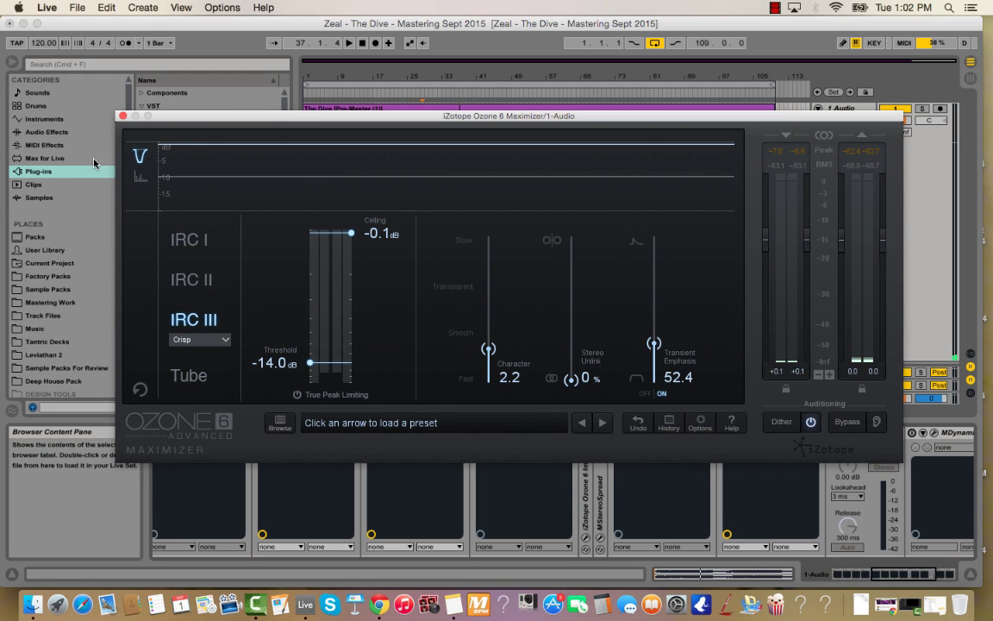
pyautogui.click(123, 115)
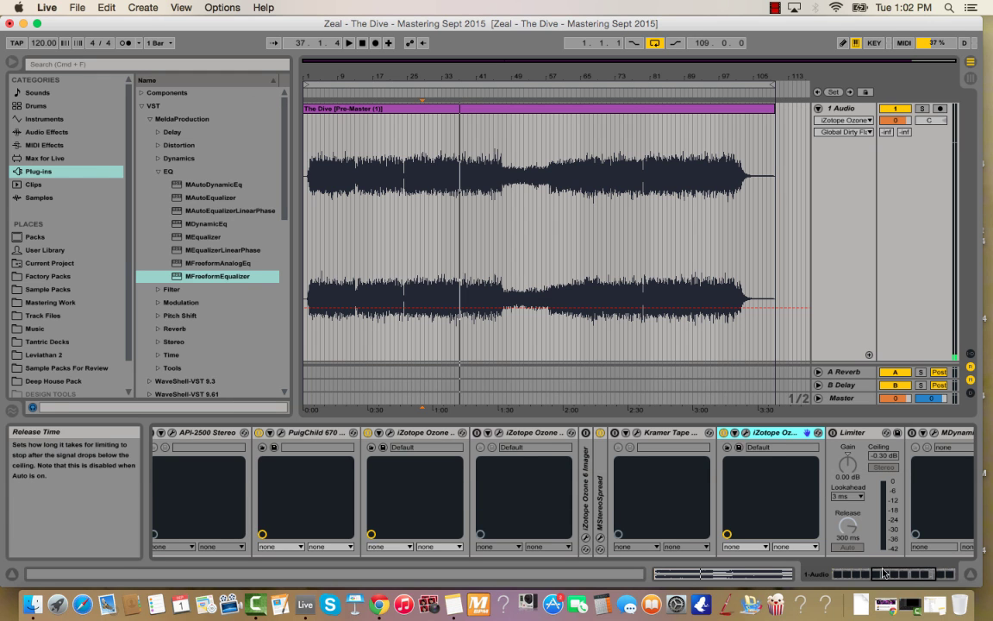
# - Open the Ozone 6 Maximizer, lower its threshold to -15.4 dB during playback, and stop playback
pyautogui.moveTo(883, 573)
pyautogui.mouseDown()
pyautogui.moveTo(866, 576)
pyautogui.moveTo(901, 583)
pyautogui.mouseUp()
pyautogui.click(525, 432)
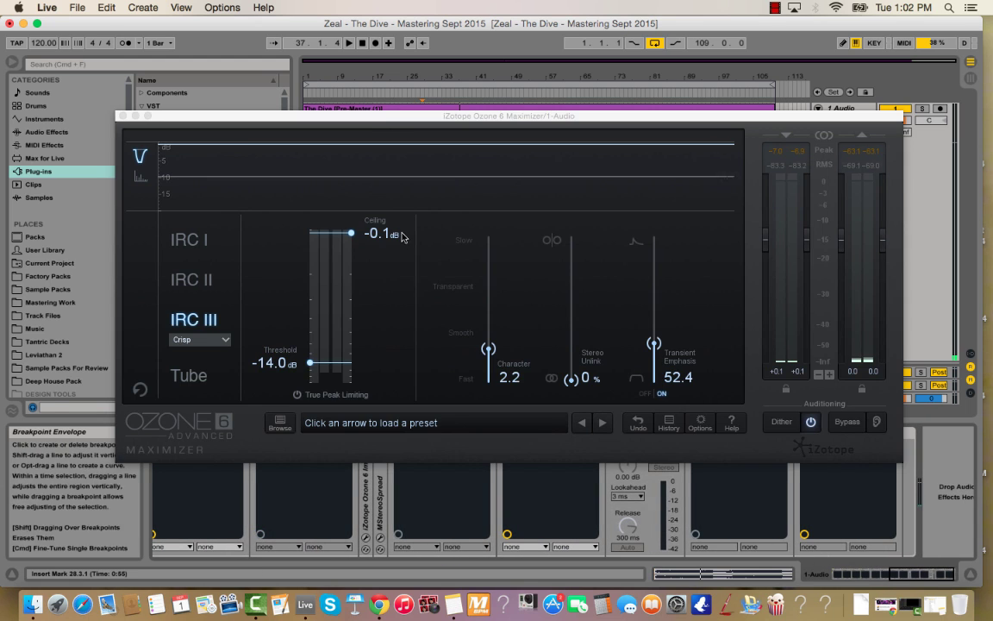
pyautogui.moveTo(379, 118); pyautogui.dragTo(367, 116)
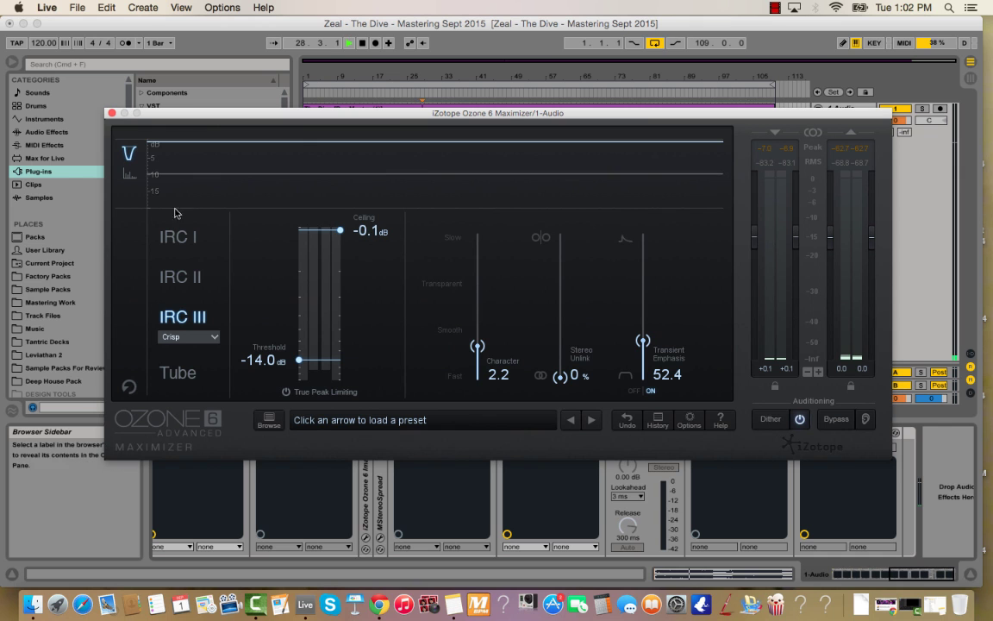
pyautogui.press('space')
pyautogui.moveTo(211, 114); pyautogui.dragTo(220, 110)
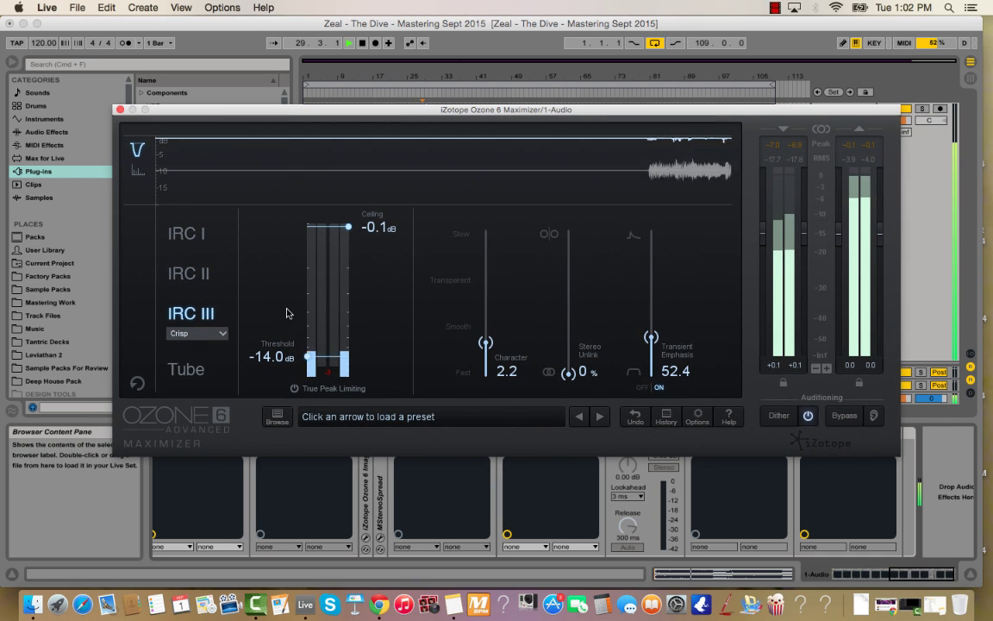
pyautogui.scroll(-5, 308, 359)
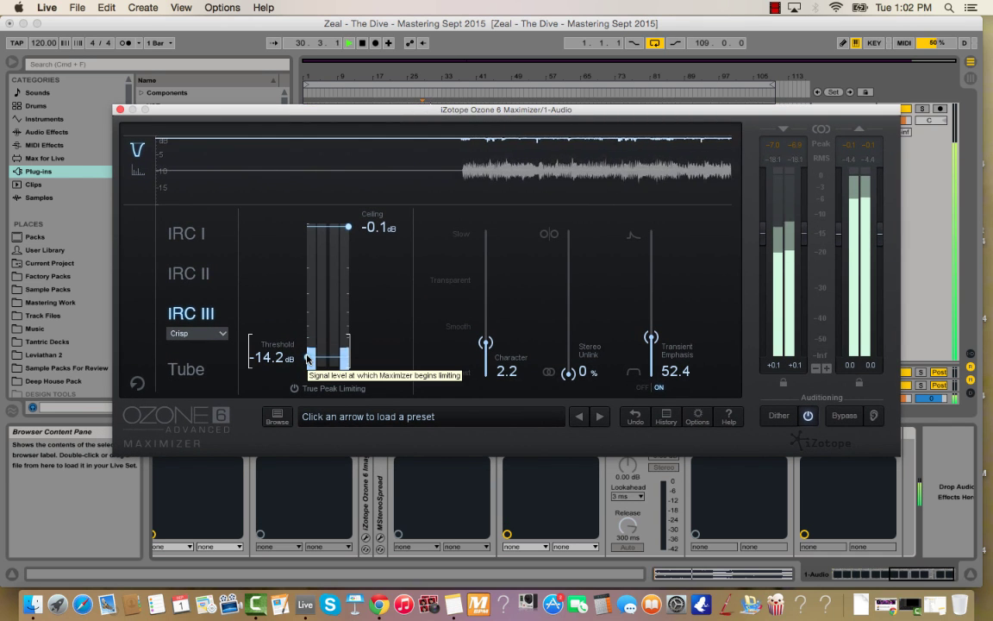
pyautogui.scroll(-9, 308, 358)
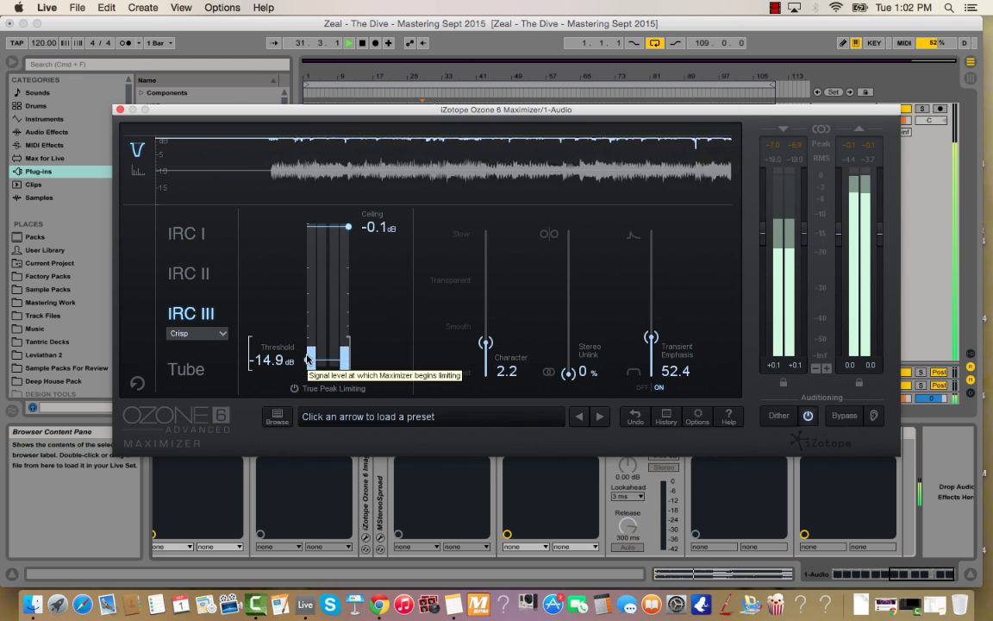
pyautogui.scroll(-2, 308, 359)
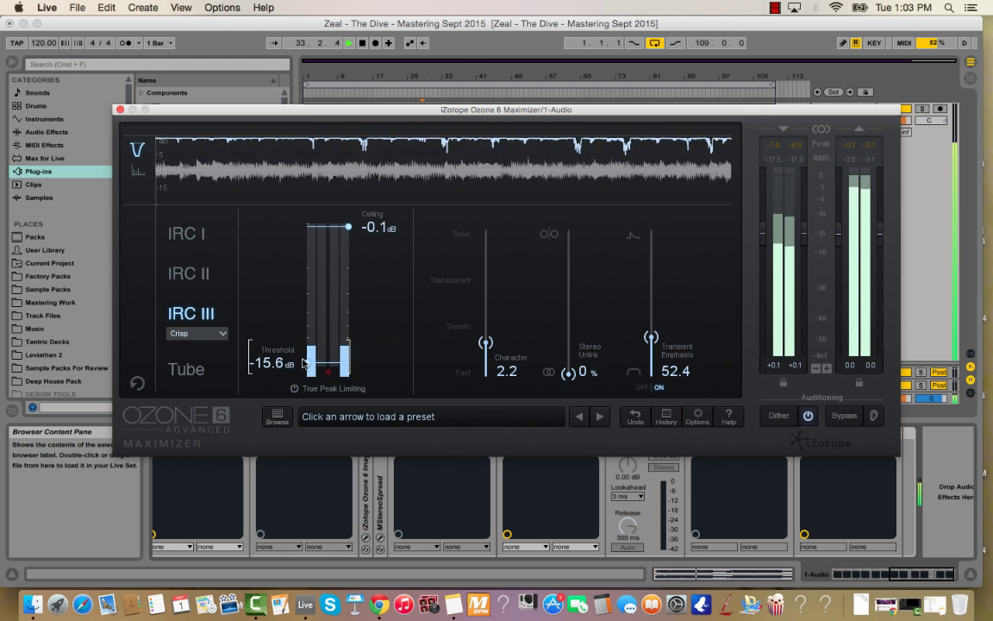
pyautogui.scroll(2, 303, 362)
pyautogui.moveTo(345, 110); pyautogui.dragTo(346, 104)
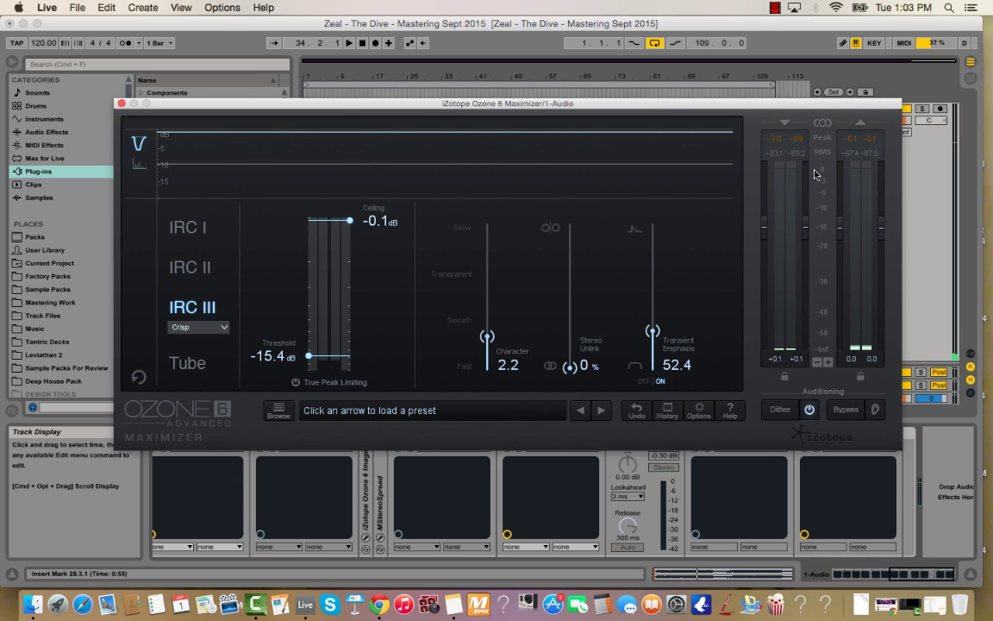
# - Play a passage to check the Ozone 6 Maximizer's output RMS levels, and reposition its window over the arrangement
pyautogui.press('space')
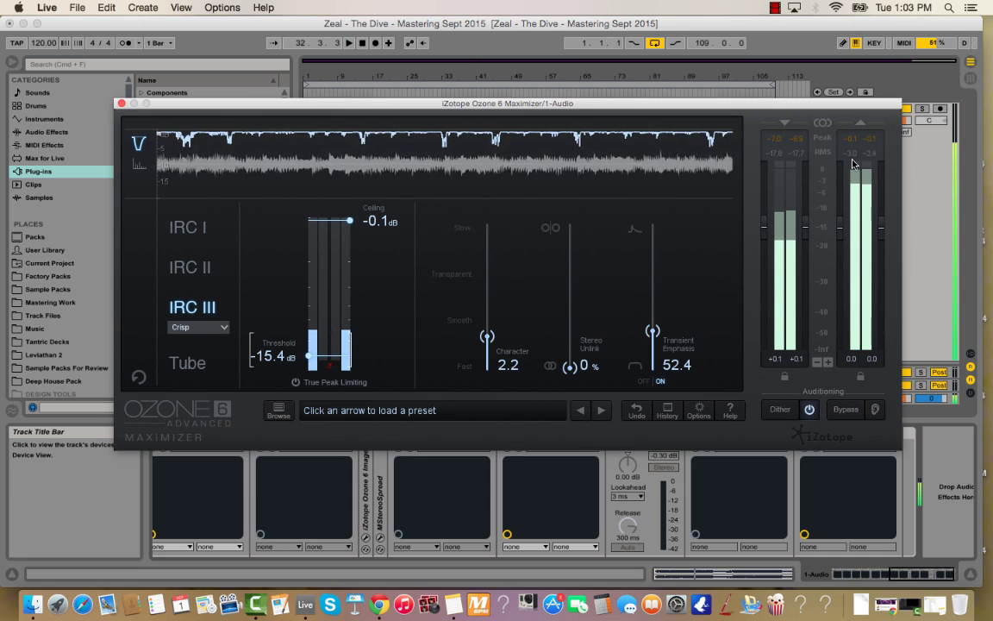
pyautogui.press('space')
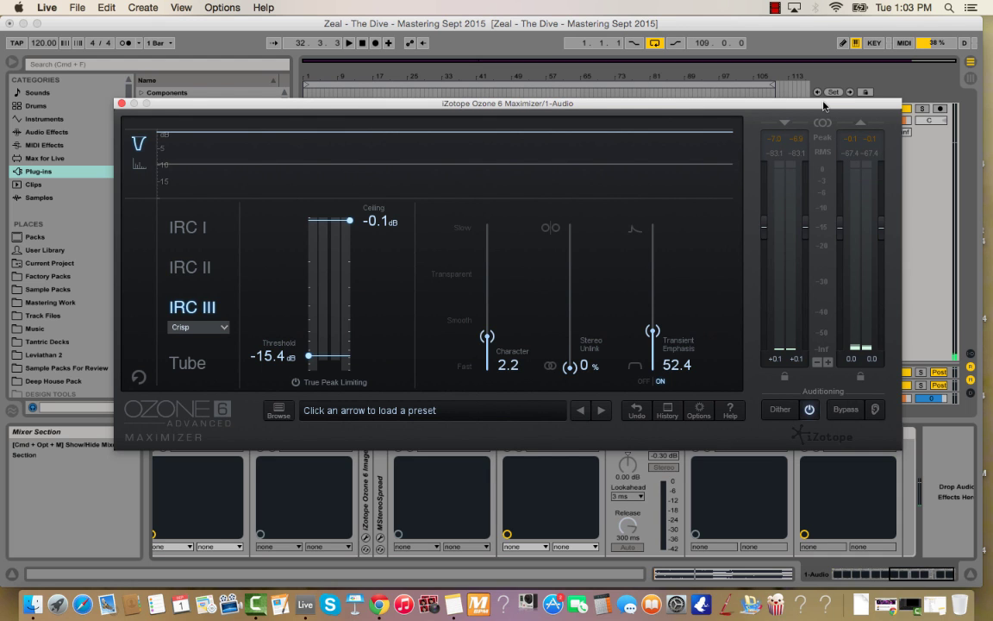
pyautogui.moveTo(824, 105); pyautogui.dragTo(818, 117)
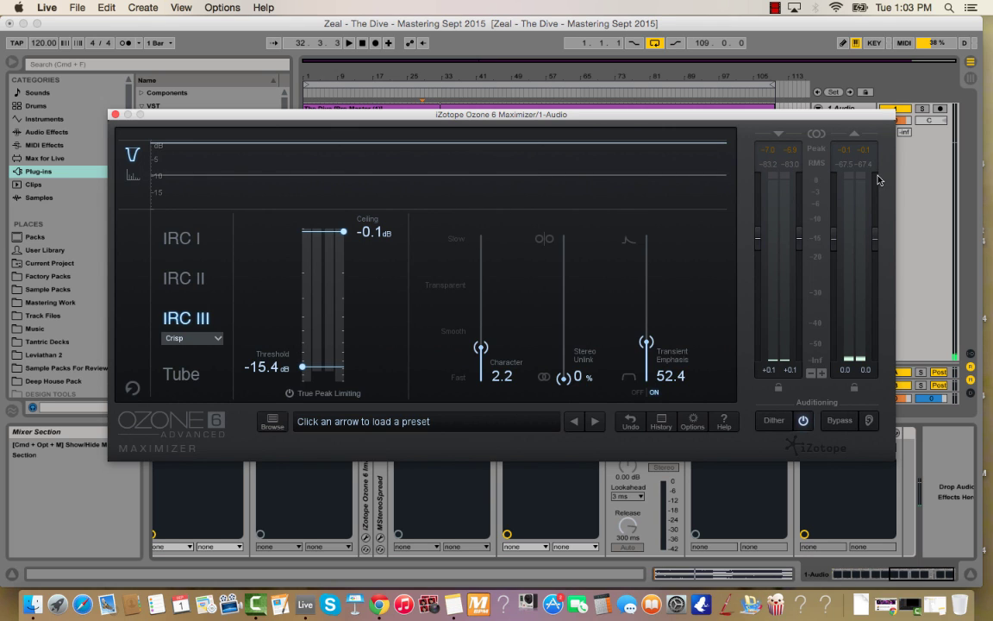
pyautogui.moveTo(687, 115); pyautogui.dragTo(692, 117)
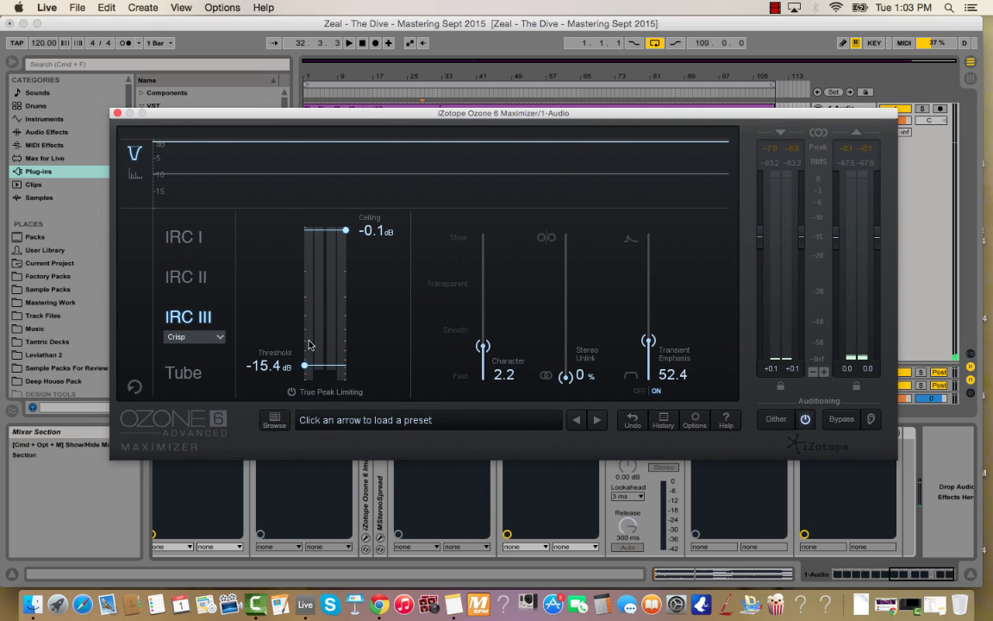
pyautogui.moveTo(261, 118); pyautogui.dragTo(263, 118)
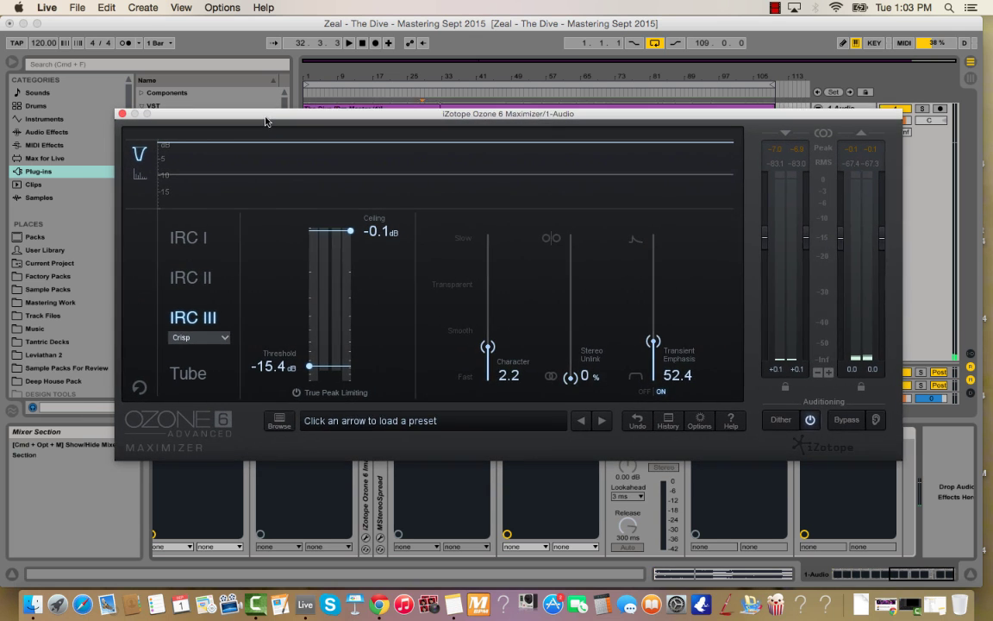
# - During playback, set the Maximizer's threshold to -15.0 dB, Character to 3.3 and Transient Emphasis to 0.0
pyautogui.press('space')
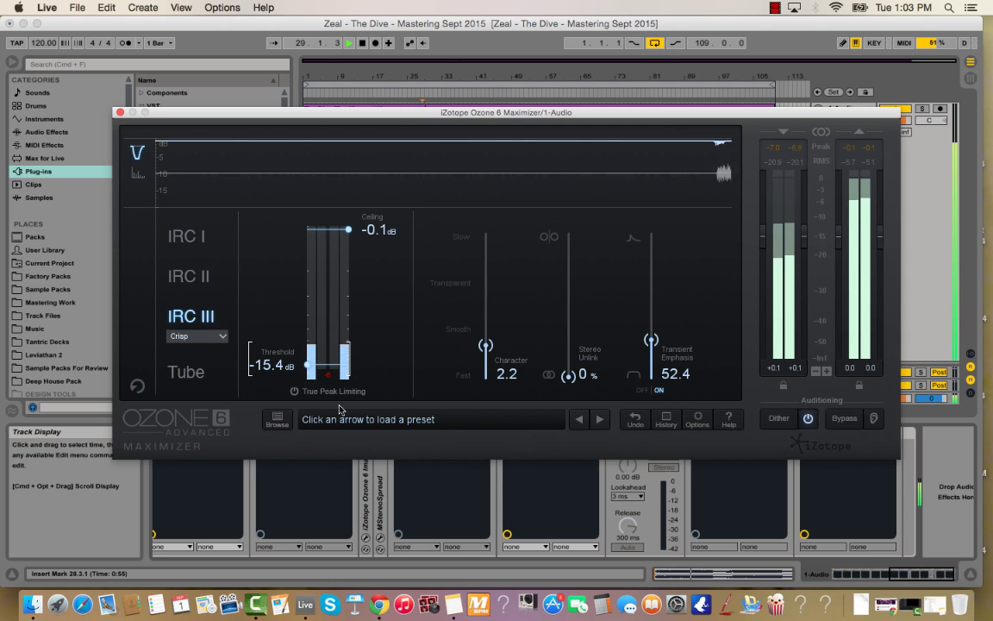
pyautogui.moveTo(492, 348)
pyautogui.mouseDown()
pyautogui.moveTo(486, 312)
pyautogui.moveTo(487, 390)
pyautogui.moveTo(486, 237)
pyautogui.moveTo(487, 334)
pyautogui.mouseUp()
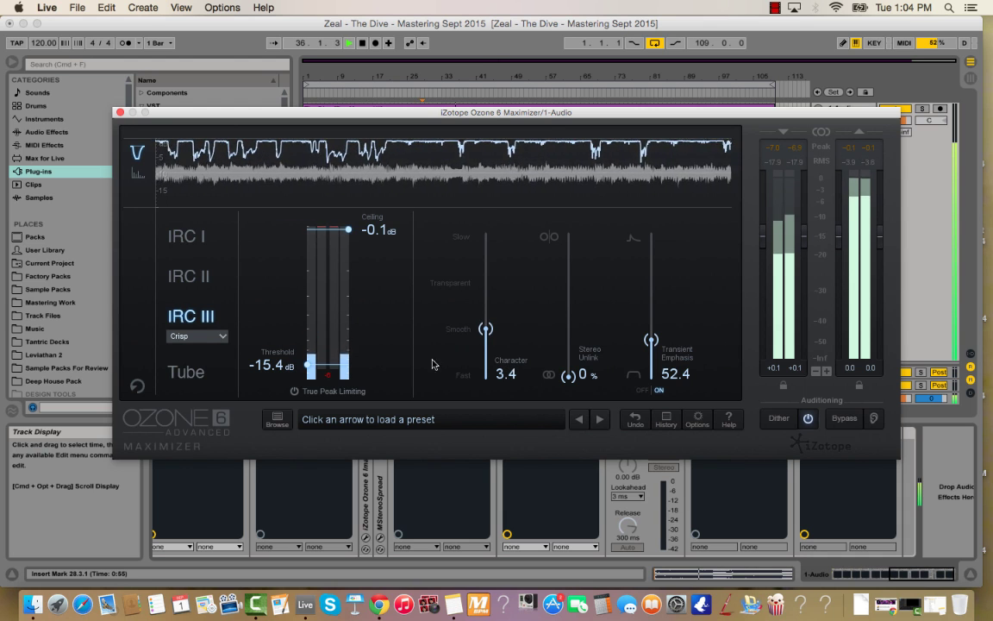
pyautogui.moveTo(306, 365); pyautogui.dragTo(306, 363)
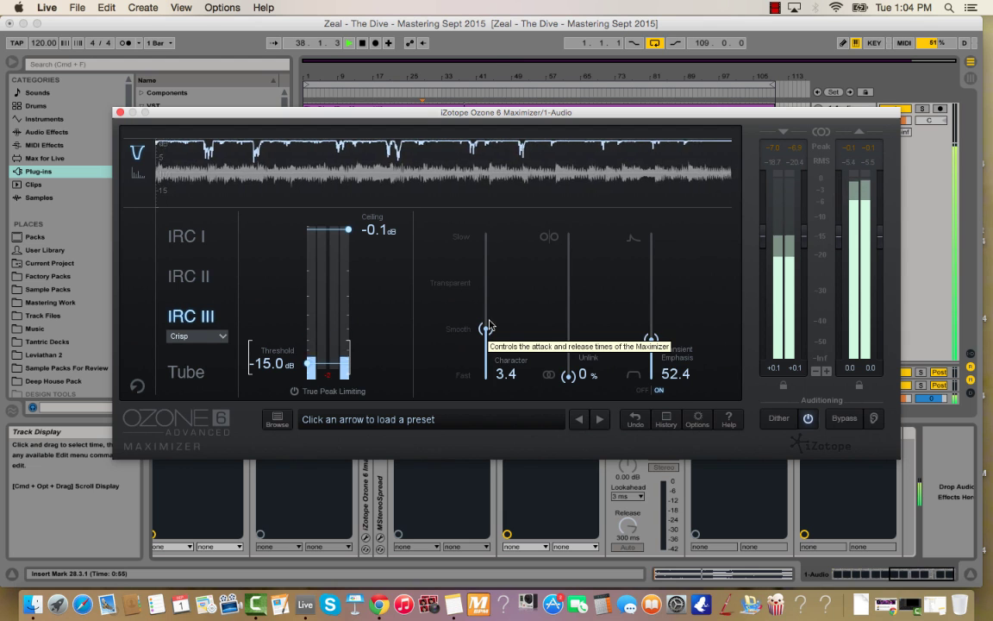
pyautogui.moveTo(489, 326); pyautogui.dragTo(489, 334)
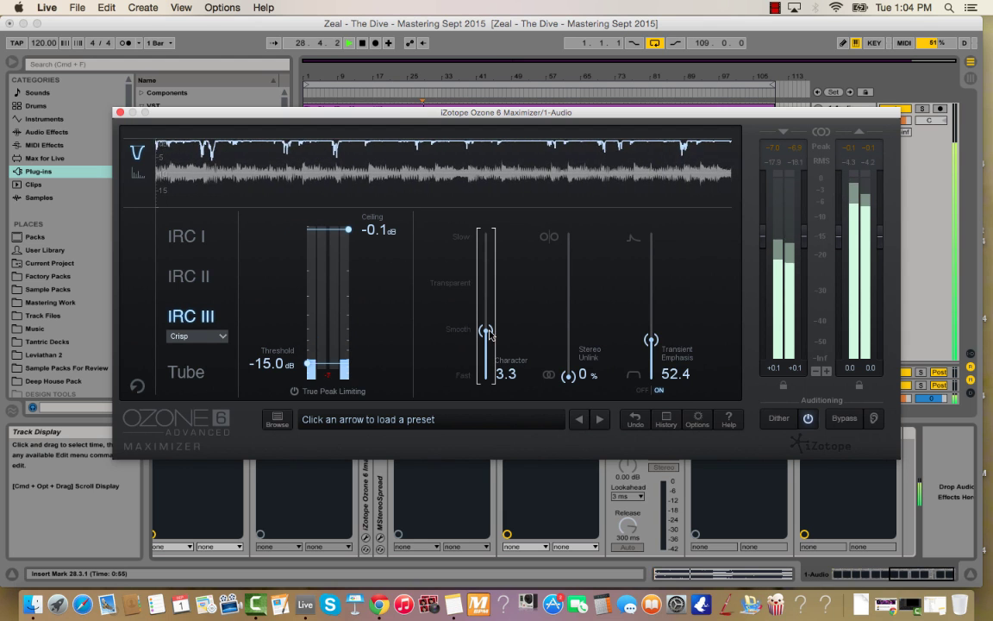
pyautogui.moveTo(651, 338); pyautogui.dragTo(659, 408)
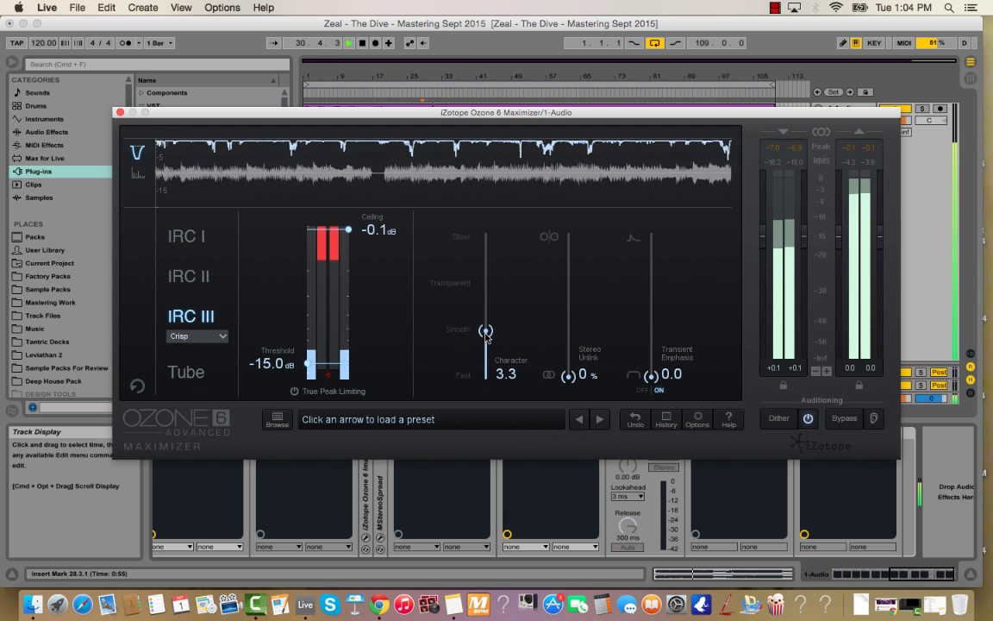
# - Fine-tune the Maximizer's threshold to -14.8 dB and Character to 2.8, stop playback, and close its window
pyautogui.moveTo(486, 332); pyautogui.dragTo(487, 336)
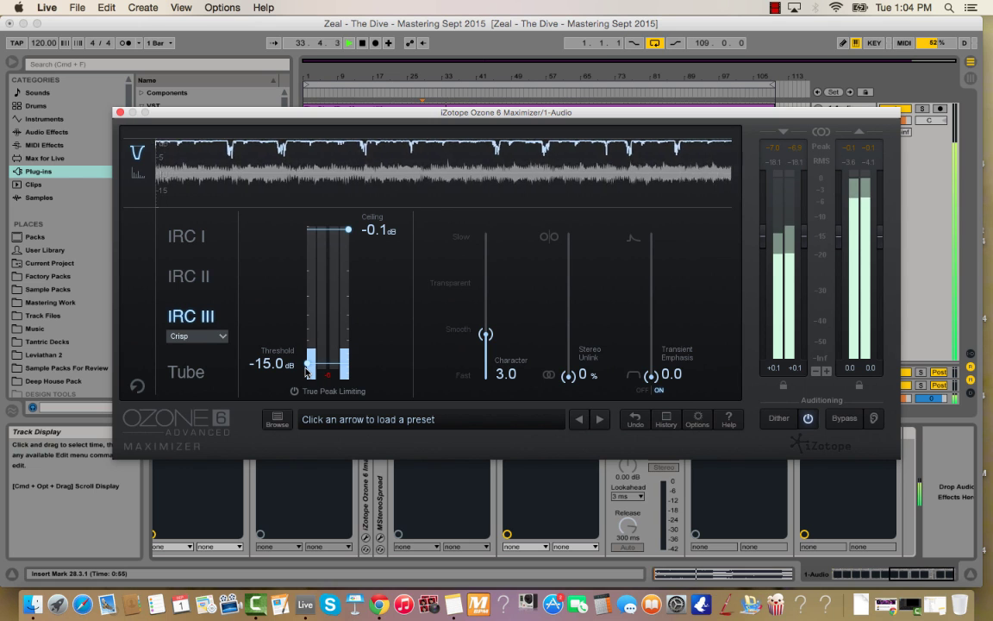
pyautogui.moveTo(307, 366); pyautogui.dragTo(309, 360)
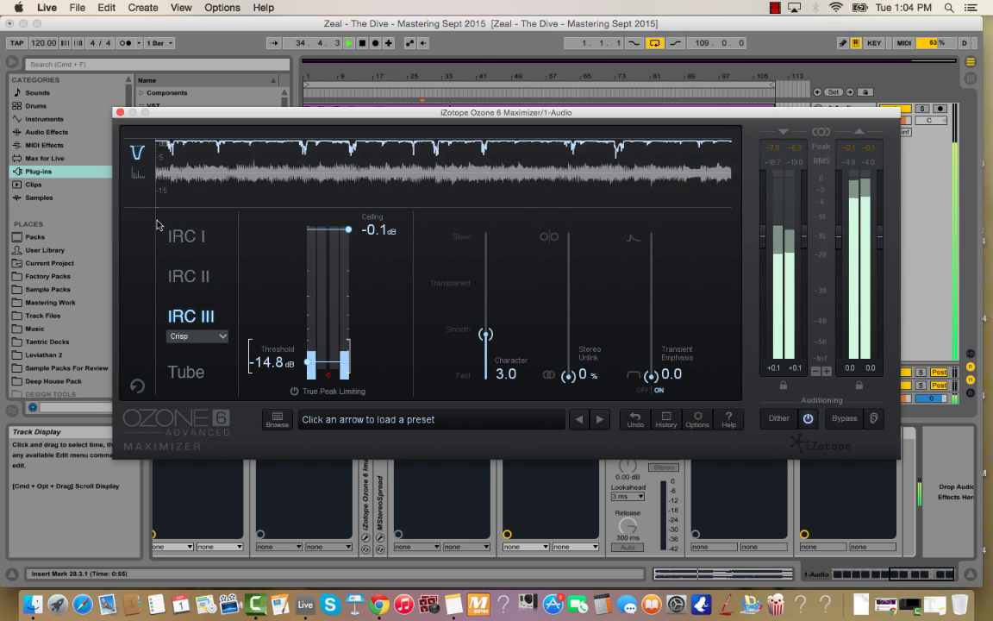
pyautogui.moveTo(485, 336); pyautogui.dragTo(485, 339)
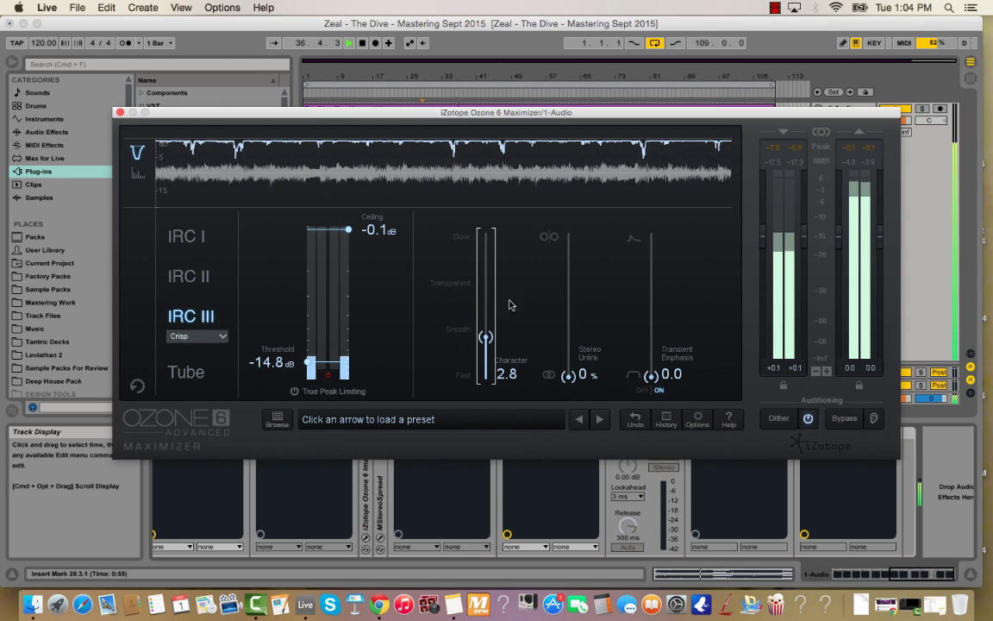
pyautogui.press('space')
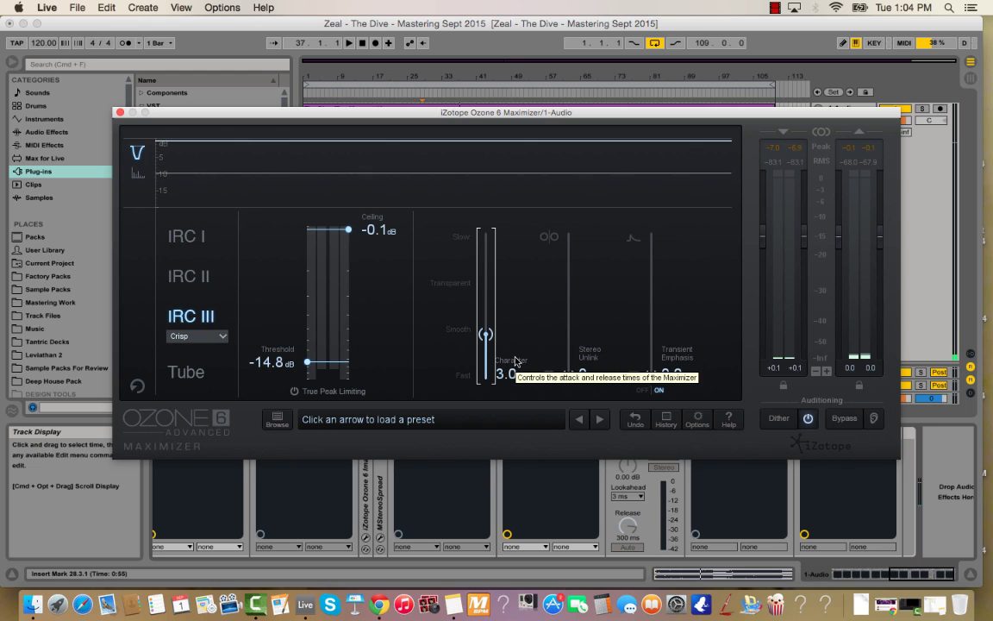
pyautogui.scroll(-1, 515, 360)
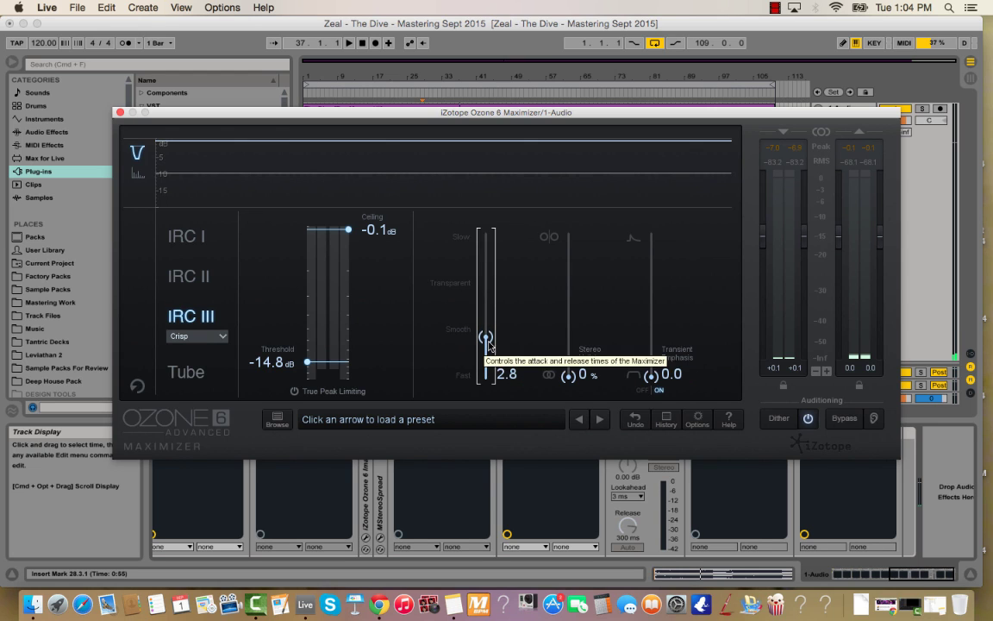
pyautogui.moveTo(485, 336); pyautogui.dragTo(488, 342)
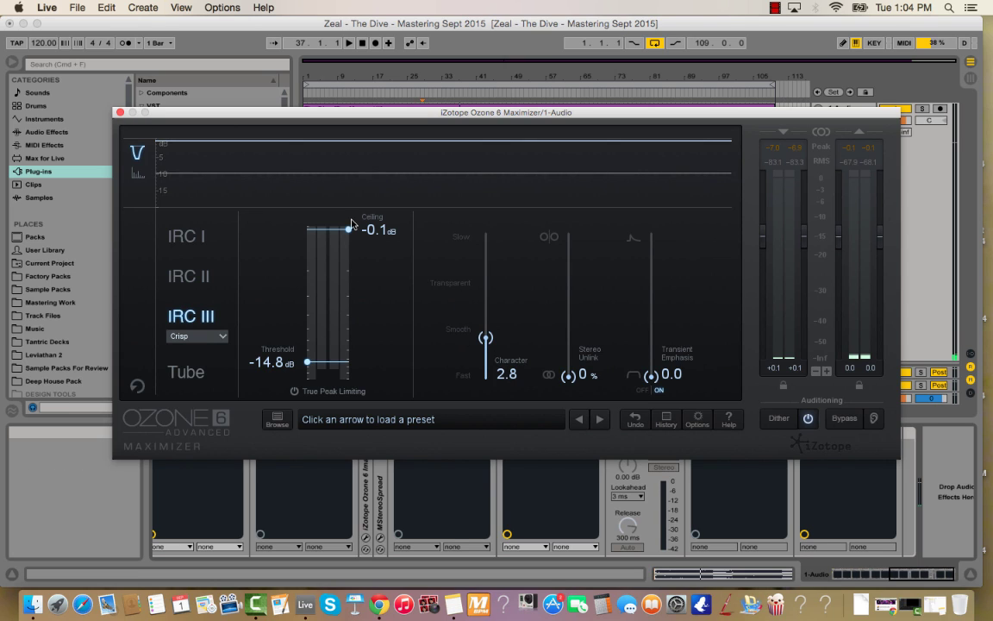
pyautogui.click(120, 112)
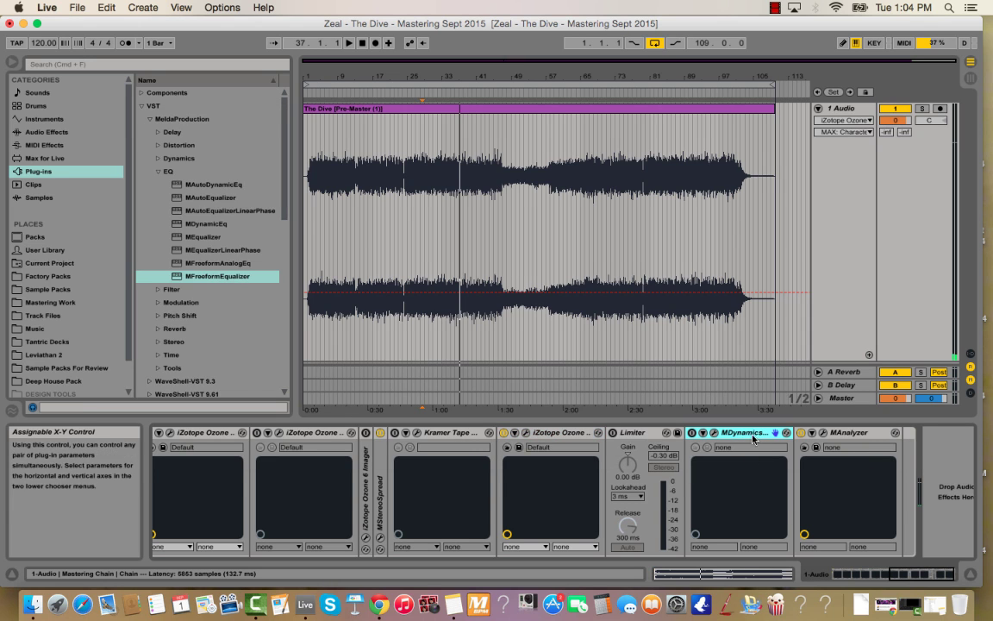
# - Move MDynamicsLimiter directly after the Ozone Maximizer, activate it in the Maximizer's place, and set its oversampling to 16x
pyautogui.moveTo(752, 439); pyautogui.dragTo(603, 435)
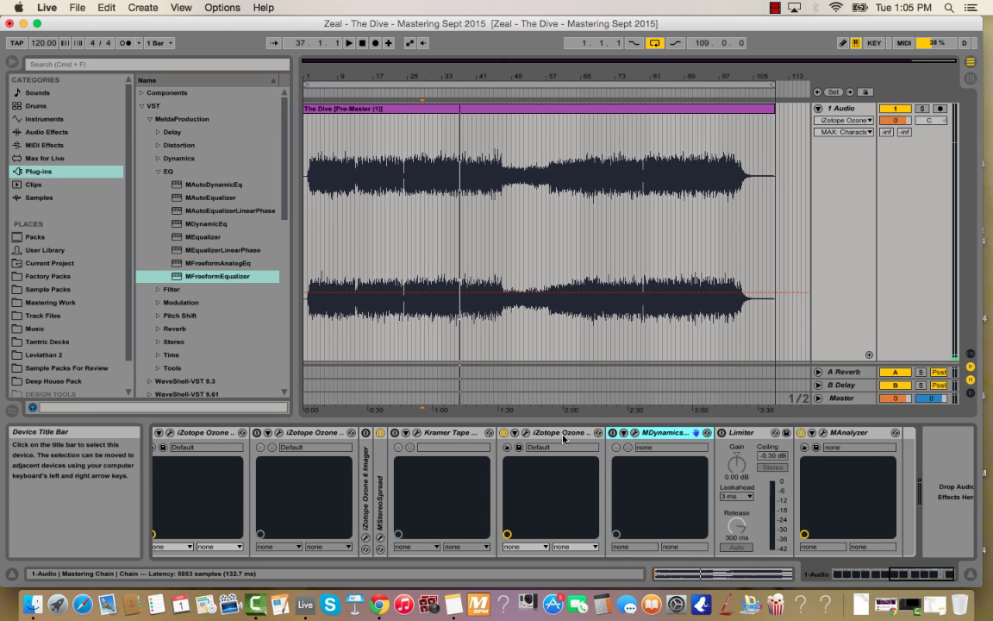
pyautogui.click(634, 431)
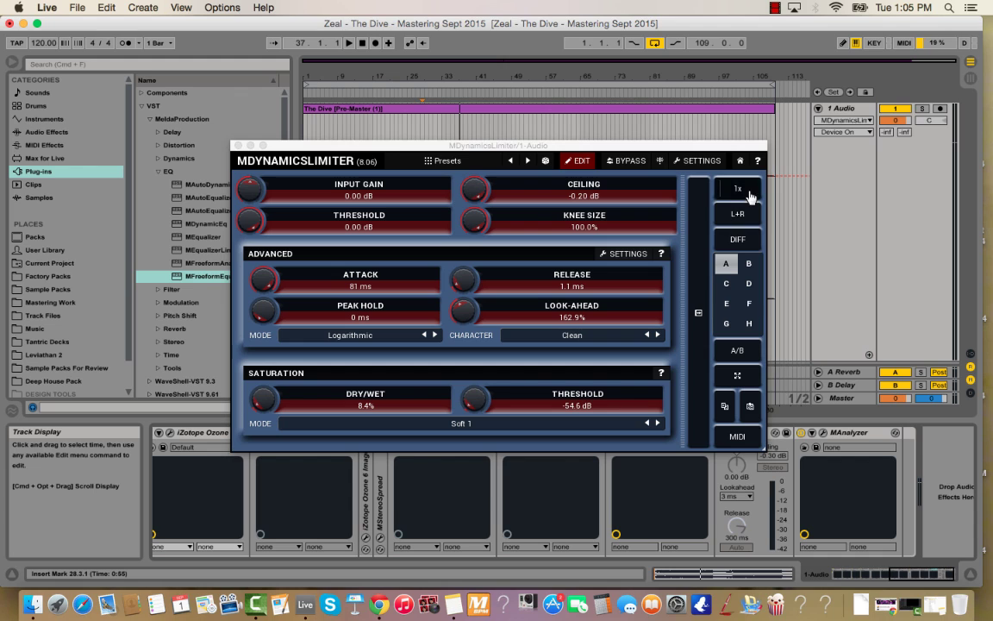
pyautogui.click(749, 194)
pyautogui.click(762, 376)
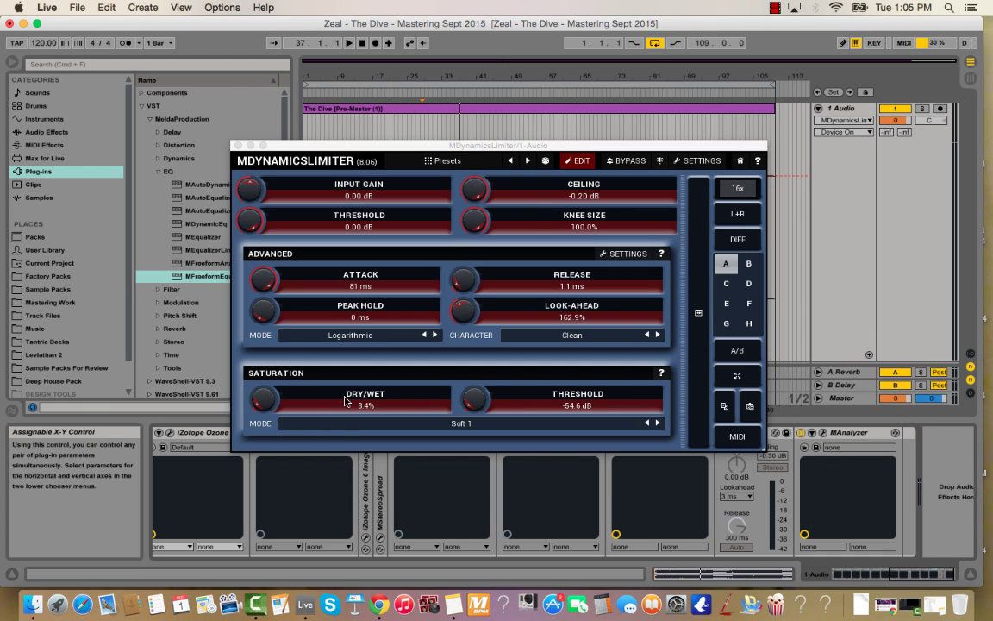
# - Set the MDynamicsLimiter's saturation dry/wet to 0%, attack to 100 ms and release to 1.0 ms
pyautogui.moveTo(270, 400); pyautogui.dragTo(261, 410)
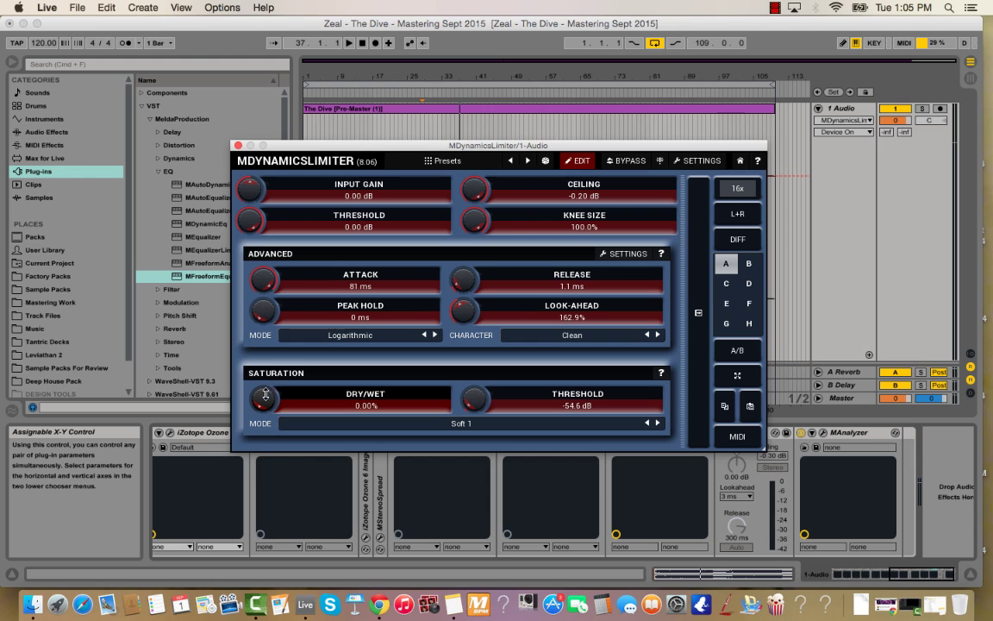
pyautogui.doubleClick(272, 276)
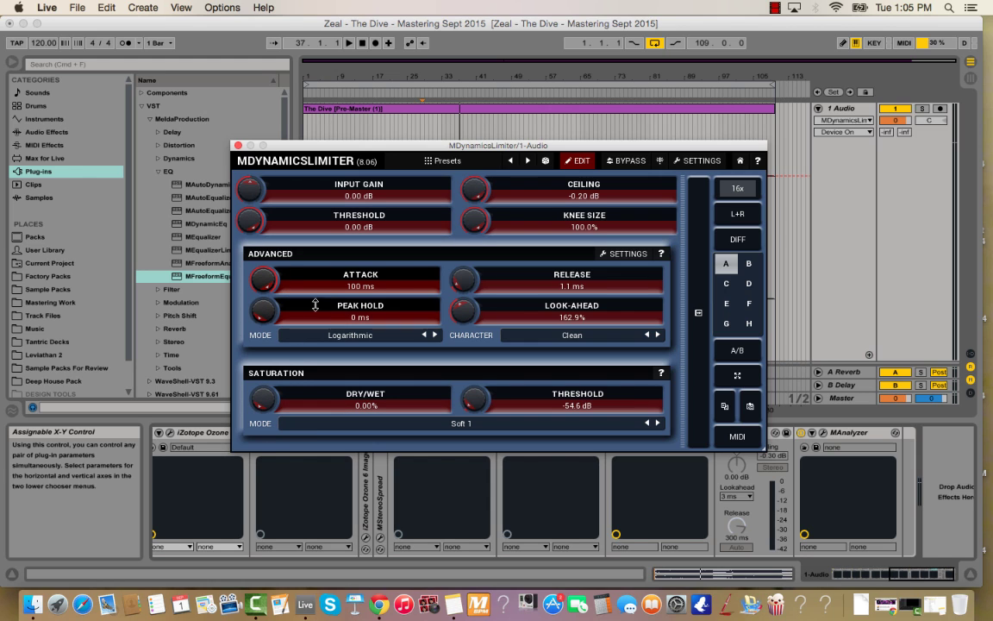
pyautogui.doubleClick(458, 288)
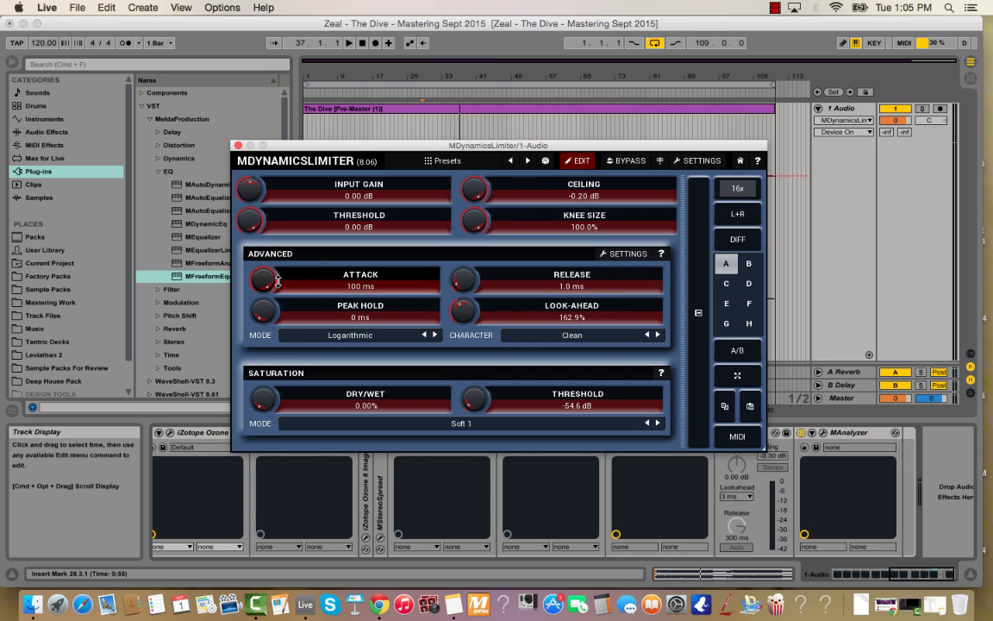
pyautogui.moveTo(253, 276); pyautogui.dragTo(314, 184)
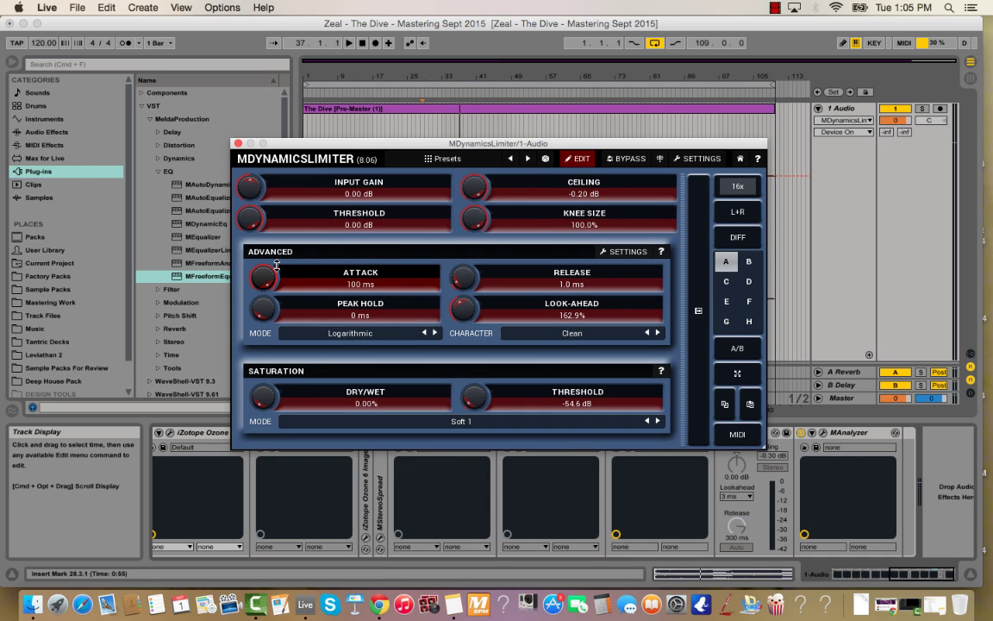
pyautogui.moveTo(313, 183); pyautogui.dragTo(326, 151)
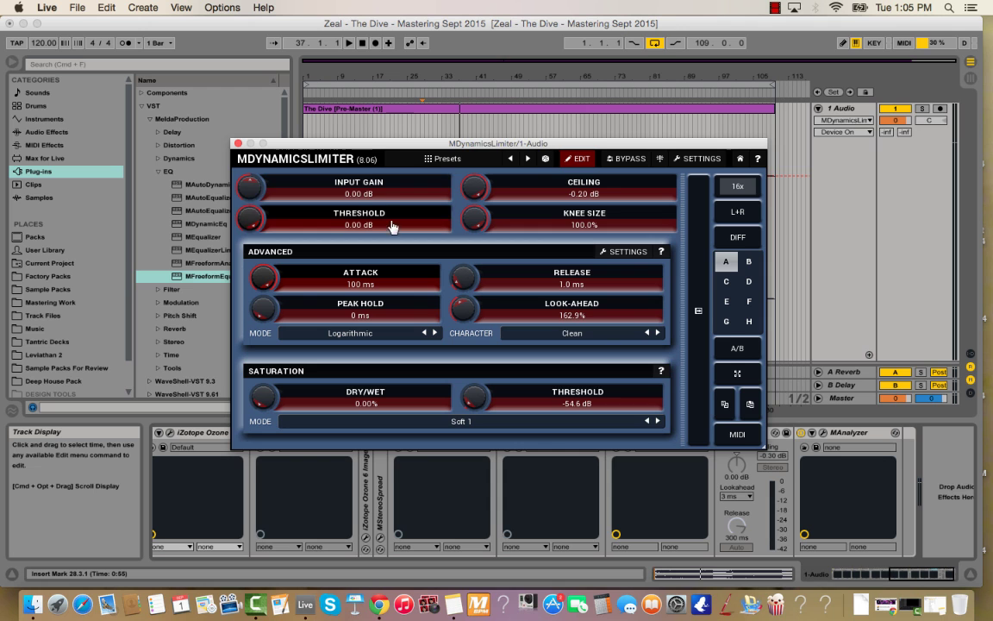
# - Play the track from bar 16 and lower the MDynamicsLimiter's threshold to -17.1 dB
pyautogui.click(368, 125)
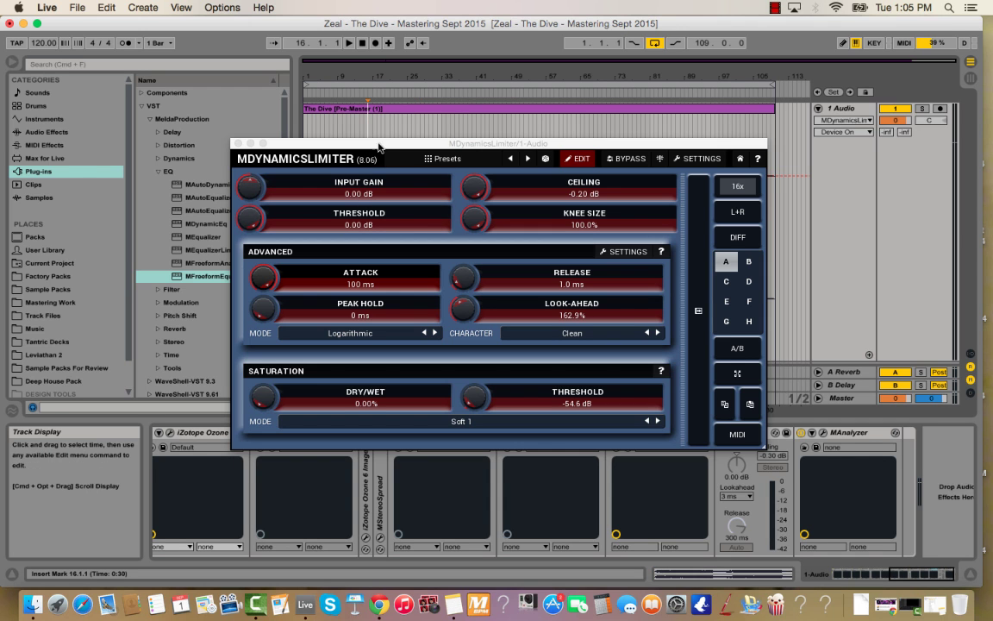
pyautogui.moveTo(381, 146); pyautogui.dragTo(371, 142)
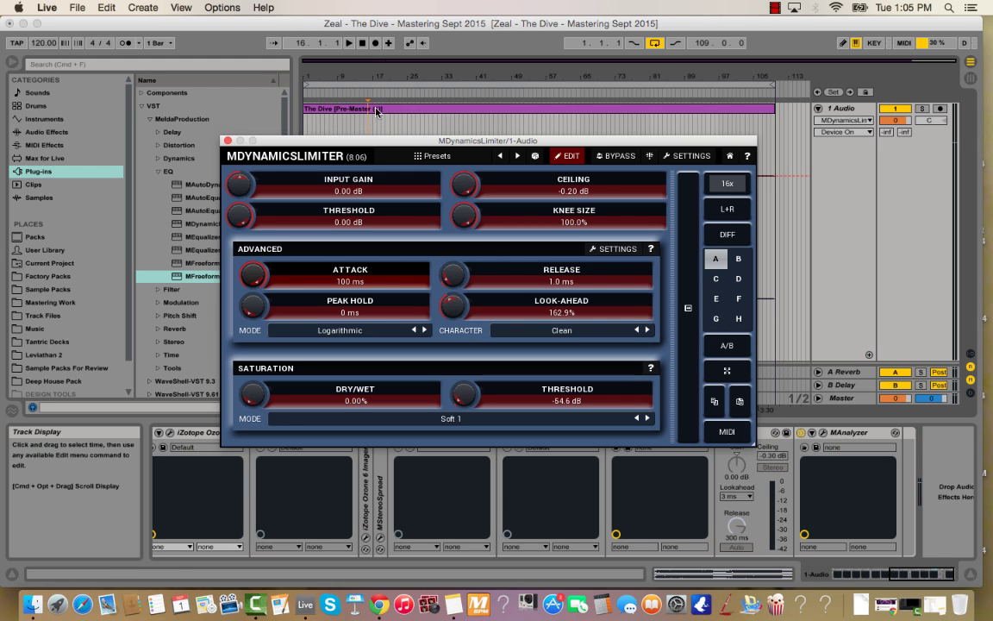
pyautogui.moveTo(385, 147); pyautogui.dragTo(388, 147)
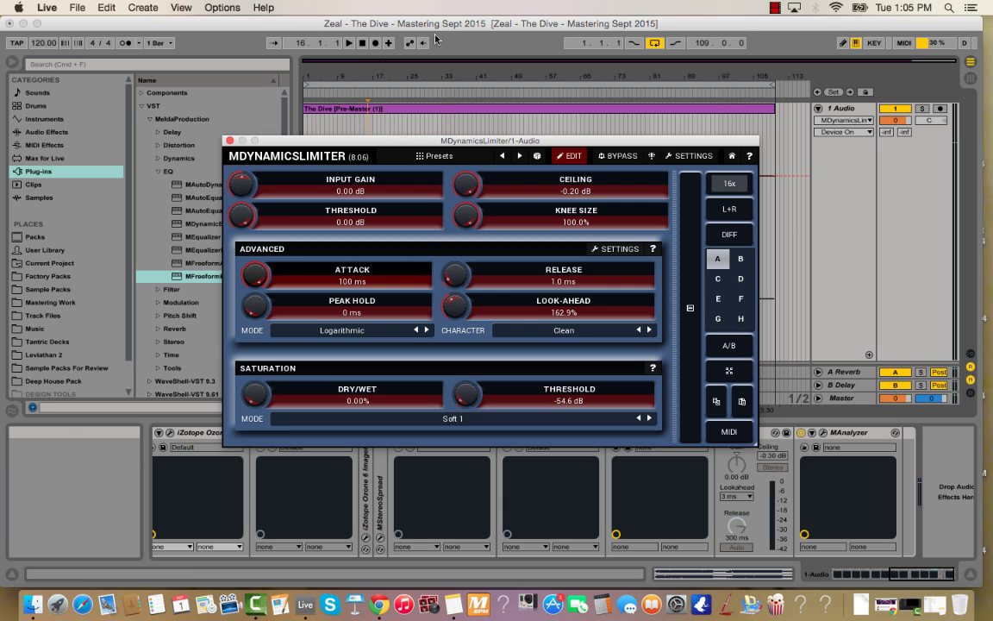
pyautogui.click(295, 145)
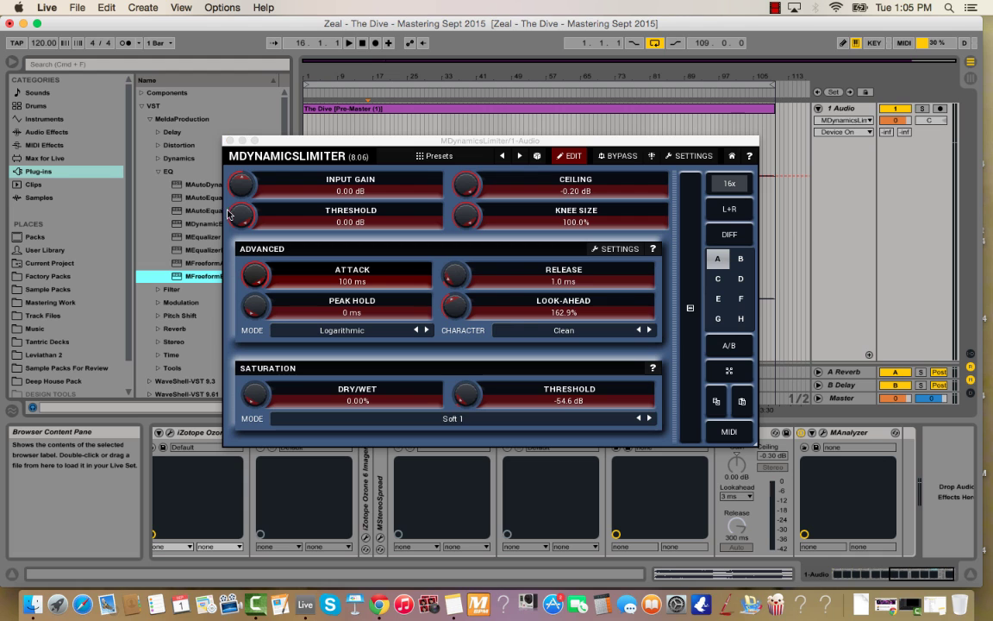
pyautogui.moveTo(244, 215); pyautogui.dragTo(244, 263)
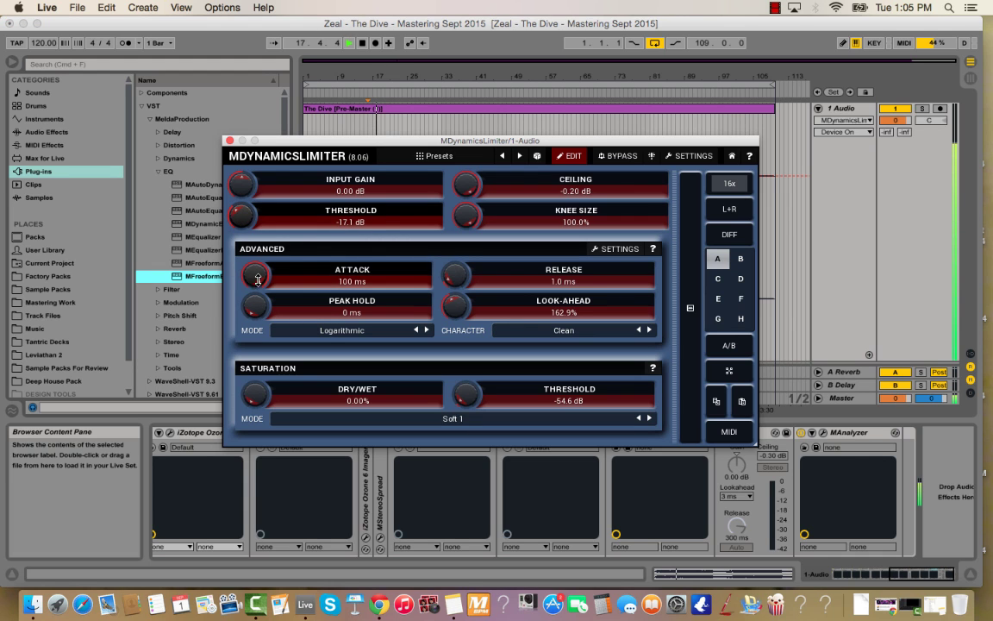
# - Close the MDynamicsLimiter window and collapse both the MDynamicsLimiter and Ozone Maximizer devices in the chain
pyautogui.click(230, 140)
pyautogui.doubleClick(655, 432)
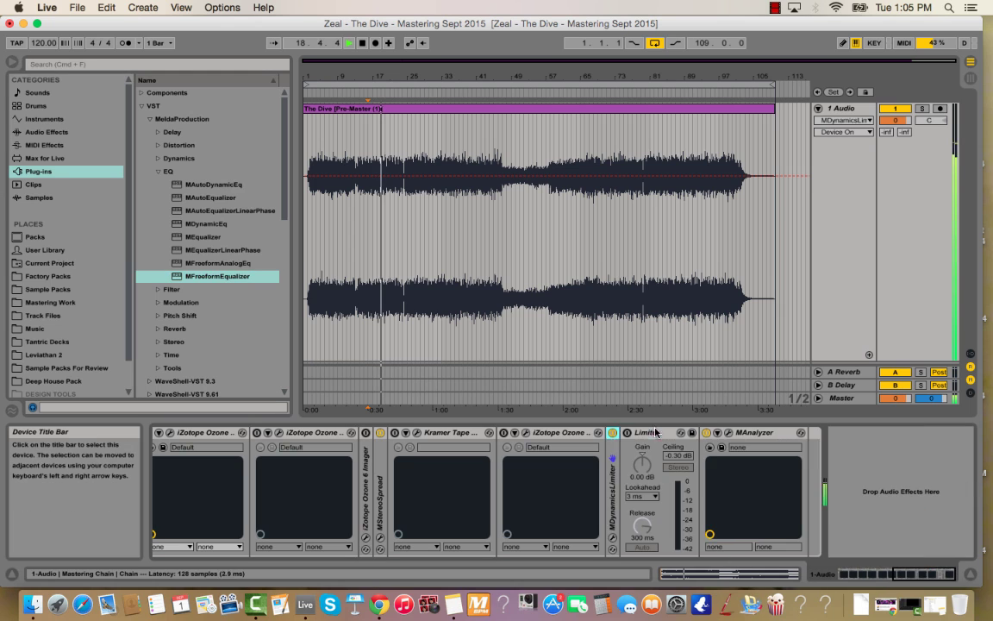
pyautogui.doubleClick(556, 432)
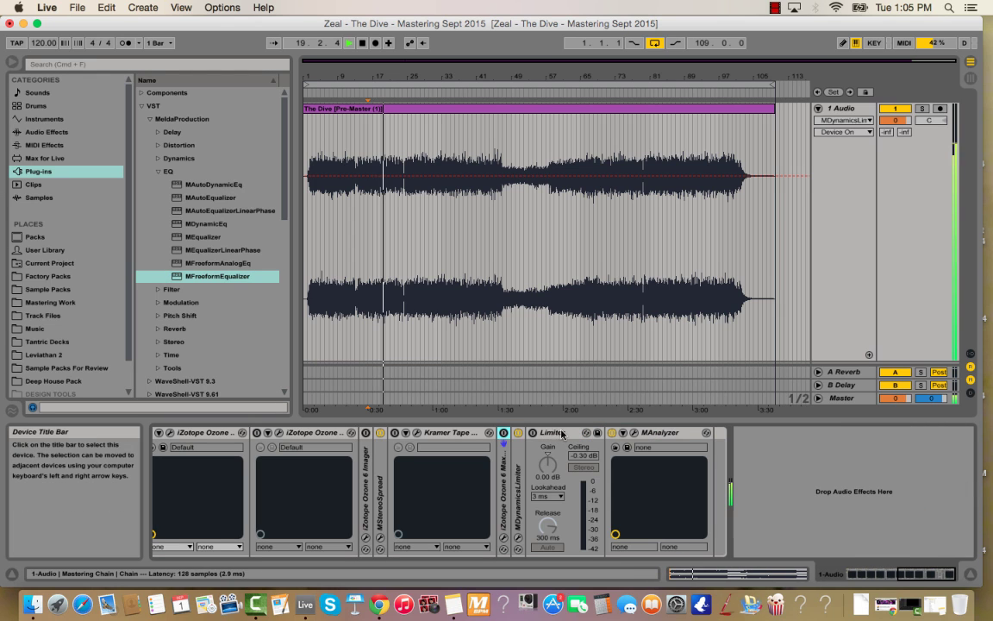
# - Switch between the Ozone Maximizer and MDynamicsLimiter during playback, and lower the MDynamicsLimiter's threshold to -19.2 dB to compare them
pyautogui.click(504, 436)
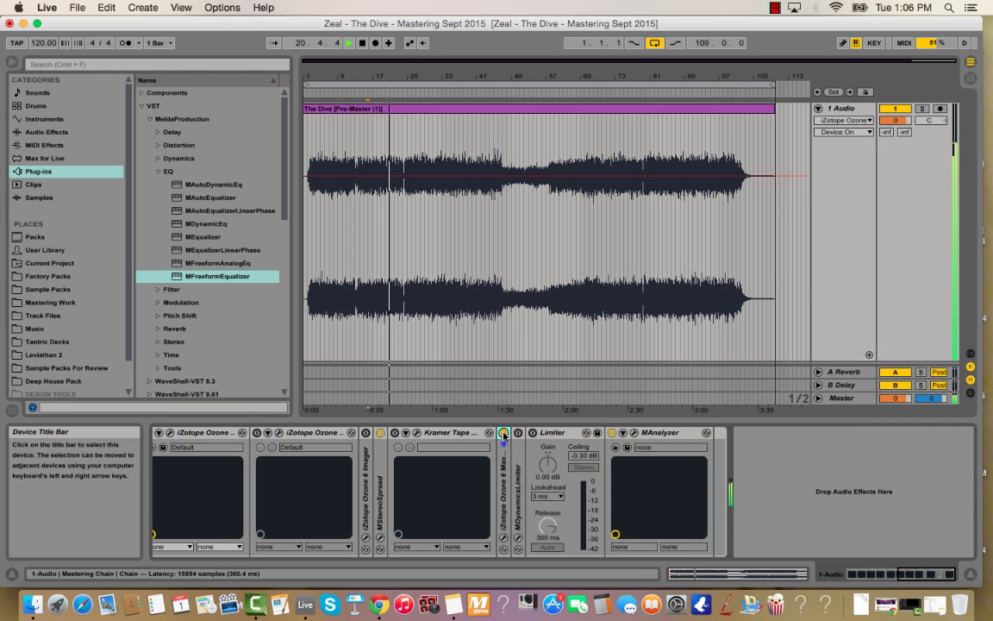
pyautogui.click(517, 496)
pyautogui.click(517, 540)
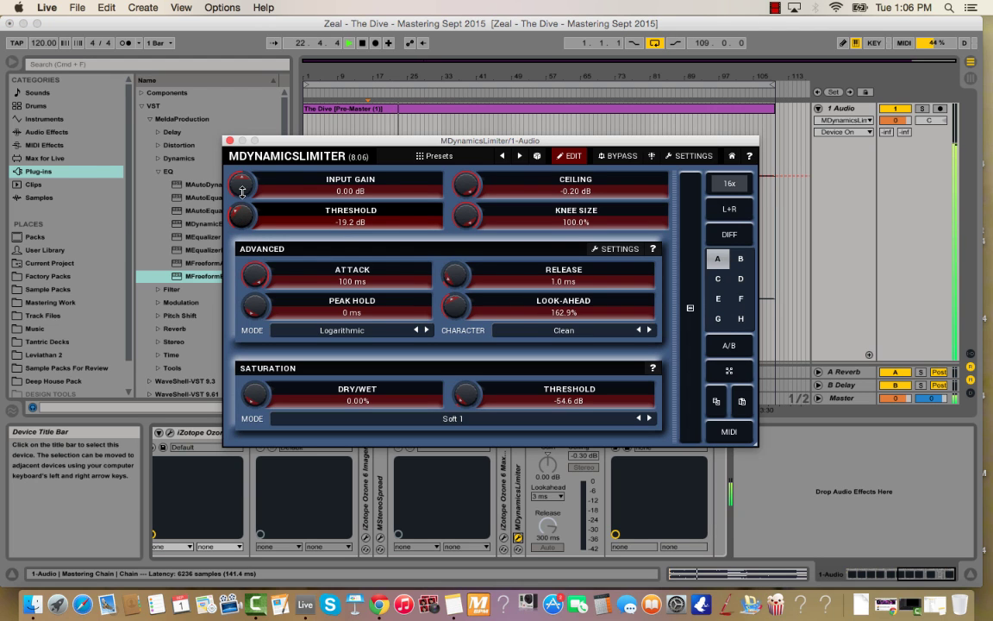
pyautogui.click(228, 141)
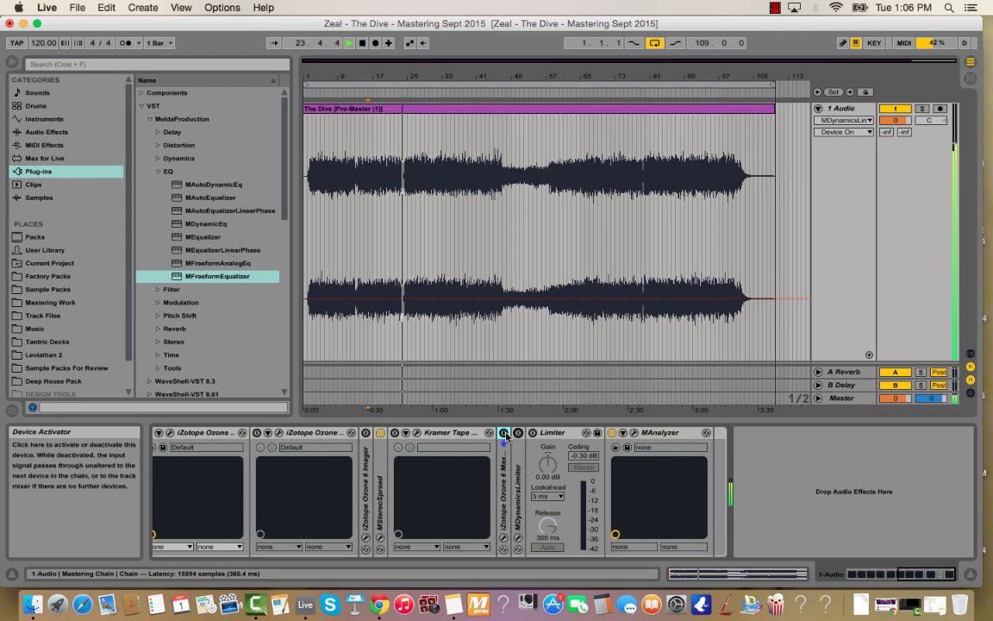
# - Compare the Ozone 6 Maximizer with the MDynamicsLimiter during playback, finishing with the MDynamicsLimiter active
pyautogui.click(504, 433)
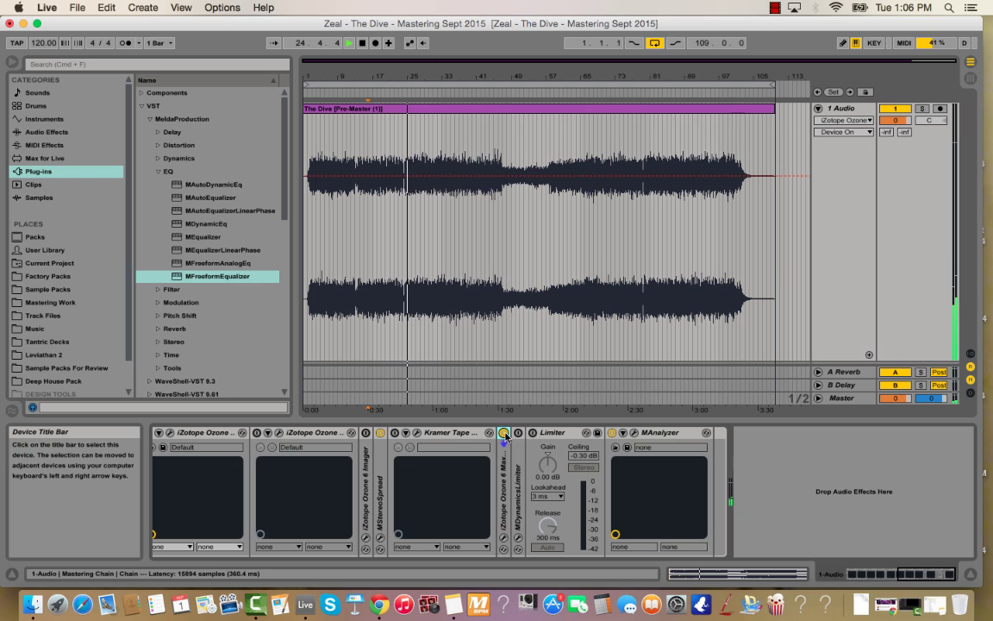
pyautogui.click(504, 432)
pyautogui.click(518, 433)
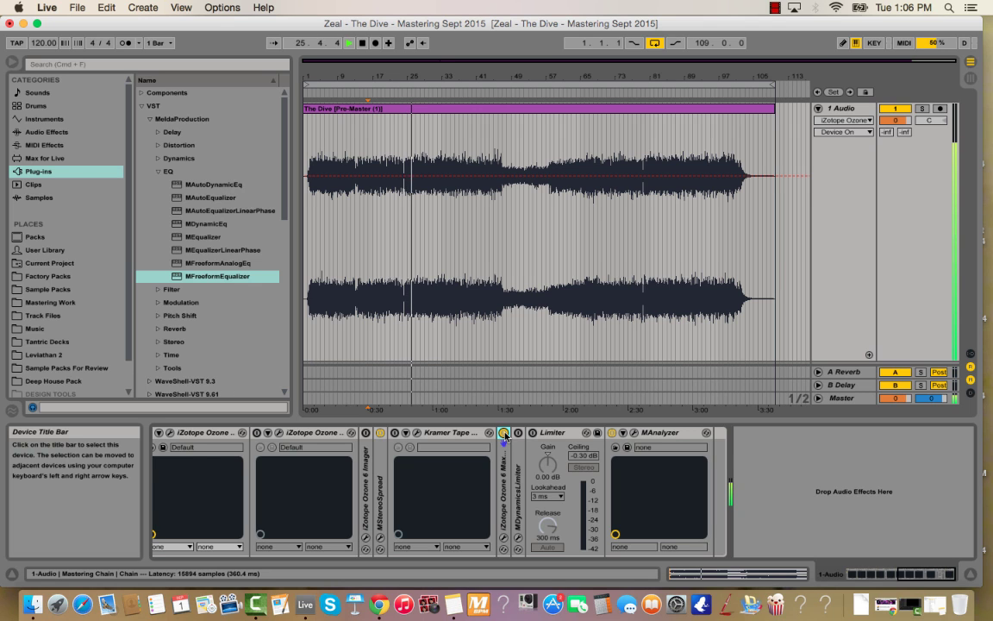
# - Lower the MDynamicsLimiter's threshold to -20.1 dB, set its saturation dry/wet to 9.2%, and close its window
pyautogui.click(518, 537)
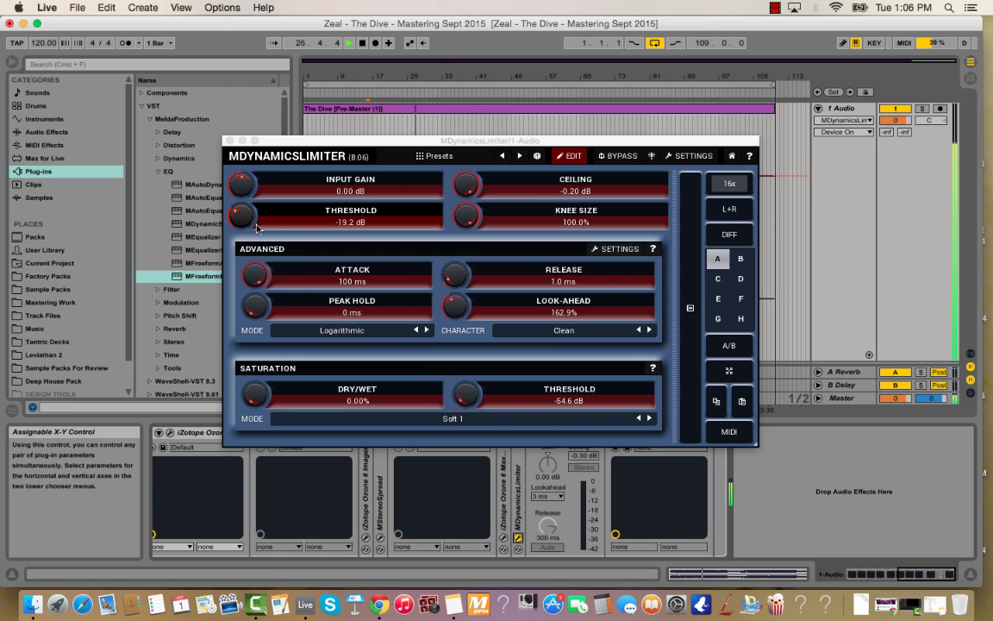
pyautogui.moveTo(241, 219); pyautogui.dragTo(250, 217)
pyautogui.moveTo(235, 374); pyautogui.dragTo(261, 333)
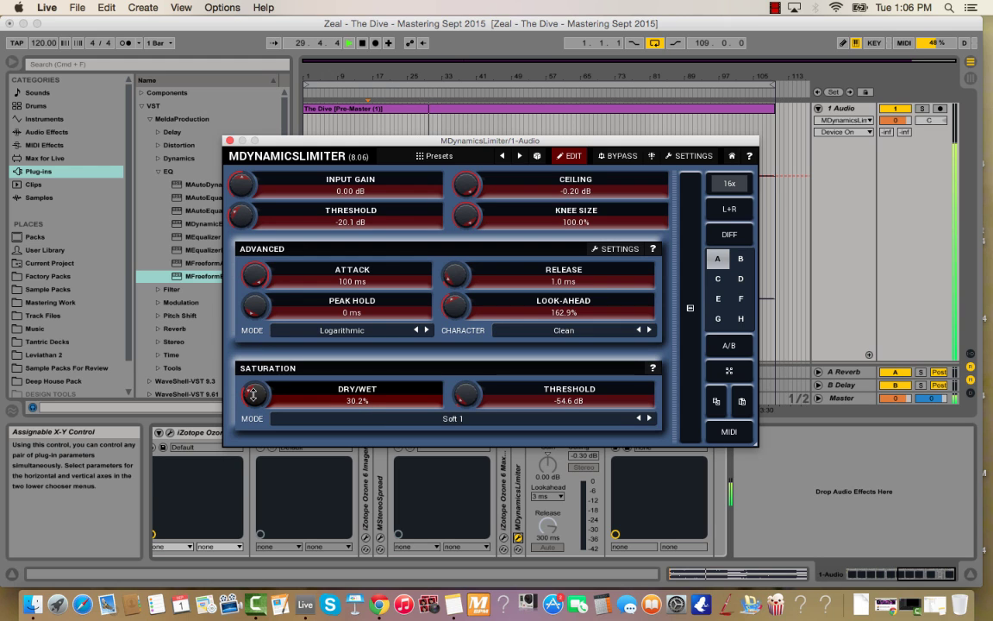
pyautogui.moveTo(254, 393); pyautogui.dragTo(262, 438)
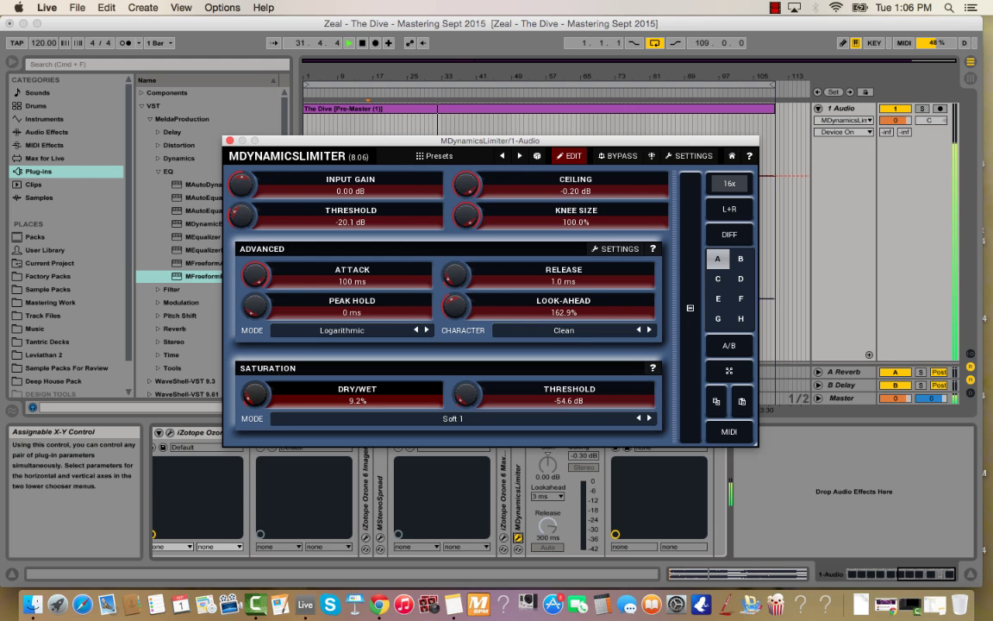
pyautogui.press('super+alt+p')
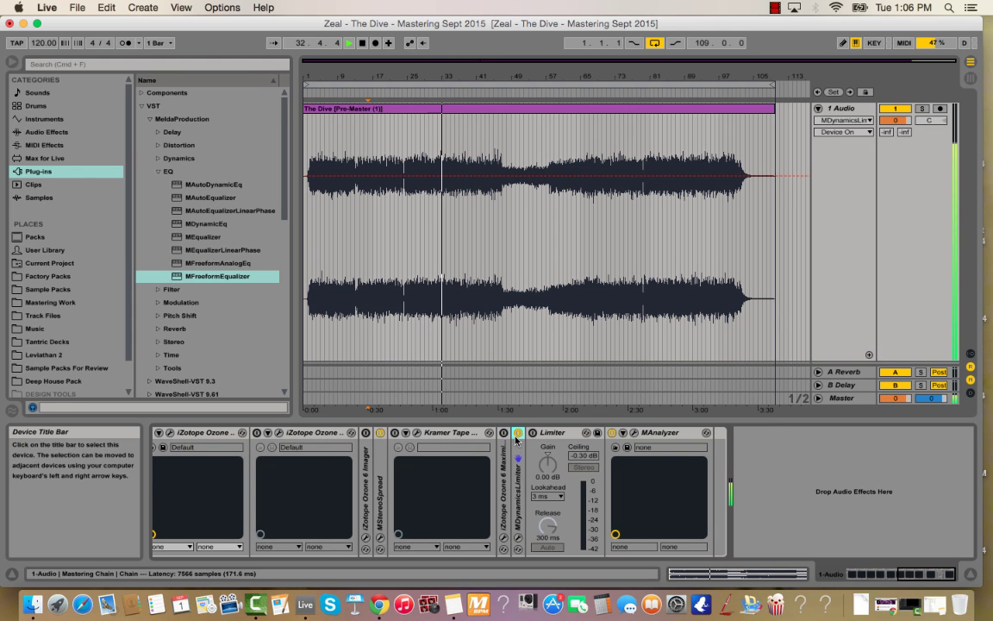
# - Alternate the two limiters, keep the Ozone 6 Maximizer active with the MDynamicsLimiter switched off, and review the Maximizer's settings
pyautogui.click(517, 433)
pyautogui.click(503, 432)
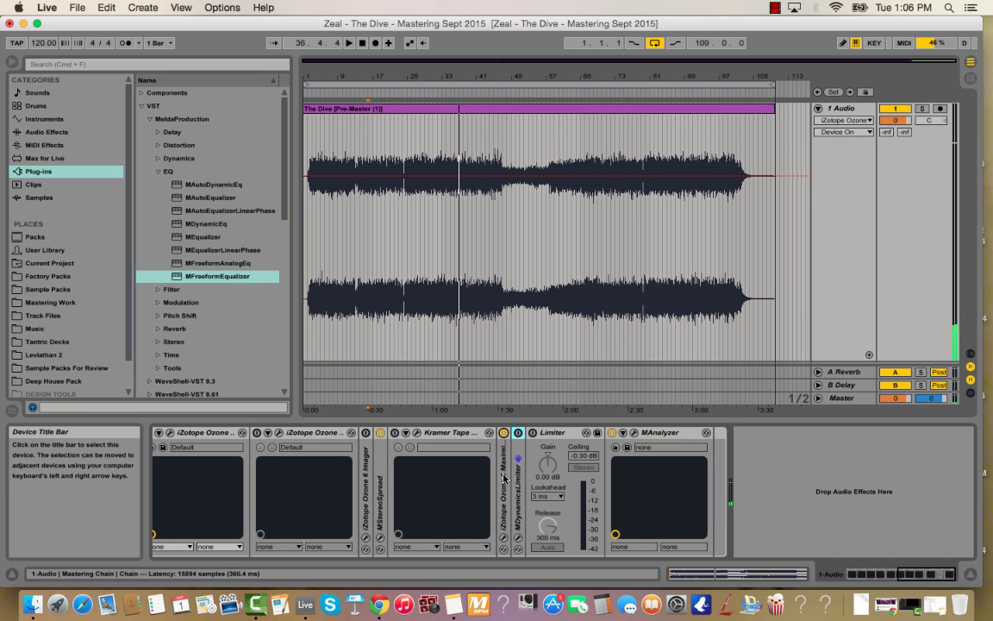
pyautogui.click(405, 108)
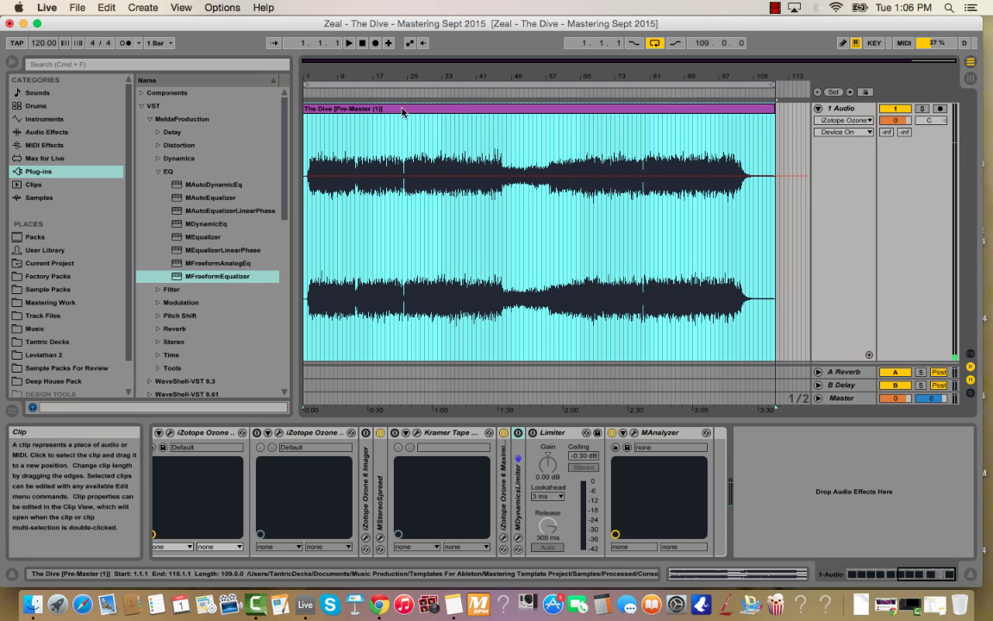
pyautogui.click(504, 434)
pyautogui.click(517, 450)
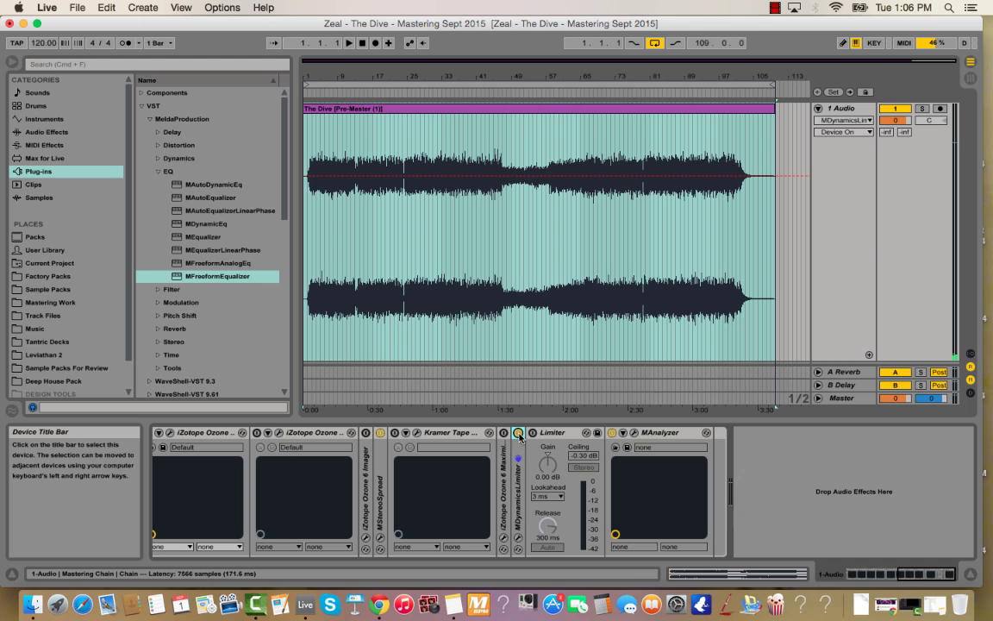
pyautogui.click(518, 433)
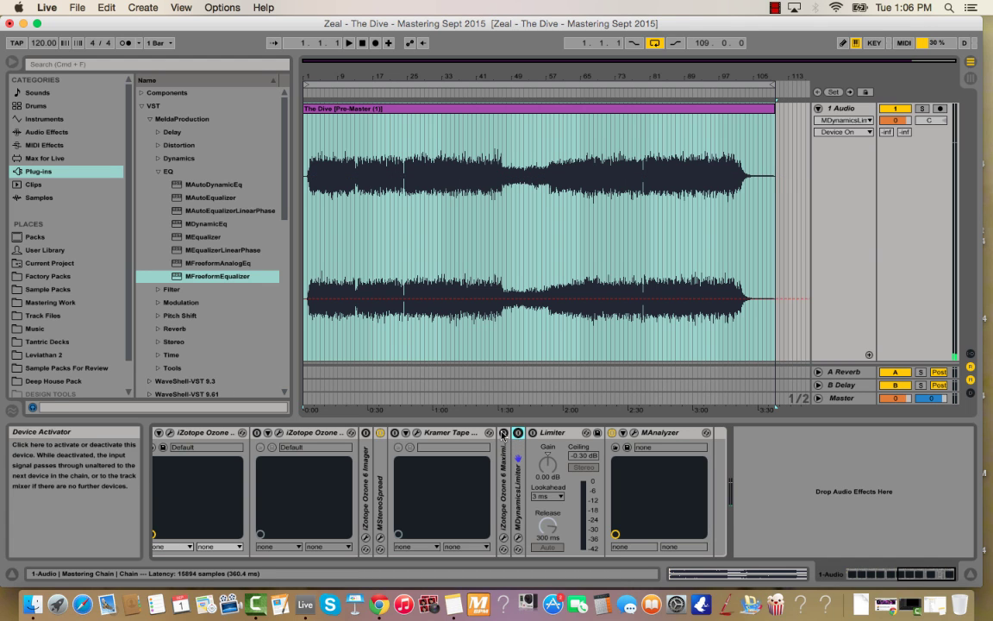
pyautogui.click(504, 537)
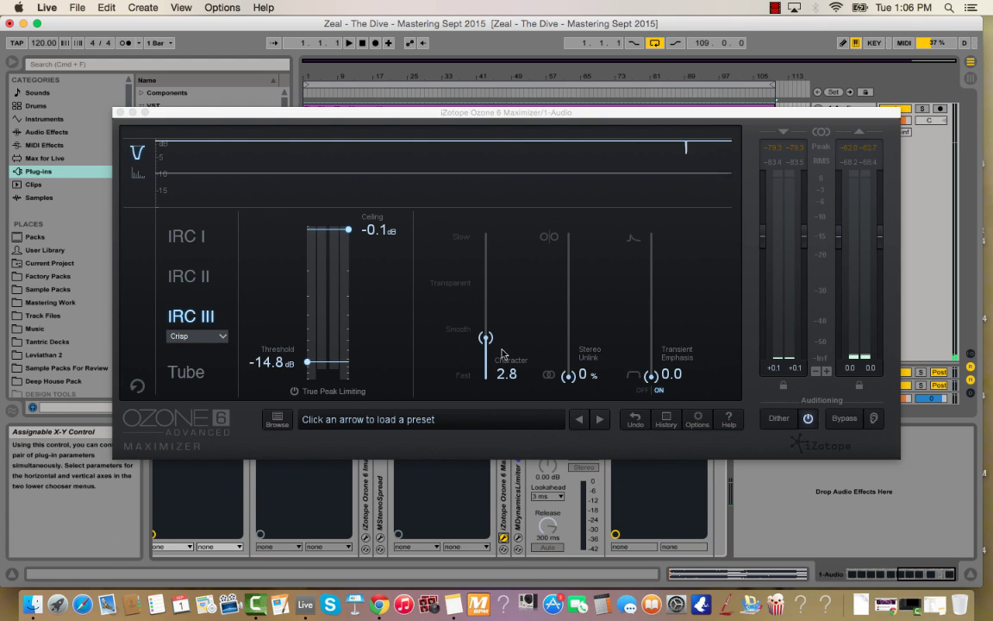
pyautogui.click(122, 111)
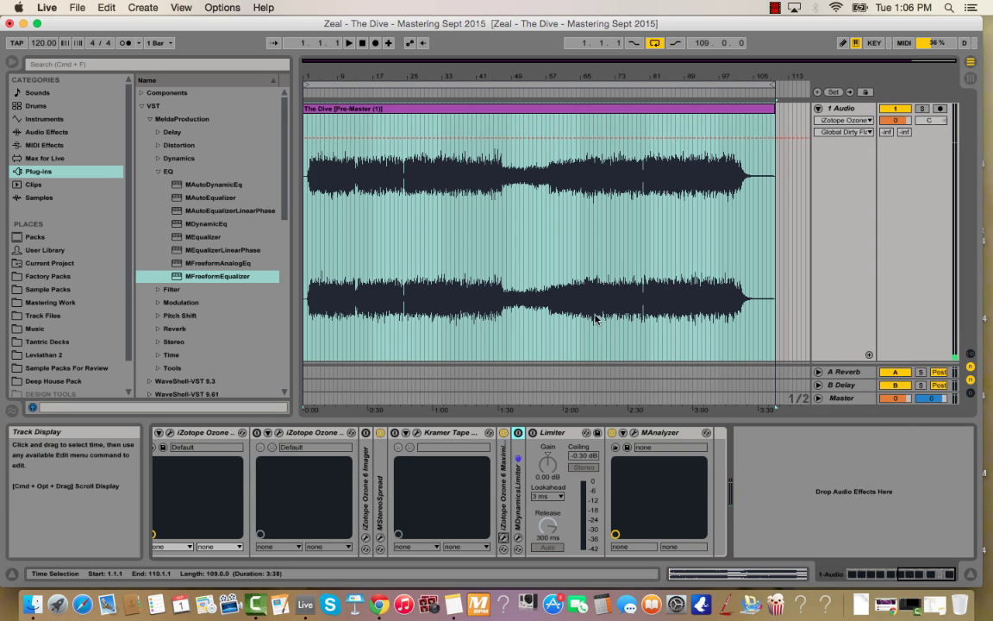
# - Play the track from bar 2 and set the Ozone 6 Maximizer's threshold to -14.7 dB
pyautogui.click(310, 205)
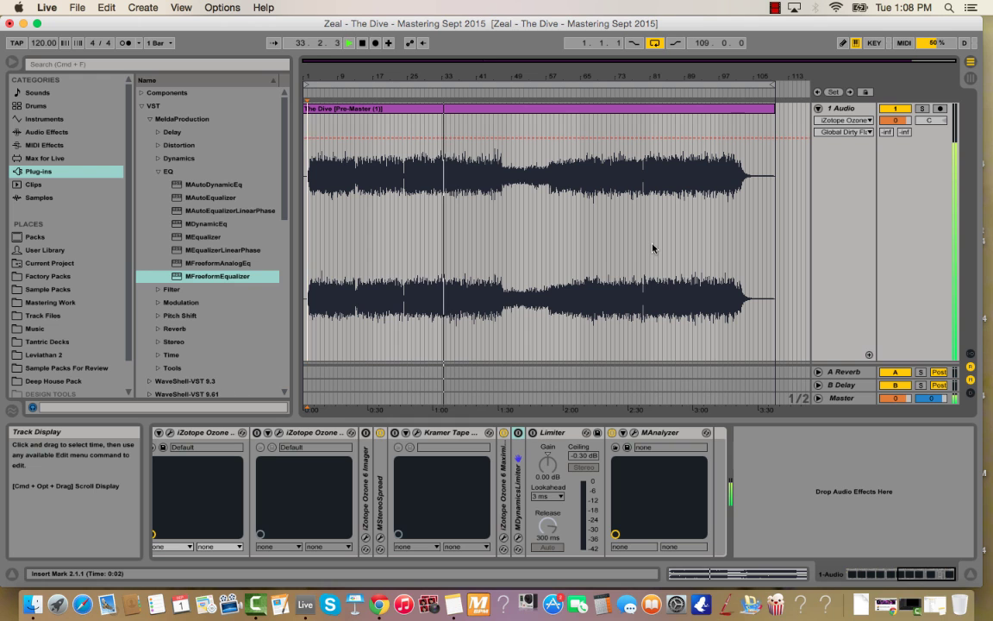
pyautogui.click(504, 537)
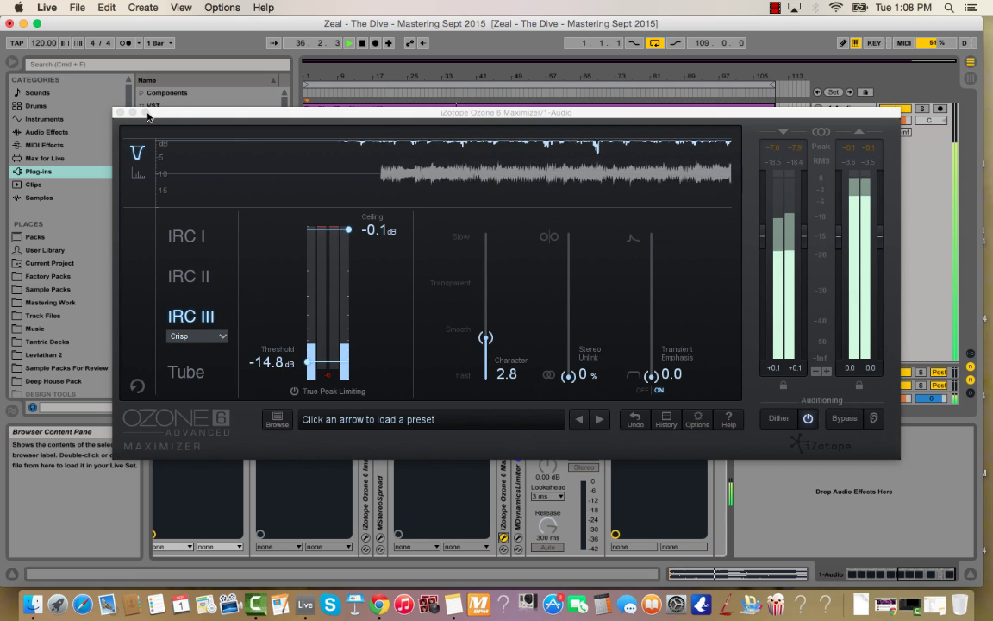
pyautogui.click(306, 364)
pyautogui.moveTo(306, 363); pyautogui.dragTo(307, 362)
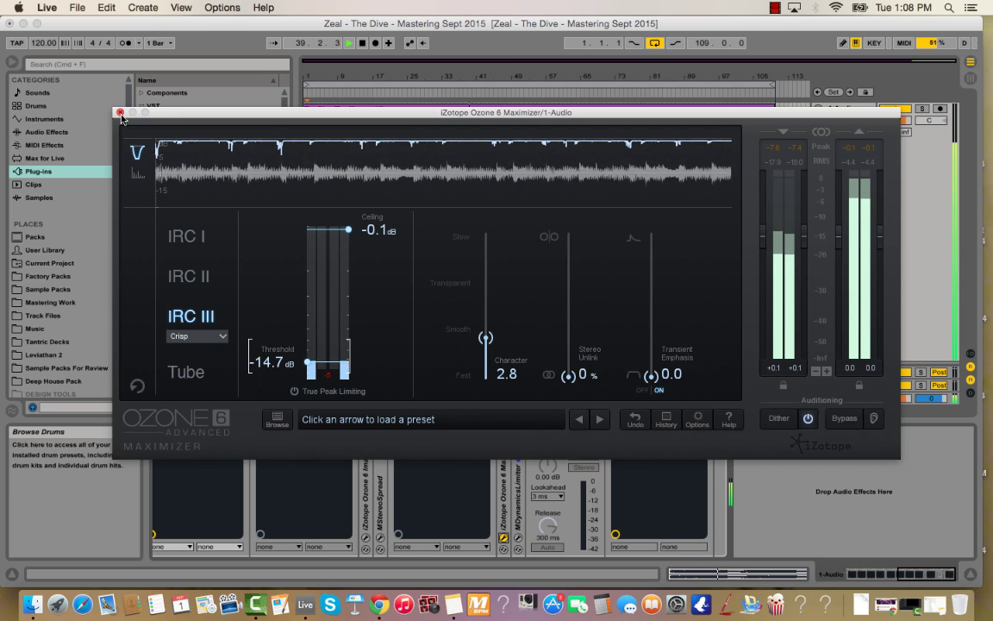
pyautogui.press('super+alt+p')
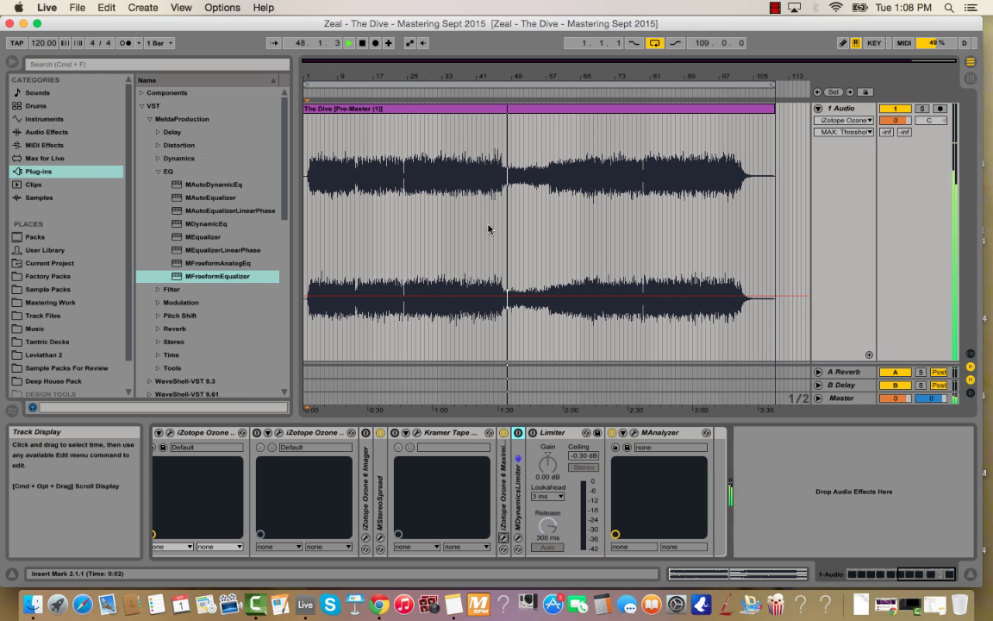
# - Examine the track's frequency spectrum in MAnalyzer during the breakdown and the section that follows it
pyautogui.click(616, 446)
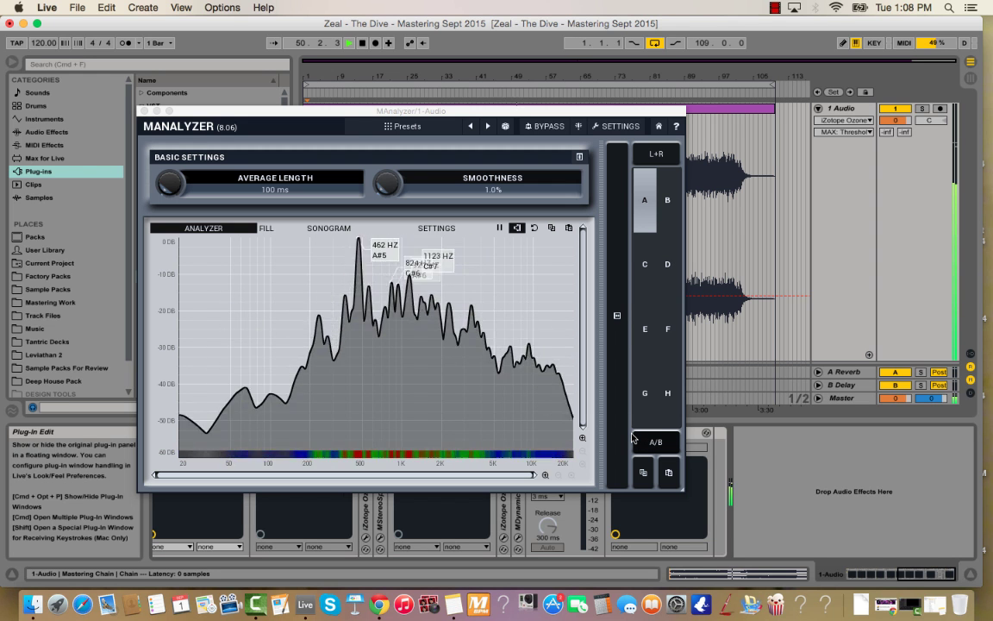
pyautogui.click(143, 111)
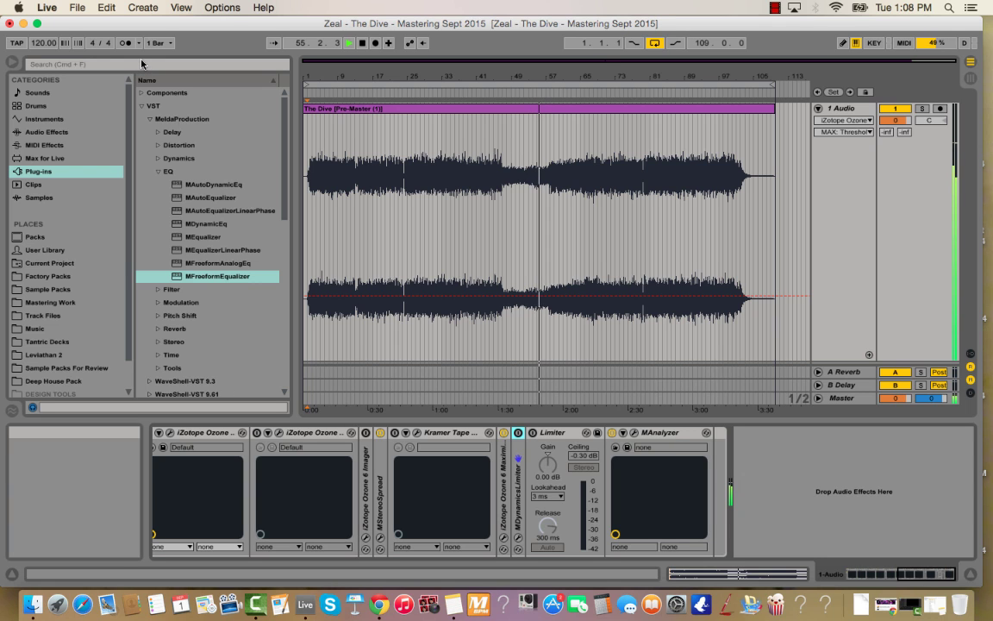
pyautogui.click(883, 574)
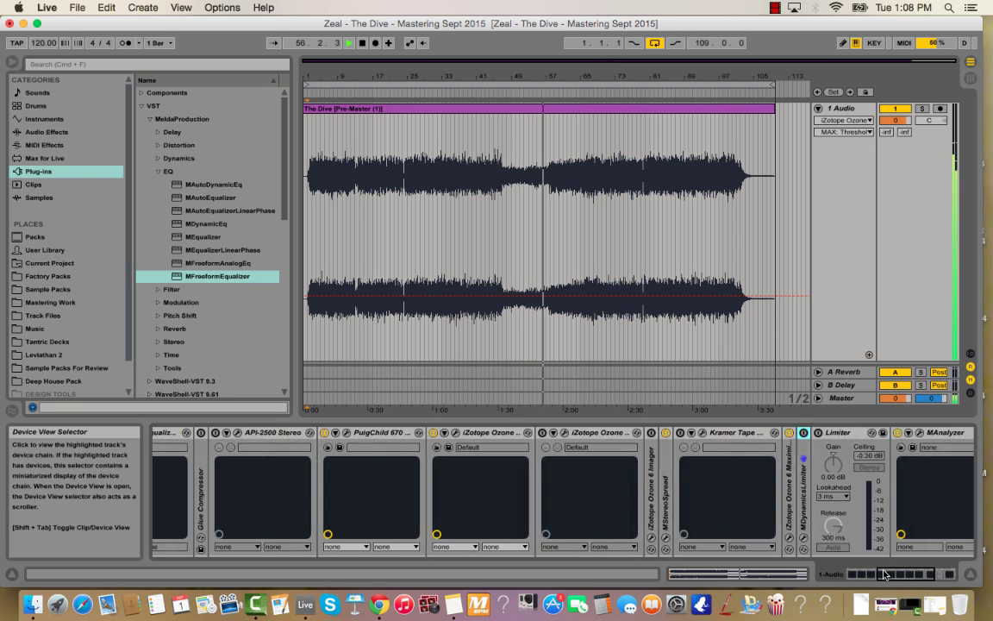
pyautogui.moveTo(883, 574); pyautogui.dragTo(909, 567)
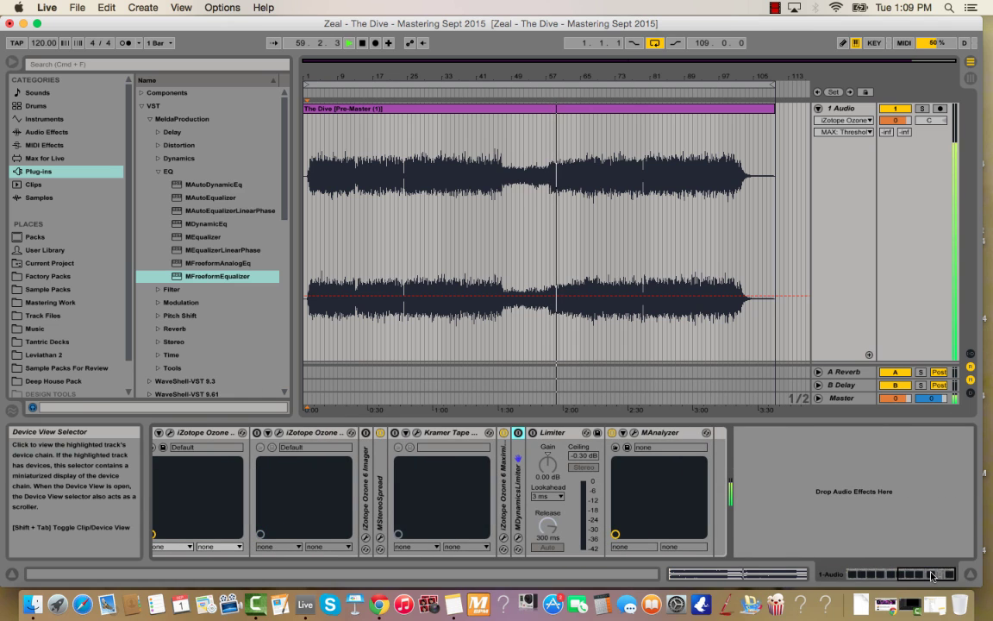
pyautogui.click(628, 432)
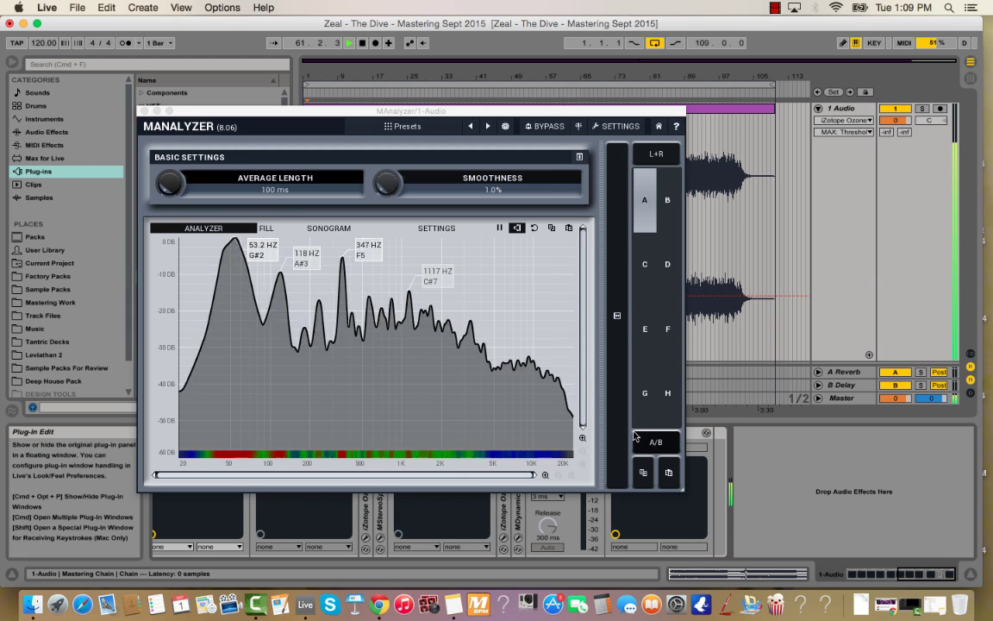
pyautogui.click(143, 111)
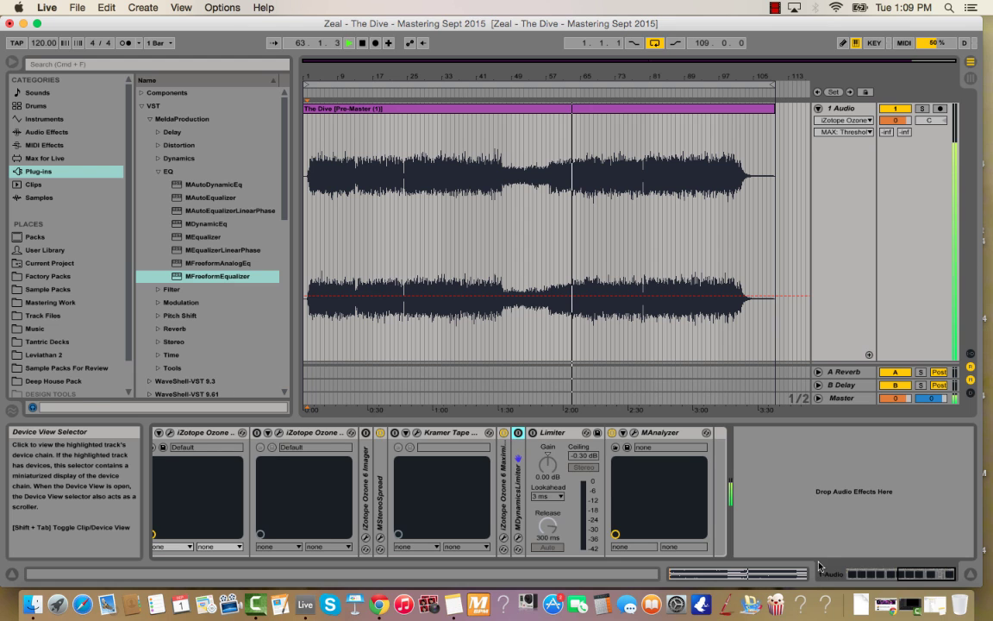
# - Check the EQ curve and spectrum of the MAutoEqualizerLinearPhase placed just before the Glue Compressor
pyautogui.moveTo(862, 574); pyautogui.dragTo(914, 577)
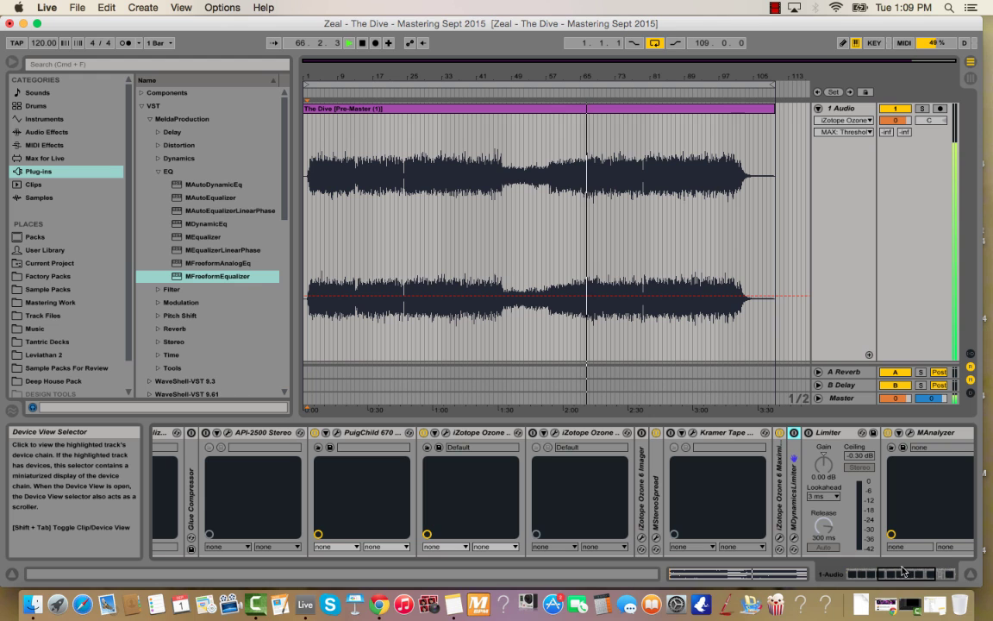
pyautogui.moveTo(903, 571)
pyautogui.mouseDown()
pyautogui.moveTo(911, 576)
pyautogui.moveTo(902, 578)
pyautogui.mouseUp()
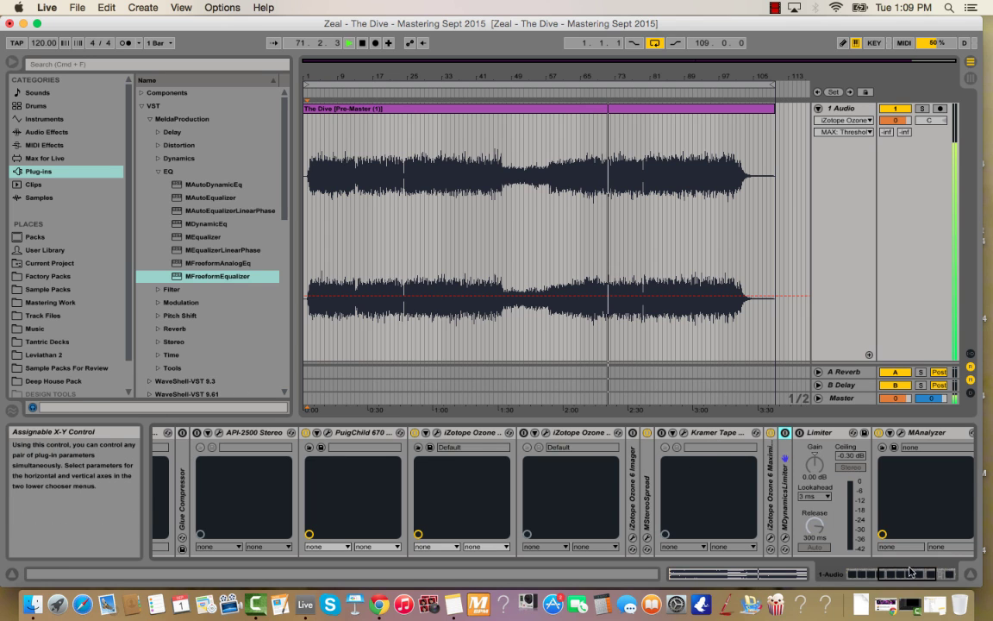
pyautogui.hscroll(-3, 527, 478)
pyautogui.click(226, 432)
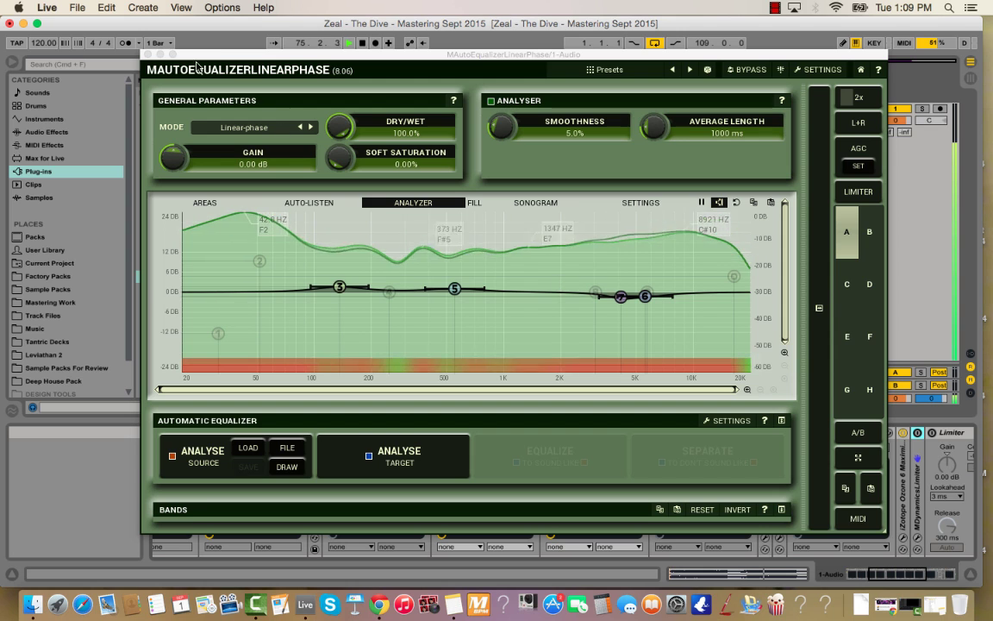
pyautogui.press('super+alt+p')
# - Search the plug-ins for "de" and insert DeEsser Stereo between the second MAutoEqualizerLinearPhase and the Glue Compressor
pyautogui.click(89, 64)
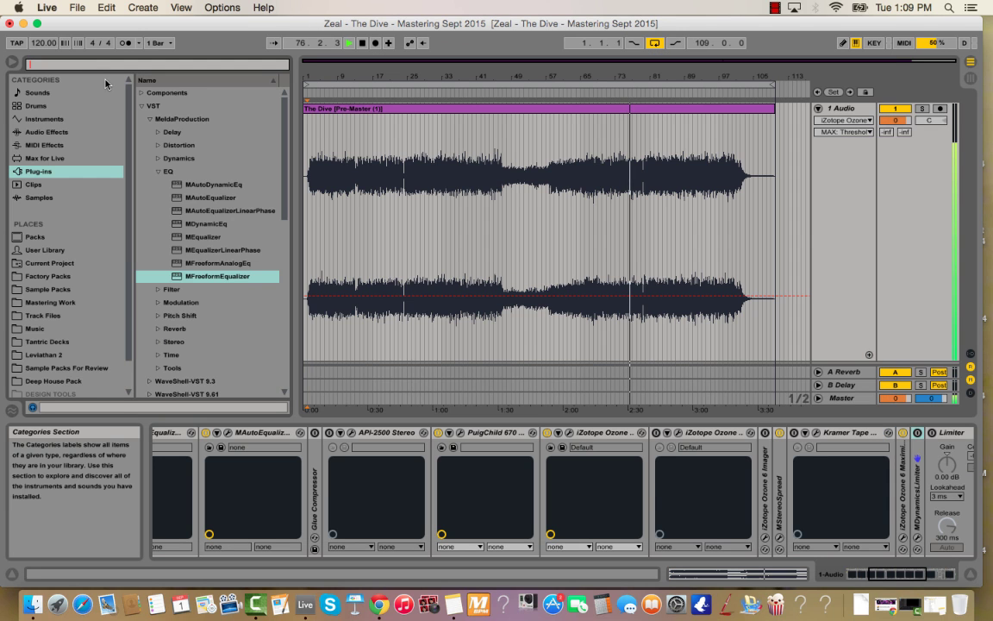
pyautogui.write('de')
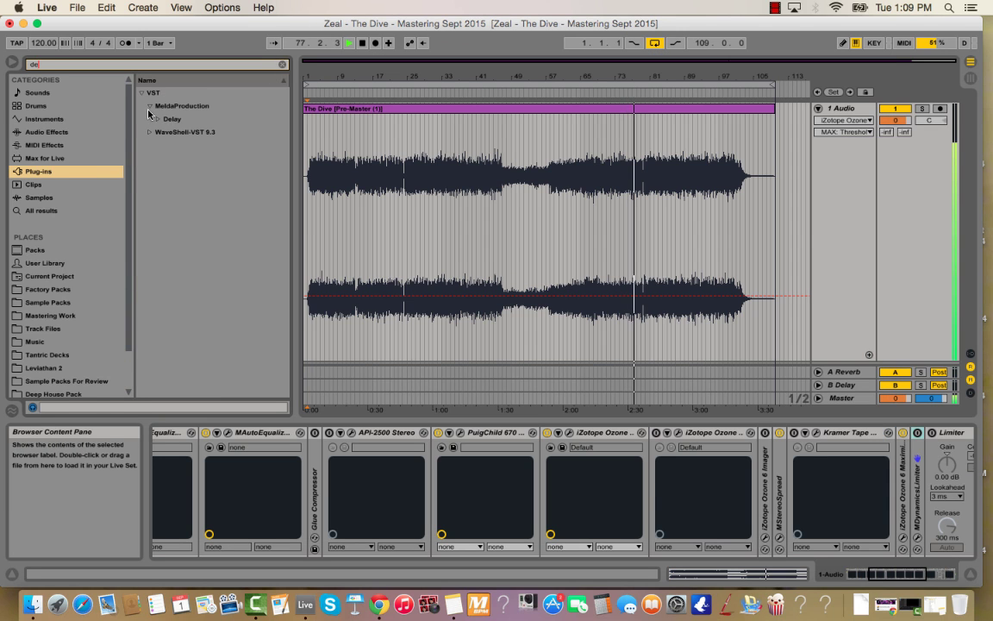
pyautogui.click(184, 132)
pyautogui.moveTo(193, 160); pyautogui.dragTo(293, 465)
# - Set the DeEsser's frequency to 4255 Hz and its threshold to -13.4, and close its window
pyautogui.moveTo(170, 166); pyautogui.dragTo(171, 175)
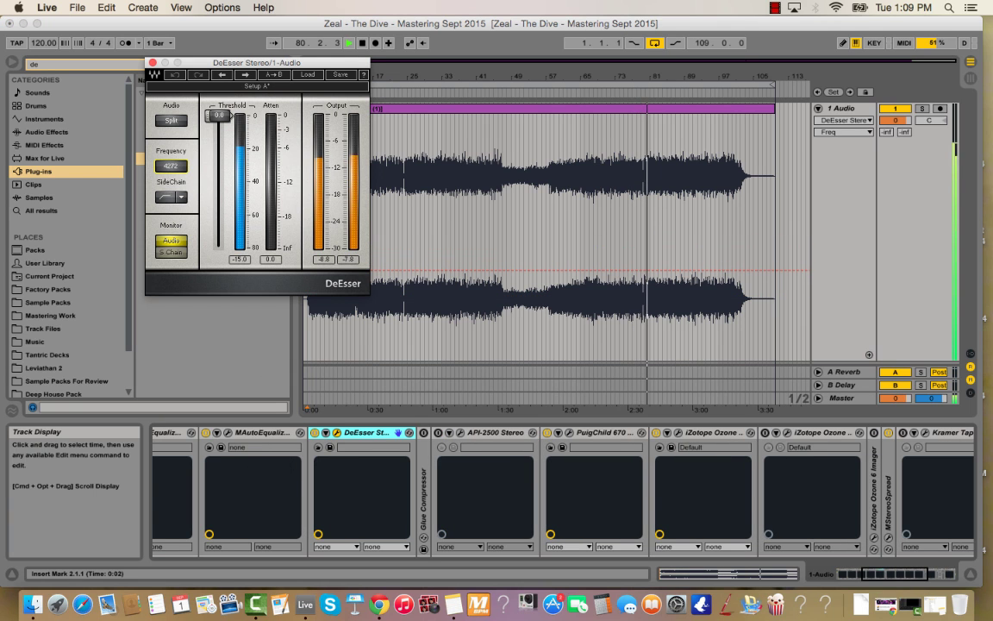
pyautogui.moveTo(220, 116); pyautogui.dragTo(220, 152)
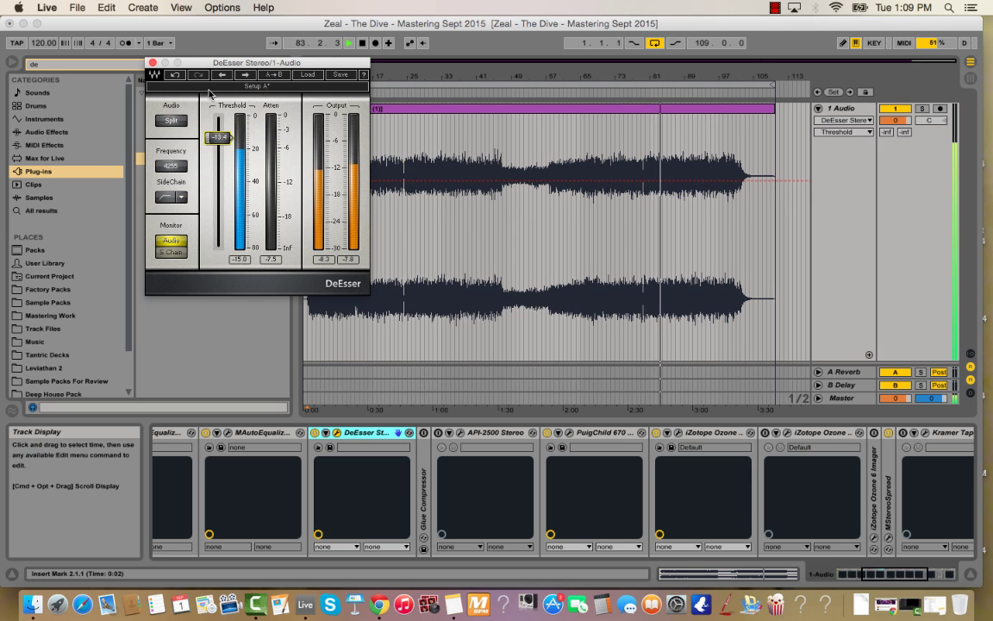
pyautogui.click(153, 62)
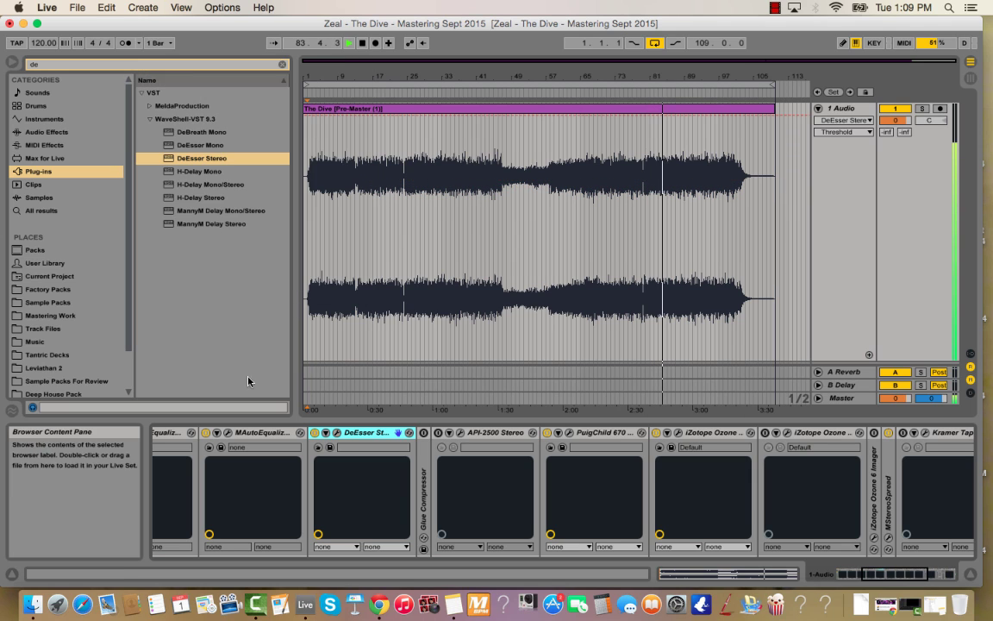
# - Sweep a boosted band 8 up to around 9 kHz in the MAutoEqualizerLinearPhase before the DeEsser, and switch the band off again
pyautogui.click(228, 431)
pyautogui.moveTo(533, 295); pyautogui.dragTo(681, 232)
pyautogui.scroll(3, 545, 251)
pyautogui.doubleClick(682, 232)
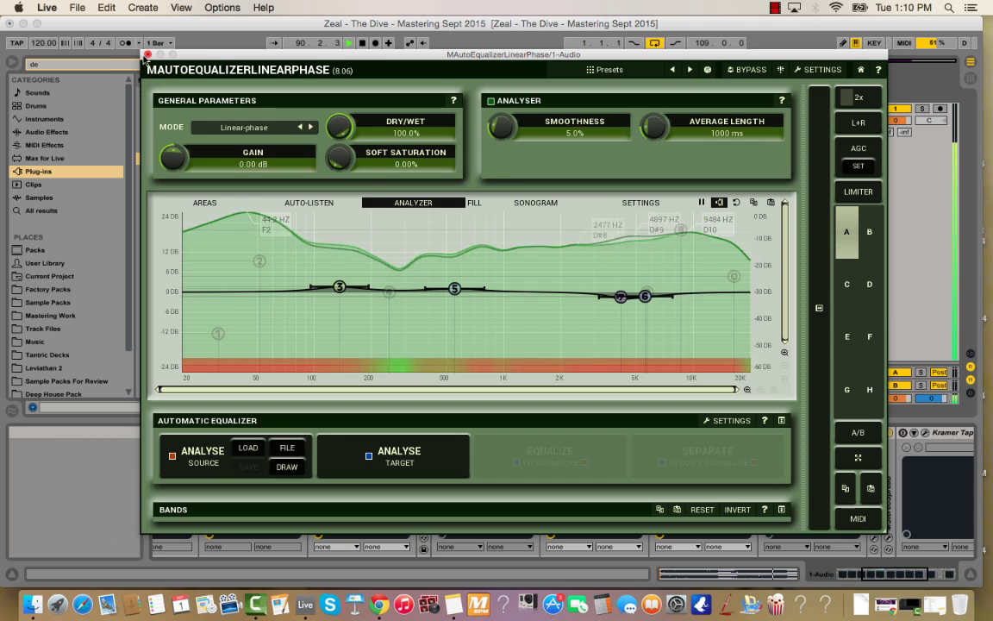
pyautogui.press('super+alt+p')
# - Compare the sound with the second MAutoEqualizerLinearPhase bypassed and active, restarting playback around bar 82
pyautogui.click(206, 433)
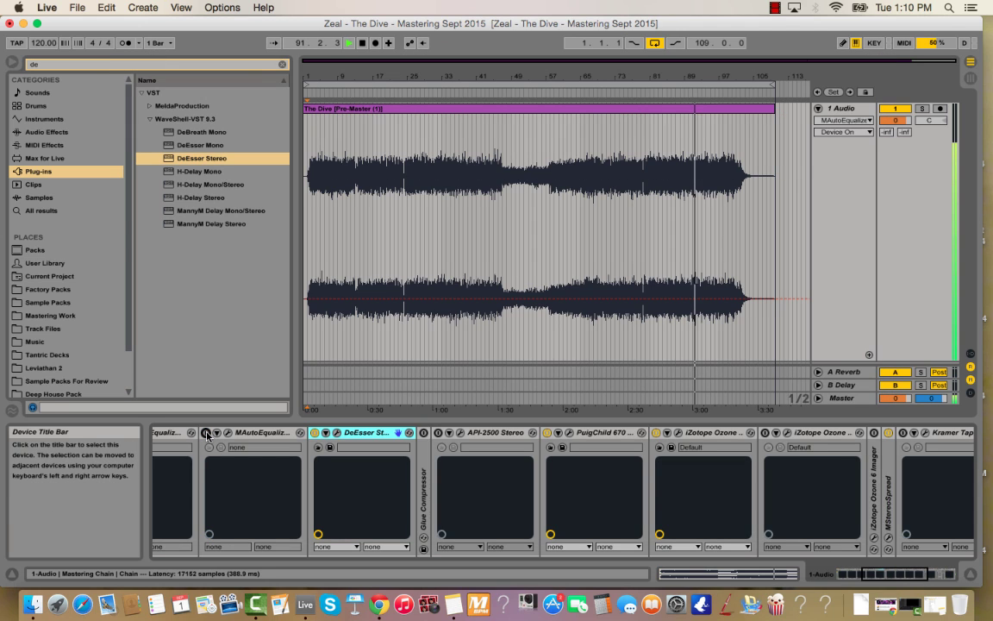
pyautogui.click(655, 211)
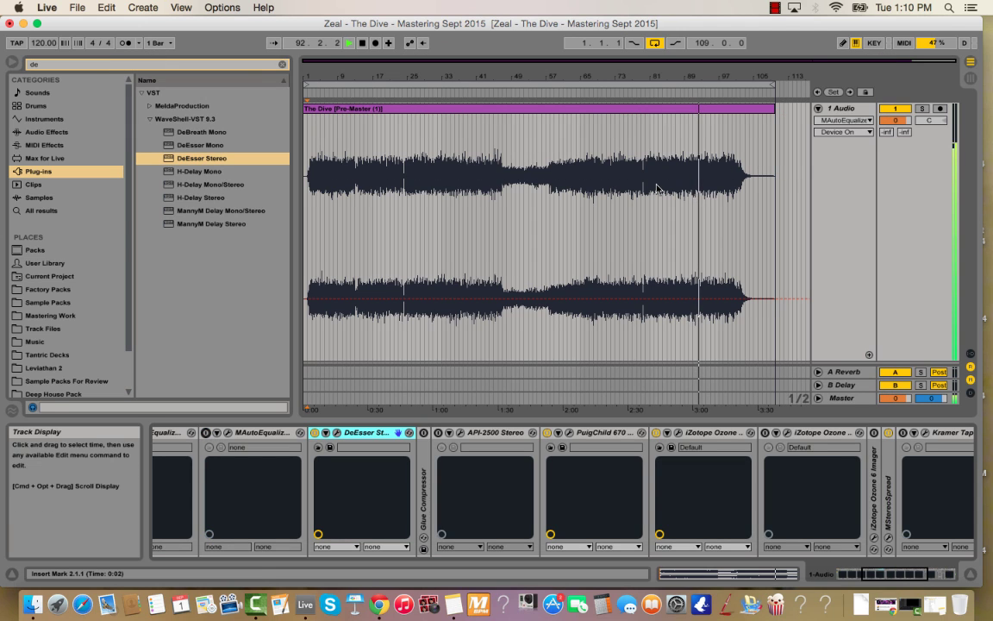
pyautogui.click(205, 432)
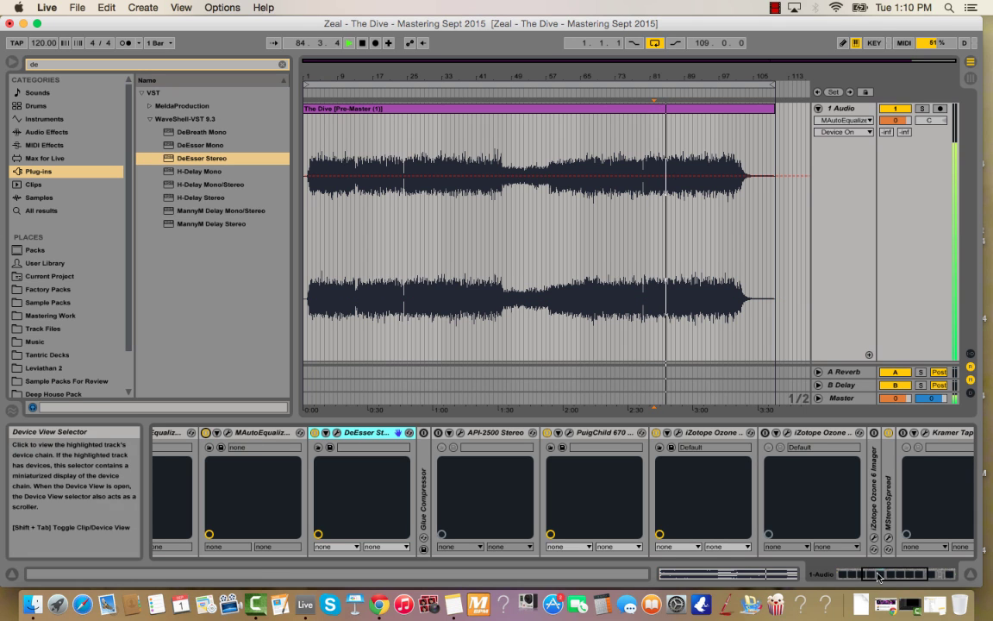
# - Bypass and re-enable the first MAutoEqualizerLinearPhase, and lower its highest band near 18 kHz to a boost of about 2.5 dB
pyautogui.scroll(3, 484, 494)
pyautogui.click(257, 432)
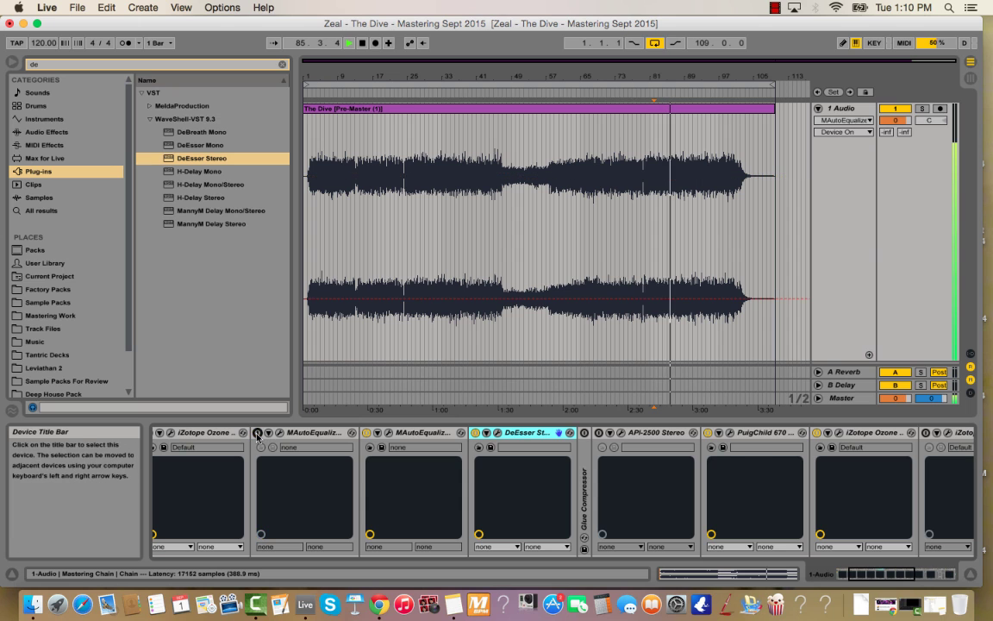
pyautogui.click(257, 433)
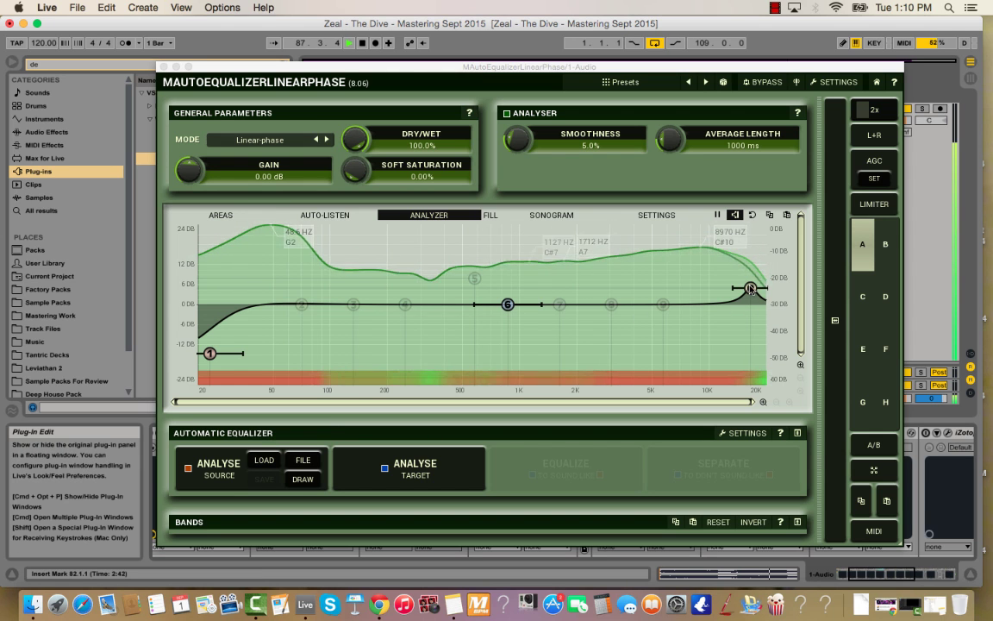
pyautogui.moveTo(750, 288); pyautogui.dragTo(750, 354)
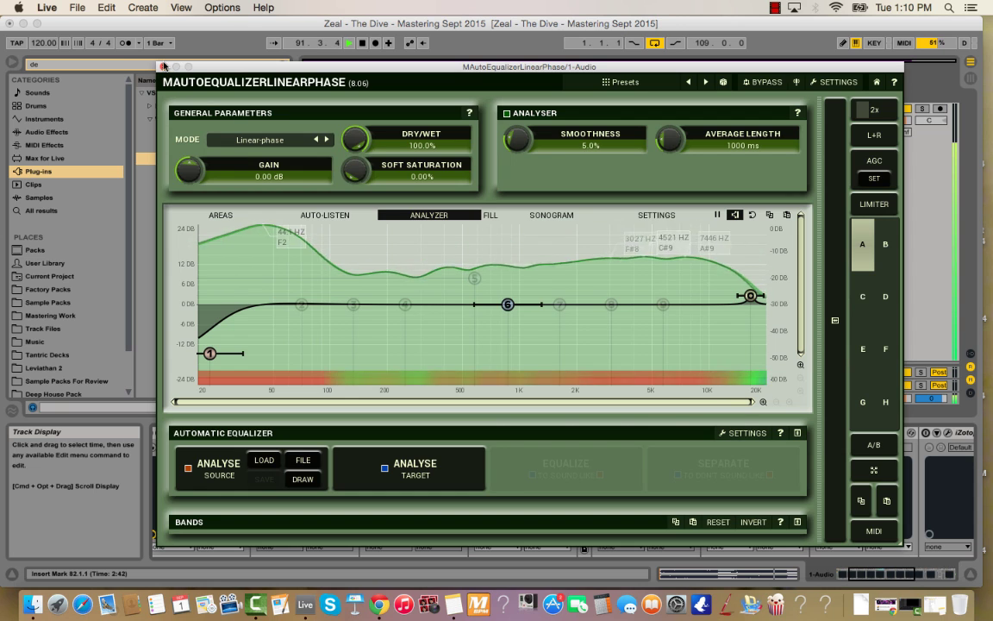
pyautogui.press('super+alt+p')
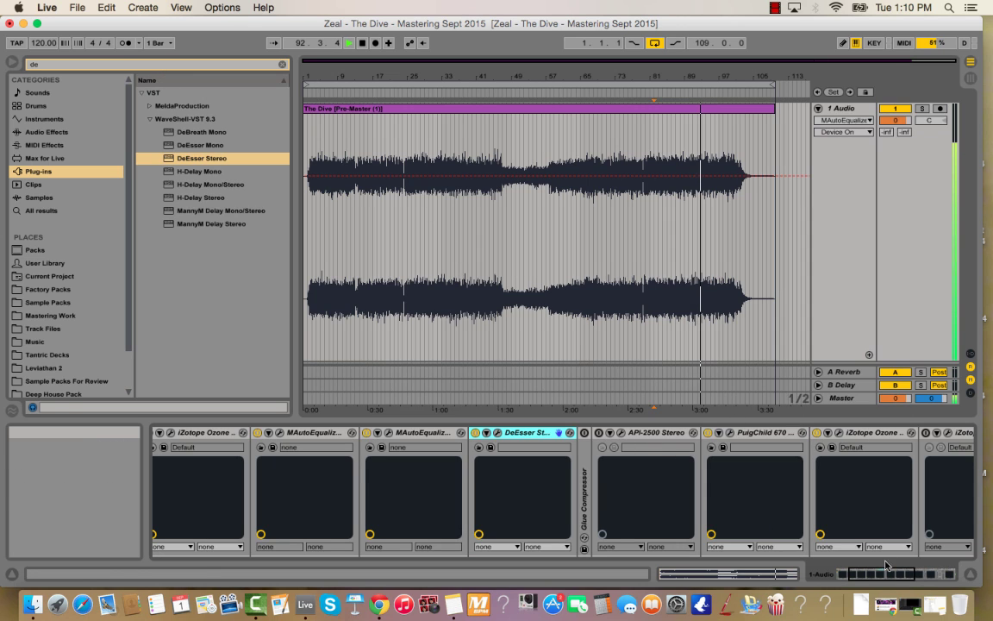
# - Try the DeEsser with its threshold at -27.4 and its frequency adjusted, playing from 80.3.1, and switch the device off
pyautogui.moveTo(871, 573); pyautogui.dragTo(892, 561)
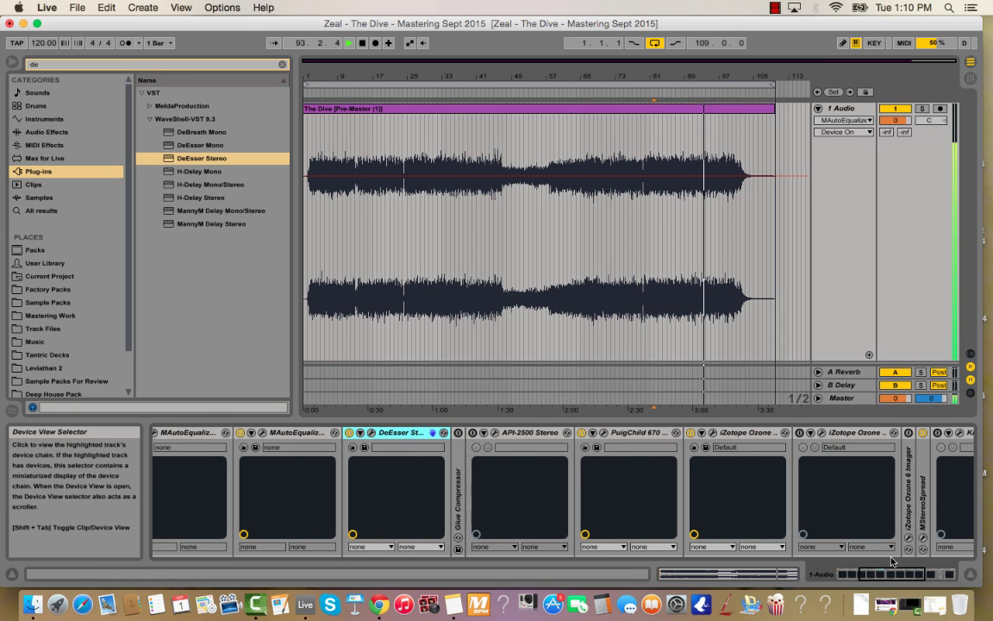
pyautogui.click(648, 297)
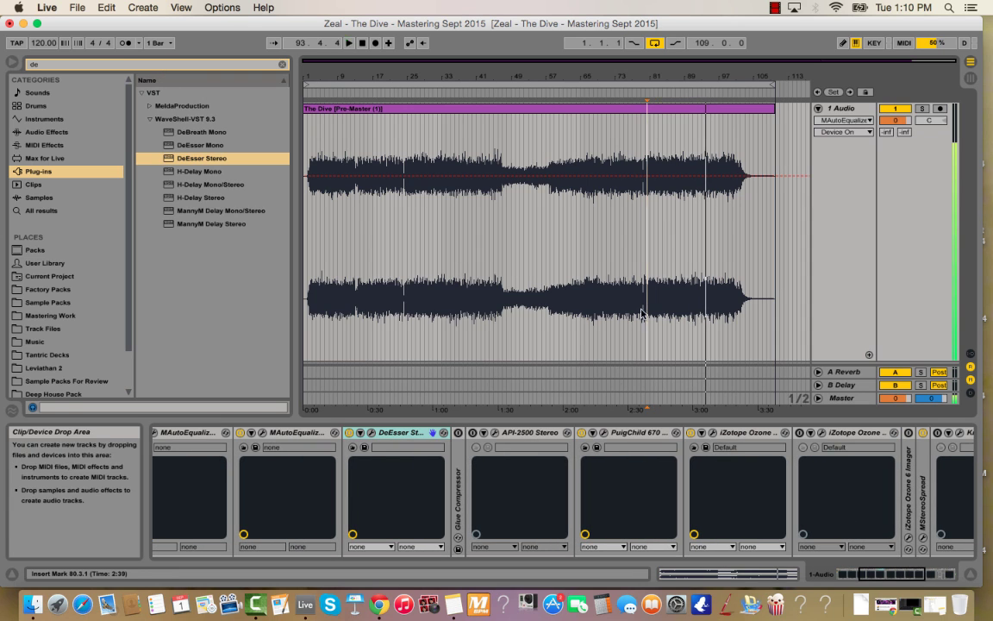
pyautogui.click(370, 432)
pyautogui.moveTo(231, 117); pyautogui.dragTo(231, 161)
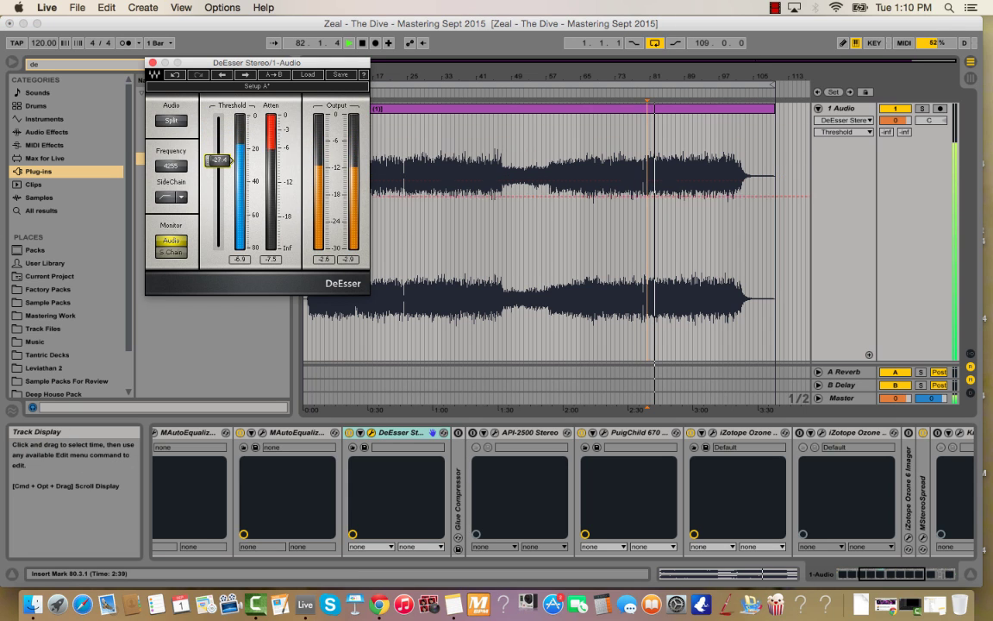
pyautogui.moveTo(171, 166); pyautogui.dragTo(212, 156)
pyautogui.click(152, 63)
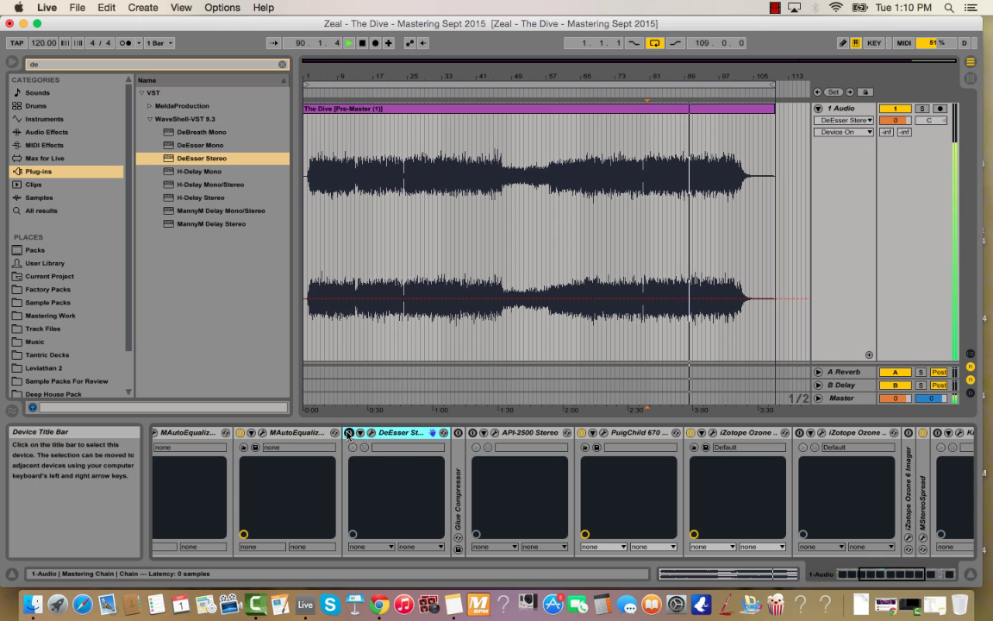
# - Add a band 8 cut of about 1 dB near 3.7 kHz in the second MAutoEqualizerLinearPhase
pyautogui.hscroll(-3, 793, 515)
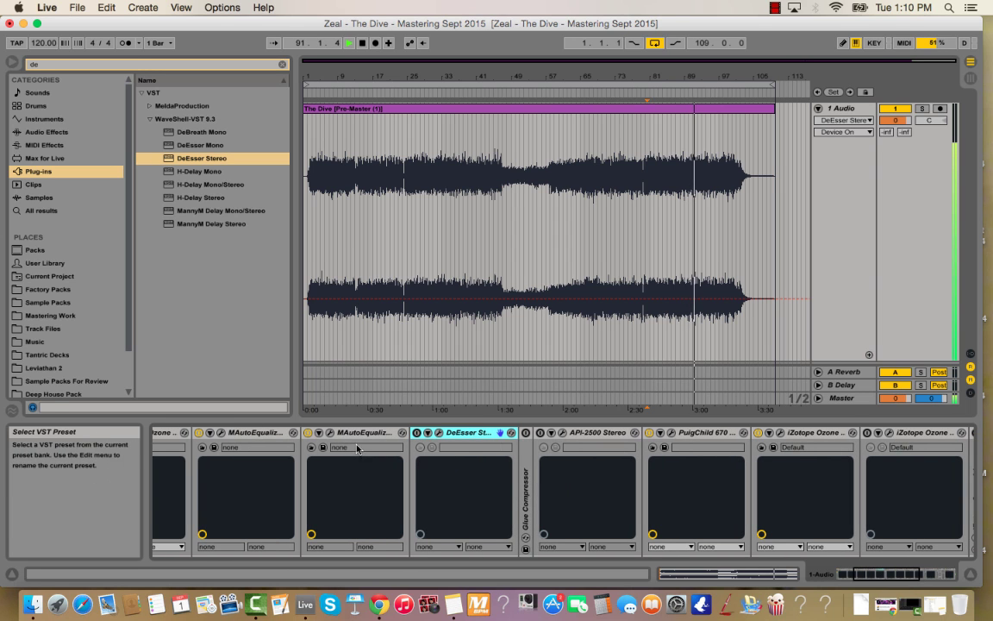
pyautogui.click(330, 432)
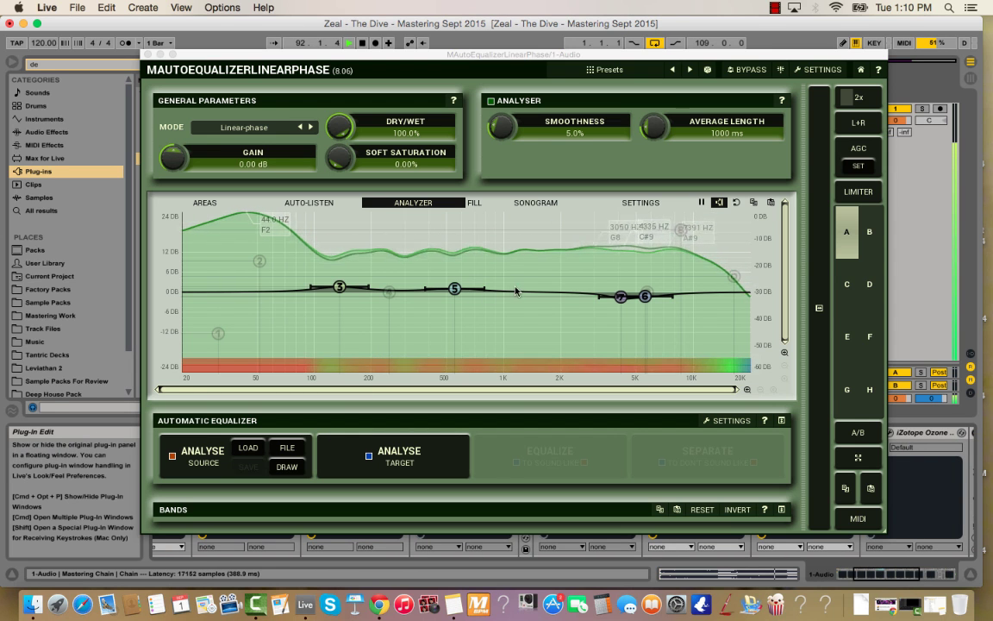
pyautogui.moveTo(535, 291); pyautogui.dragTo(616, 299)
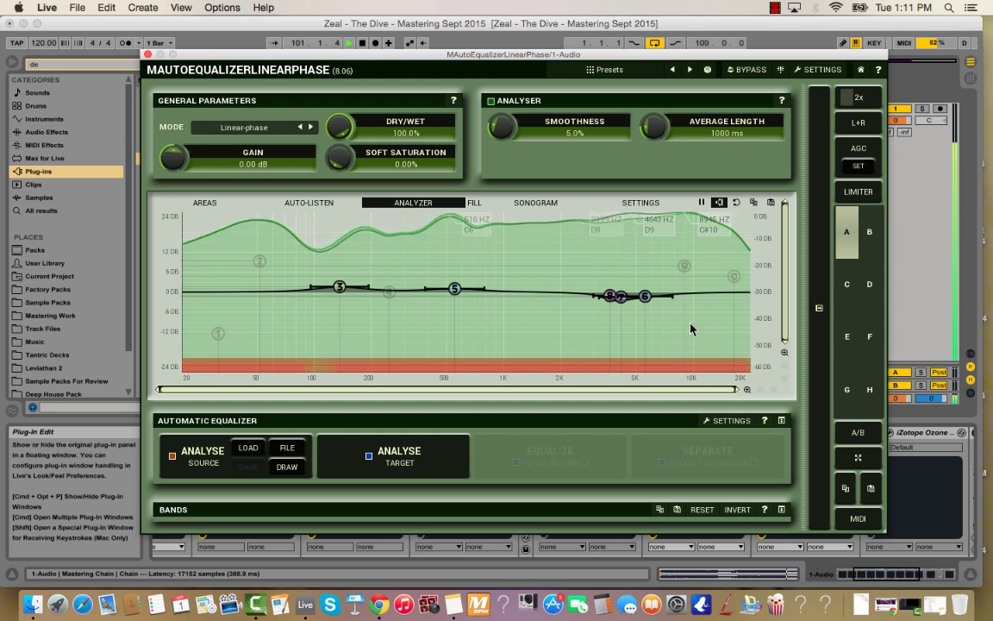
# - Narrow band 7 to a Q of 10.00, set band 6's Q to 1.69, and close the equalizer's window
pyautogui.moveTo(784, 351); pyautogui.dragTo(784, 360)
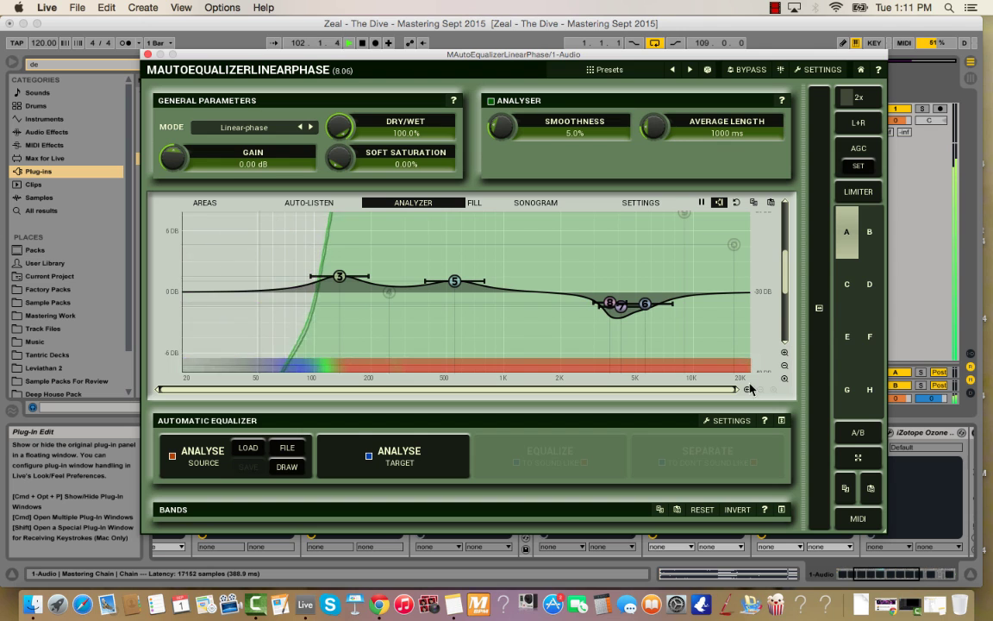
pyautogui.moveTo(746, 390)
pyautogui.mouseDown()
pyautogui.moveTo(627, 403)
pyautogui.moveTo(731, 403)
pyautogui.mouseUp()
pyautogui.scroll(3, 568, 306)
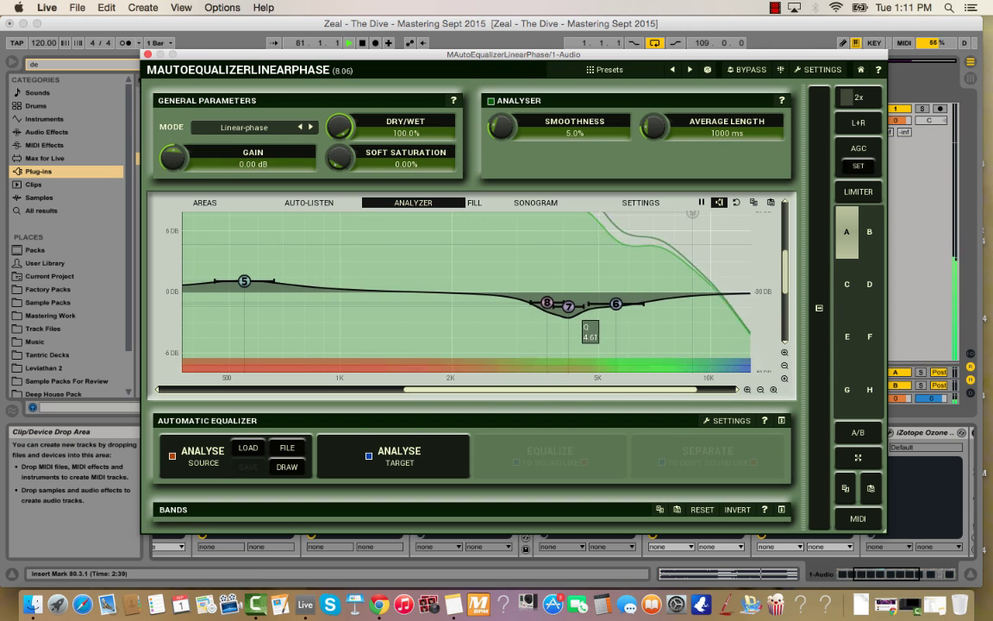
pyautogui.scroll(3, 568, 306)
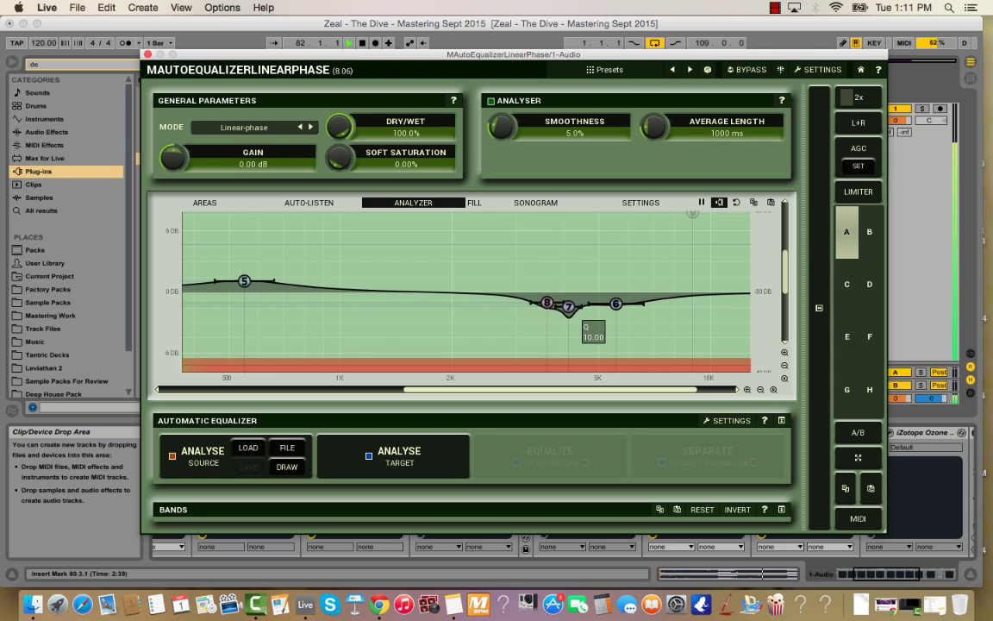
pyautogui.moveTo(646, 301); pyautogui.dragTo(636, 303)
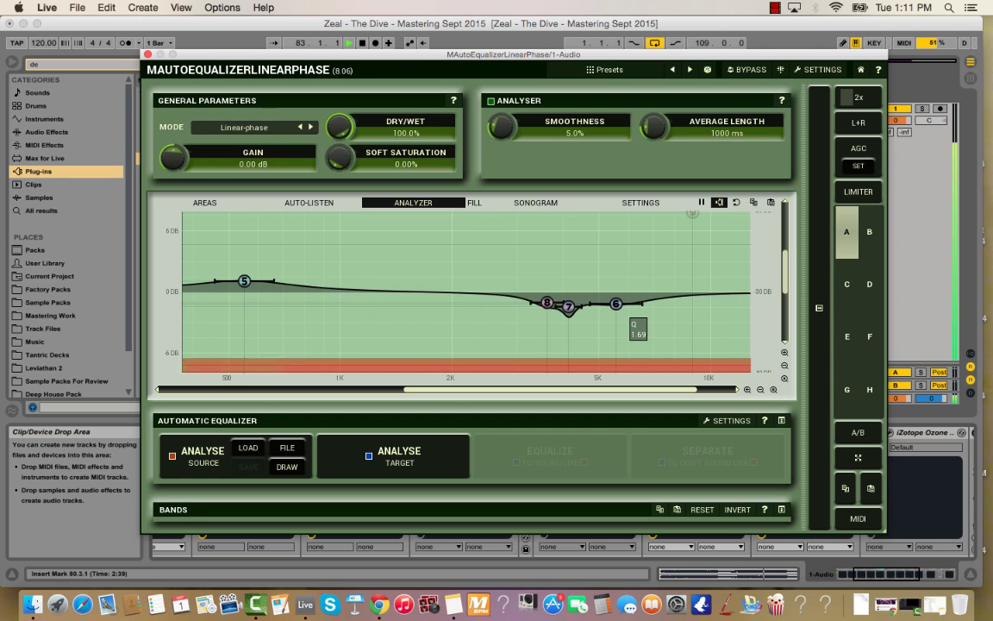
pyautogui.click(148, 55)
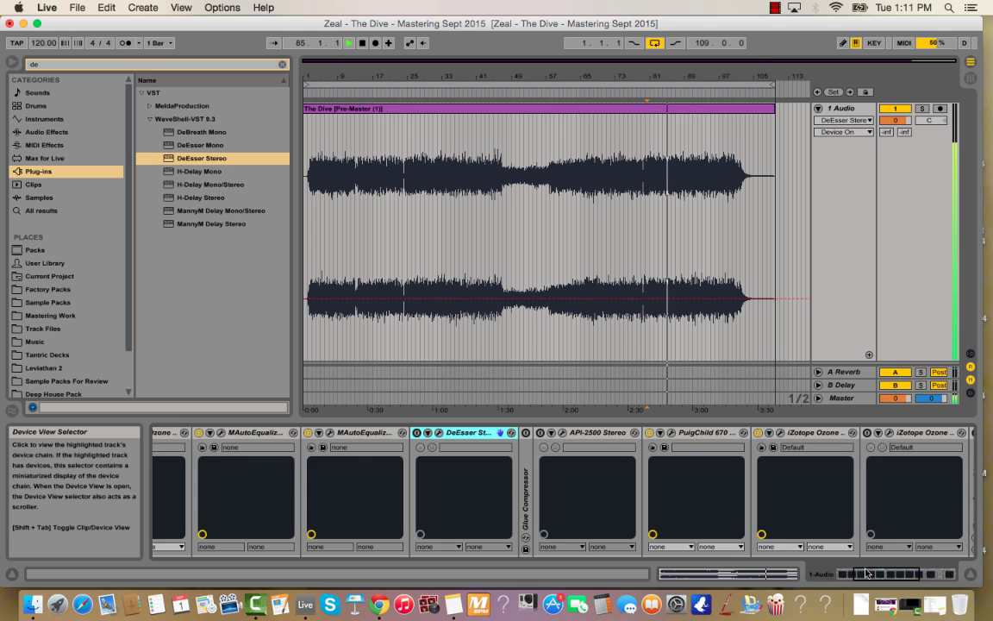
# - Bypass and re-enable the second MAutoEqualizerLinearPhase to compare the track with and without its cuts
pyautogui.moveTo(866, 573); pyautogui.dragTo(851, 573)
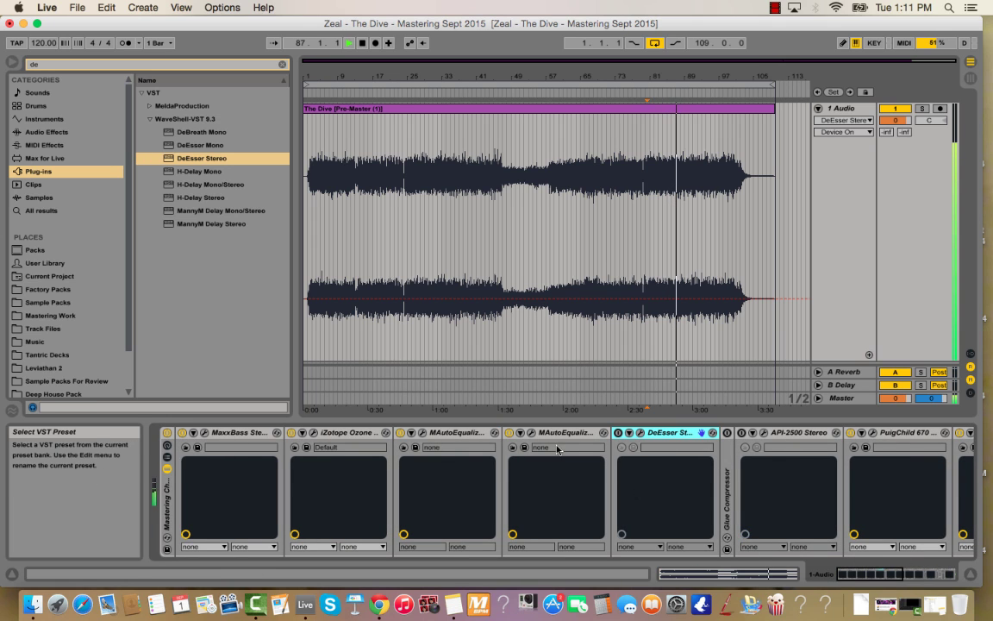
pyautogui.click(510, 433)
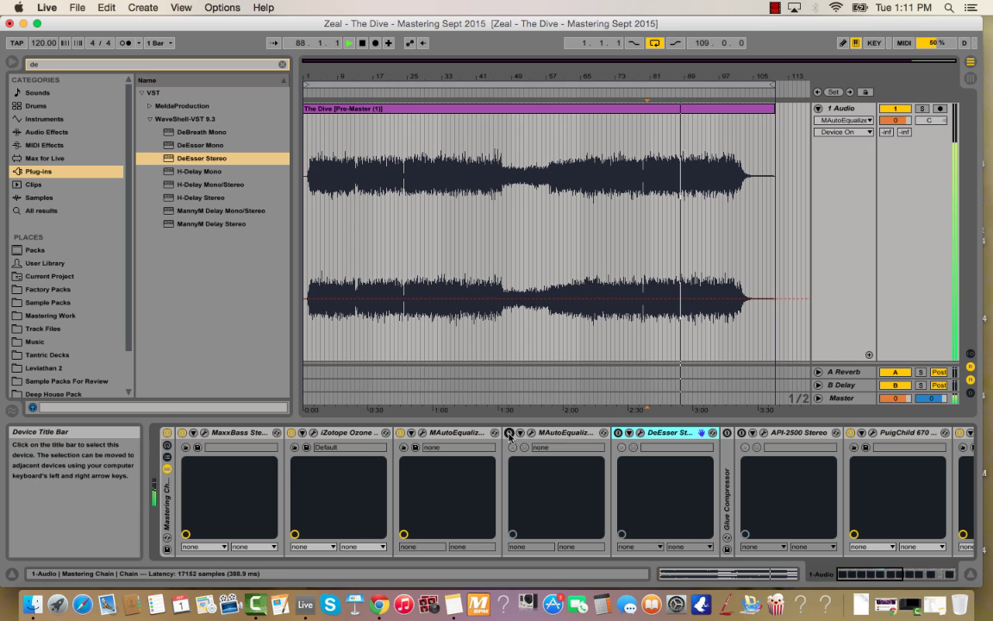
pyautogui.click(509, 433)
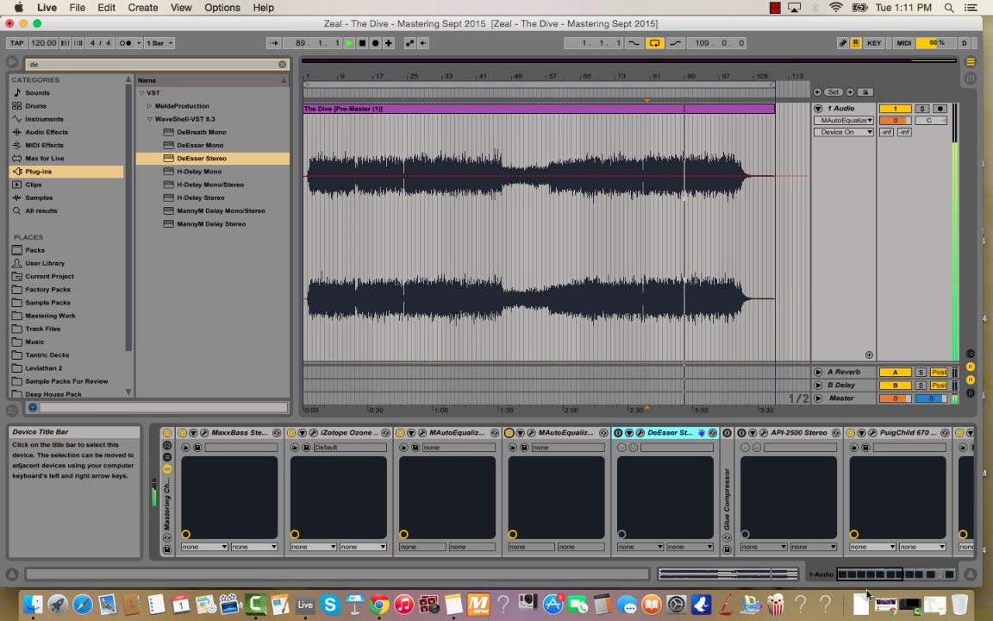
# - Go through the devices at the end of the mastering chain and clear the plug-in search
pyautogui.moveTo(892, 574); pyautogui.dragTo(920, 574)
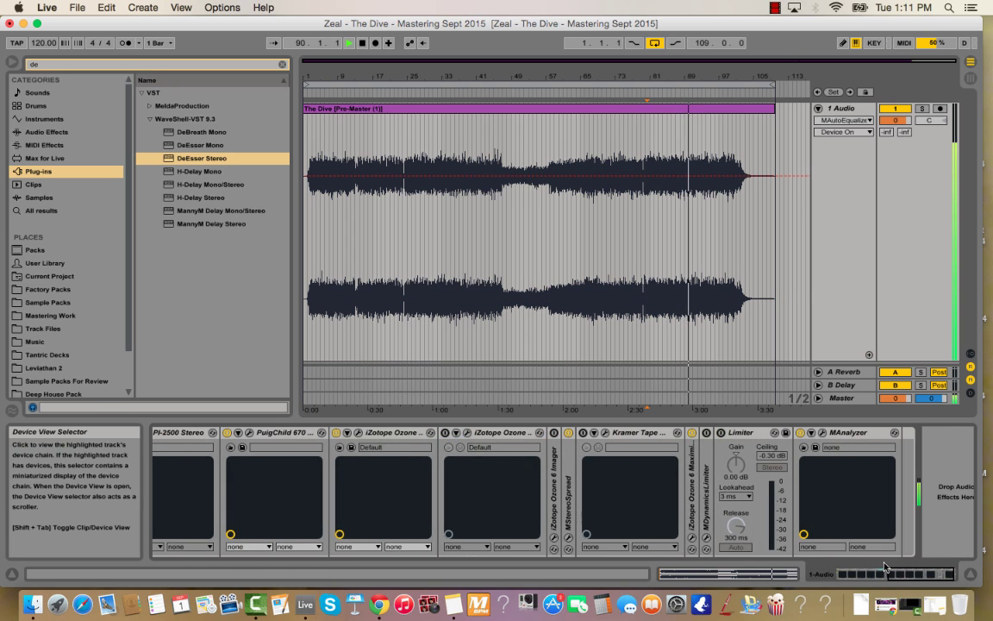
pyautogui.hscroll(2, 624, 508)
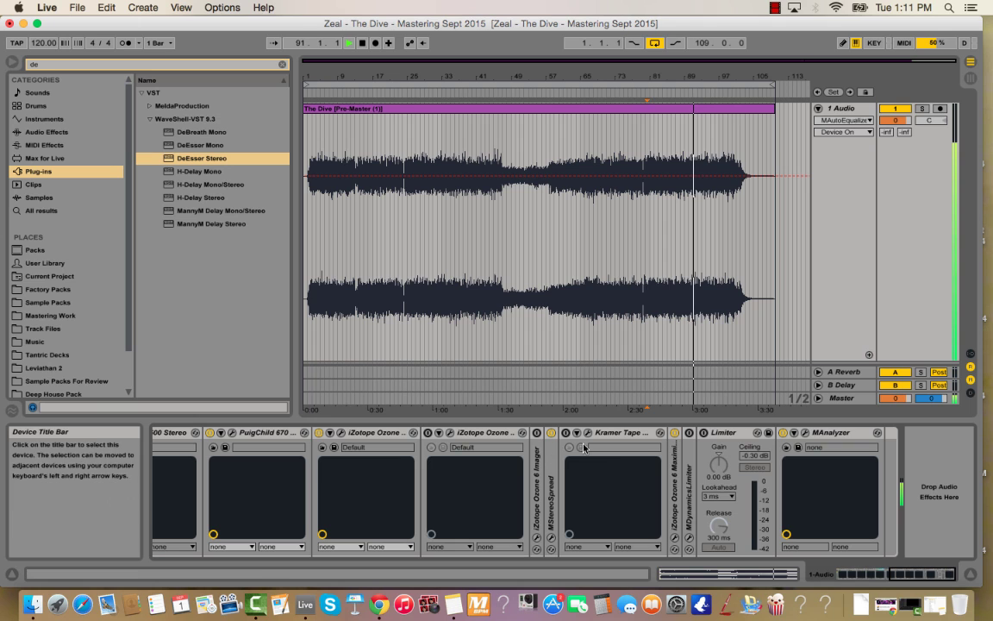
pyautogui.click(113, 66)
pyautogui.press('BackSpace')
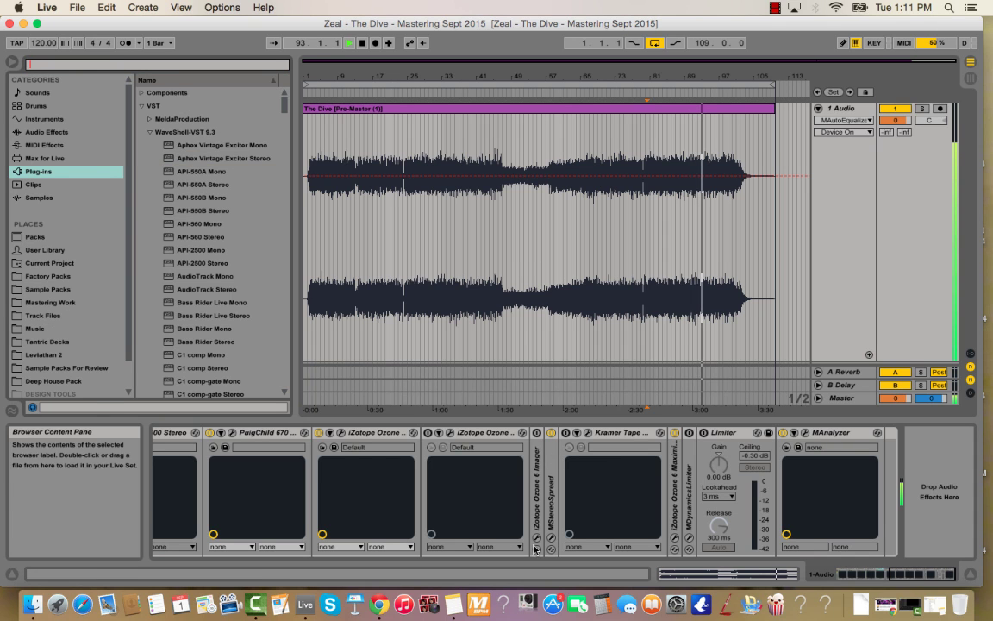
# - Collapse the DeEsser Stereo, API-2500 Stereo and Limiter devices in the mastering chain
pyautogui.hscroll(-3, 808, 517)
pyautogui.hscroll(-5, 603, 491)
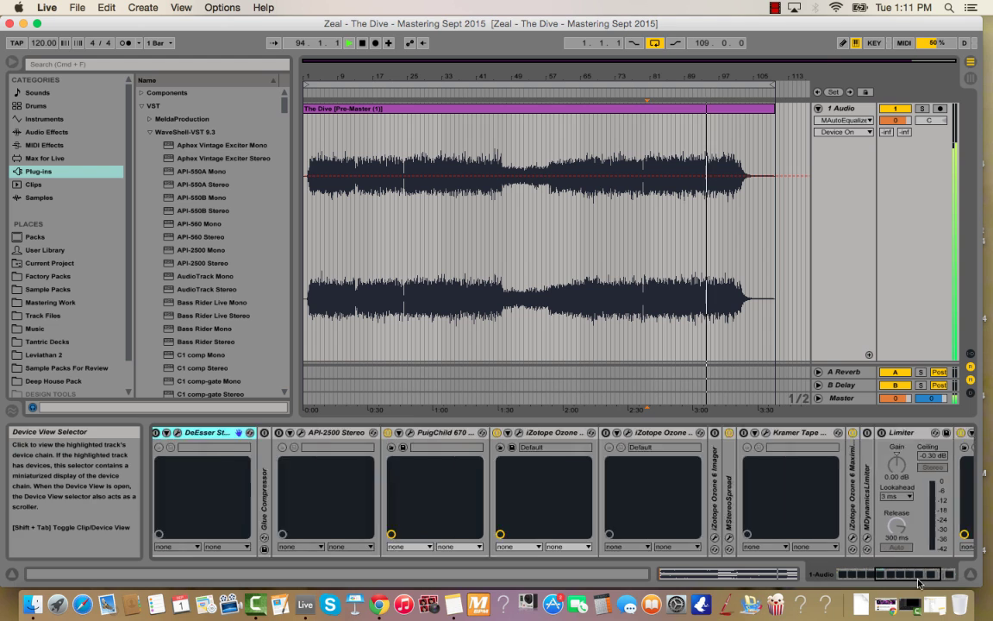
pyautogui.doubleClick(454, 433)
pyautogui.doubleClick(454, 433)
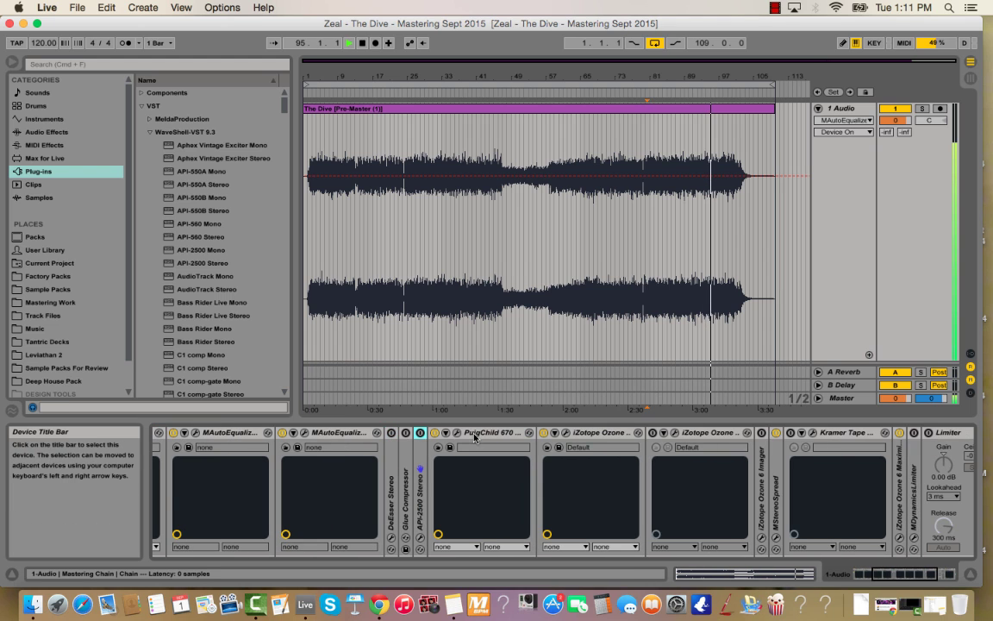
pyautogui.hscroll(4, 823, 491)
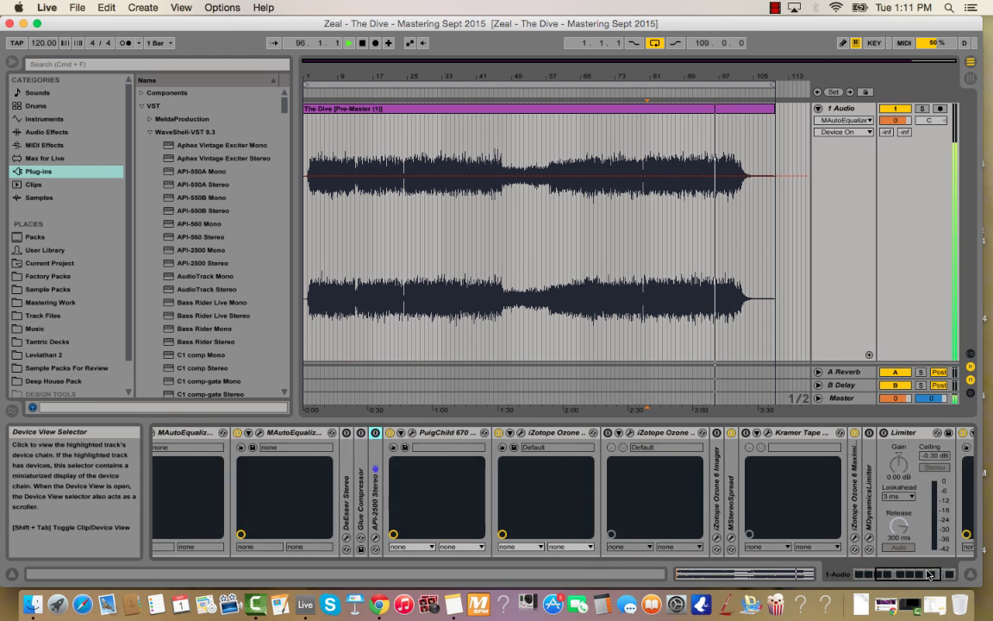
pyautogui.doubleClick(814, 433)
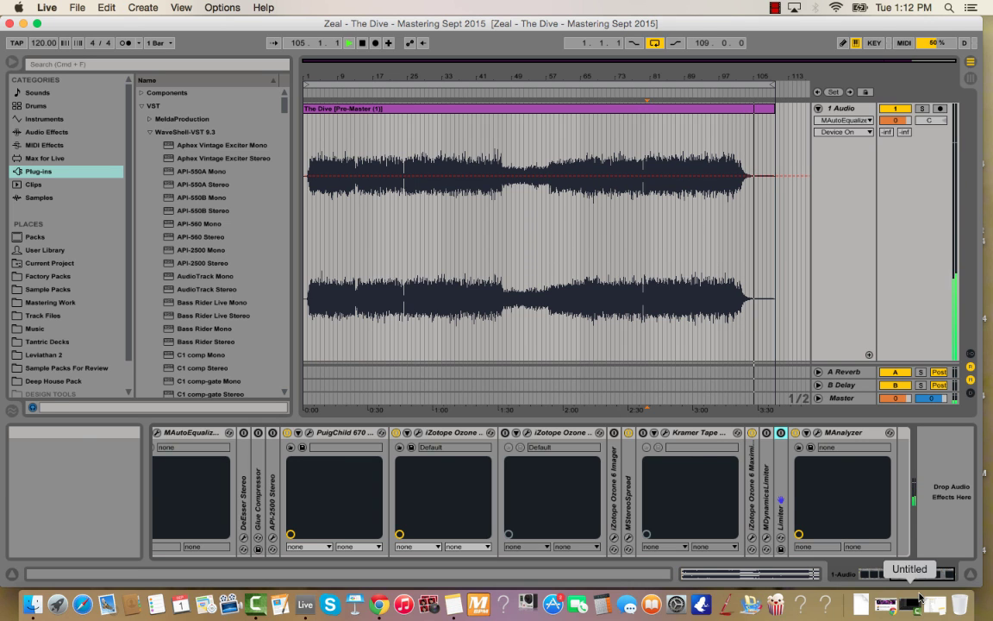
# - Return to the start of the device chain and select the track's time range from 80.3.1 to 103.1.1
pyautogui.moveTo(923, 576); pyautogui.dragTo(893, 579)
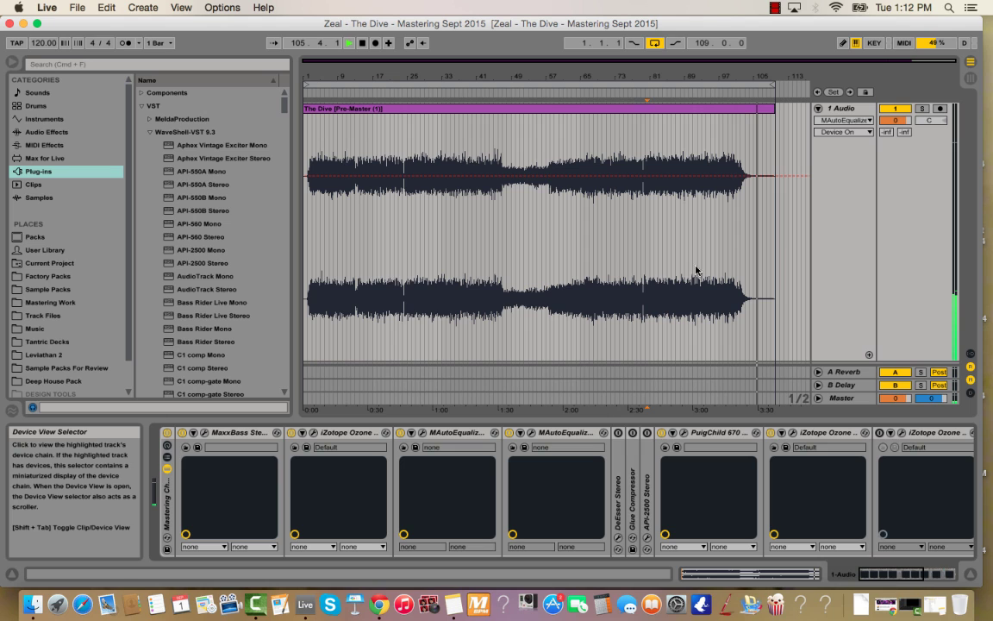
pyautogui.click(644, 222)
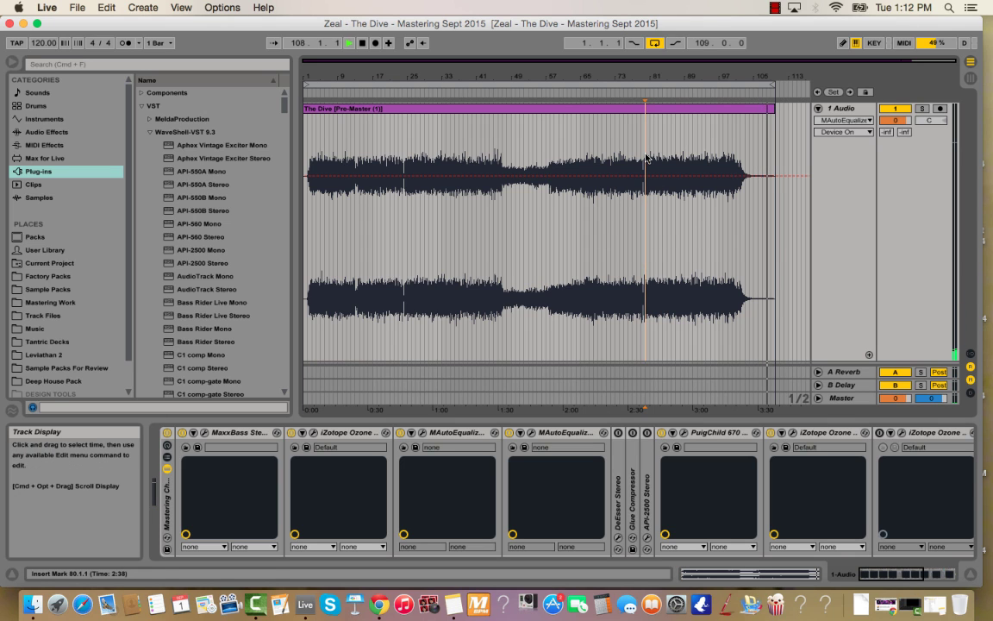
pyautogui.moveTo(646, 159); pyautogui.dragTo(745, 160)
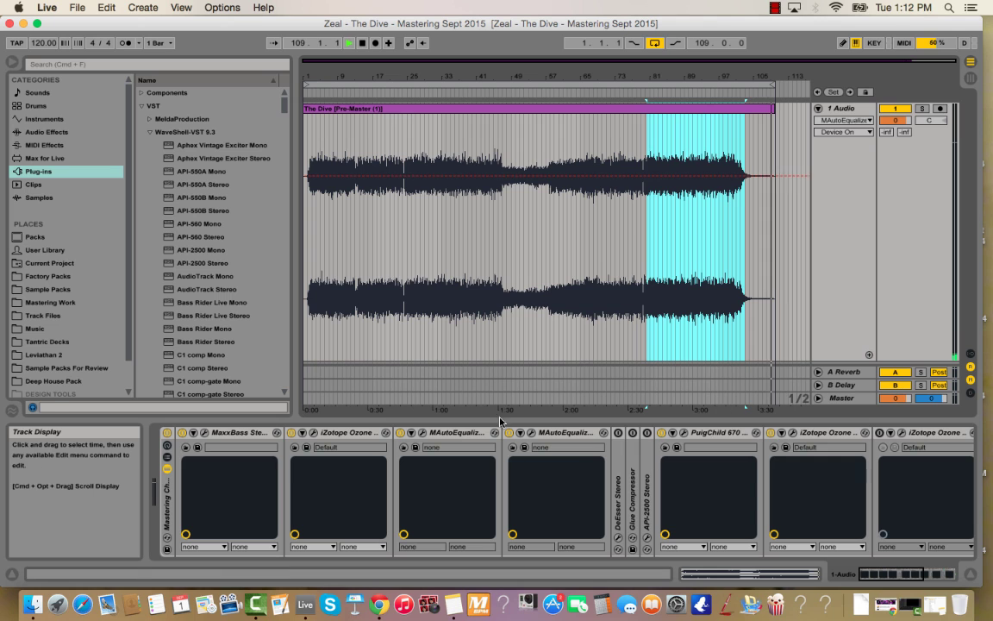
# - Open the second MAutoEqualizerLinearPhase and reset its graph to the full frequency and gain range
pyautogui.click(531, 433)
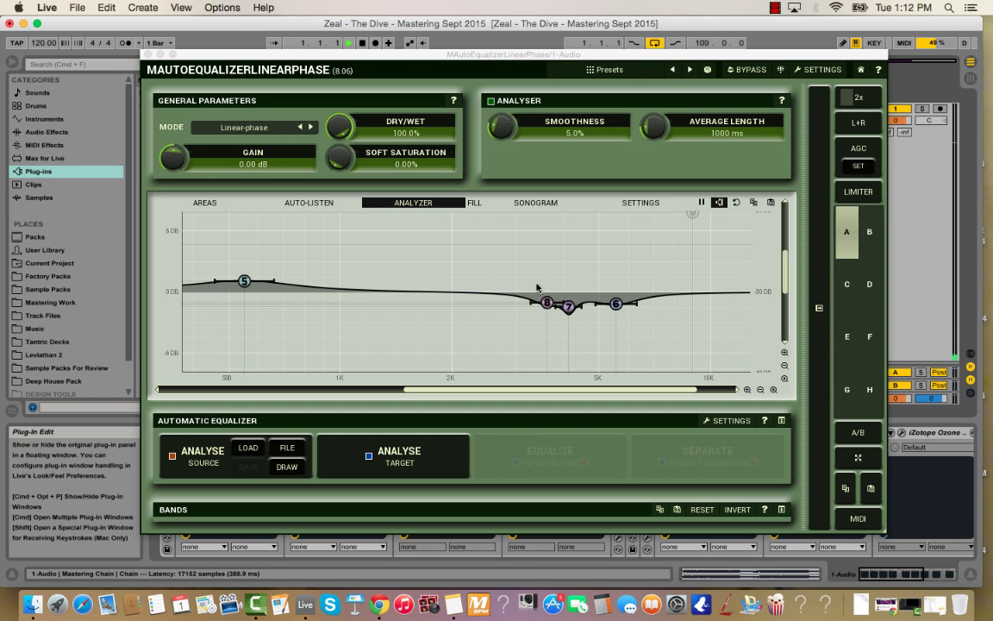
pyautogui.click(761, 389)
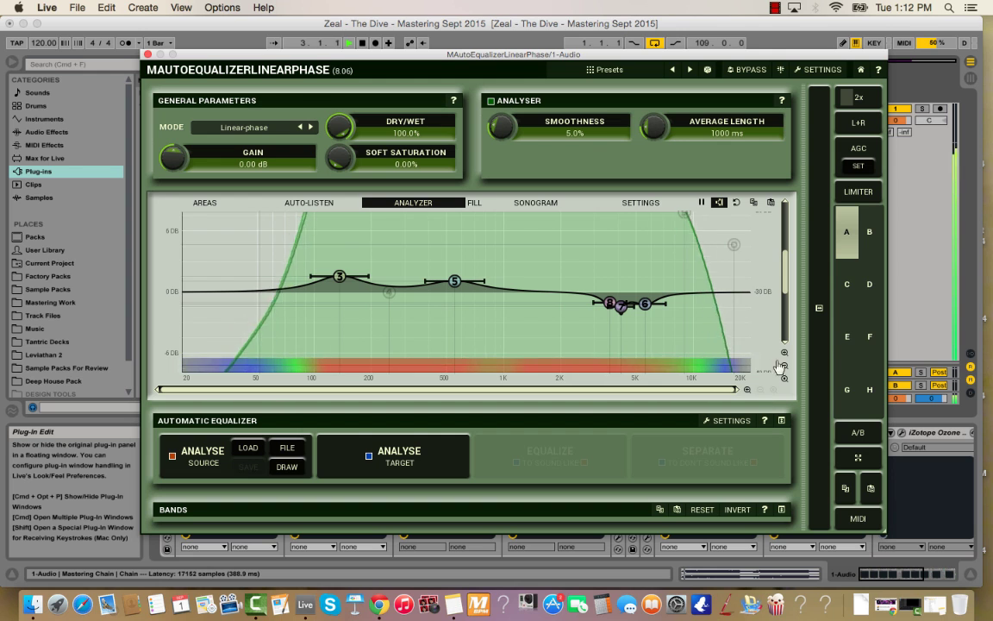
pyautogui.click(789, 378)
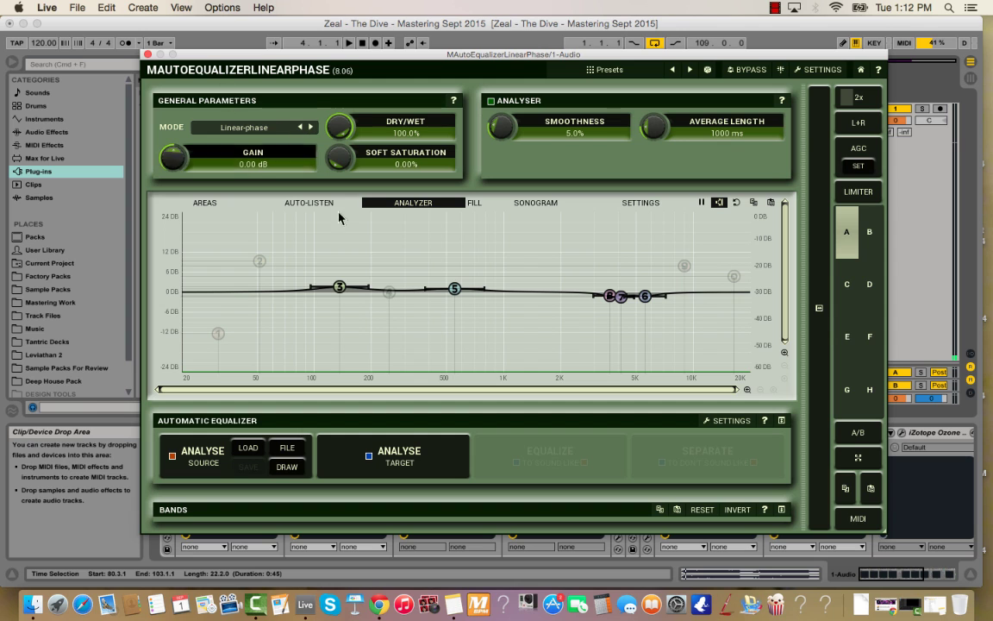
# - Close the equalizer window, expand the DeEsser Stereo device and examine its threshold and frequency settings in the plug-in window
pyautogui.click(147, 55)
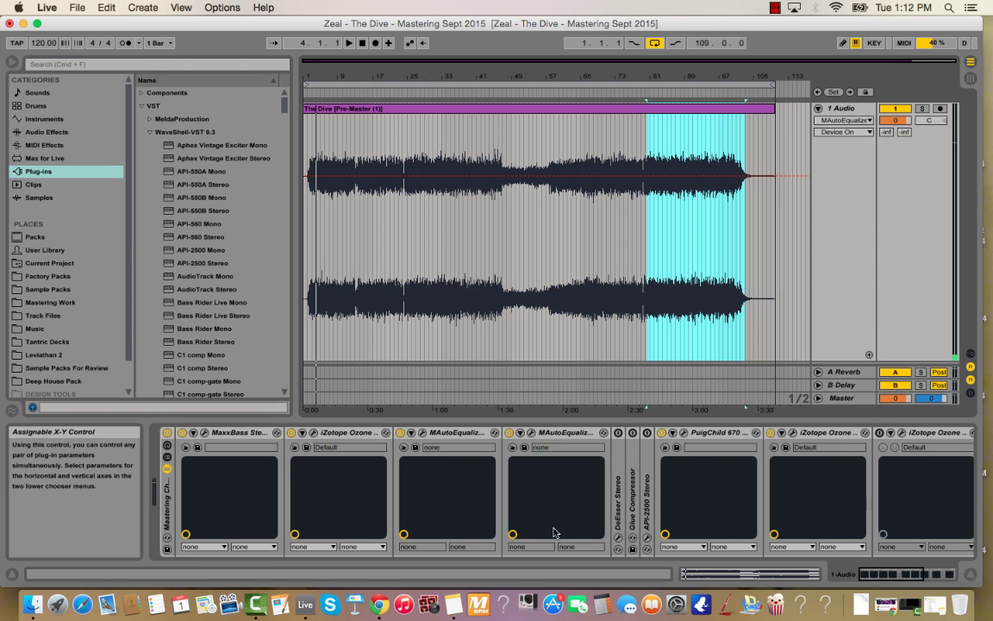
pyautogui.doubleClick(618, 437)
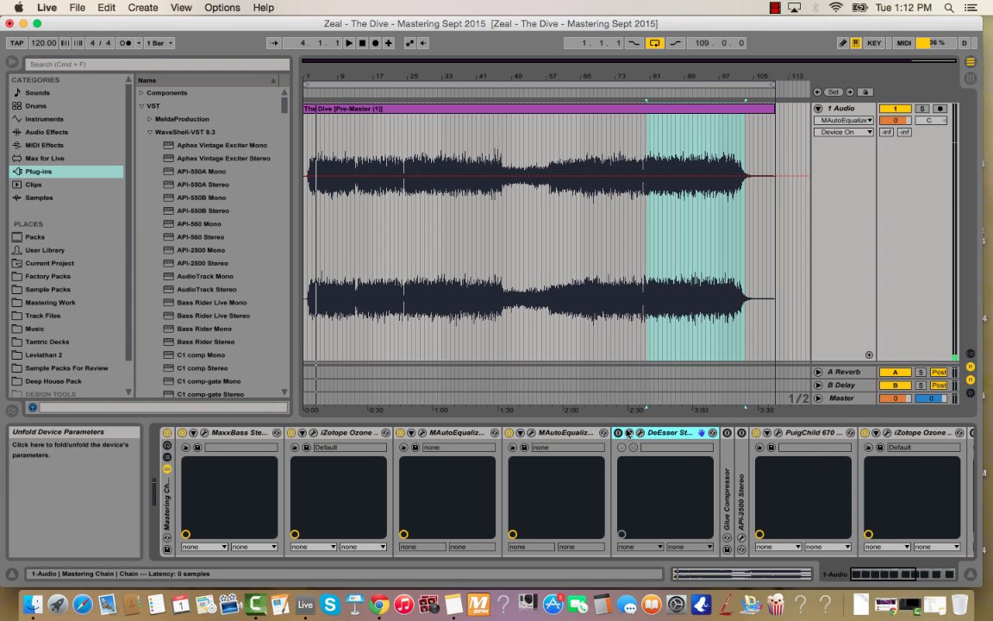
pyautogui.doubleClick(619, 435)
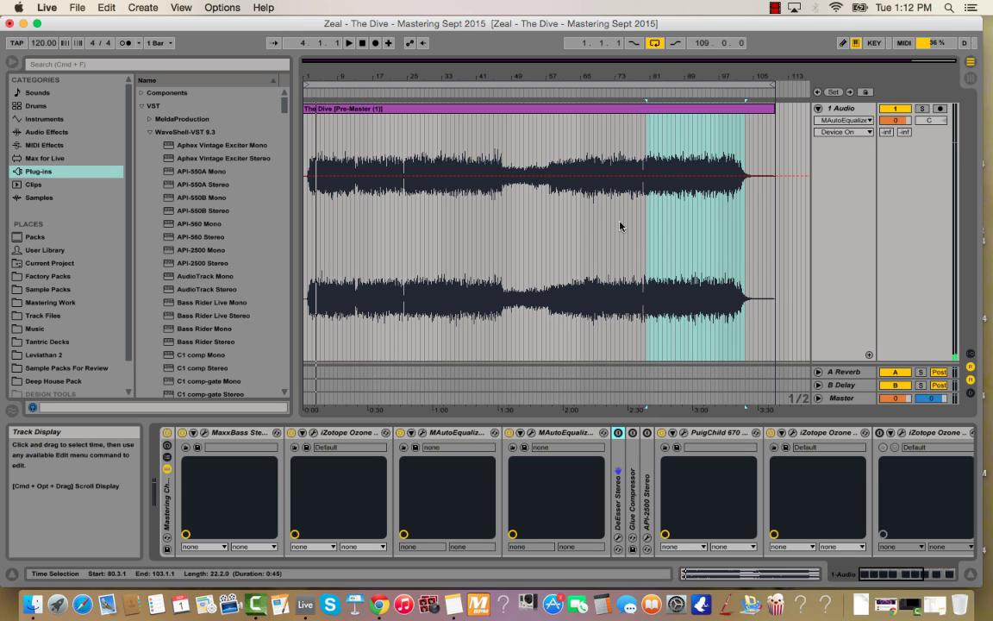
pyautogui.doubleClick(618, 496)
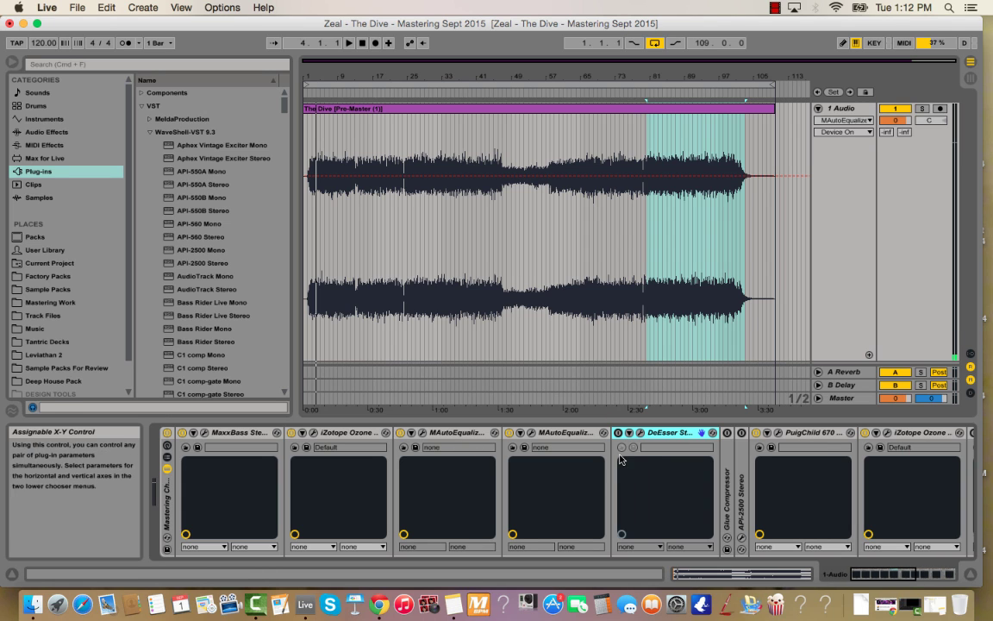
pyautogui.click(639, 433)
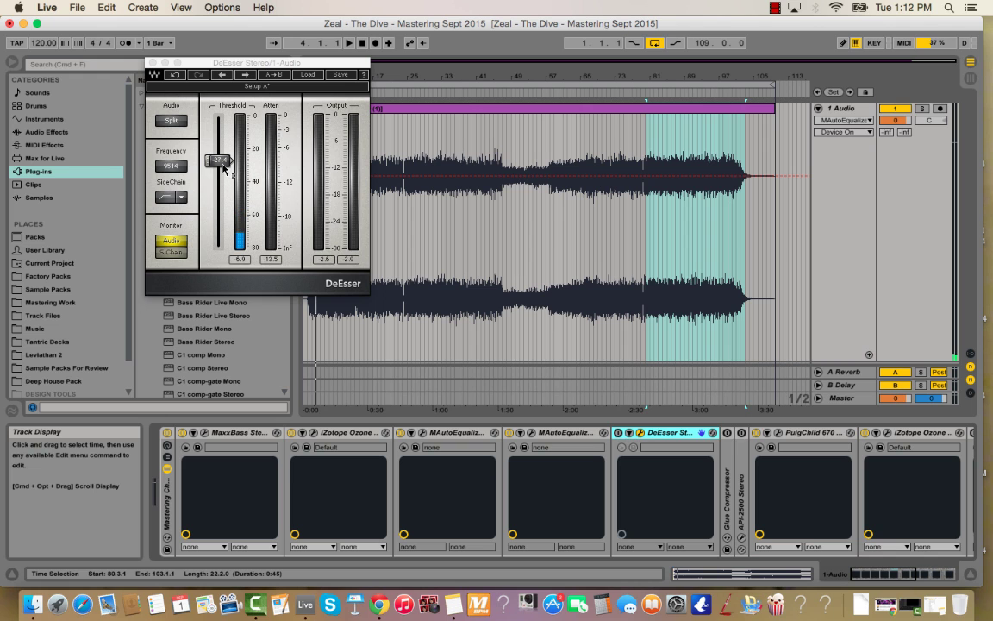
pyautogui.click(153, 63)
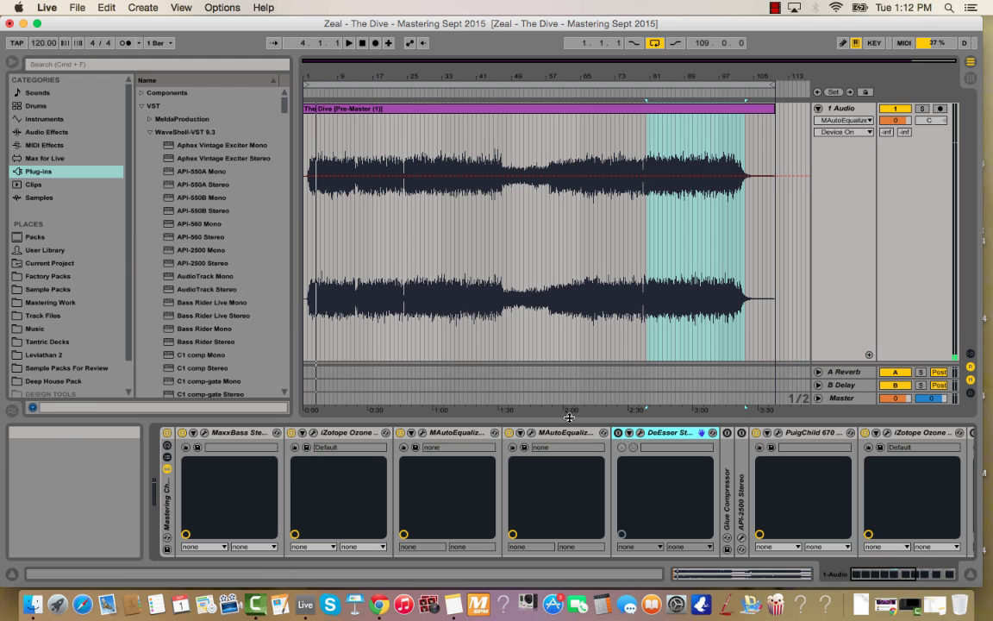
# - Compare the second MAutoEqualizerLinearPhase curve with the DeEsser Stereo settings, close both plug-in windows and collapse the DeEsser
pyautogui.click(531, 432)
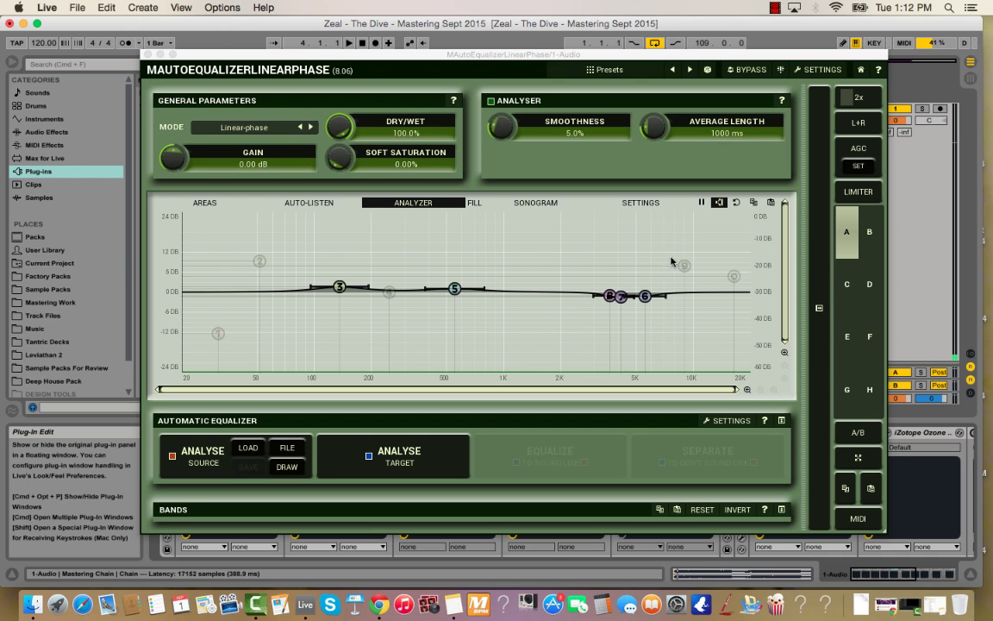
pyautogui.click(146, 55)
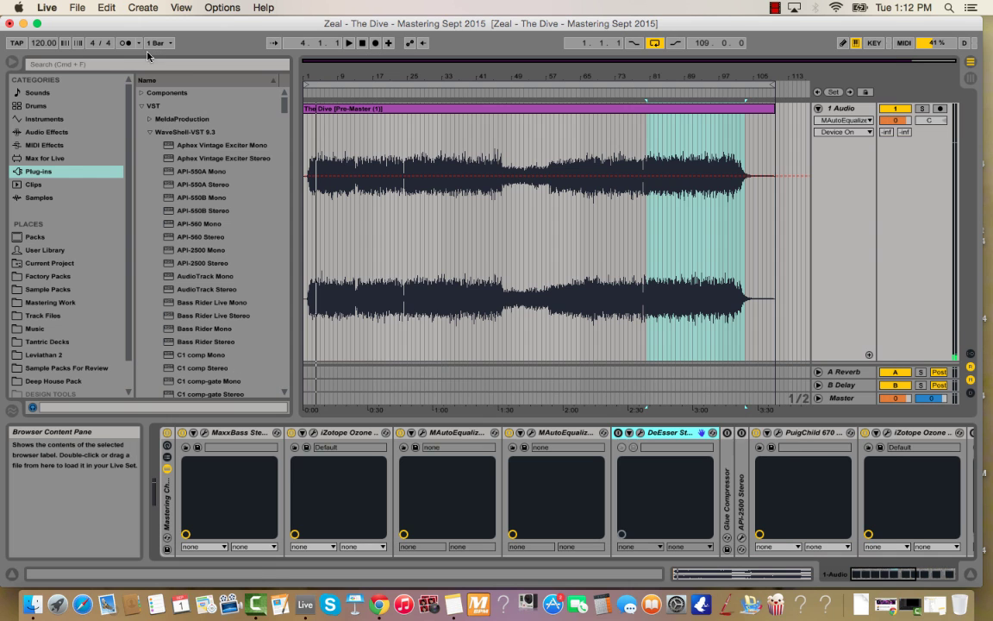
pyautogui.click(640, 431)
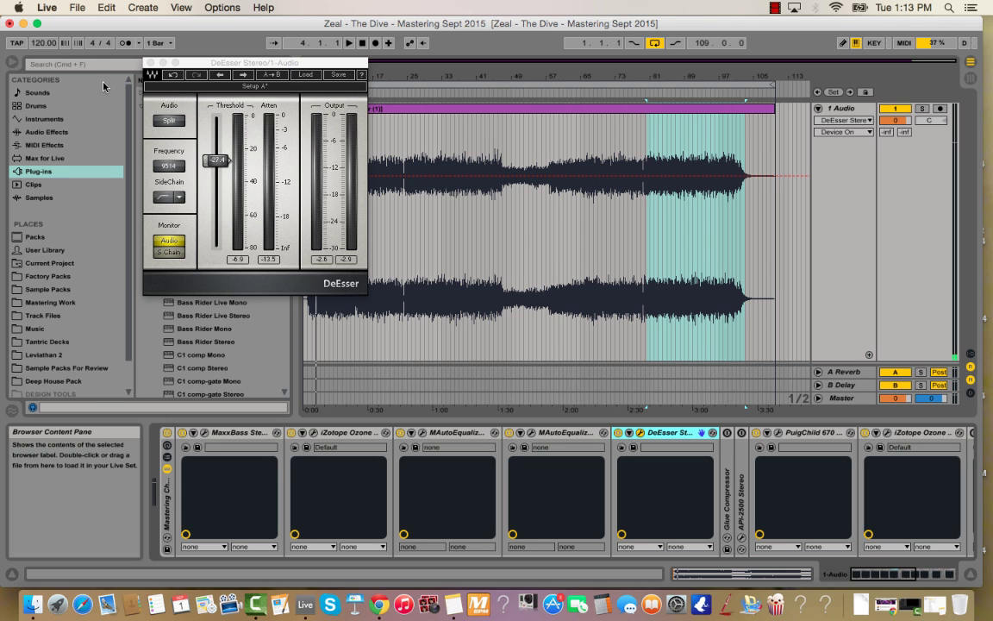
pyautogui.click(150, 63)
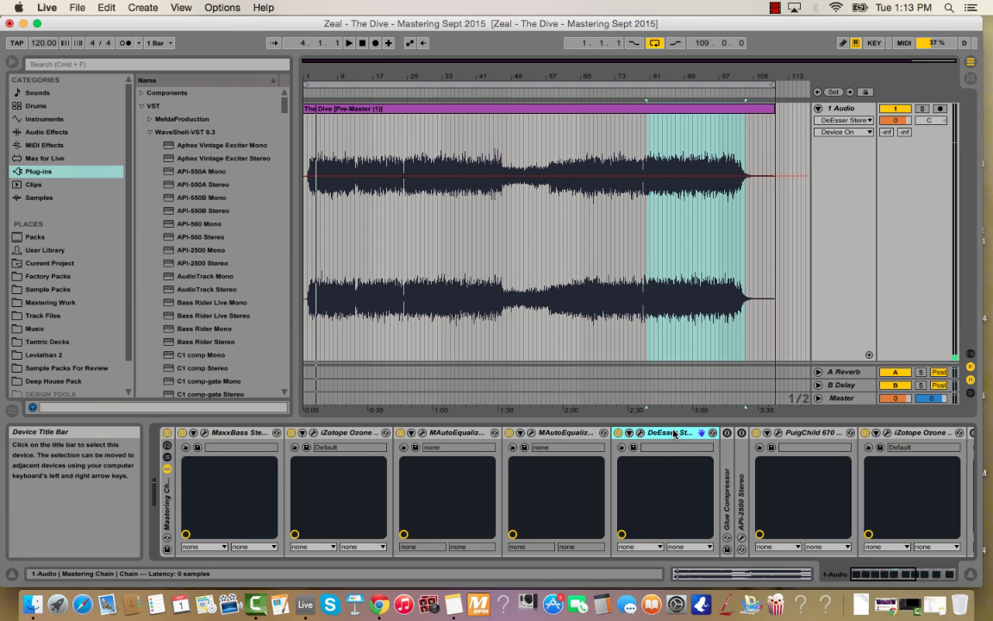
pyautogui.click(626, 433)
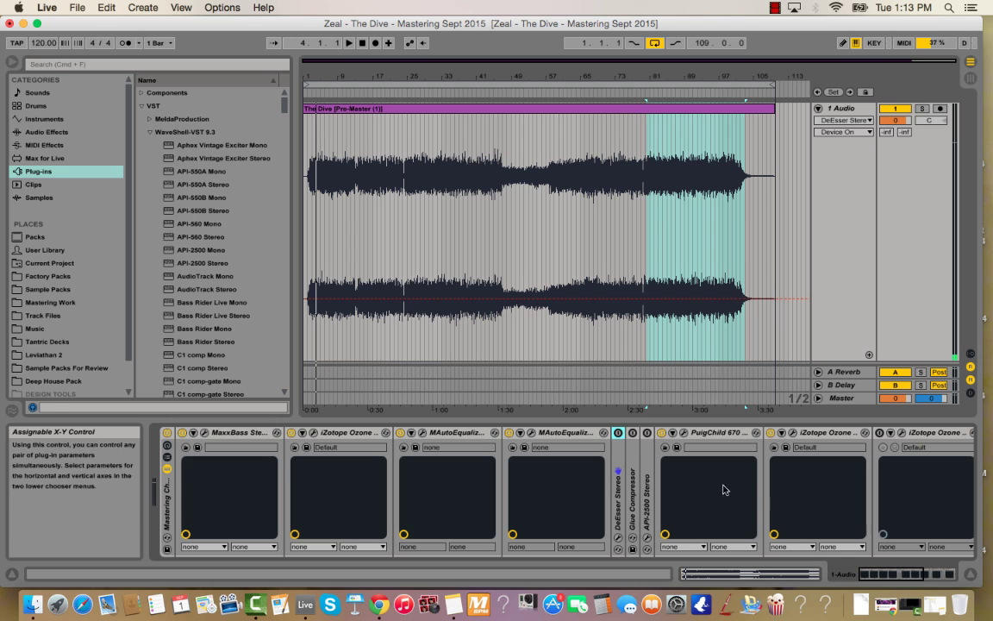
# - Show the end of the mastering chain and replace the time selection with an insert marker at 112.3.1, past the clip's end
pyautogui.hscroll(5, 860, 556)
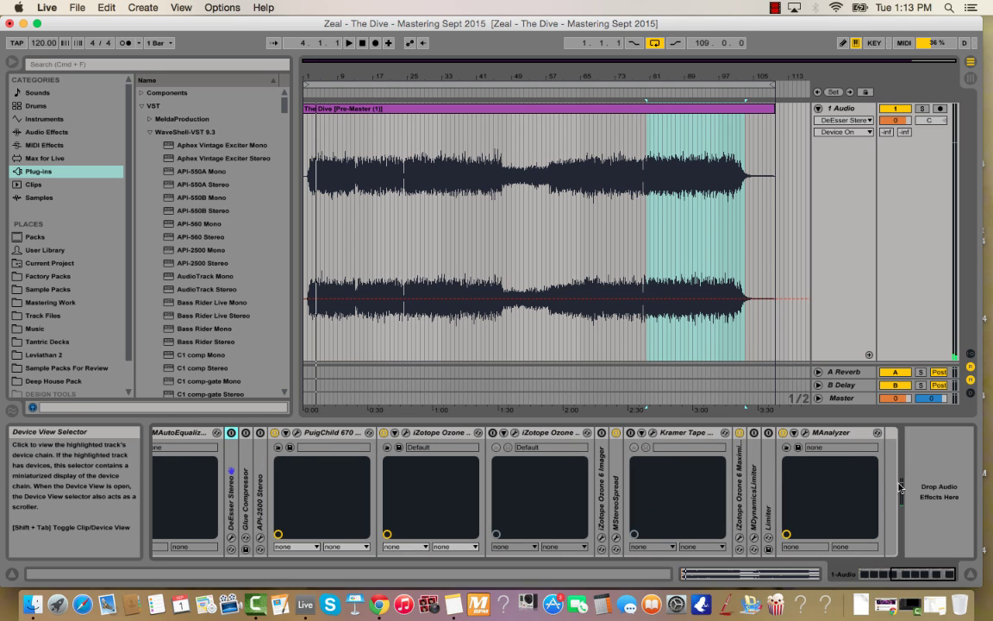
pyautogui.click(783, 159)
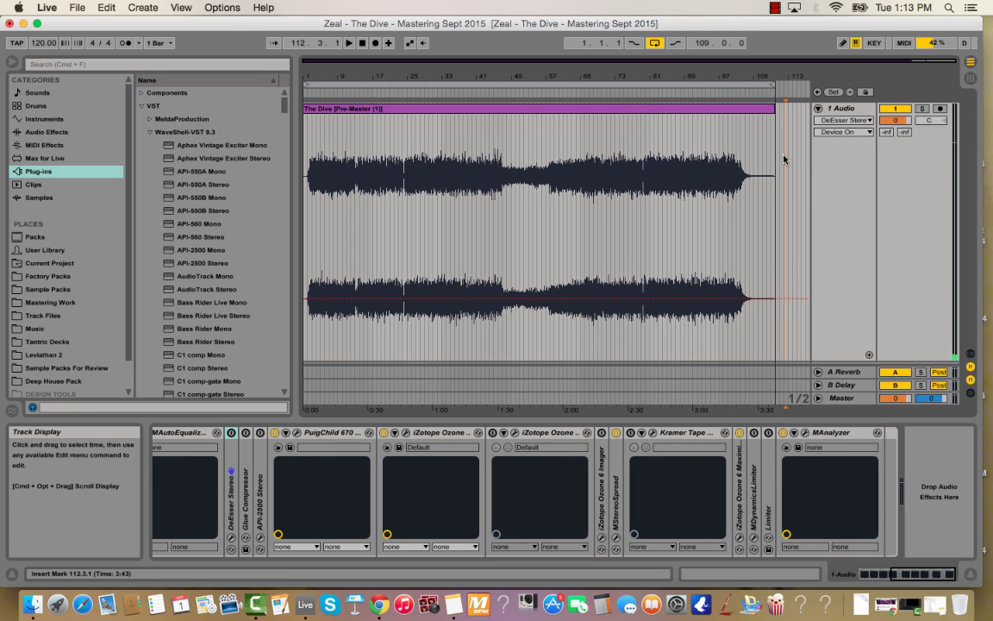